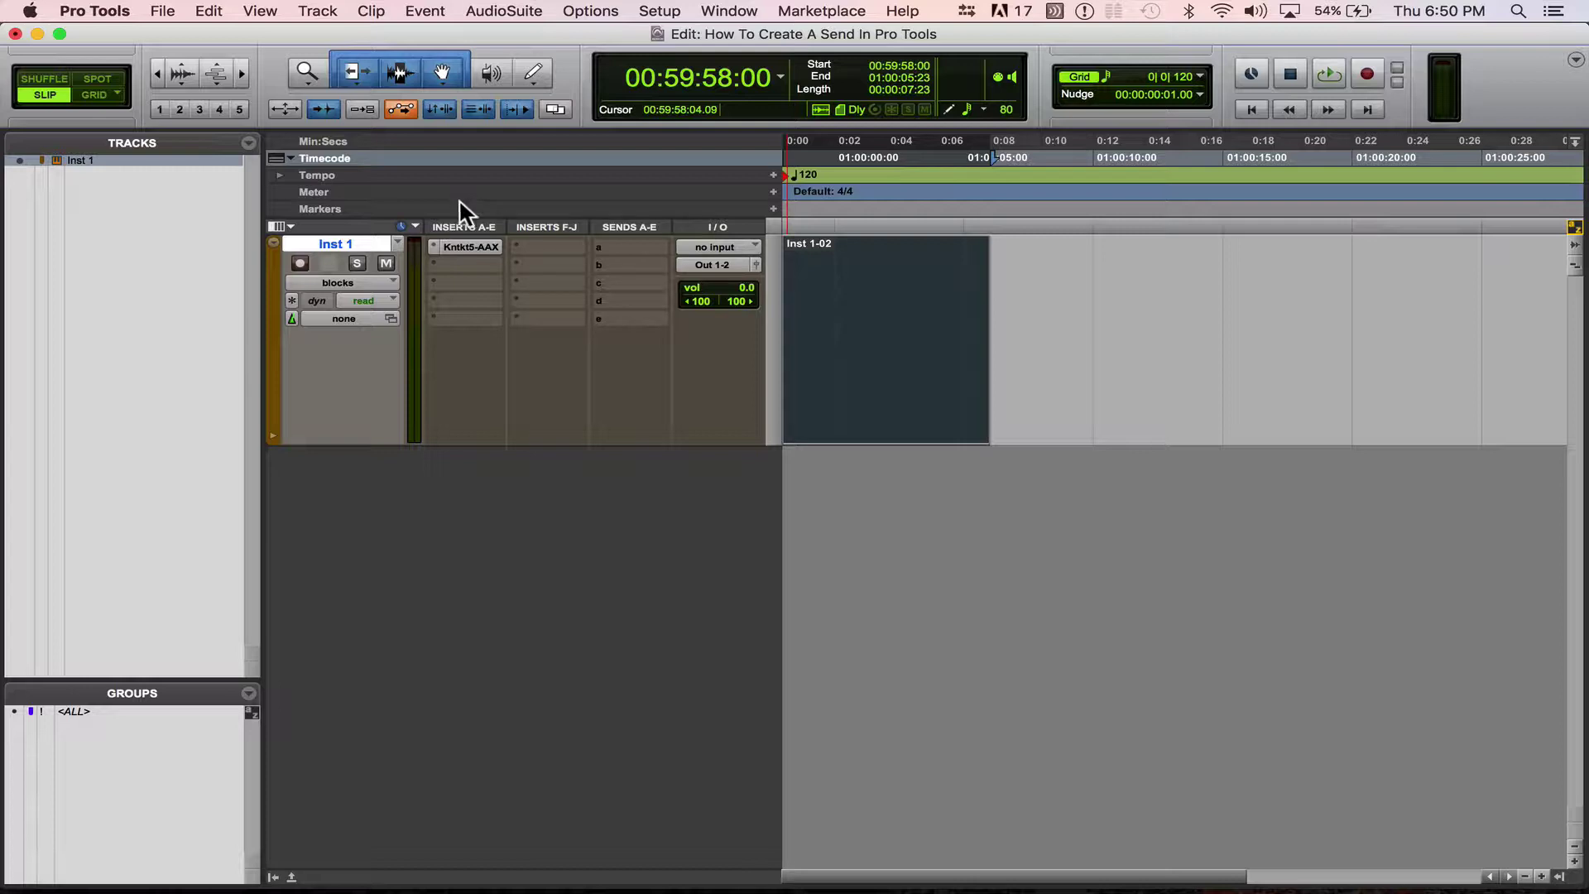
Play back the Inst 1 track's MIDI clip, then select the Inst 1-02 clip.
{"action": "left_click", "coordinate": [353, 243]}
{"action": "key", "text": "space"}
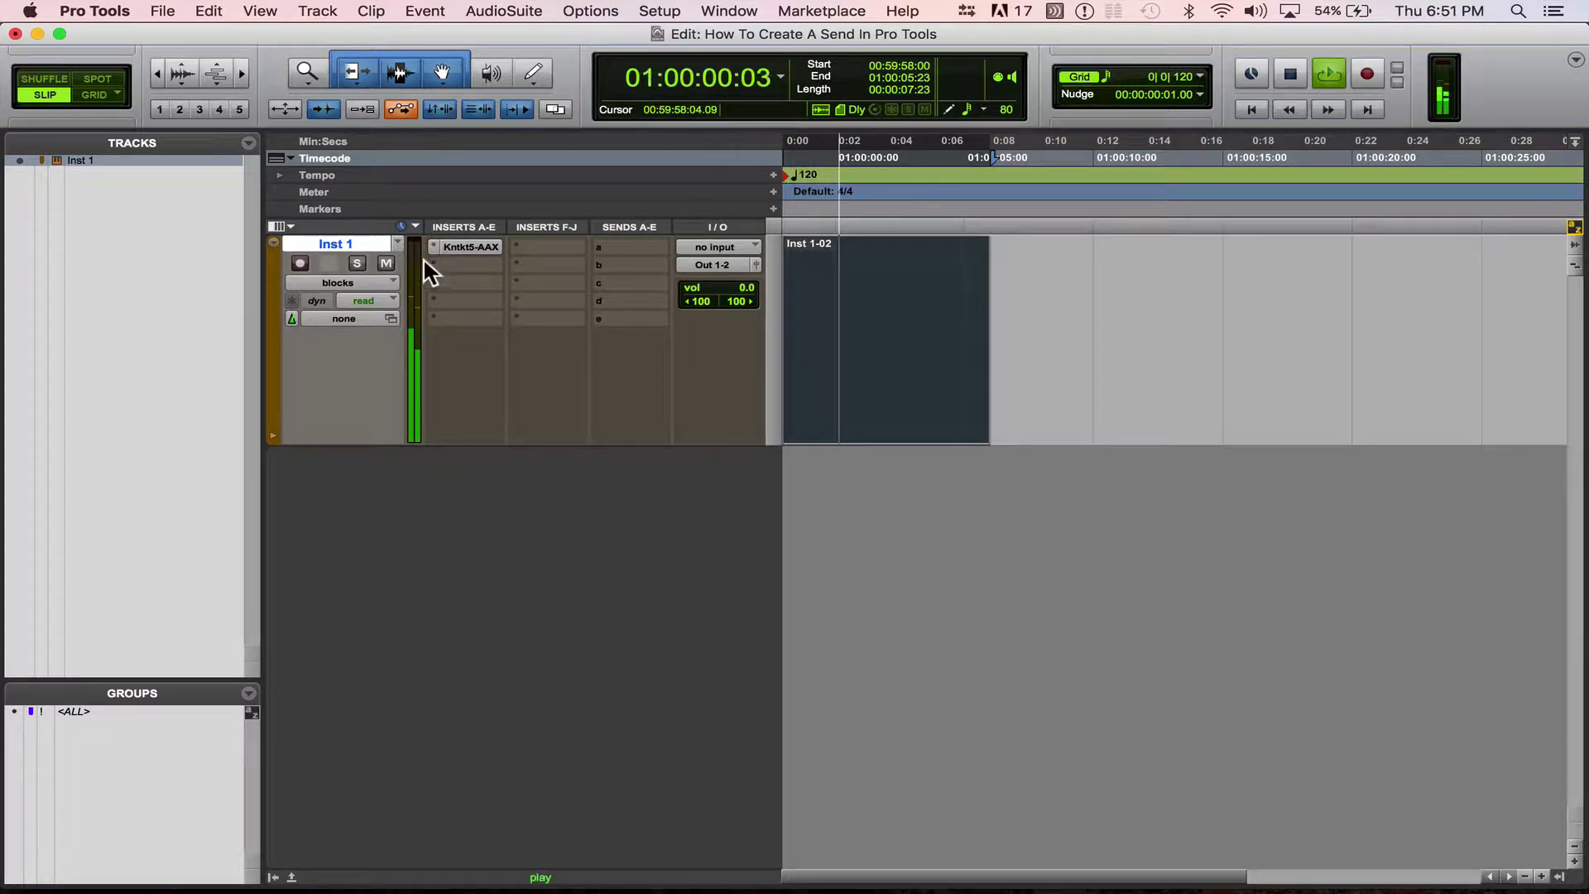
{"action": "key", "text": "space"}
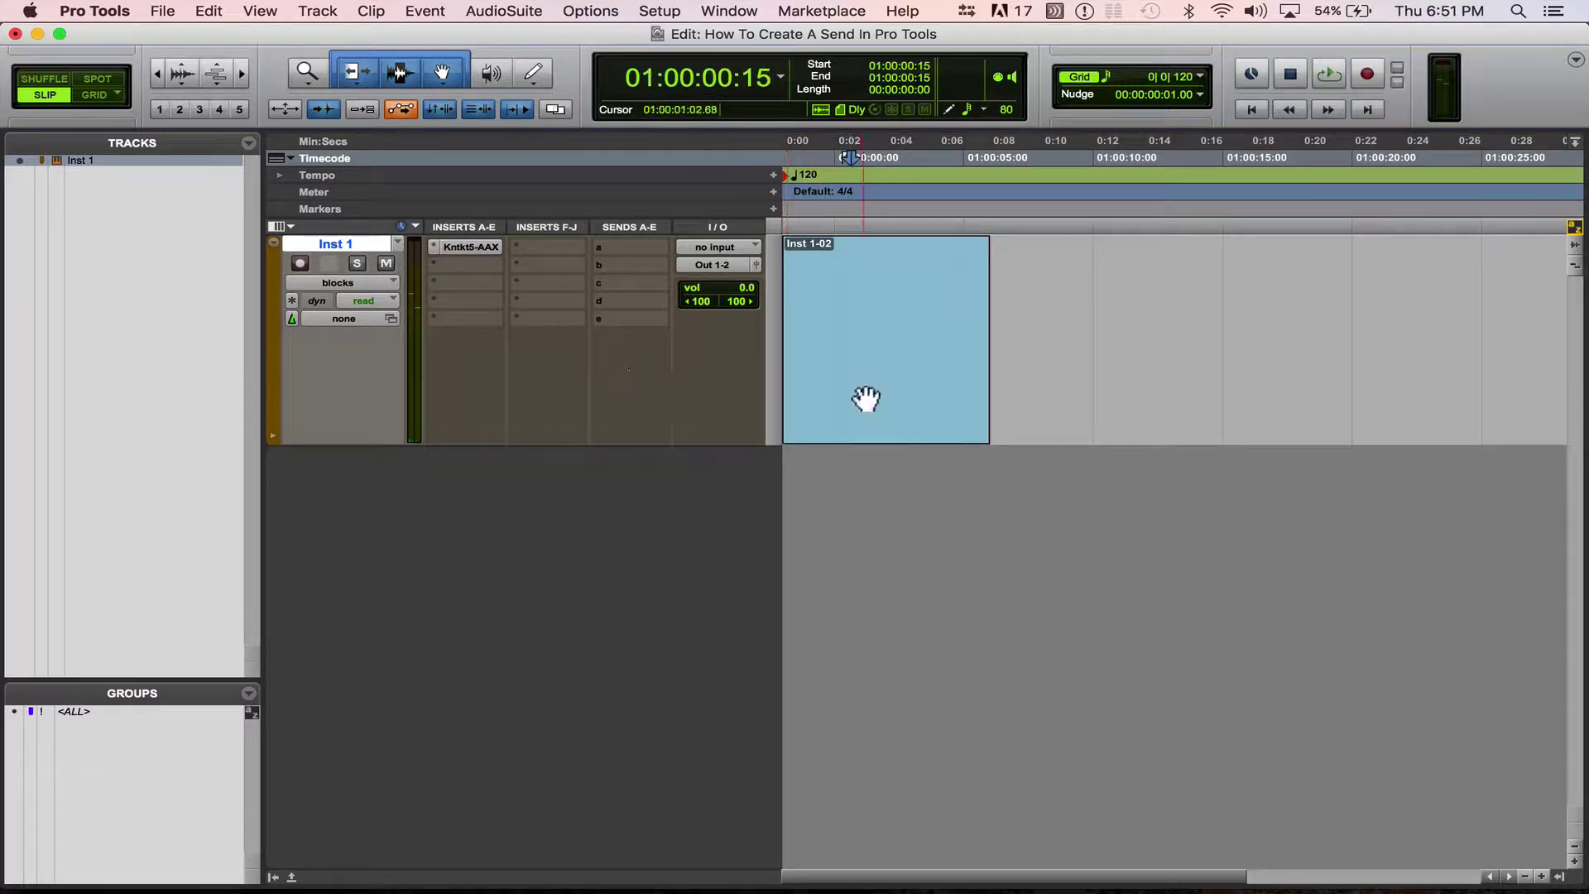
{"action": "left_click", "coordinate": [865, 398]}
{"action": "left_click", "coordinate": [336, 239]}
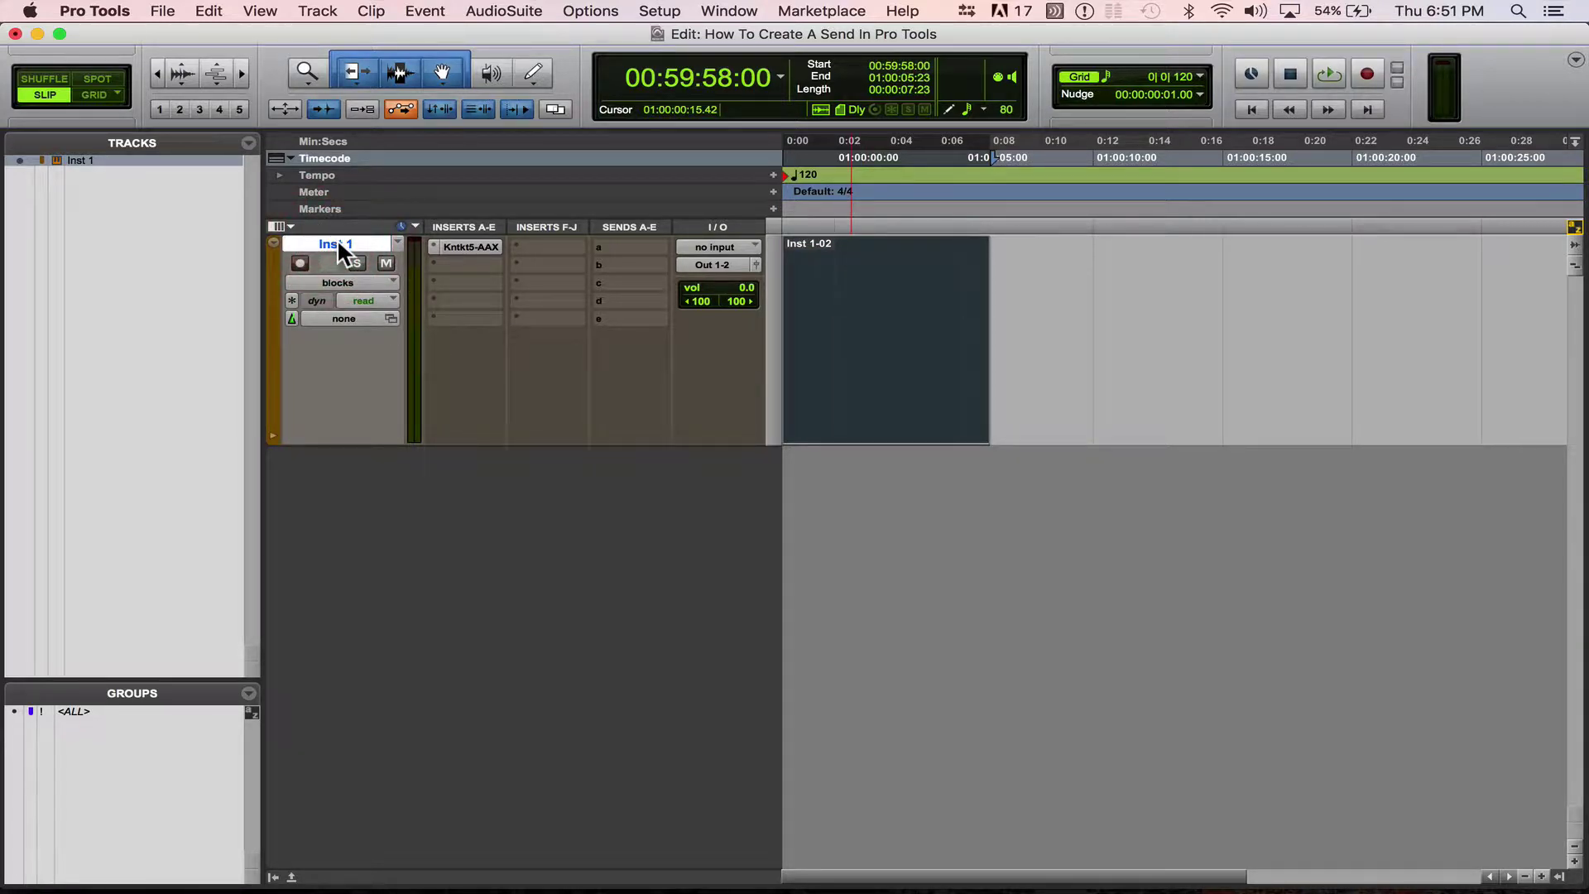
Create one new stereo Aux Input track, Aux 1, below Inst 1.
{"action": "key", "text": "super+shift+n"}
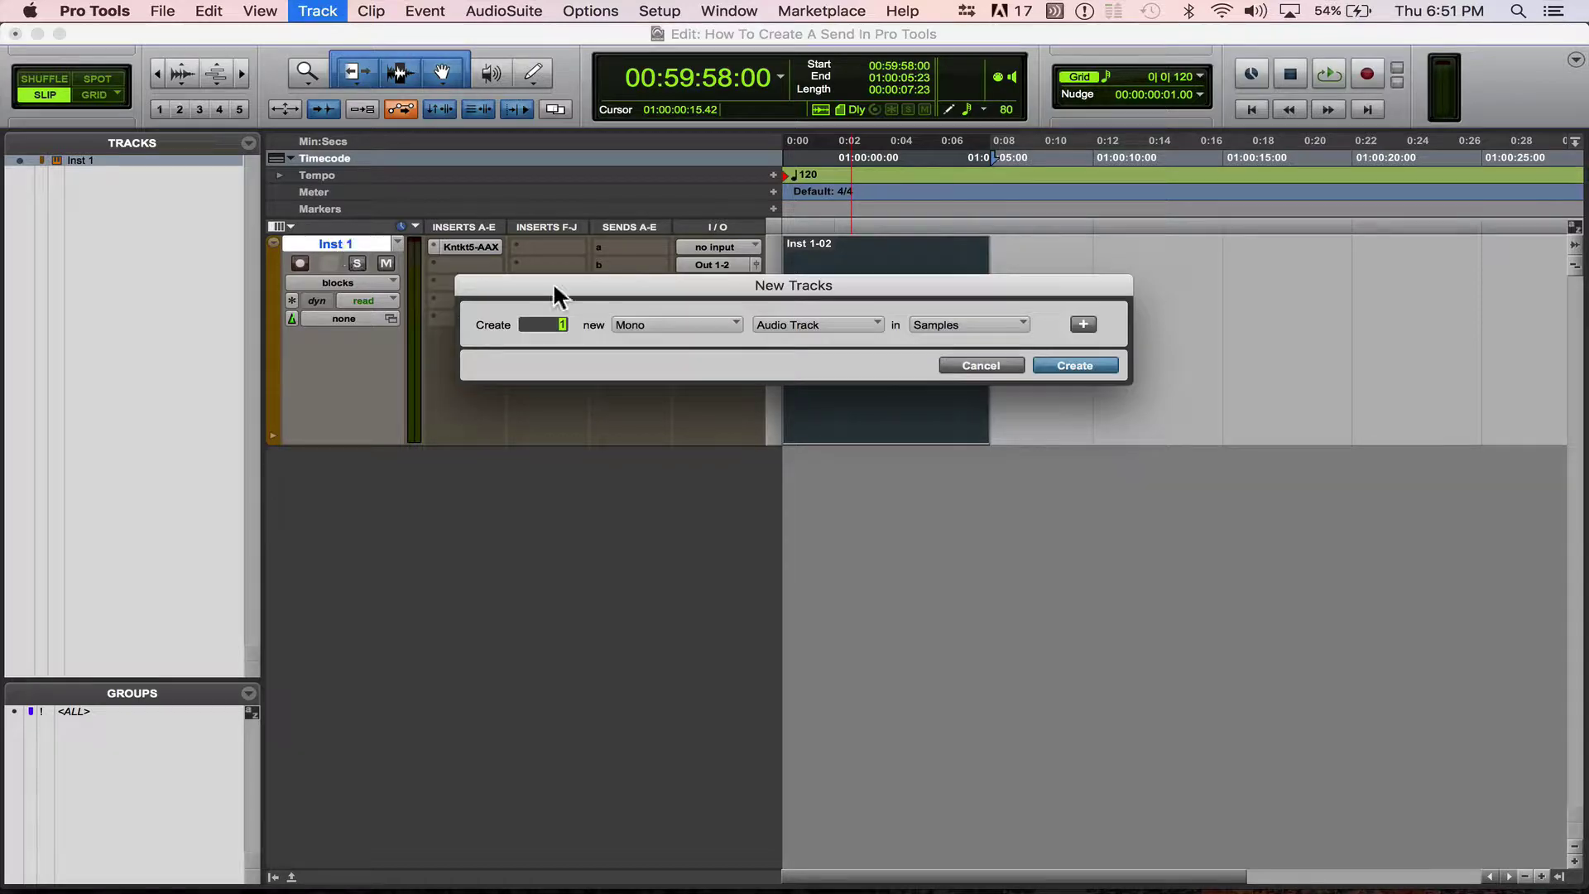
{"action": "left_click", "coordinate": [993, 365]}
{"action": "left_click", "coordinate": [317, 11]}
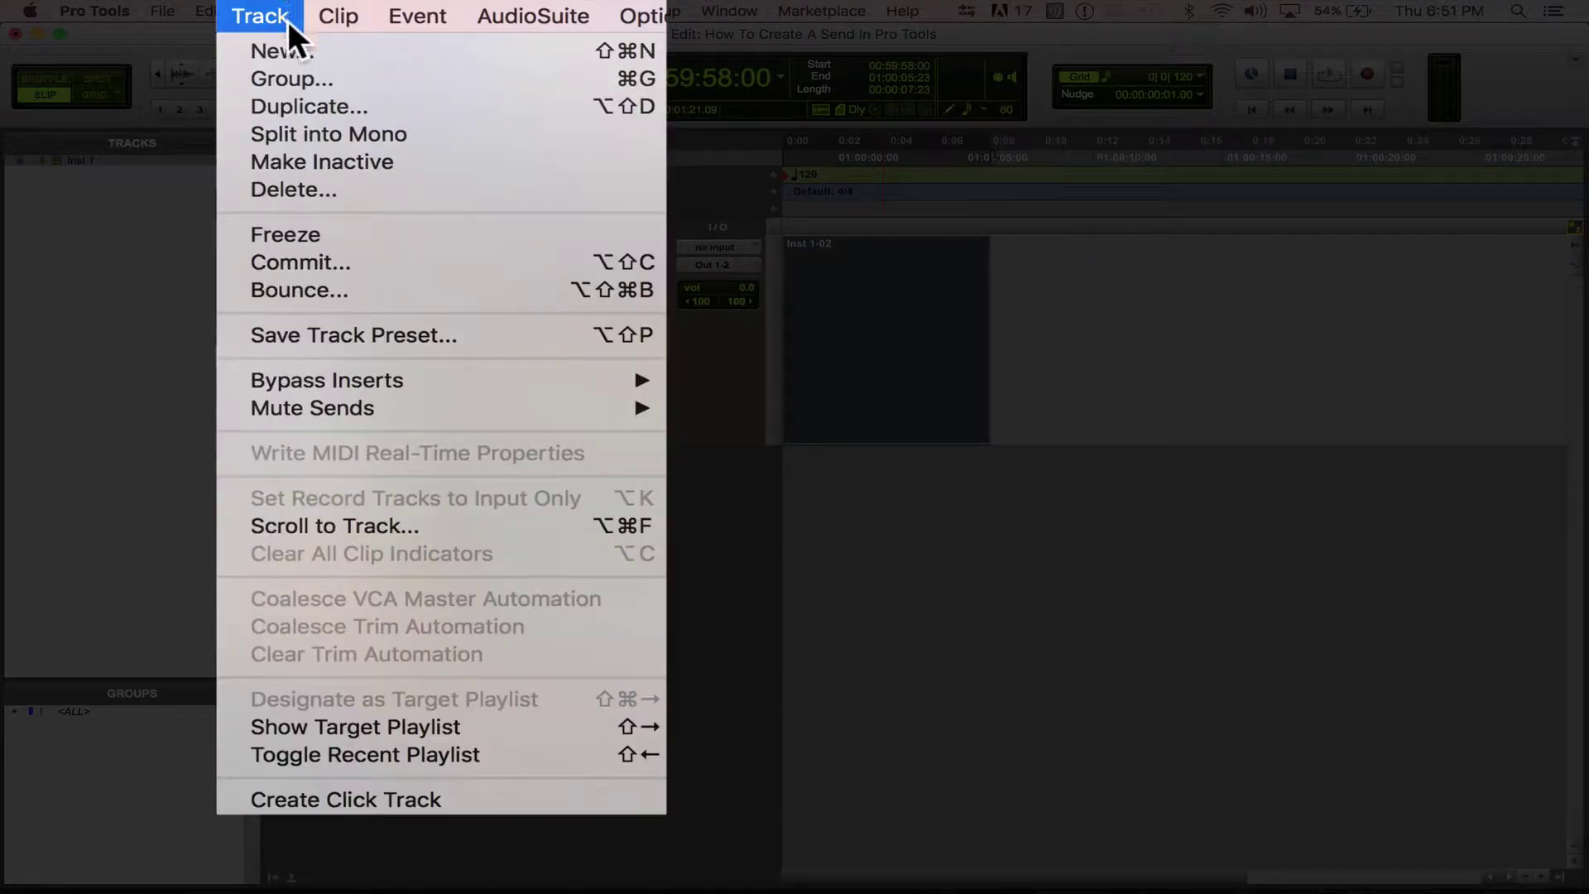
{"action": "left_click", "coordinate": [296, 51]}
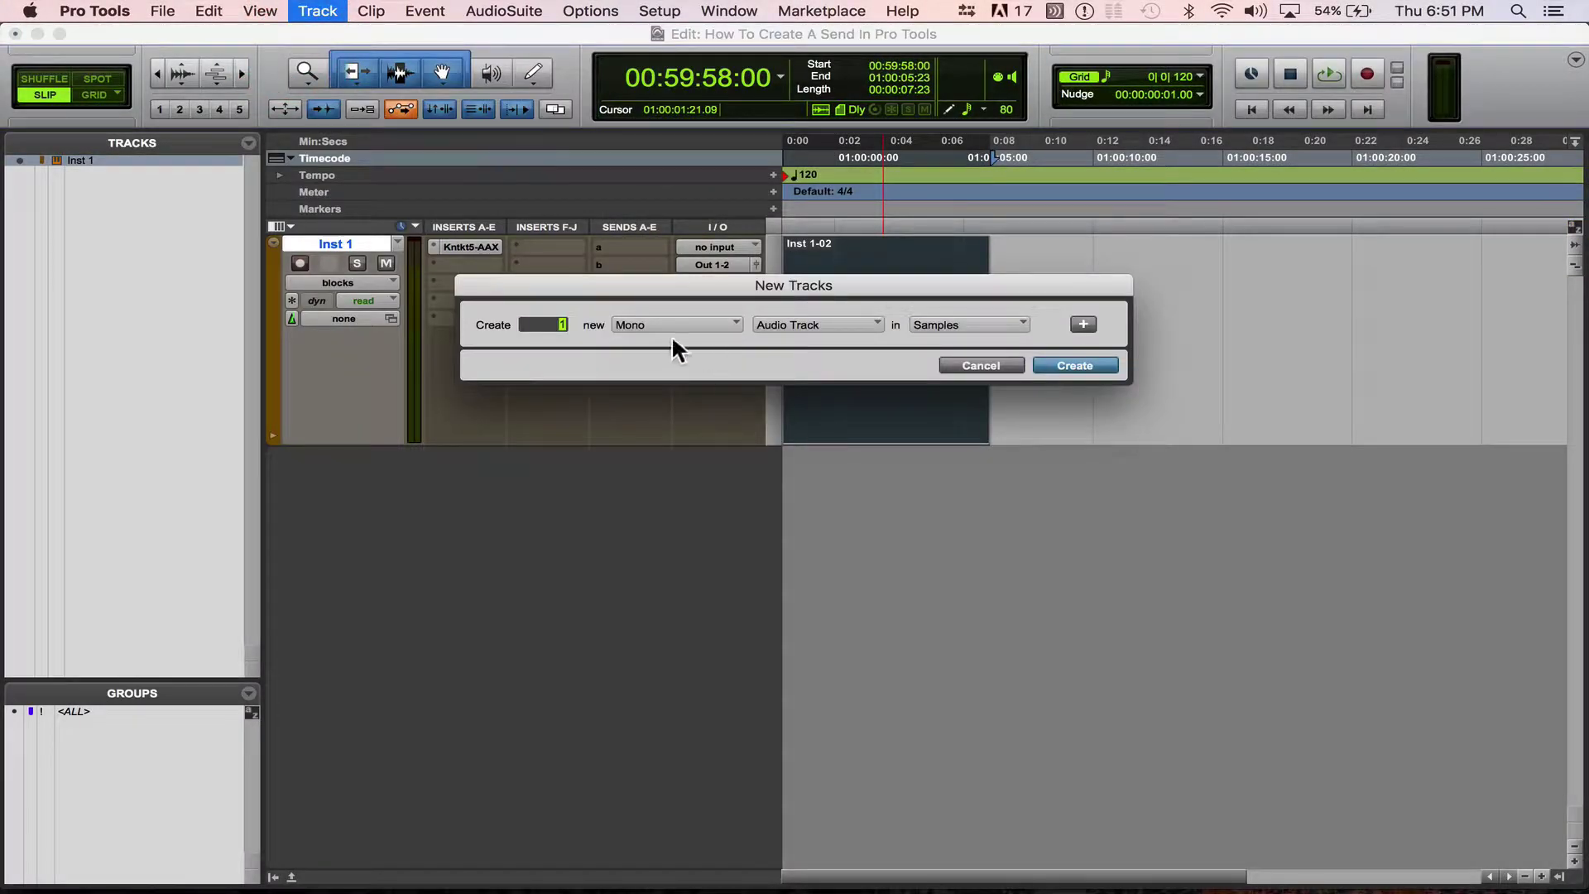
{"action": "left_click_drag", "start_coordinate": [705, 295], "coordinate": [710, 330]}
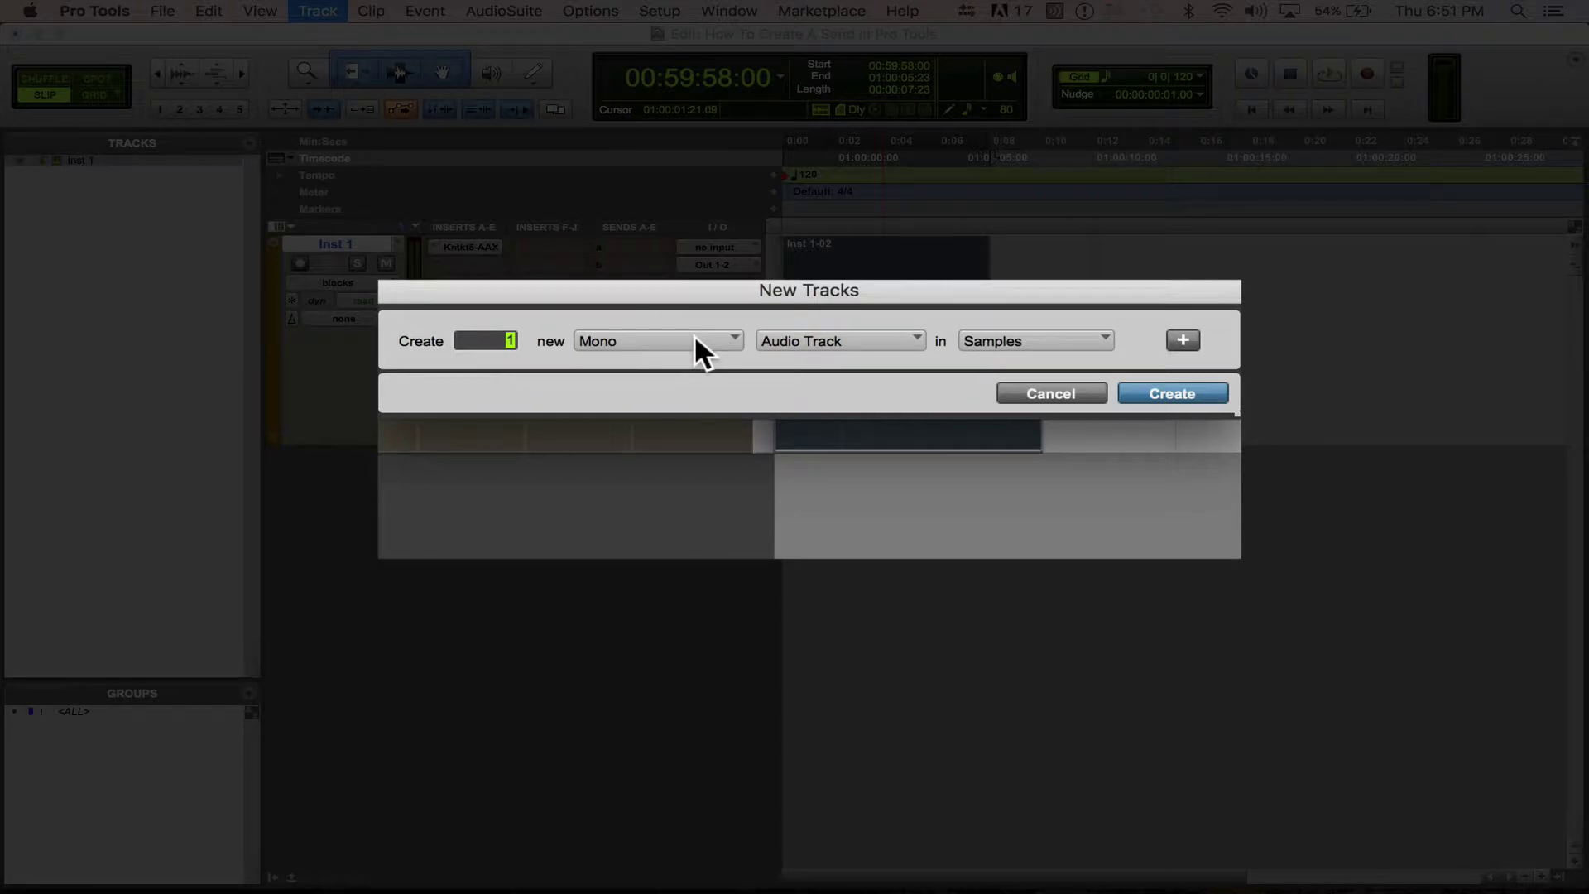
{"action": "left_click", "coordinate": [695, 341]}
{"action": "left_click", "coordinate": [687, 370]}
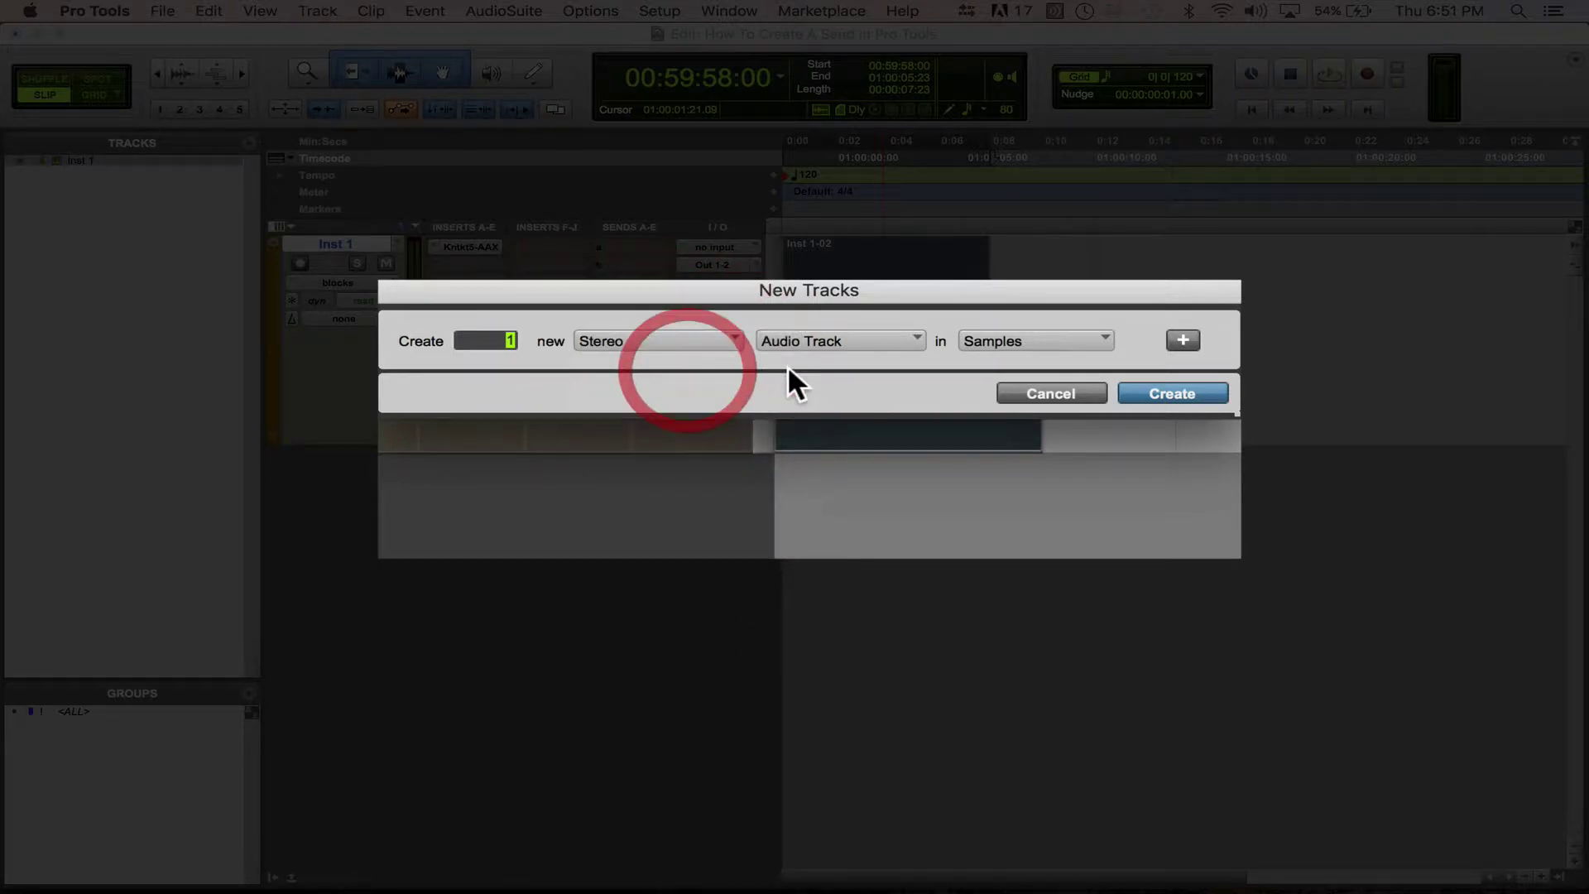
{"action": "left_click", "coordinate": [838, 339]}
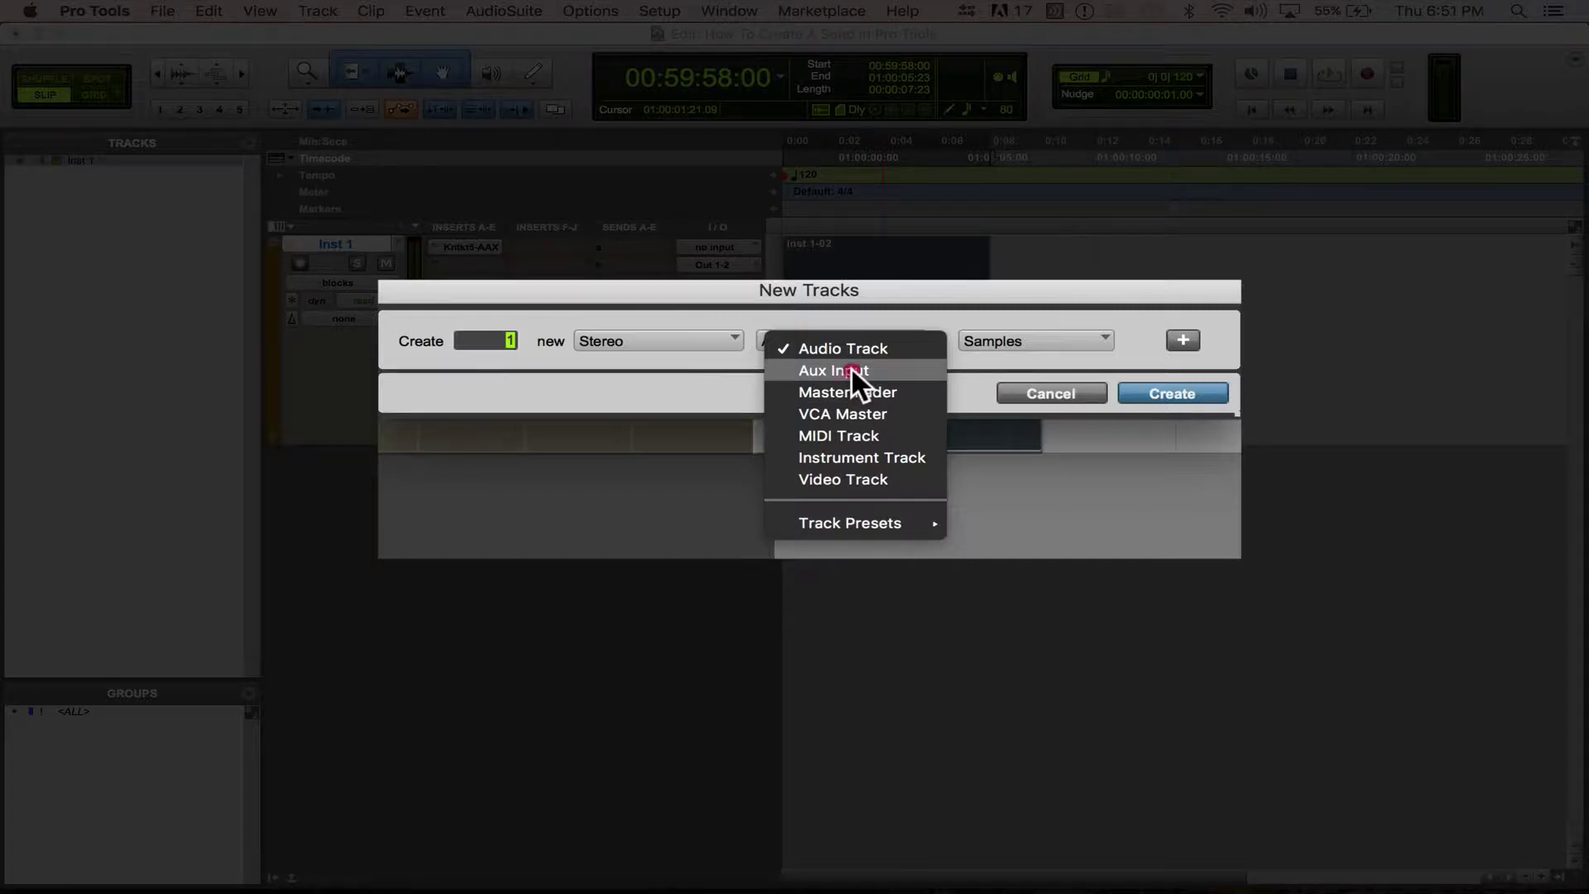
{"action": "left_click", "coordinate": [852, 369]}
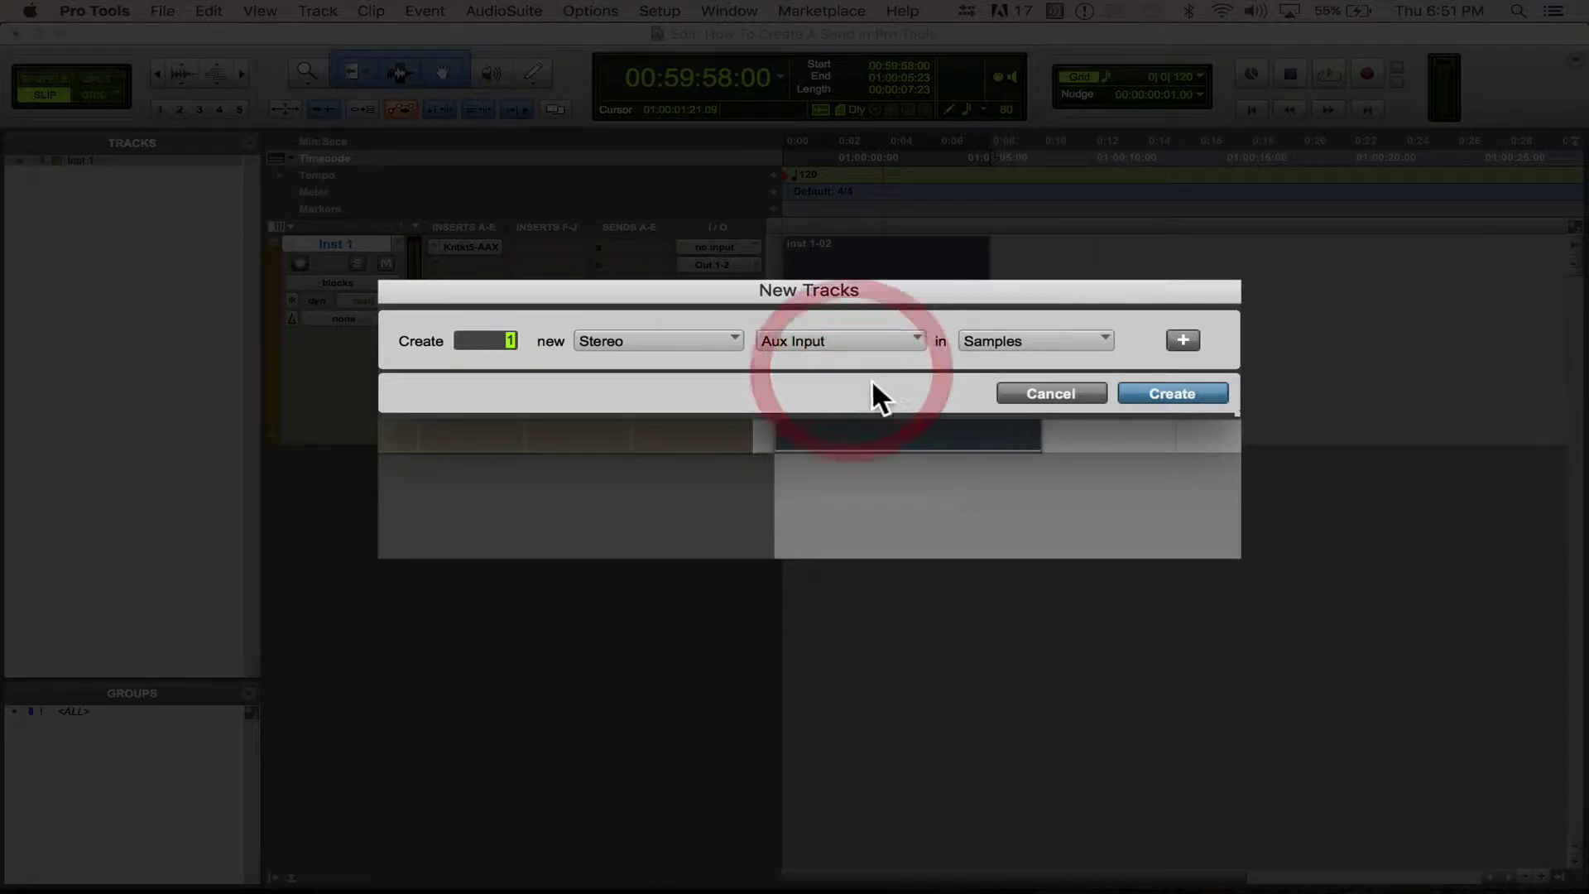
{"action": "left_click", "coordinate": [1194, 391]}
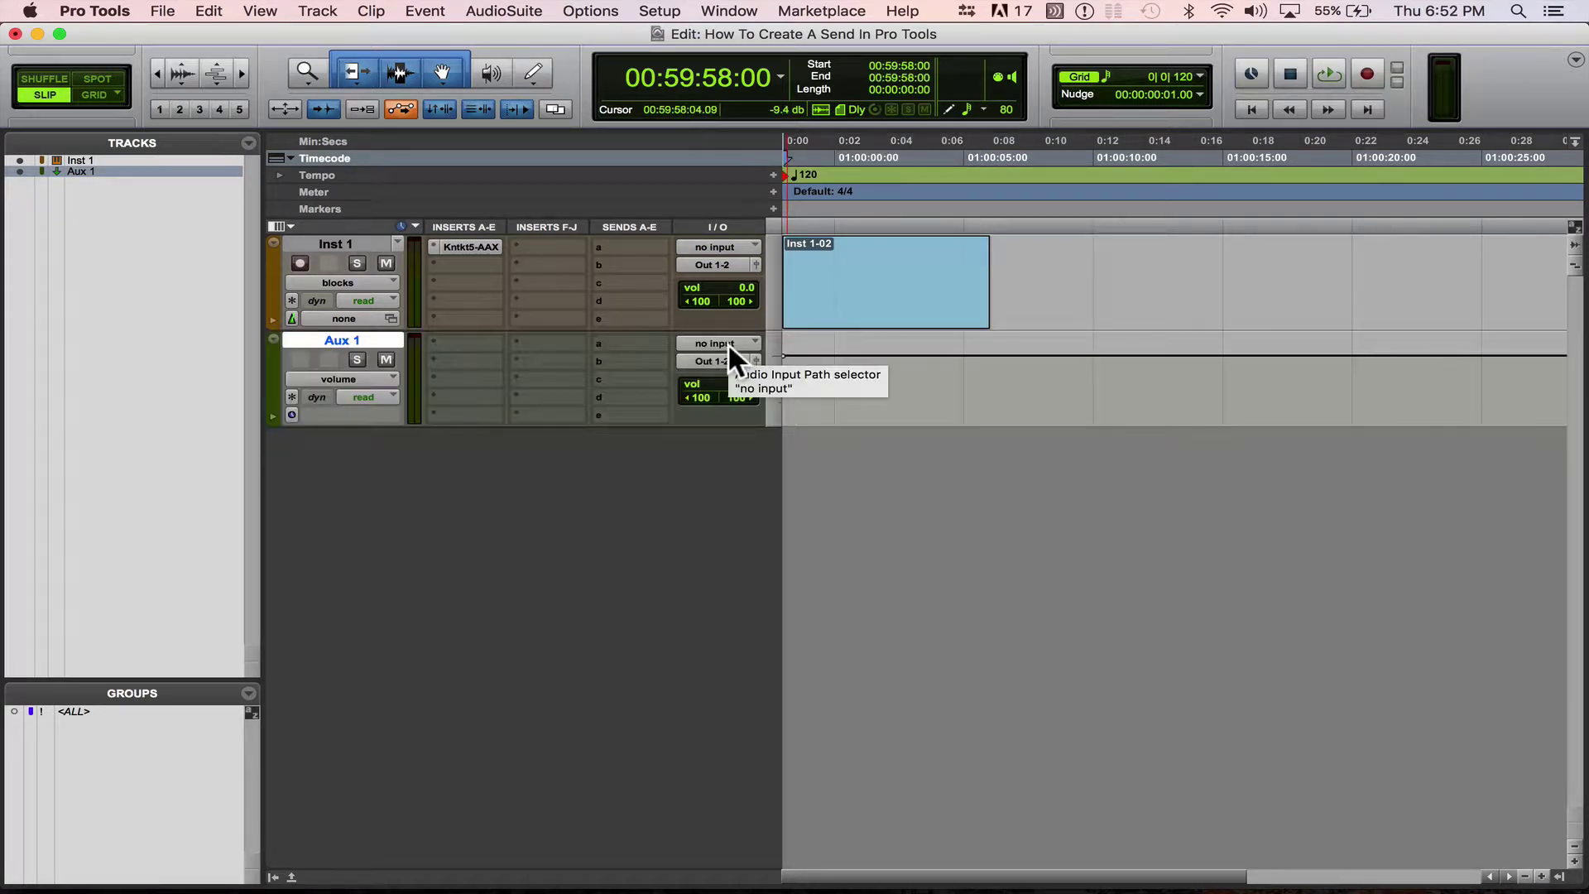
Put the stereo ValhallaRoom reverb (Valhalla DSP) on Aux 1's first insert slot and close it.
{"action": "left_click", "coordinate": [442, 339]}
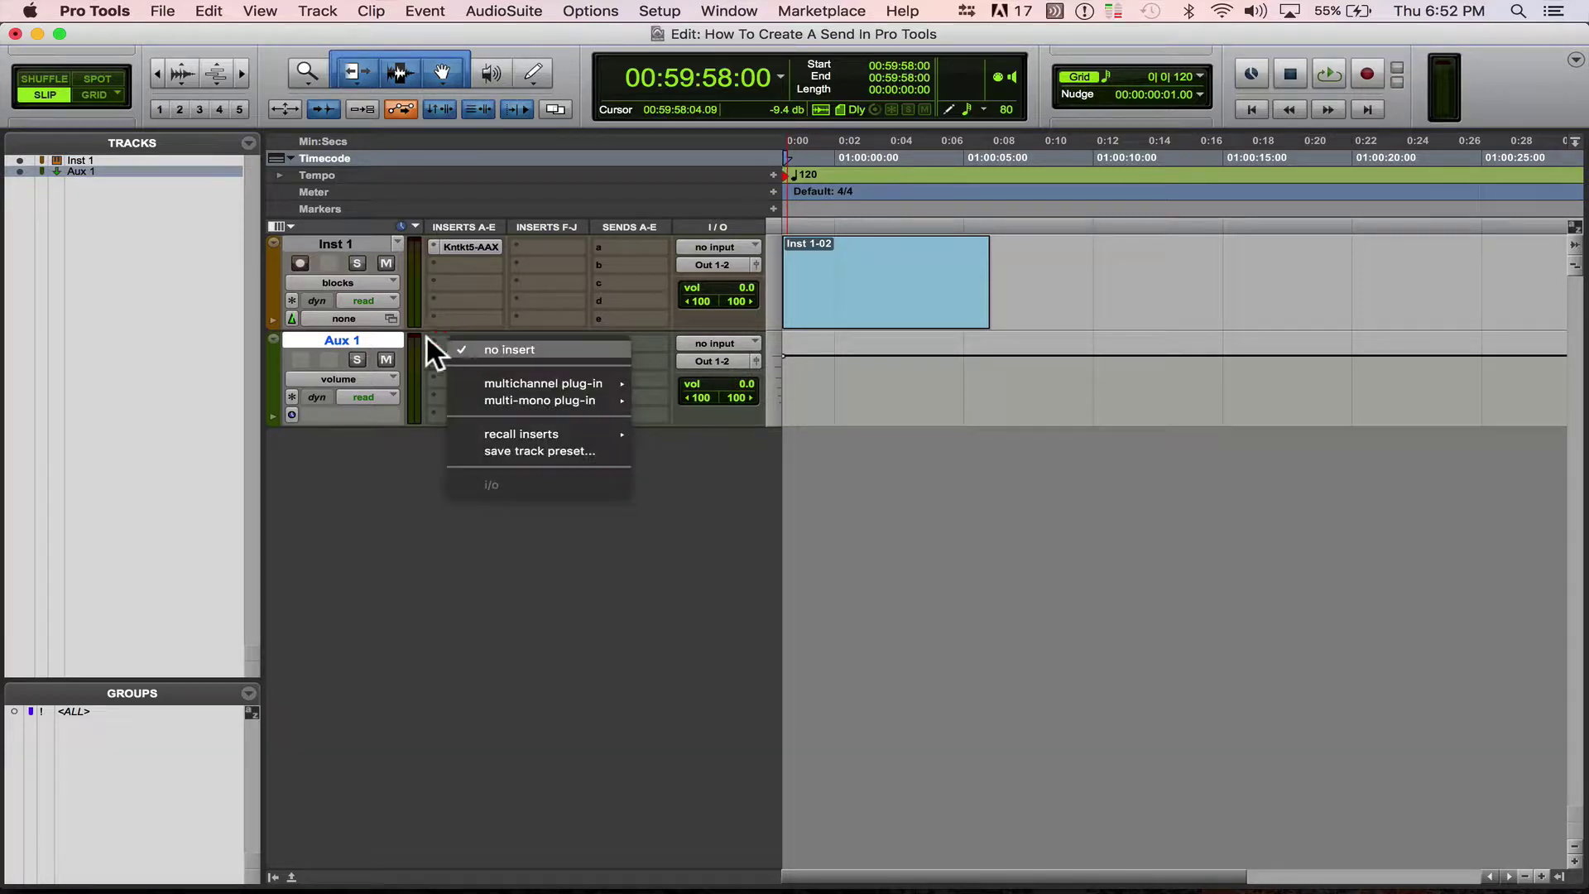
{"action": "left_click", "coordinate": [420, 325]}
{"action": "left_click", "coordinate": [441, 340]}
{"action": "mouse_move", "coordinate": [596, 383]}
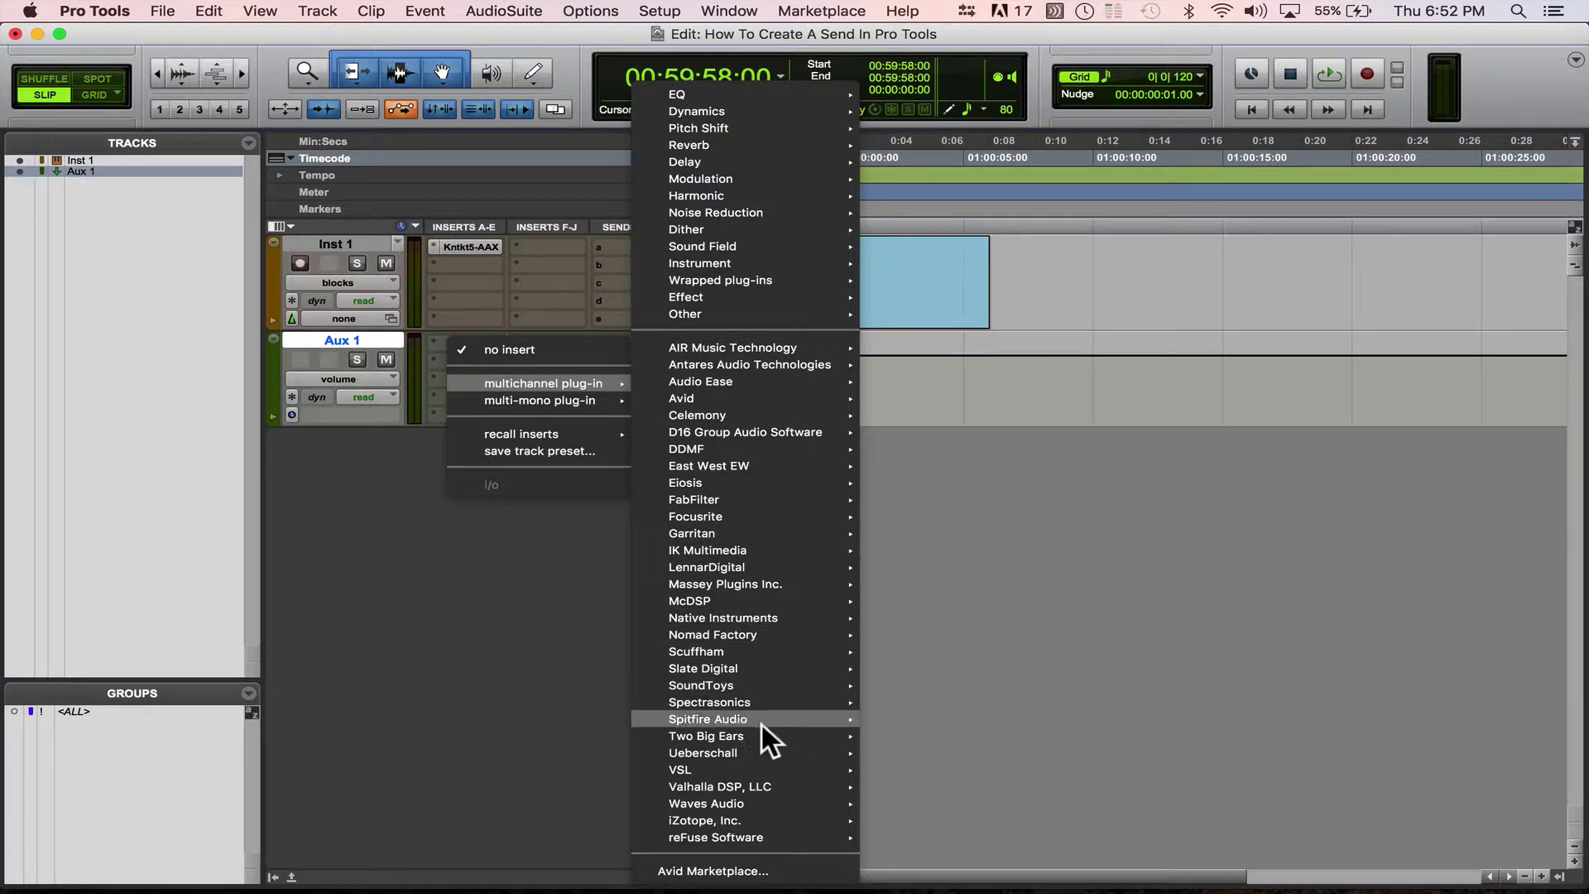
{"action": "mouse_move", "coordinate": [782, 786]}
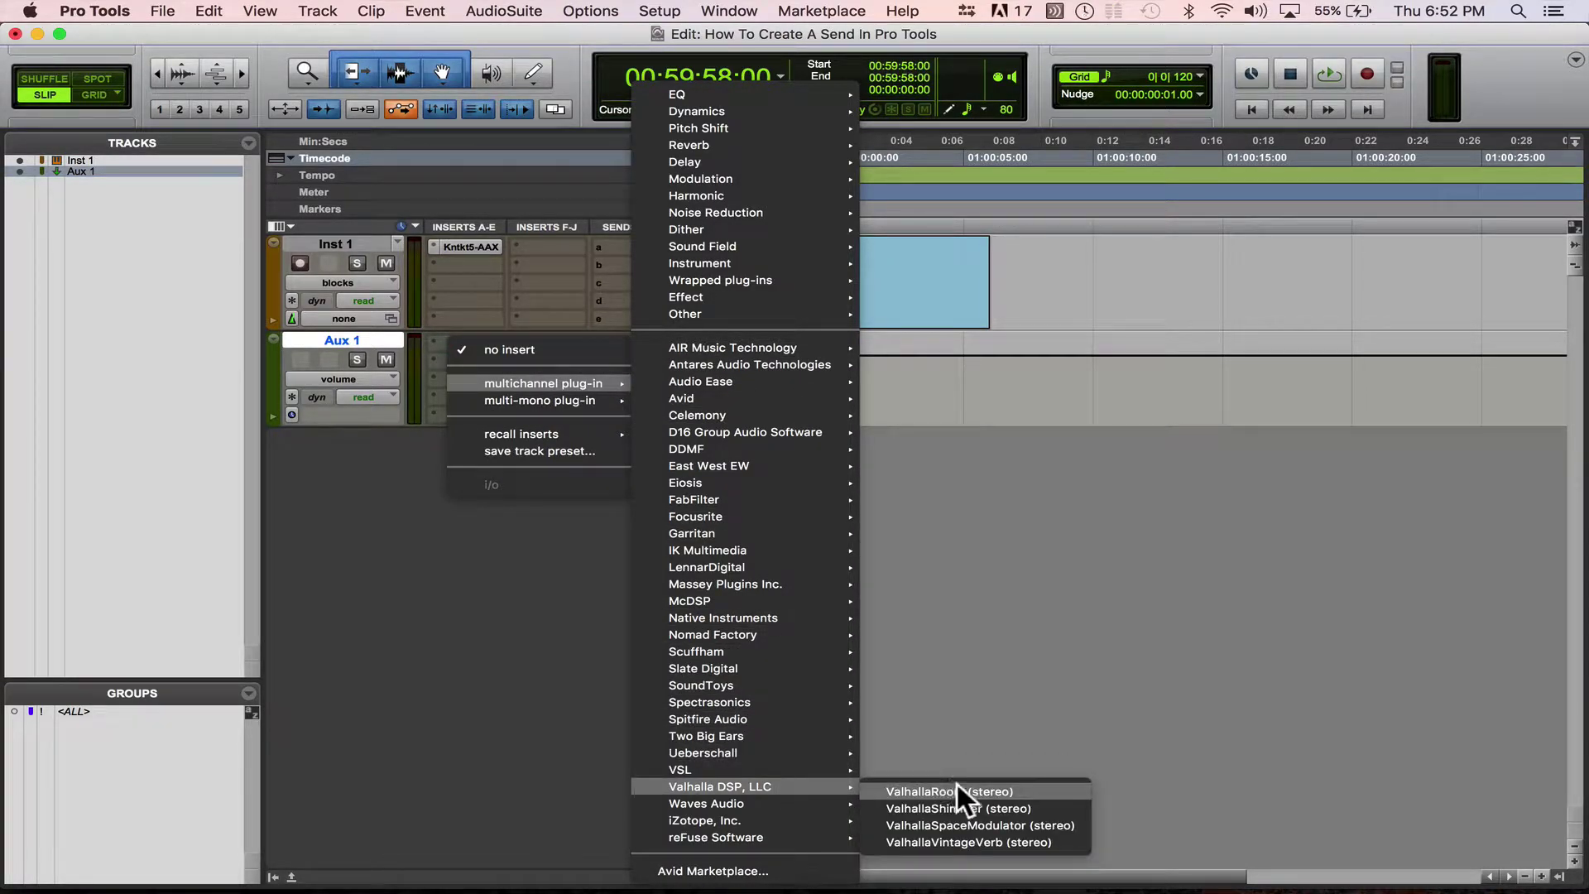
{"action": "left_click", "coordinate": [957, 788]}
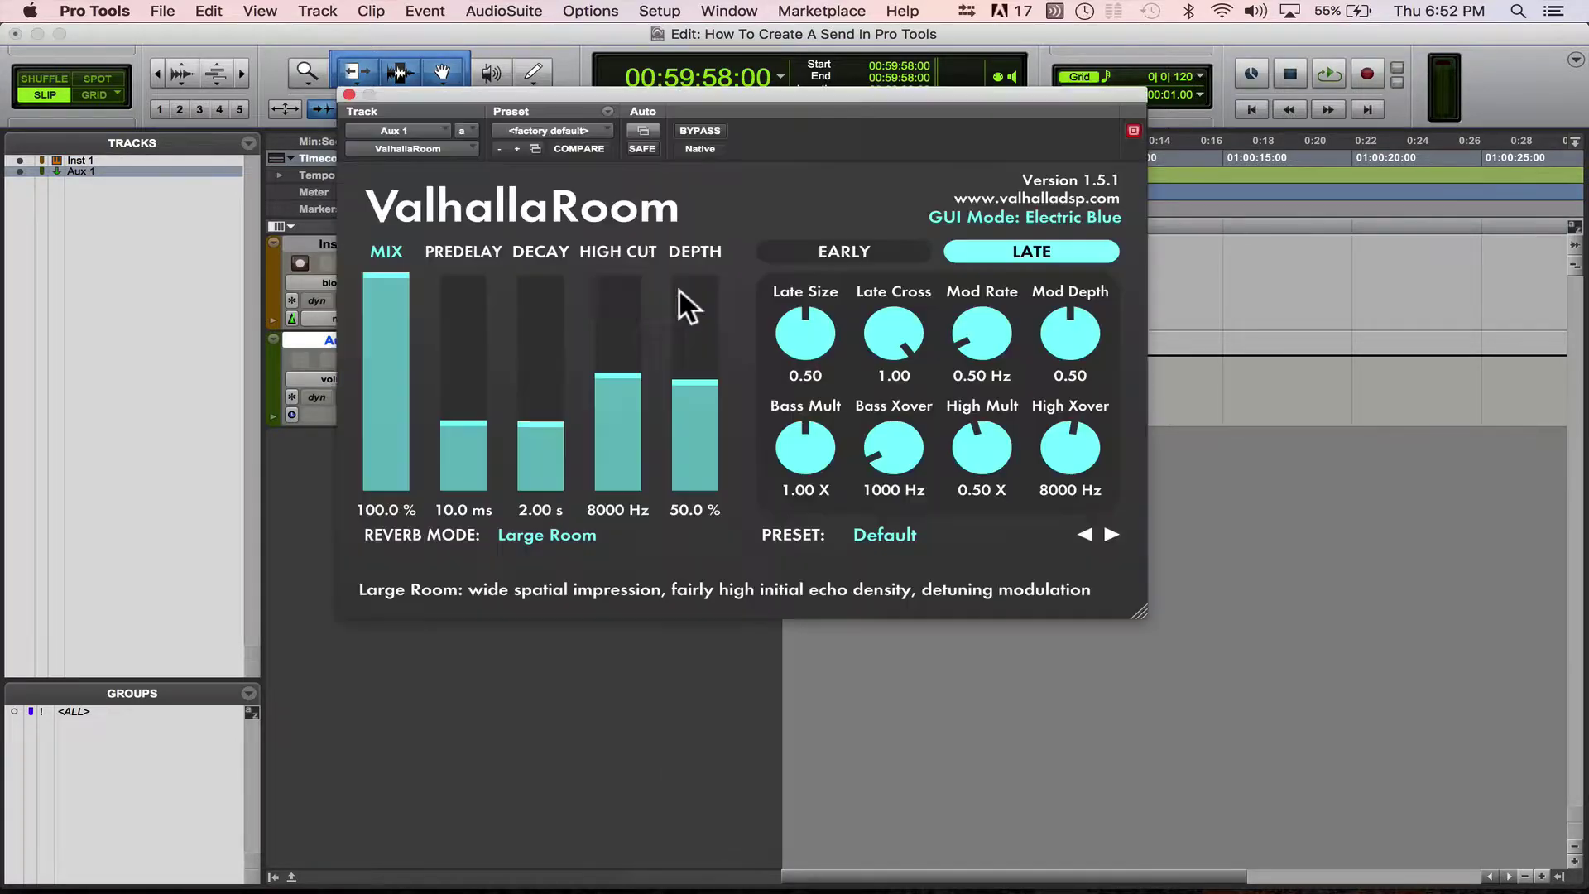
{"action": "left_click", "coordinate": [348, 91]}
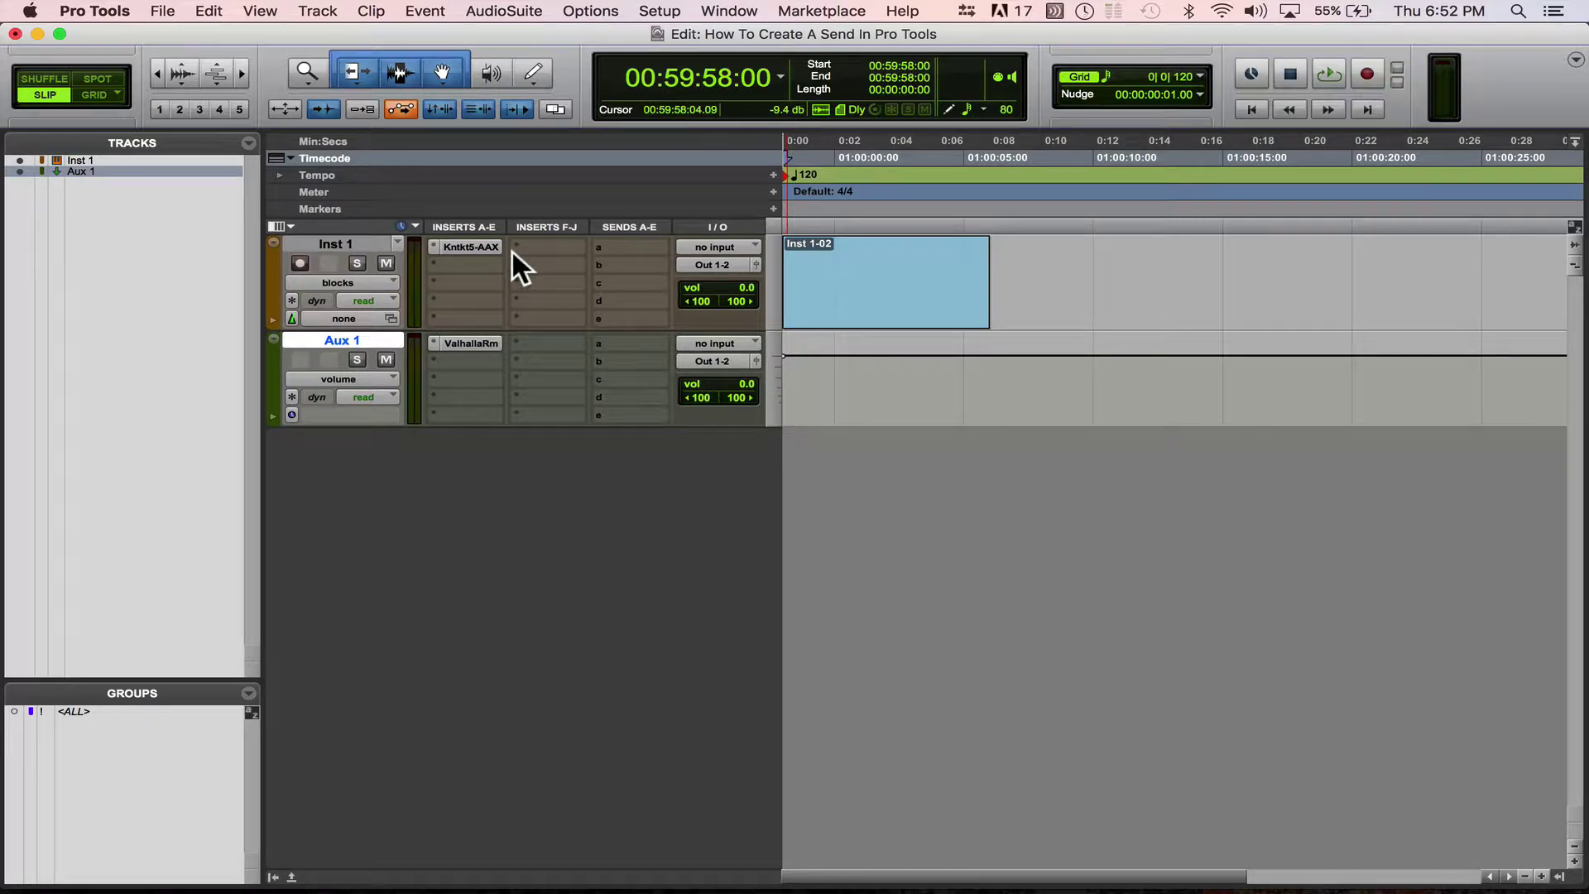
Set Aux 1's input to Bus 1-2.
{"action": "left_click", "coordinate": [714, 342]}
{"action": "mouse_move", "coordinate": [745, 401]}
{"action": "mouse_move", "coordinate": [905, 403]}
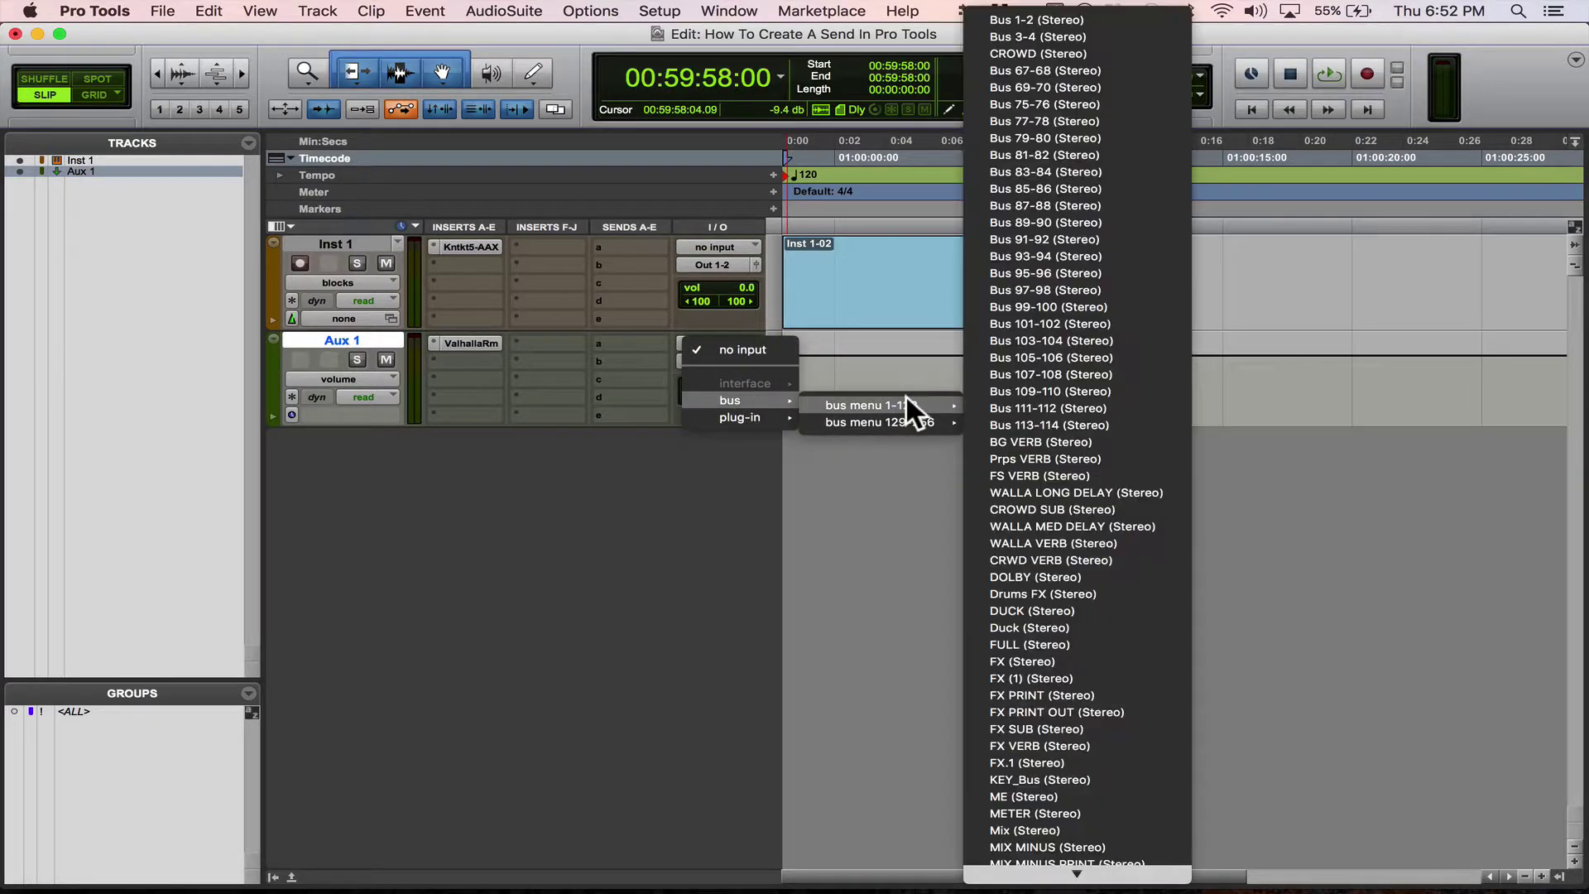
{"action": "left_click", "coordinate": [1072, 18]}
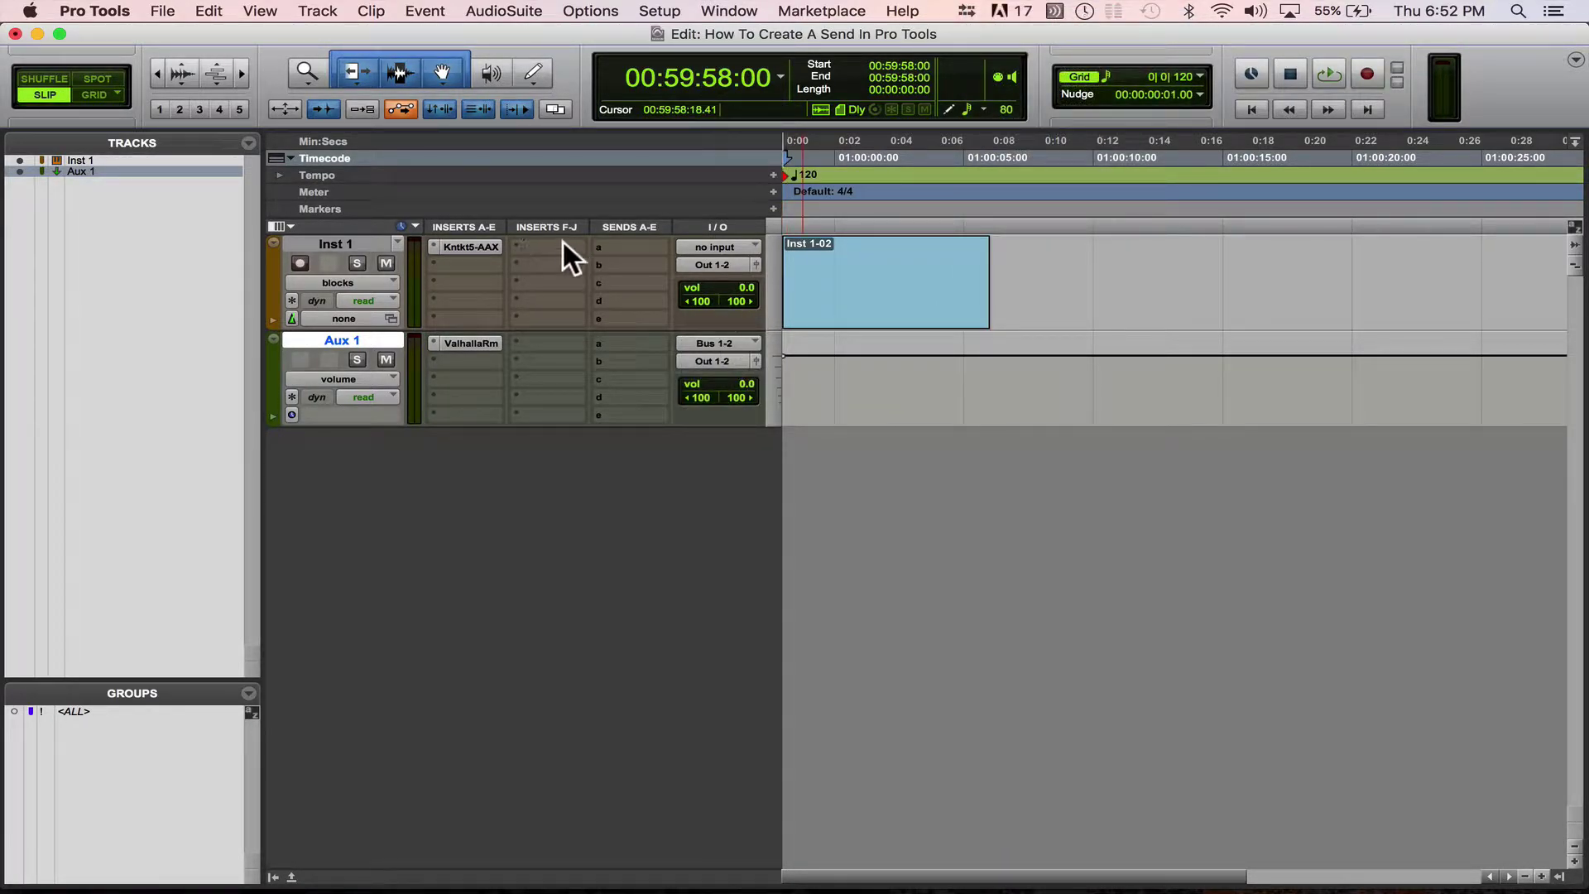
Route Inst 1's send A to Bus 1-2 and close the send window.
{"action": "left_click", "coordinate": [624, 242]}
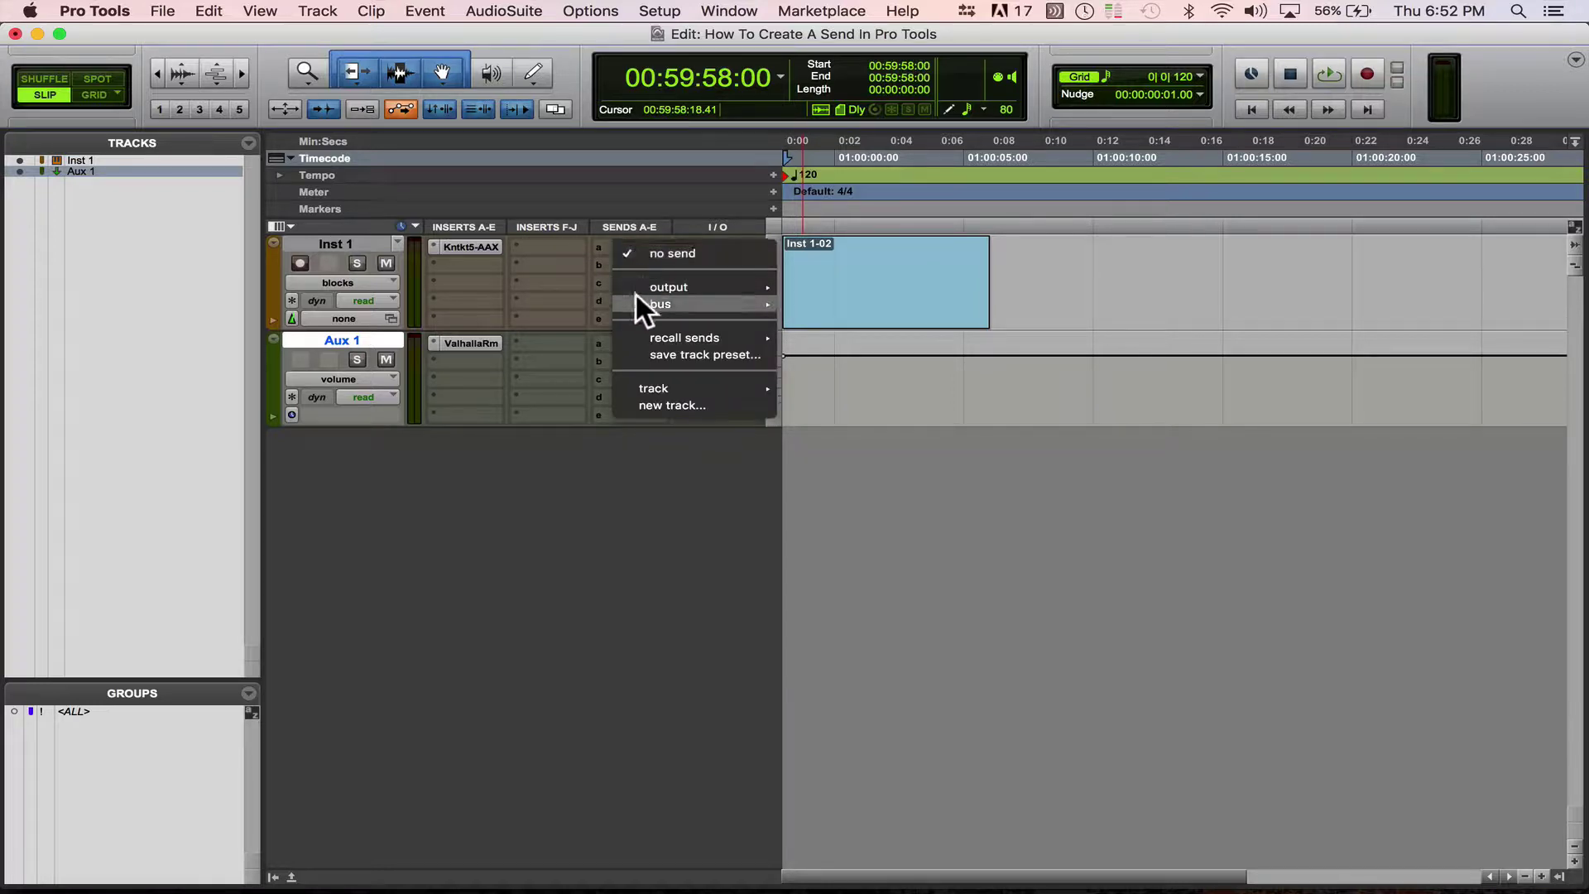
{"action": "mouse_move", "coordinate": [637, 295]}
{"action": "mouse_move", "coordinate": [861, 301]}
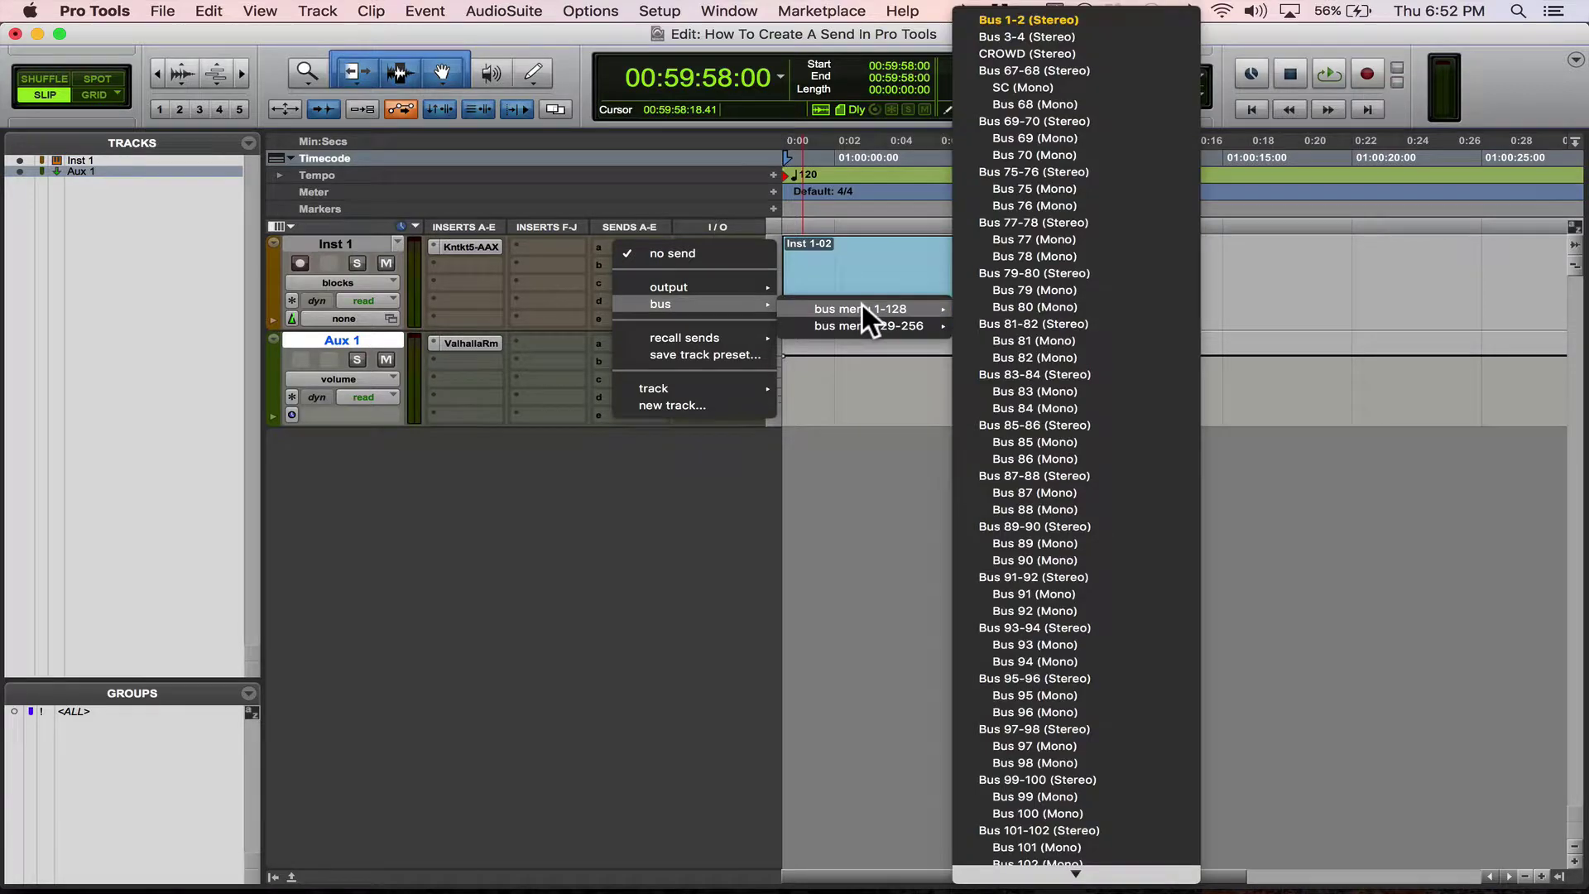
{"action": "left_click", "coordinate": [1059, 18]}
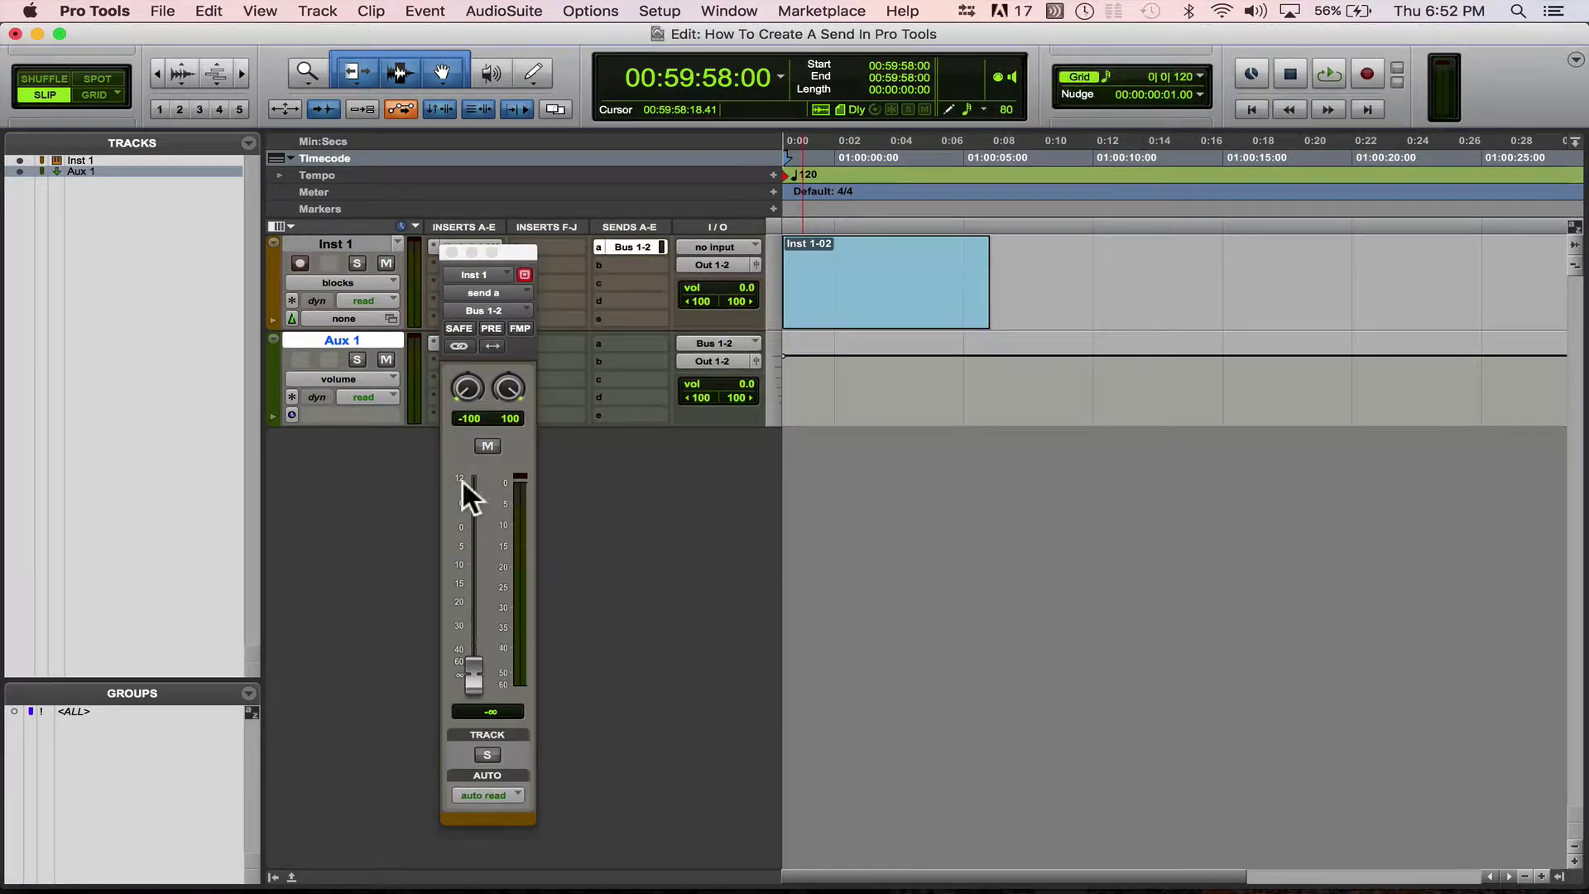
{"action": "left_click", "coordinate": [452, 252]}
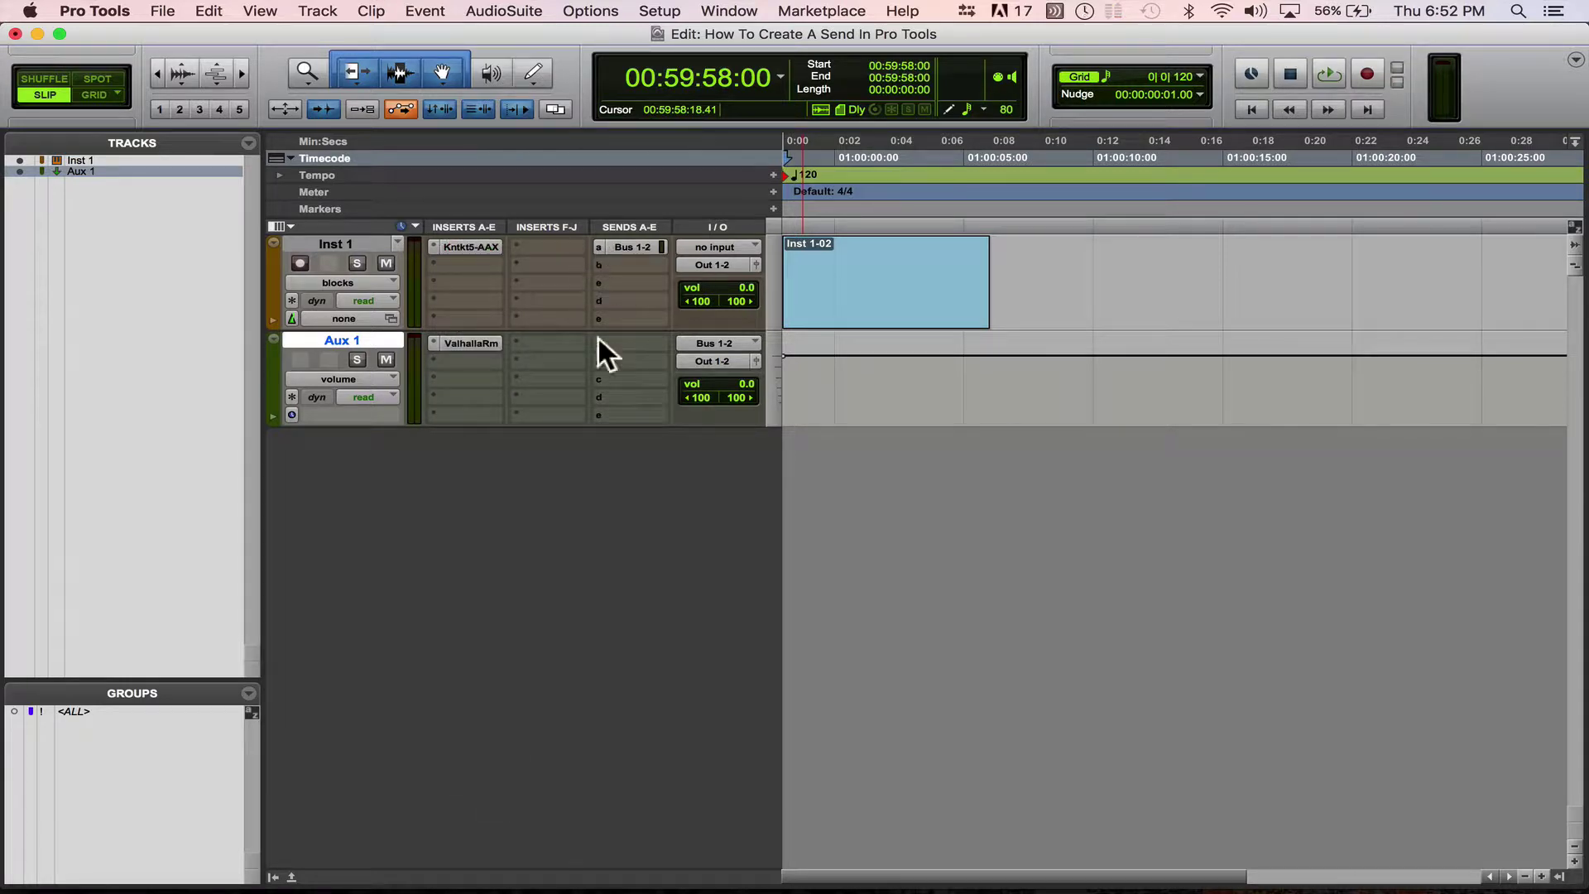
Show the Mix window with insert sections visible and wide channel strips.
{"action": "key", "text": "super+equal"}
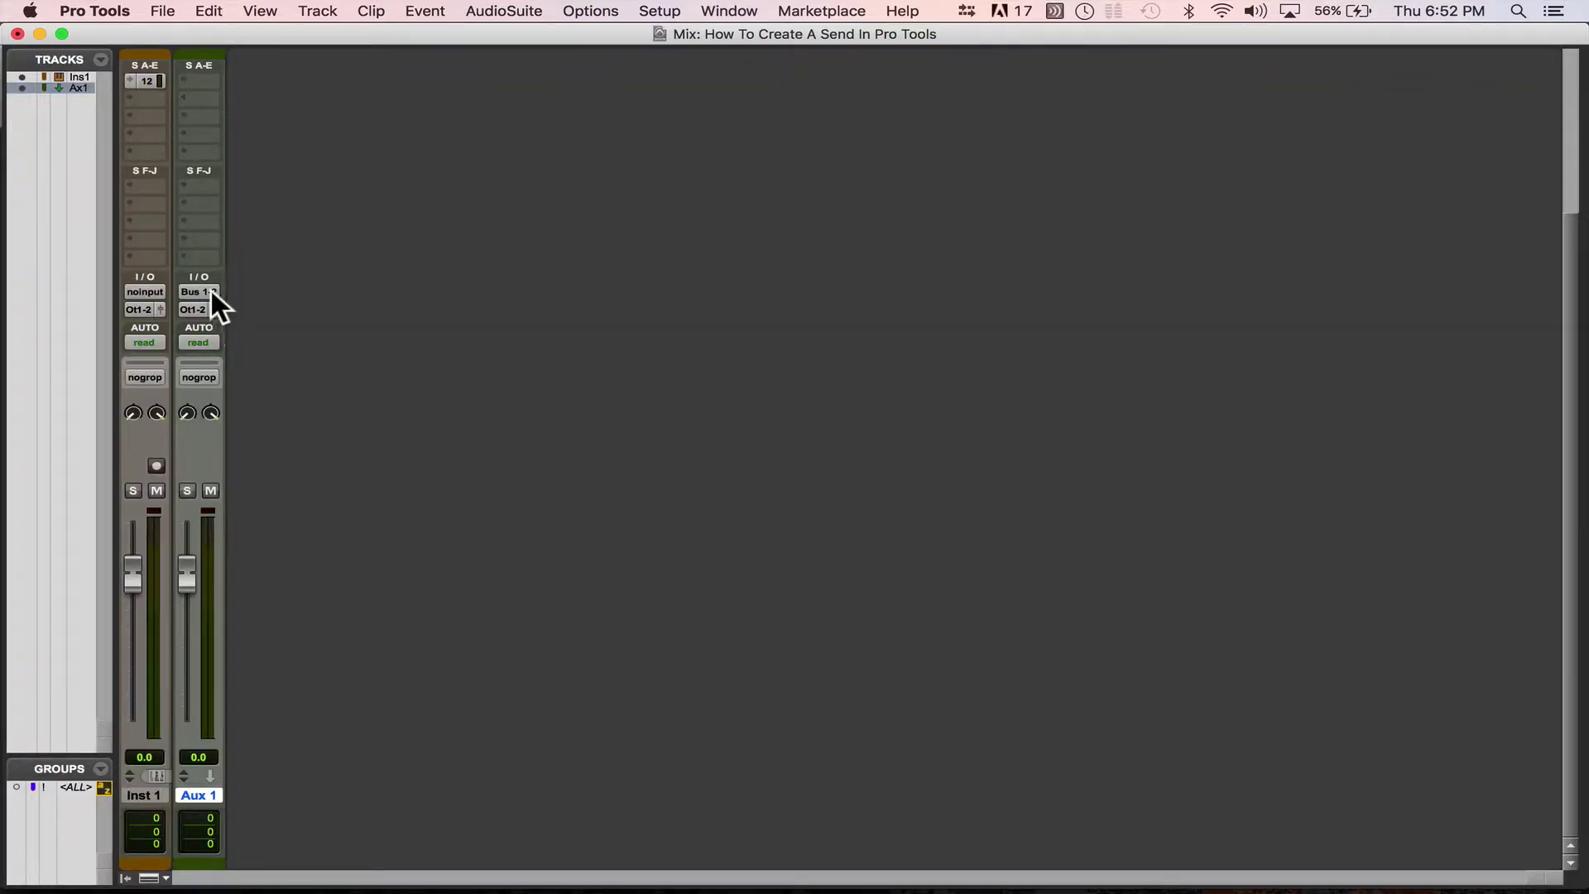
{"action": "left_click", "coordinate": [210, 286]}
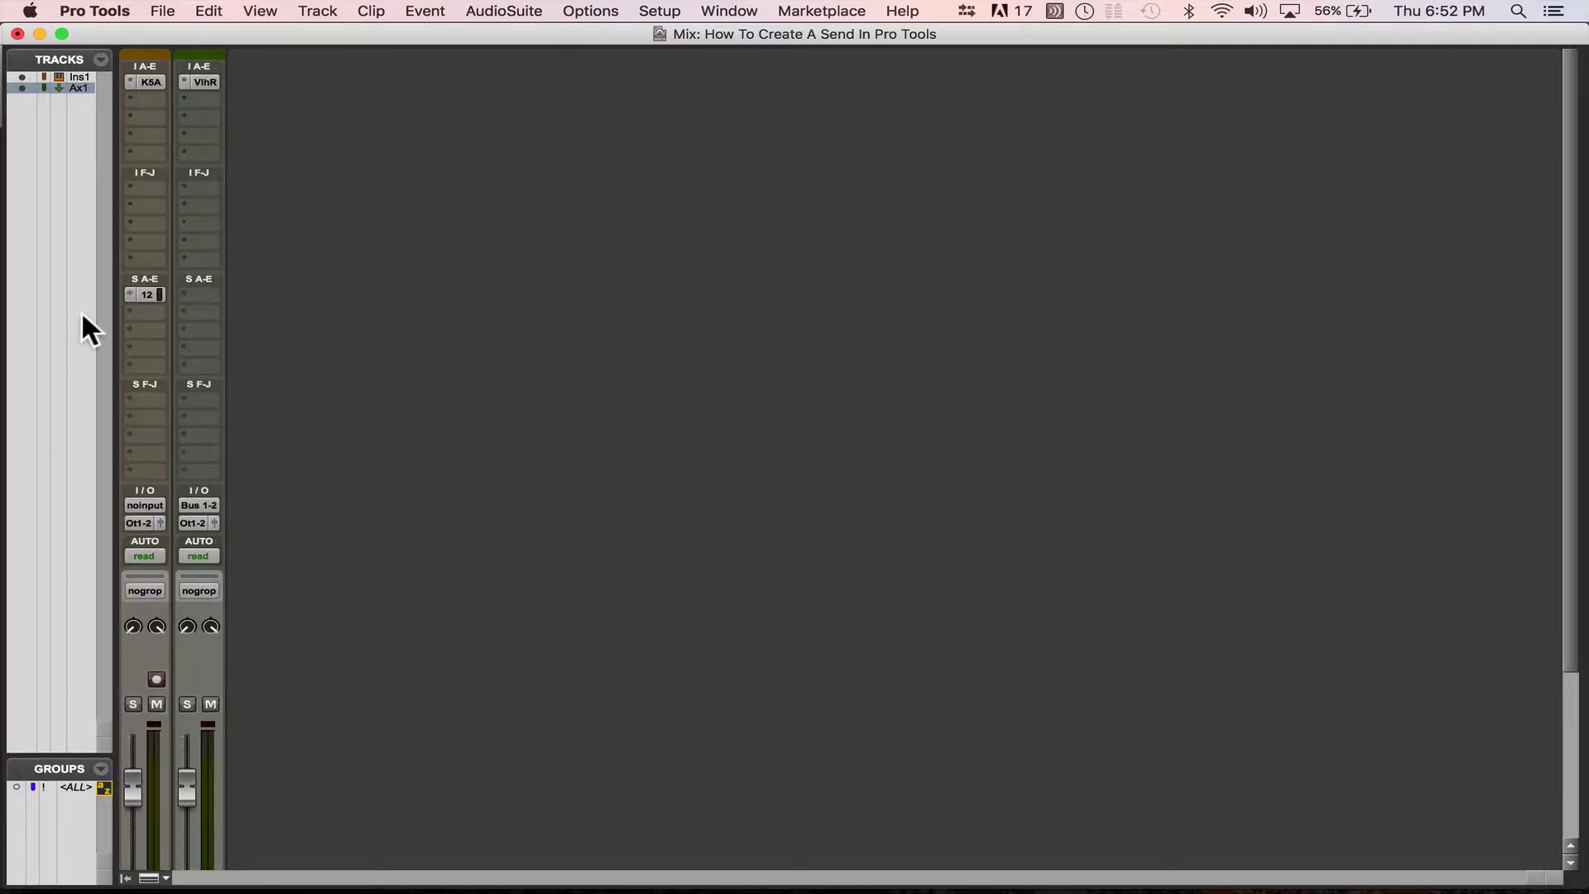
{"action": "left_click", "coordinate": [261, 11]}
{"action": "mouse_move", "coordinate": [327, 84]}
{"action": "left_click", "coordinate": [326, 46]}
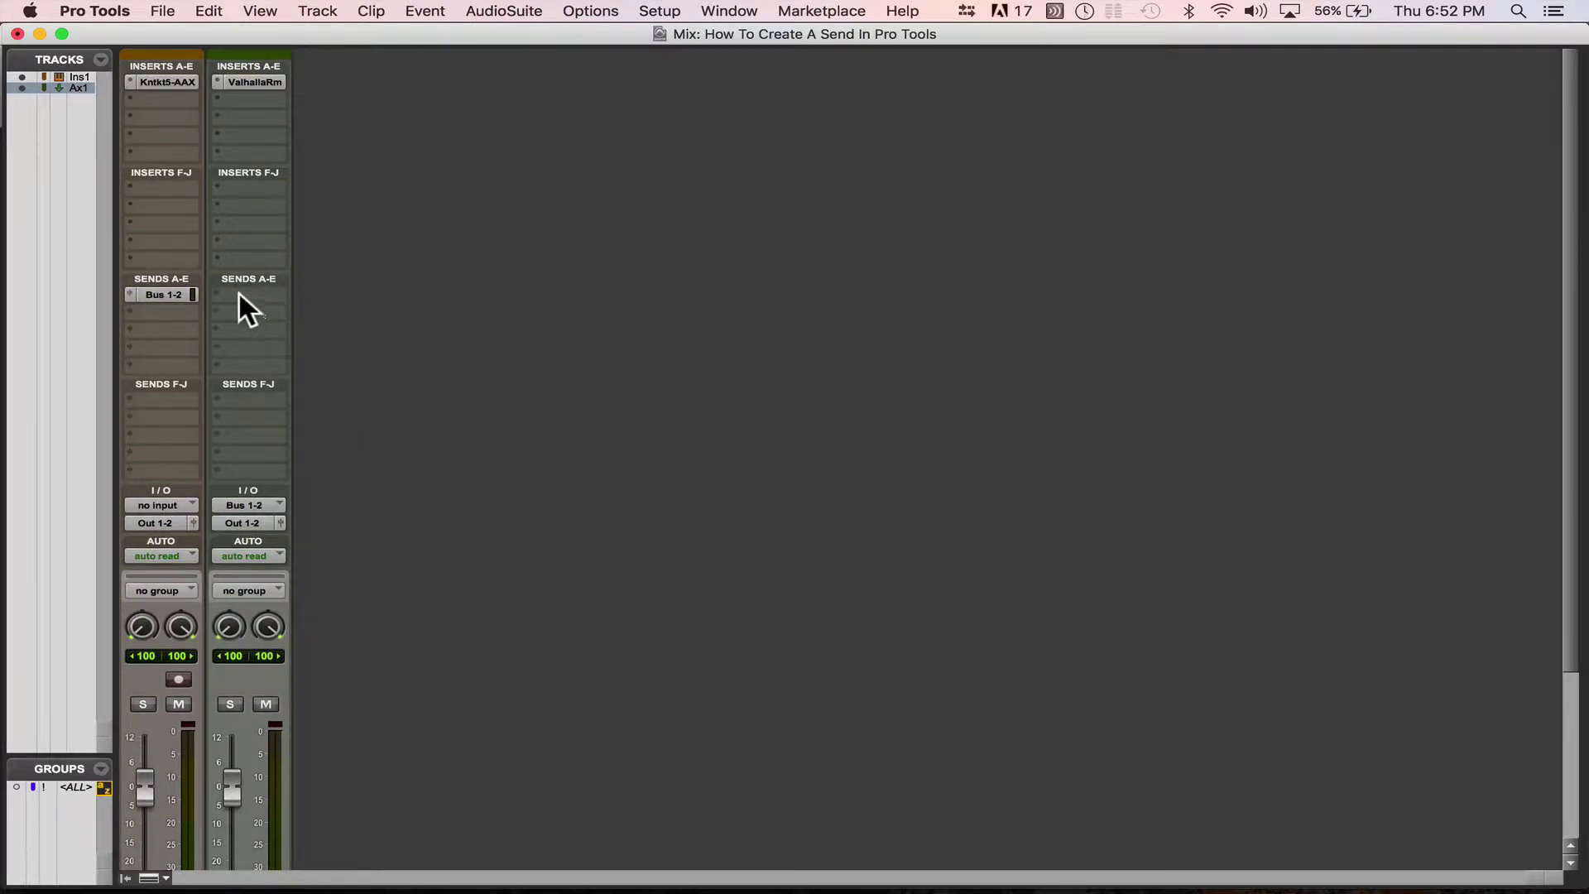
Check the Aux 1 and Inst 1 send assignments, keeping Inst 1's send A on Bus 1-2.
{"action": "left_click", "coordinate": [245, 289]}
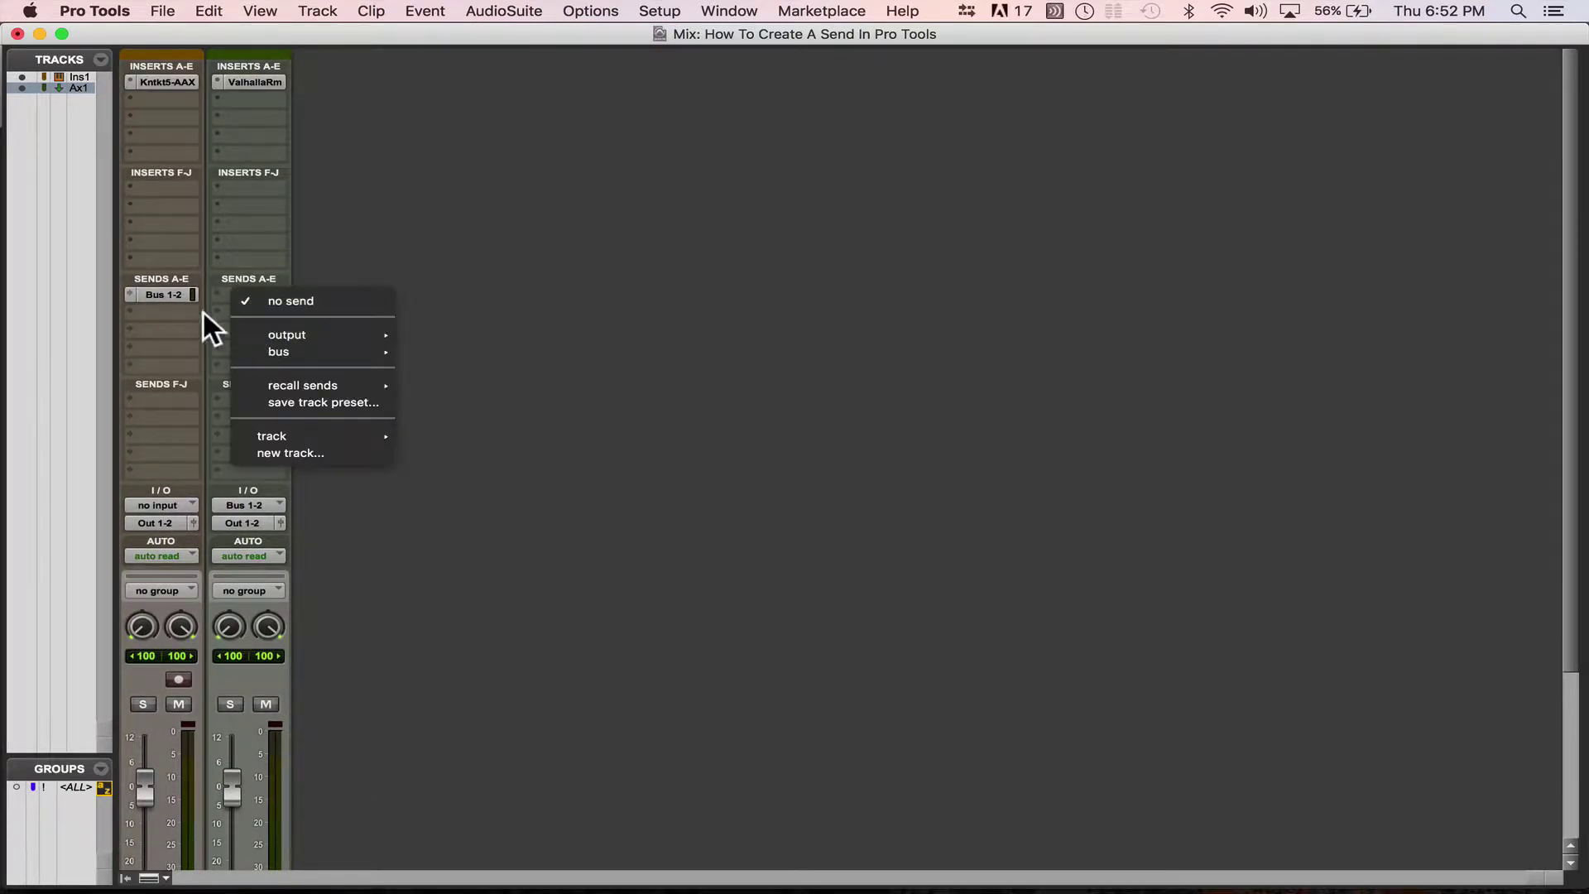
{"action": "left_click", "coordinate": [156, 290]}
{"action": "left_click", "coordinate": [128, 290]}
{"action": "left_click", "coordinate": [155, 274]}
{"action": "left_click", "coordinate": [157, 289]}
{"action": "mouse_move", "coordinate": [206, 350]}
{"action": "mouse_move", "coordinate": [334, 354]}
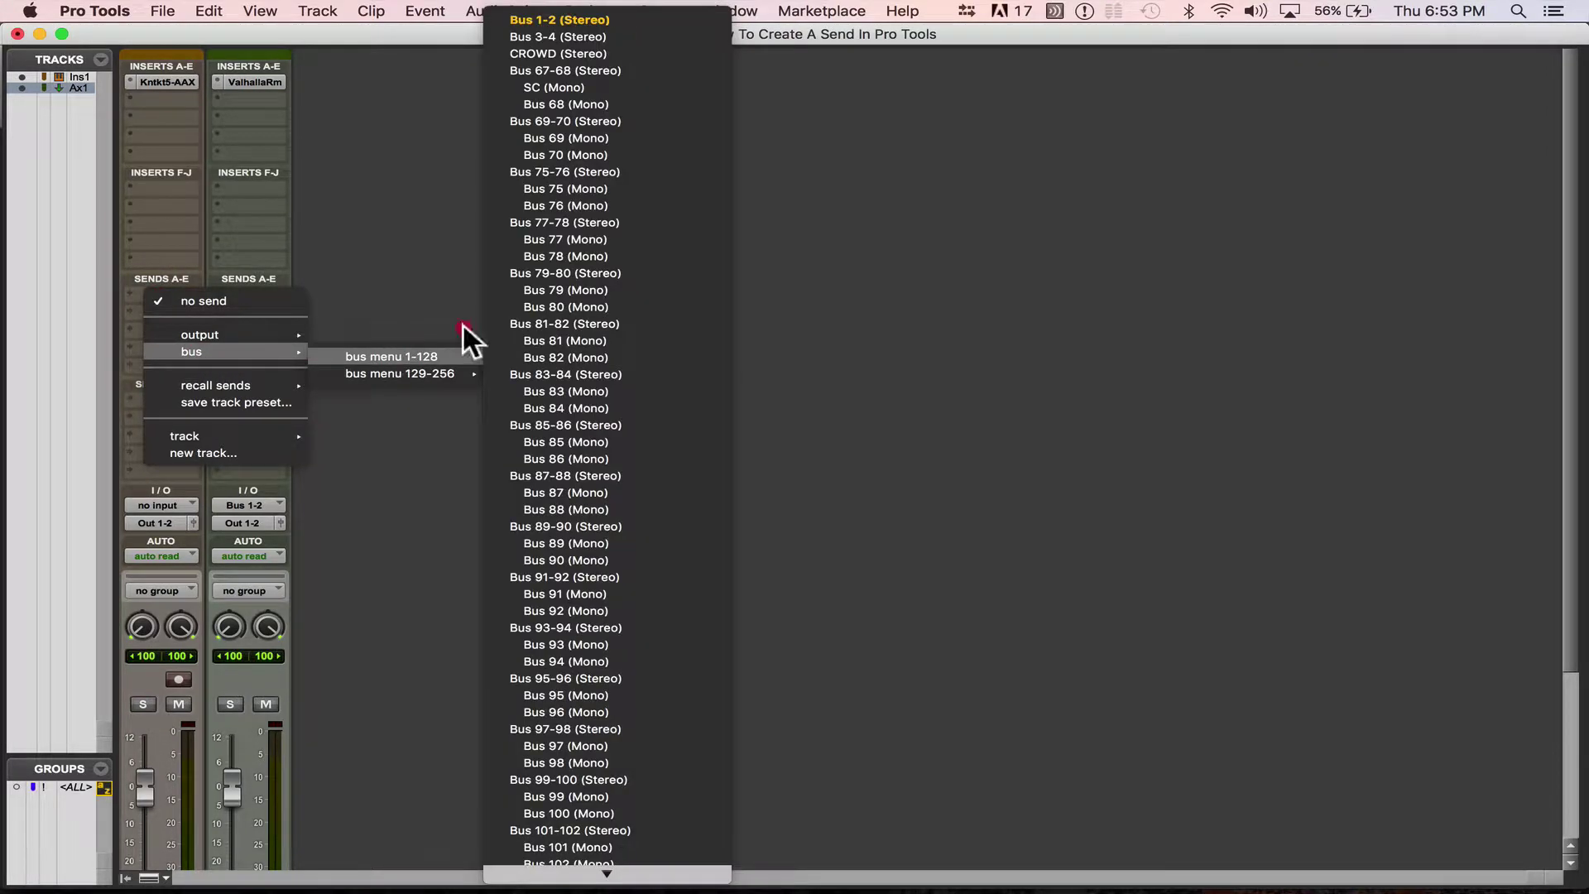
{"action": "left_click", "coordinate": [527, 20]}
{"action": "scroll", "coordinate": [265, 481], "scroll_direction": "down", "scroll_amount": 5}
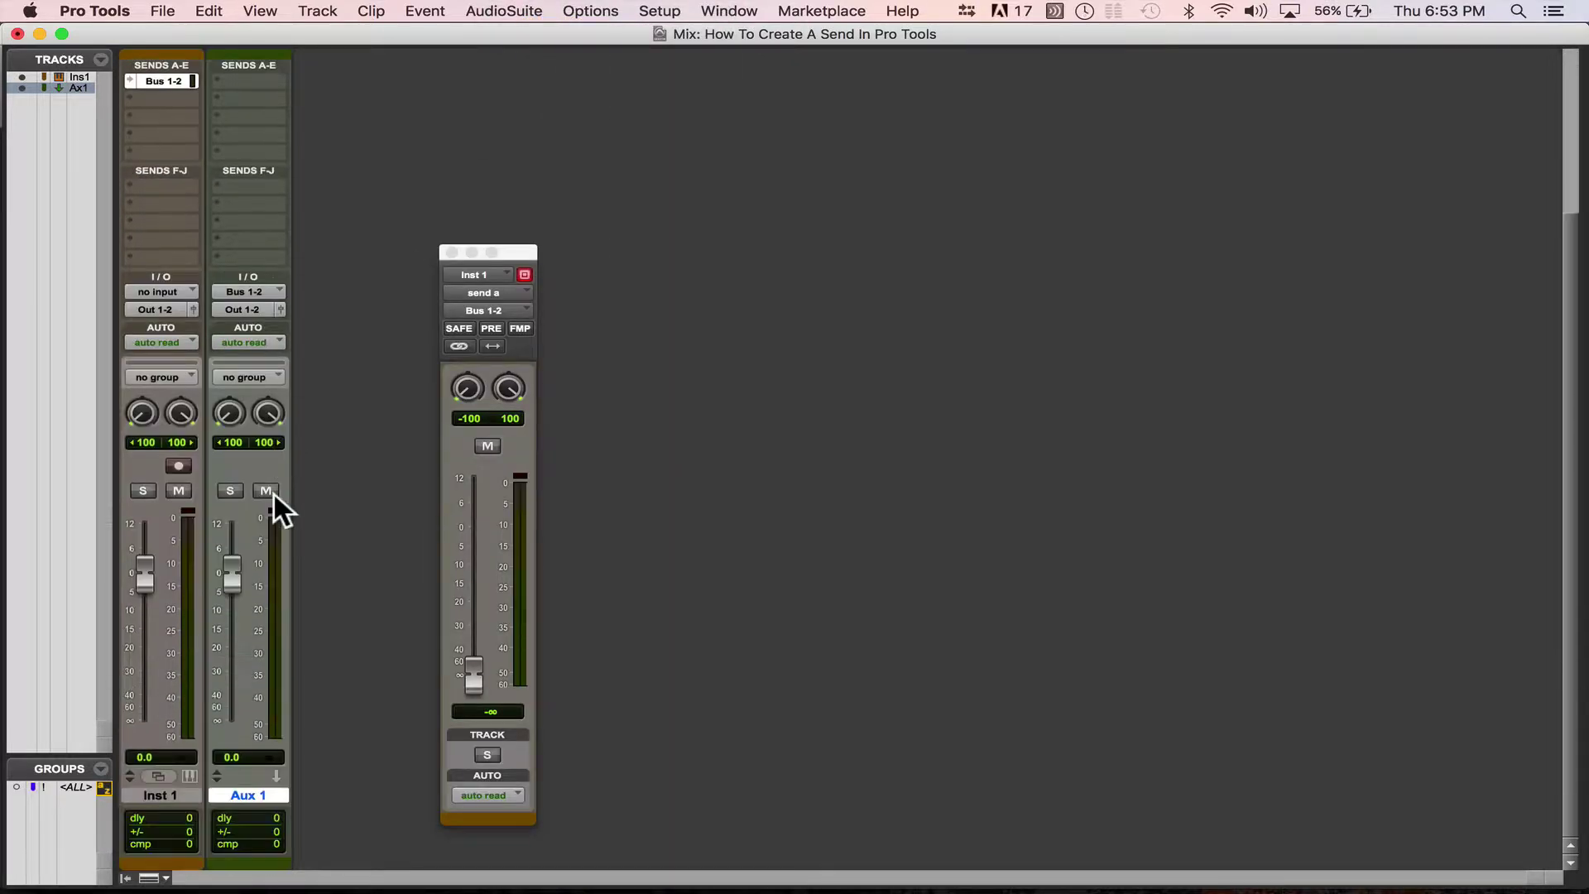
Confirm Aux 1's input stays on Bus 1-2 and close the floating send window.
{"action": "left_click", "coordinate": [257, 288]}
{"action": "mouse_move", "coordinate": [279, 295]}
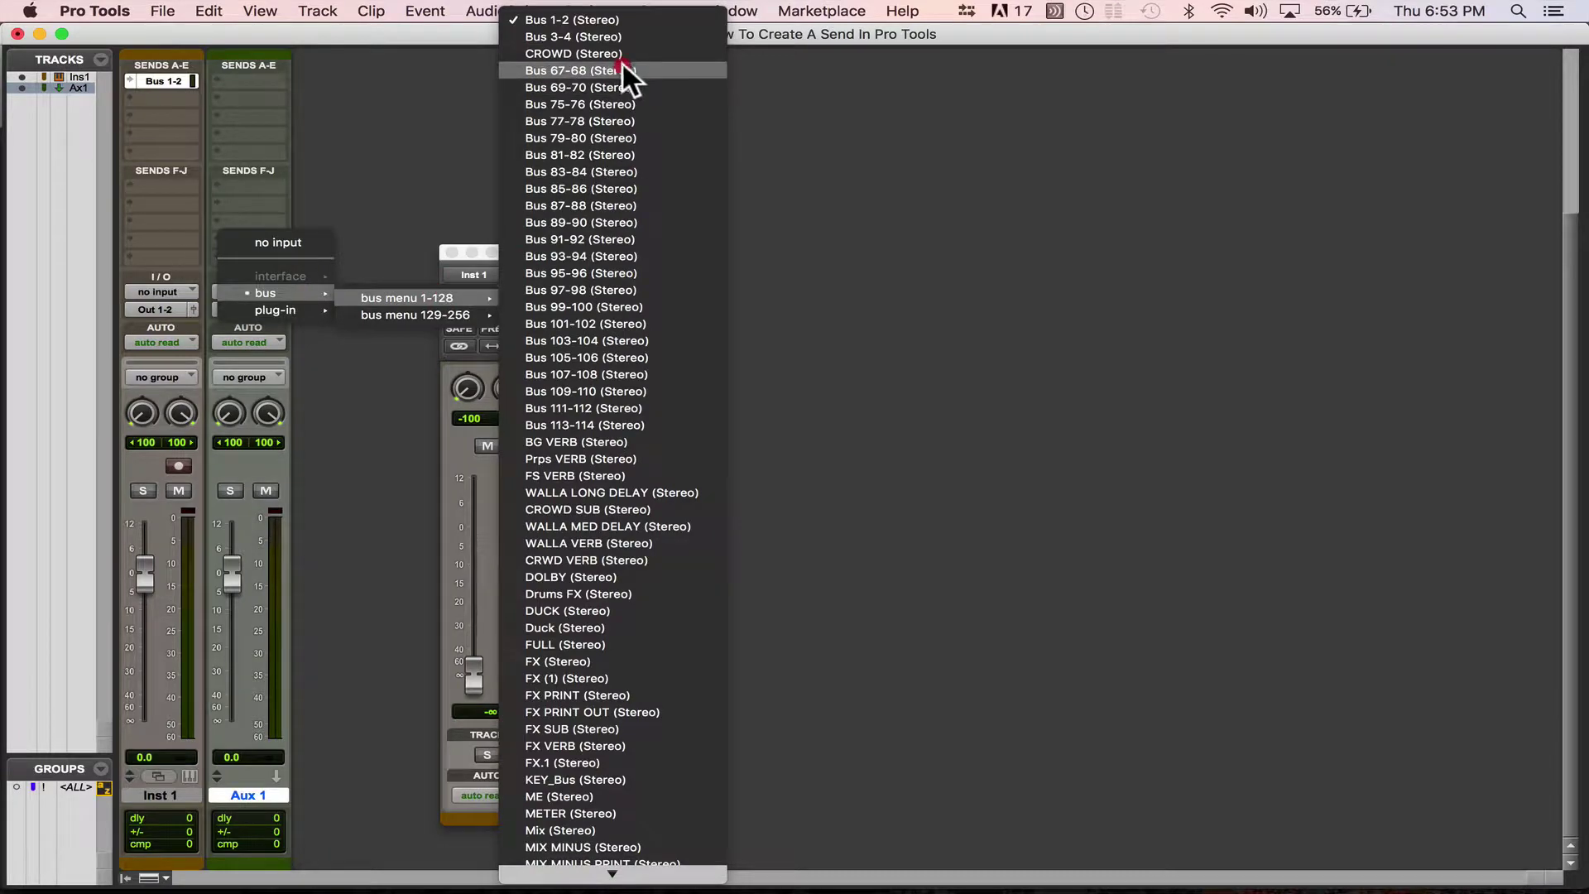
{"action": "left_click", "coordinate": [886, 346]}
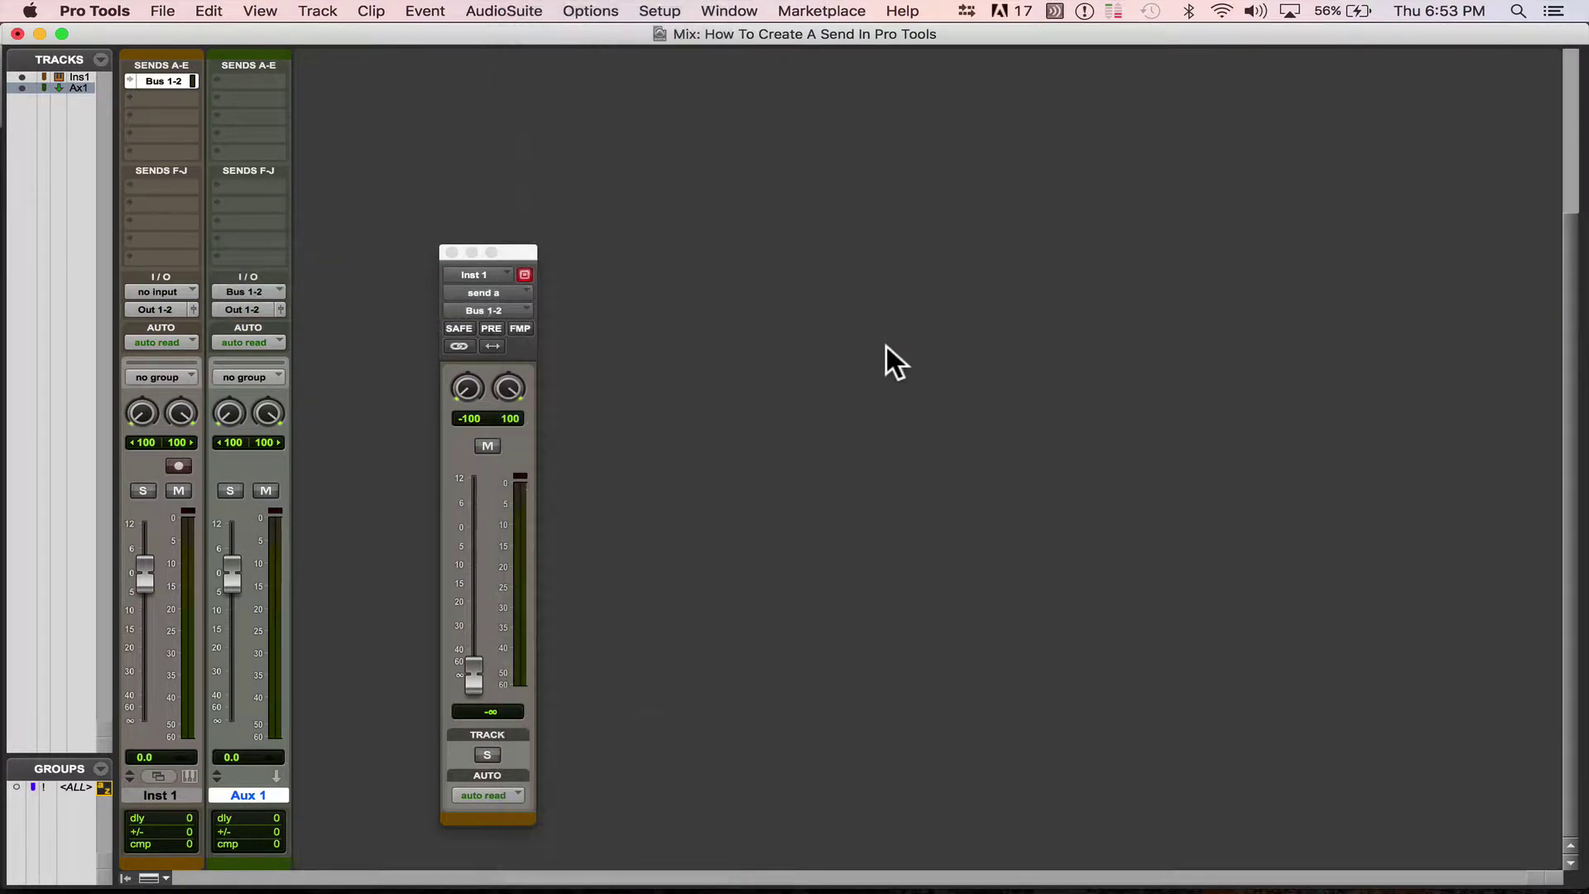
{"action": "left_click", "coordinate": [451, 252]}
{"action": "scroll", "coordinate": [379, 430], "scroll_direction": "up", "scroll_amount": 5}
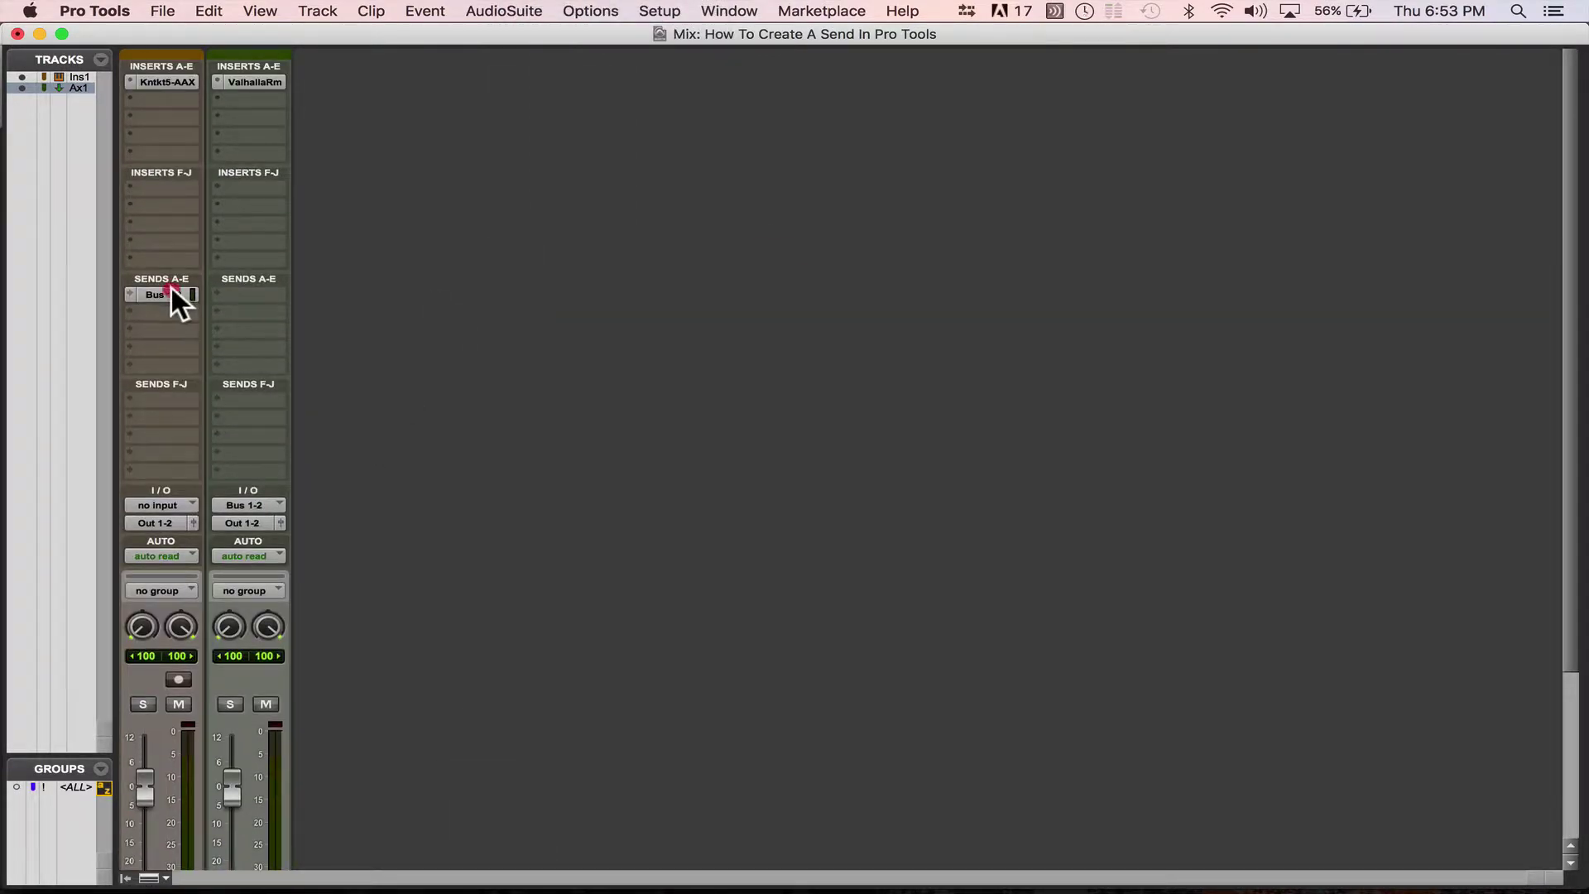
Raise Inst 1's Bus 1-2 send to about -11 dB, then return it to -∞.
{"action": "left_click", "coordinate": [171, 287]}
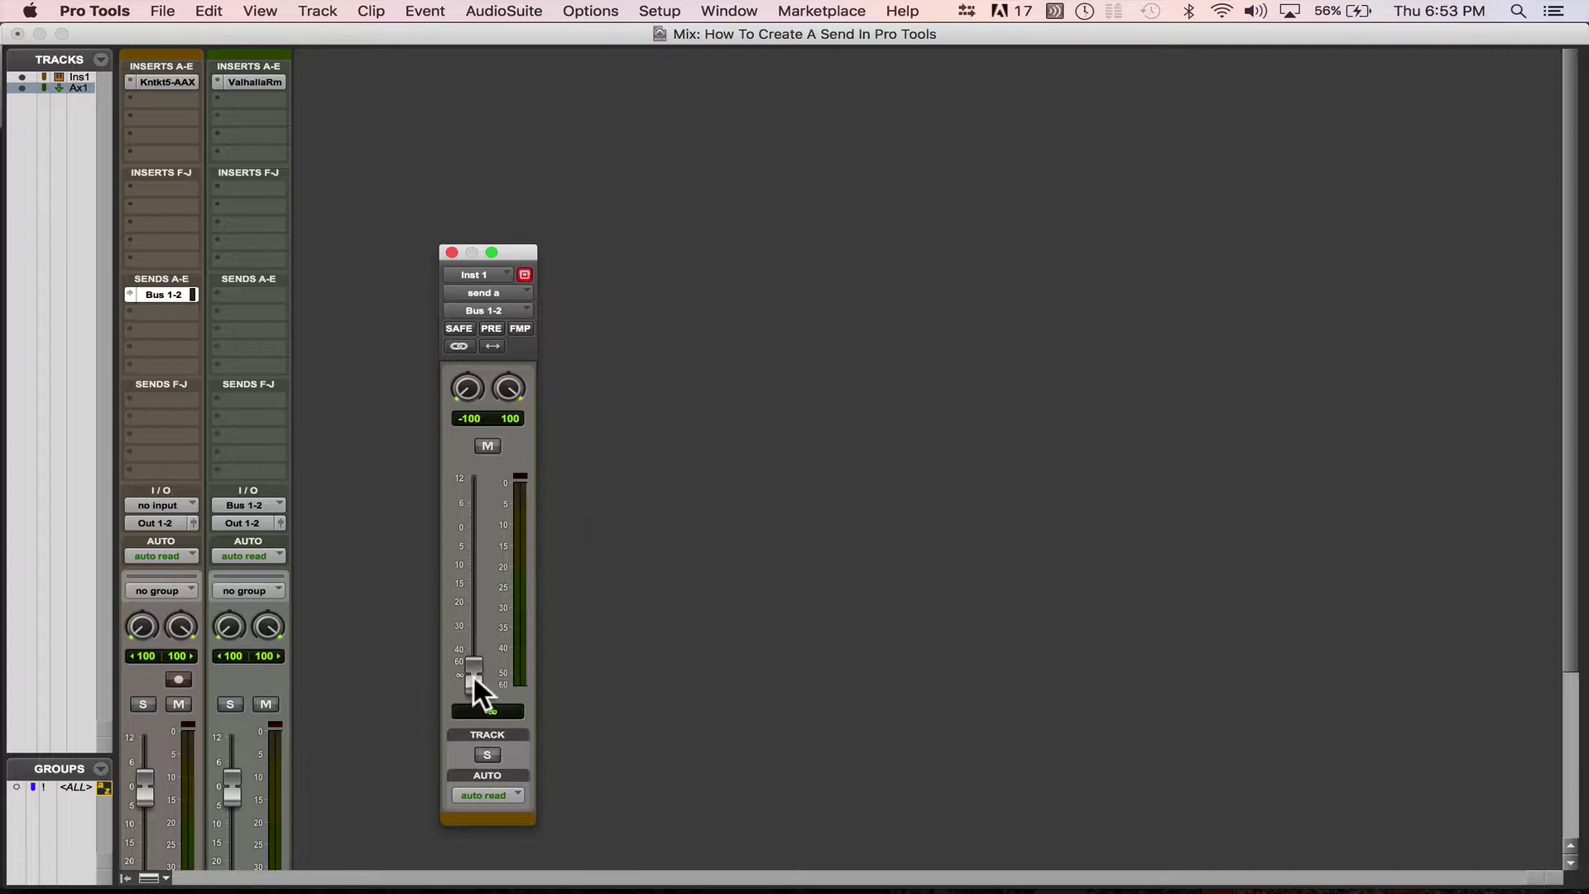
{"action": "left_click_drag", "start_coordinate": [471, 679], "coordinate": [472, 545]}
{"action": "left_click_drag", "start_coordinate": [473, 544], "coordinate": [474, 669]}
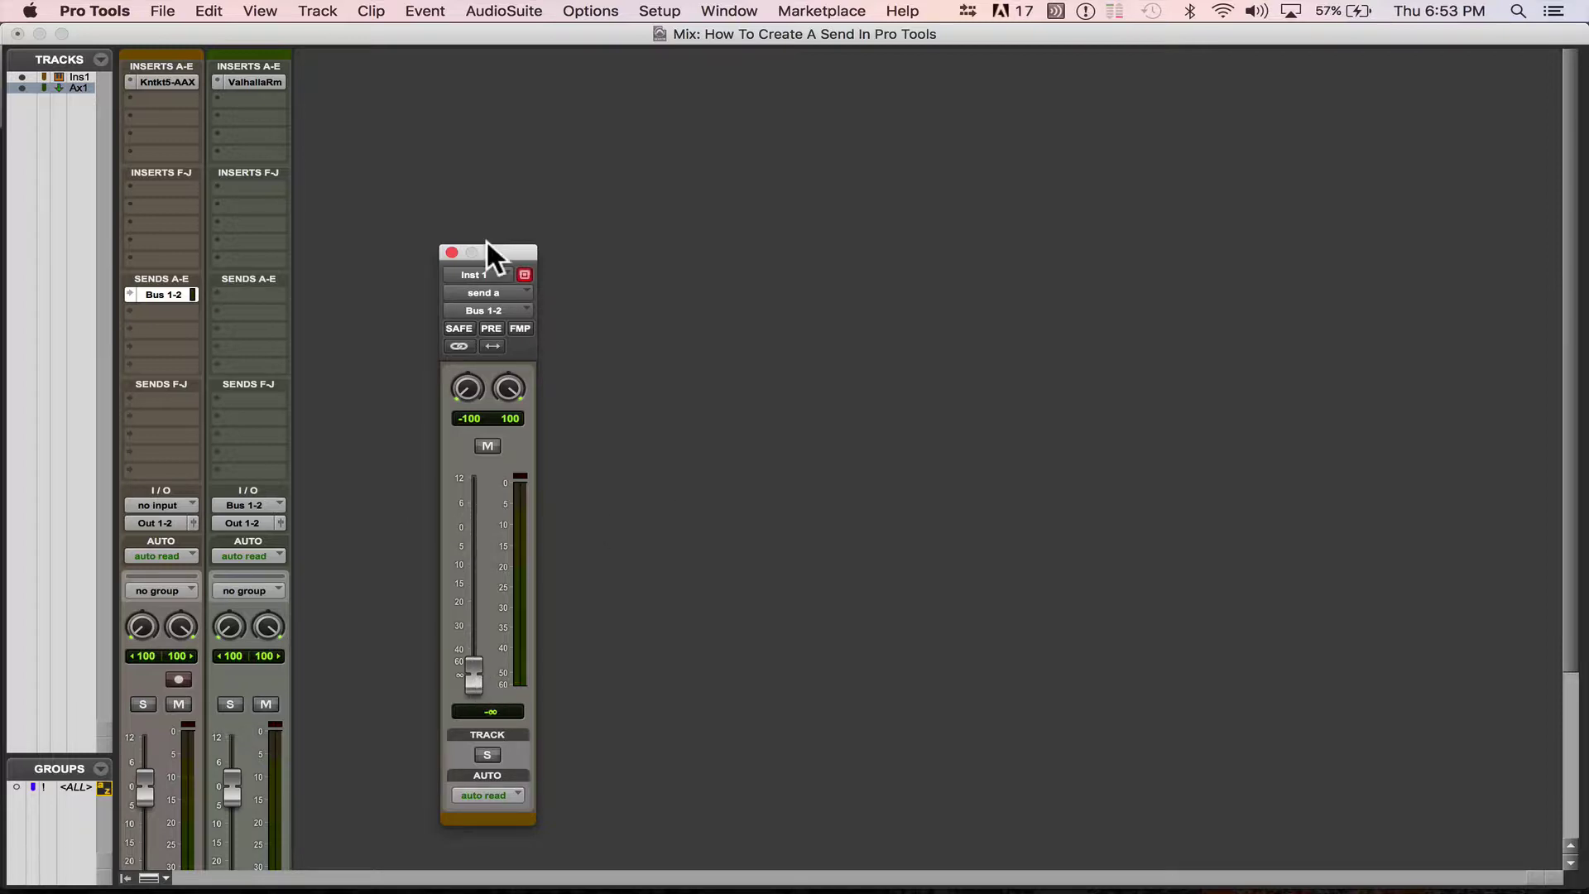
{"action": "left_click", "coordinate": [451, 252]}
{"action": "scroll", "coordinate": [414, 500], "scroll_direction": "down", "scroll_amount": 5}
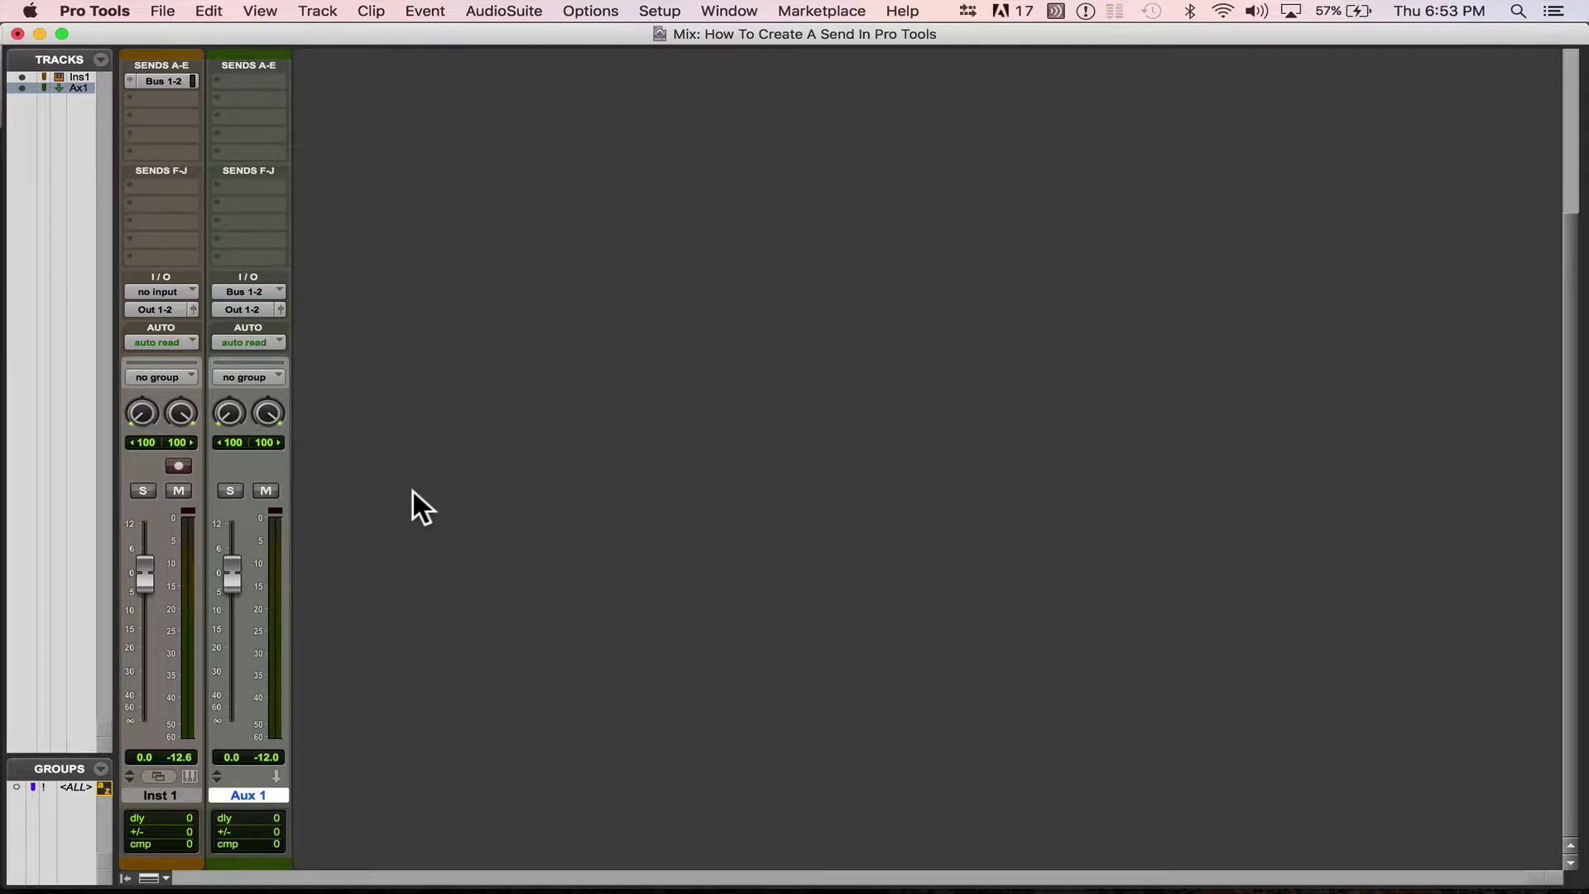
{"action": "key", "text": "super+equal"}
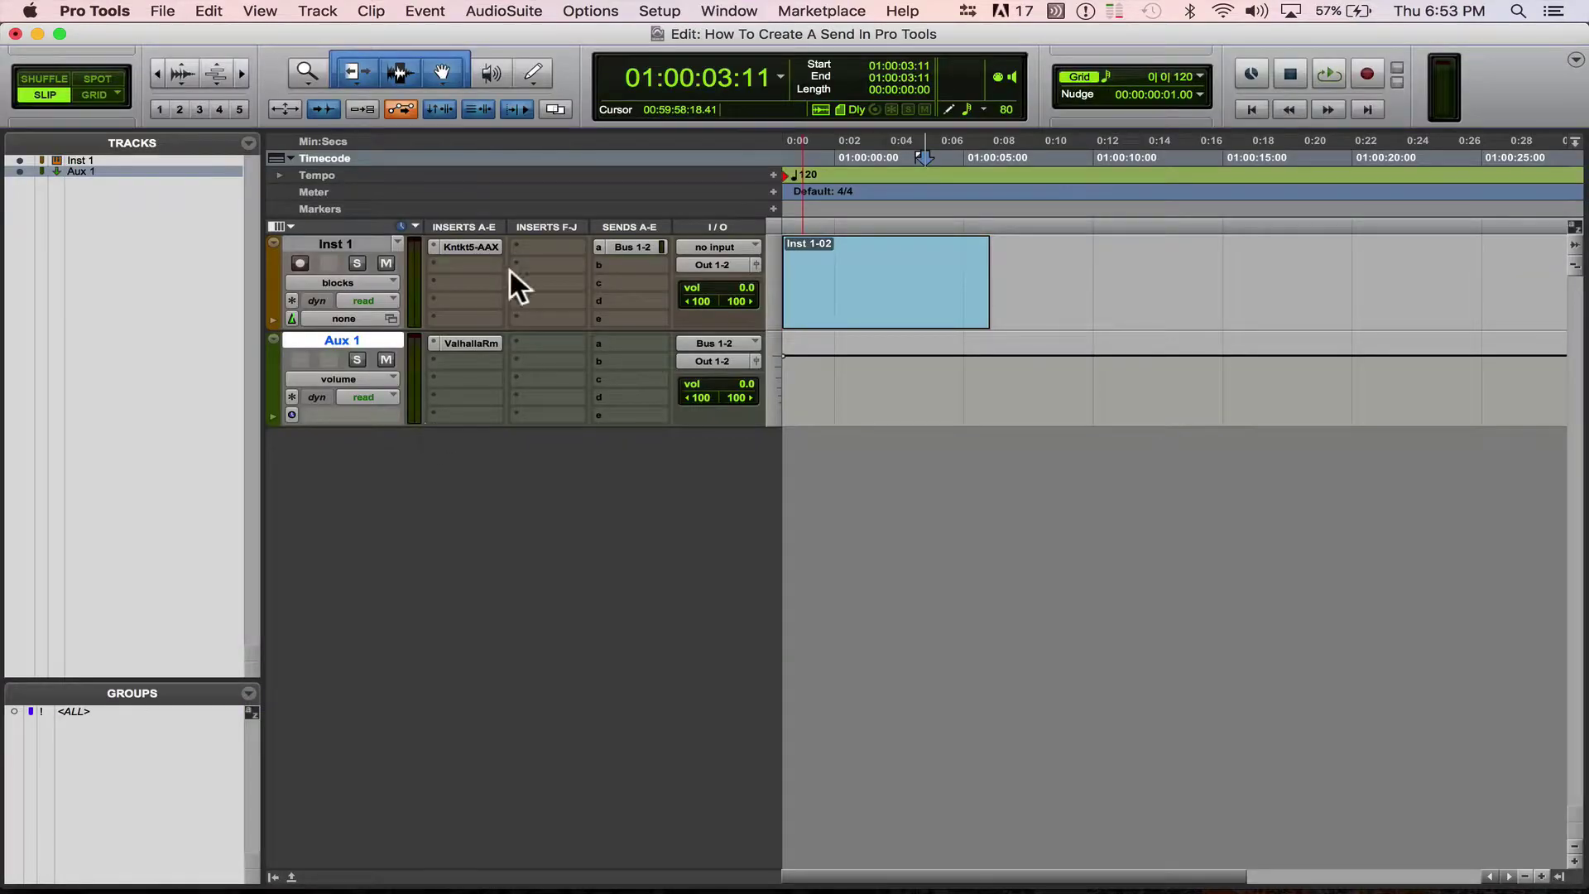
{"action": "left_click", "coordinate": [358, 243]}
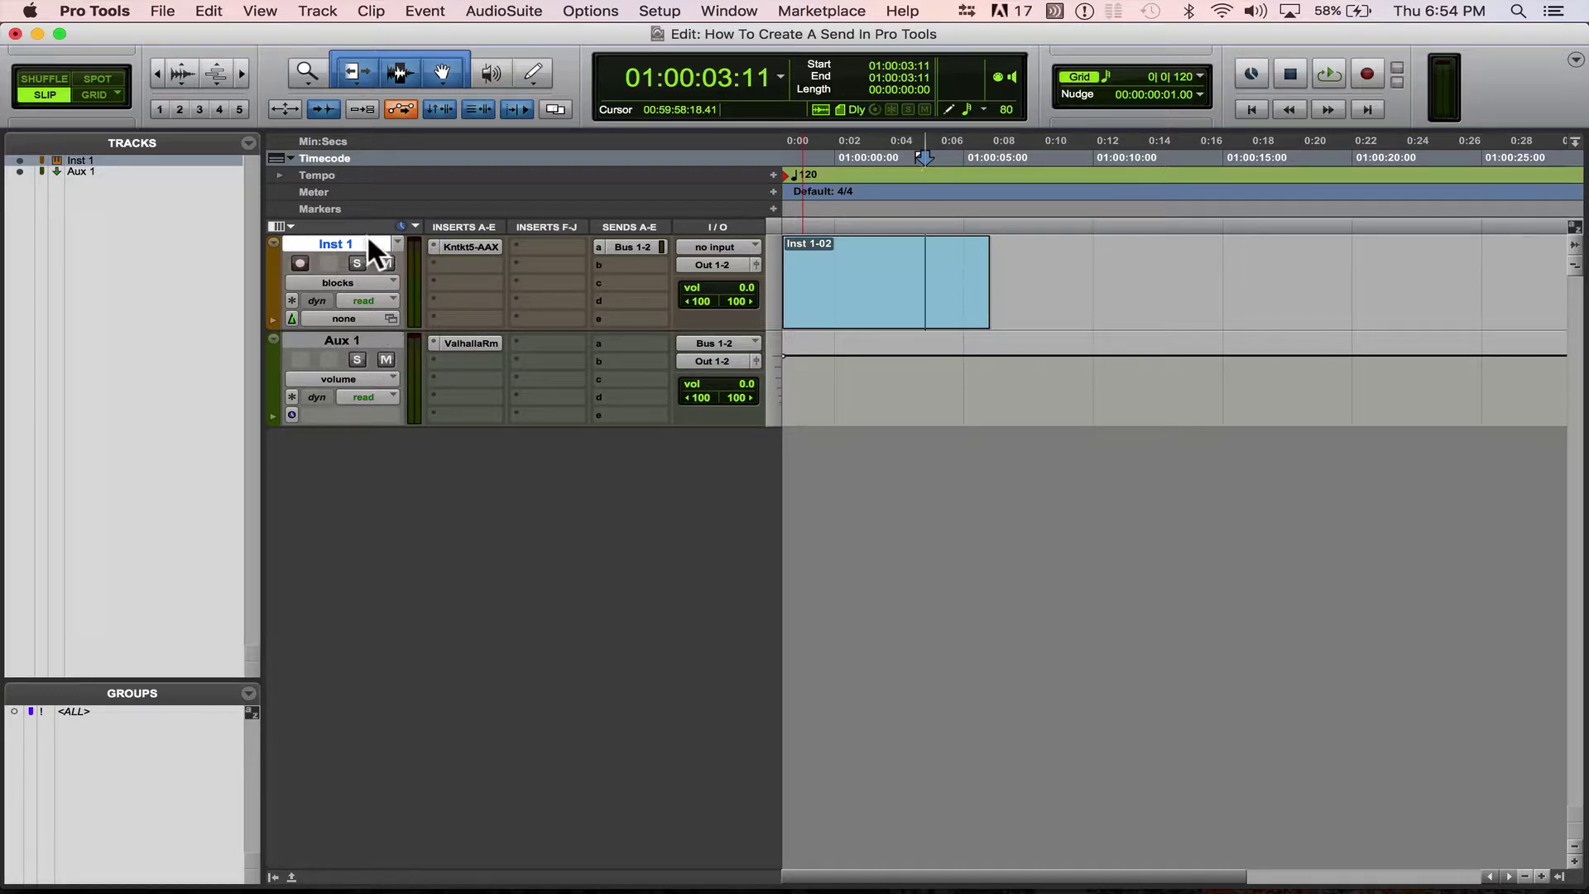
{"action": "left_click", "coordinate": [467, 247]}
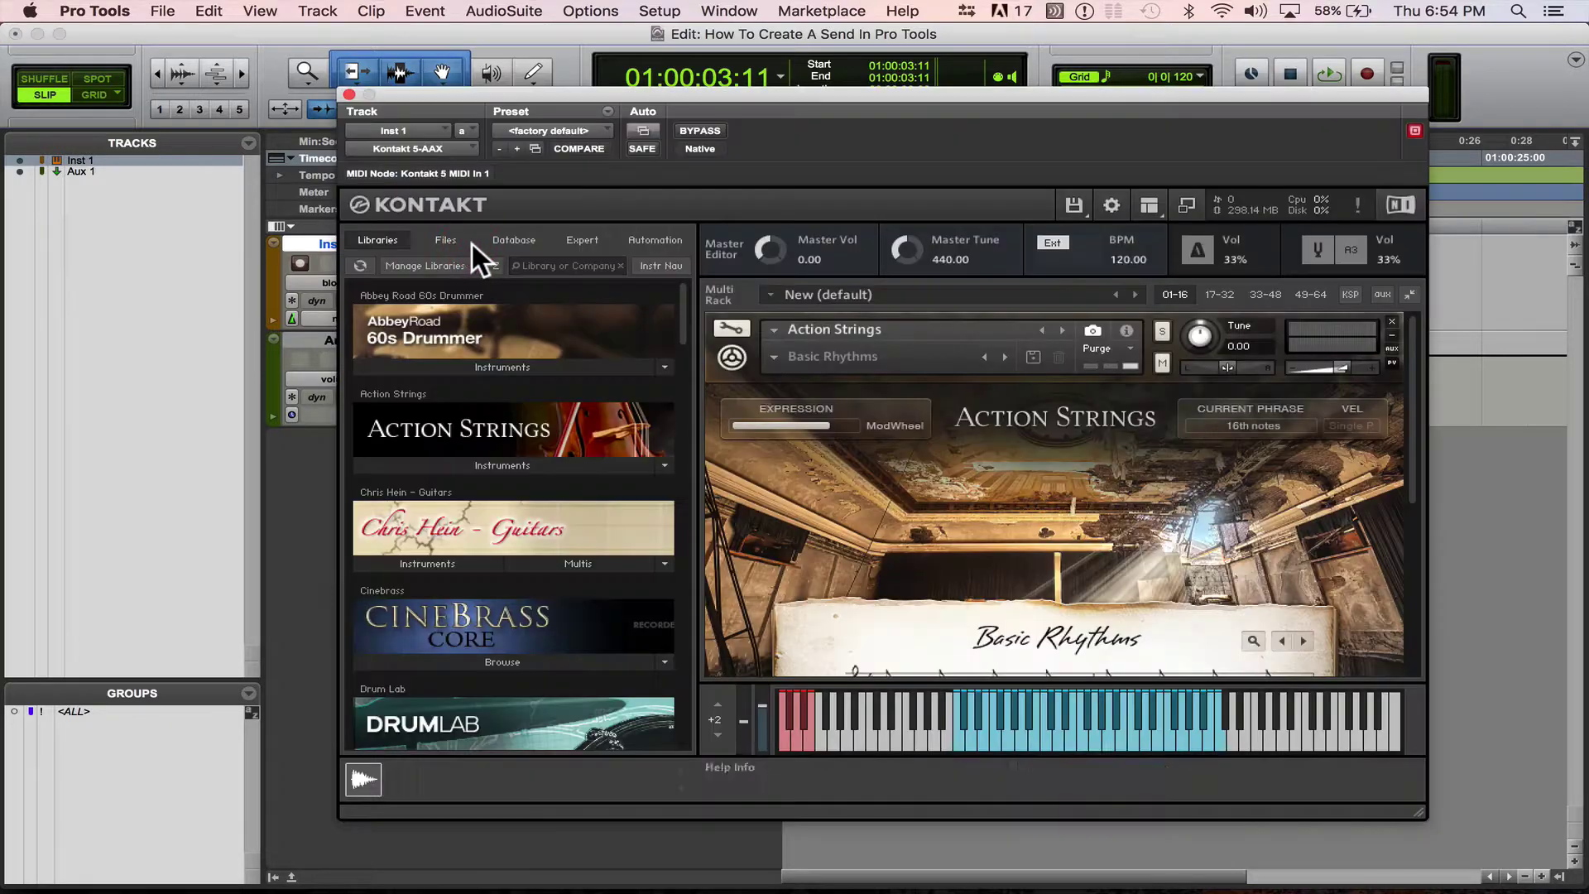
{"action": "left_click", "coordinate": [351, 91]}
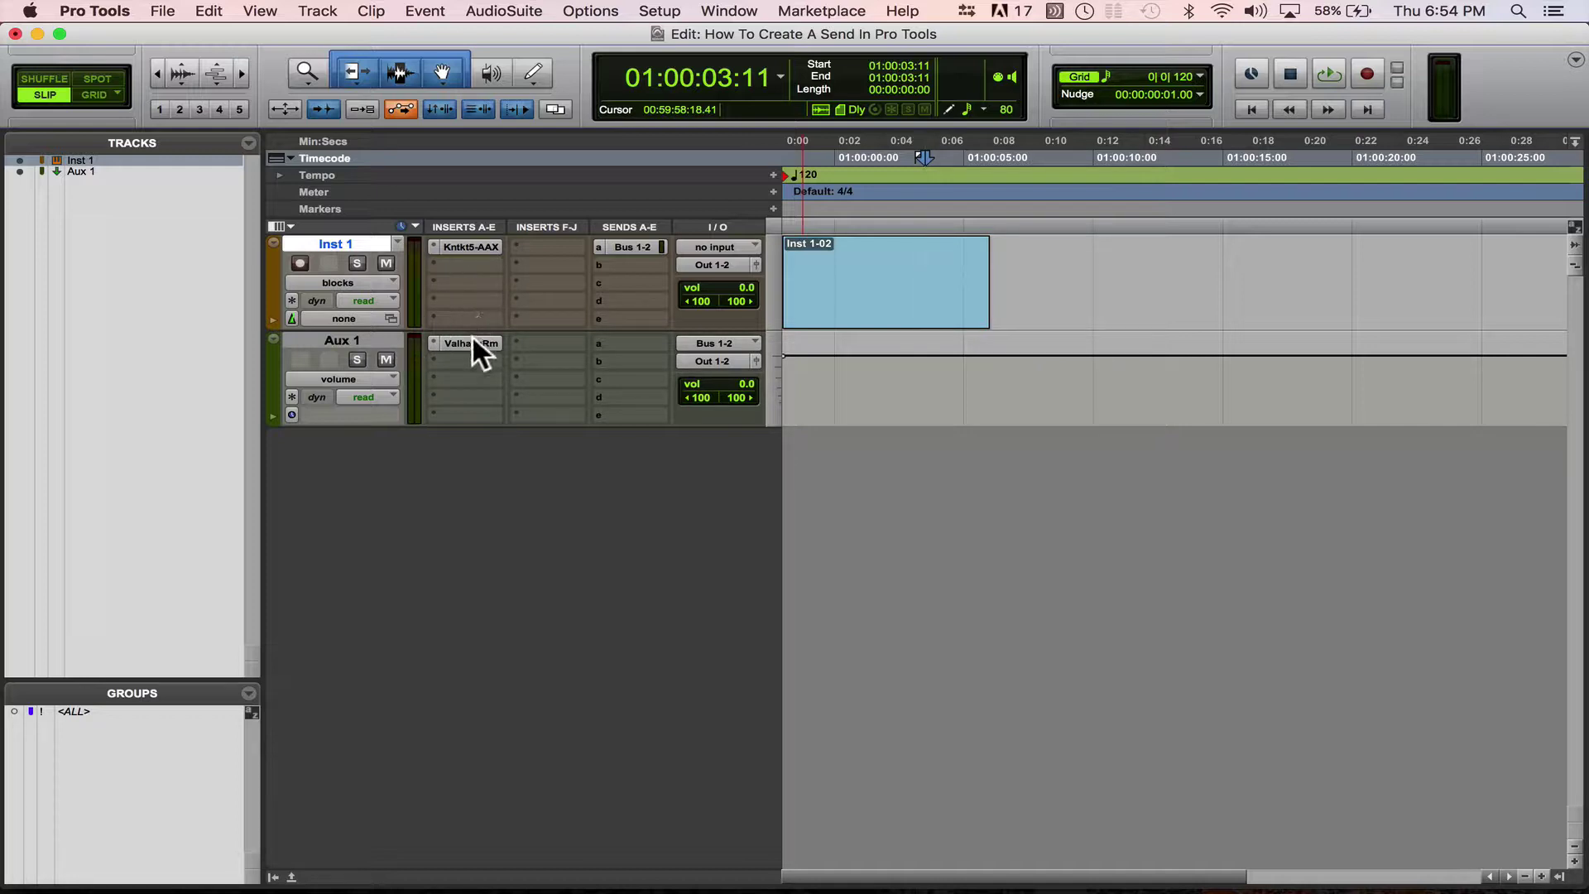
{"action": "left_click_drag", "start_coordinate": [467, 275], "coordinate": [465, 276]}
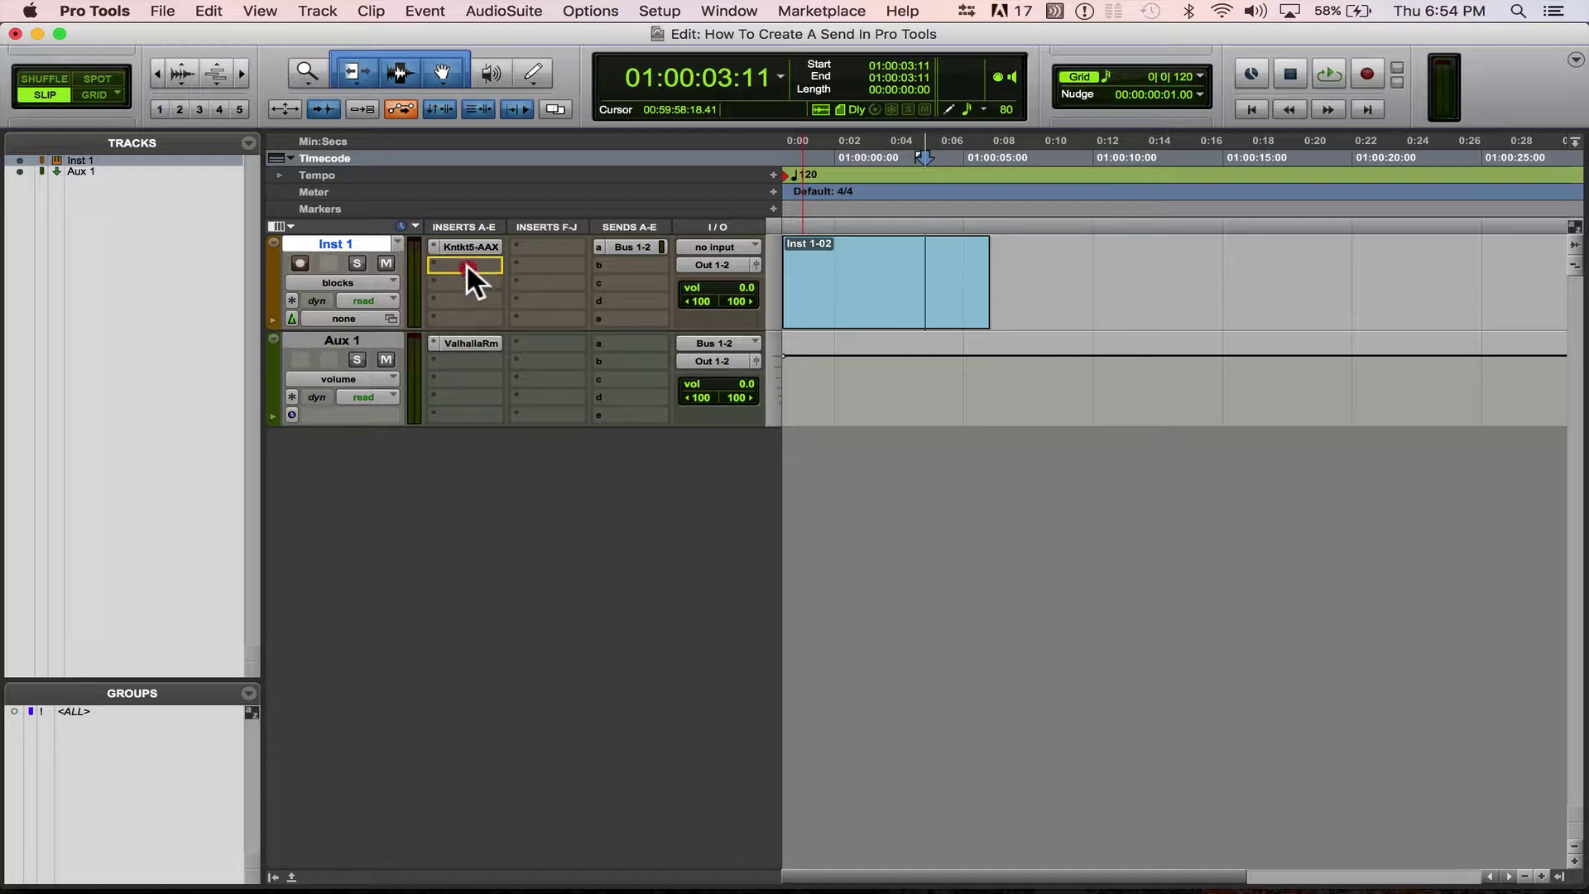
{"action": "left_click", "coordinate": [900, 319]}
{"action": "key", "text": "space"}
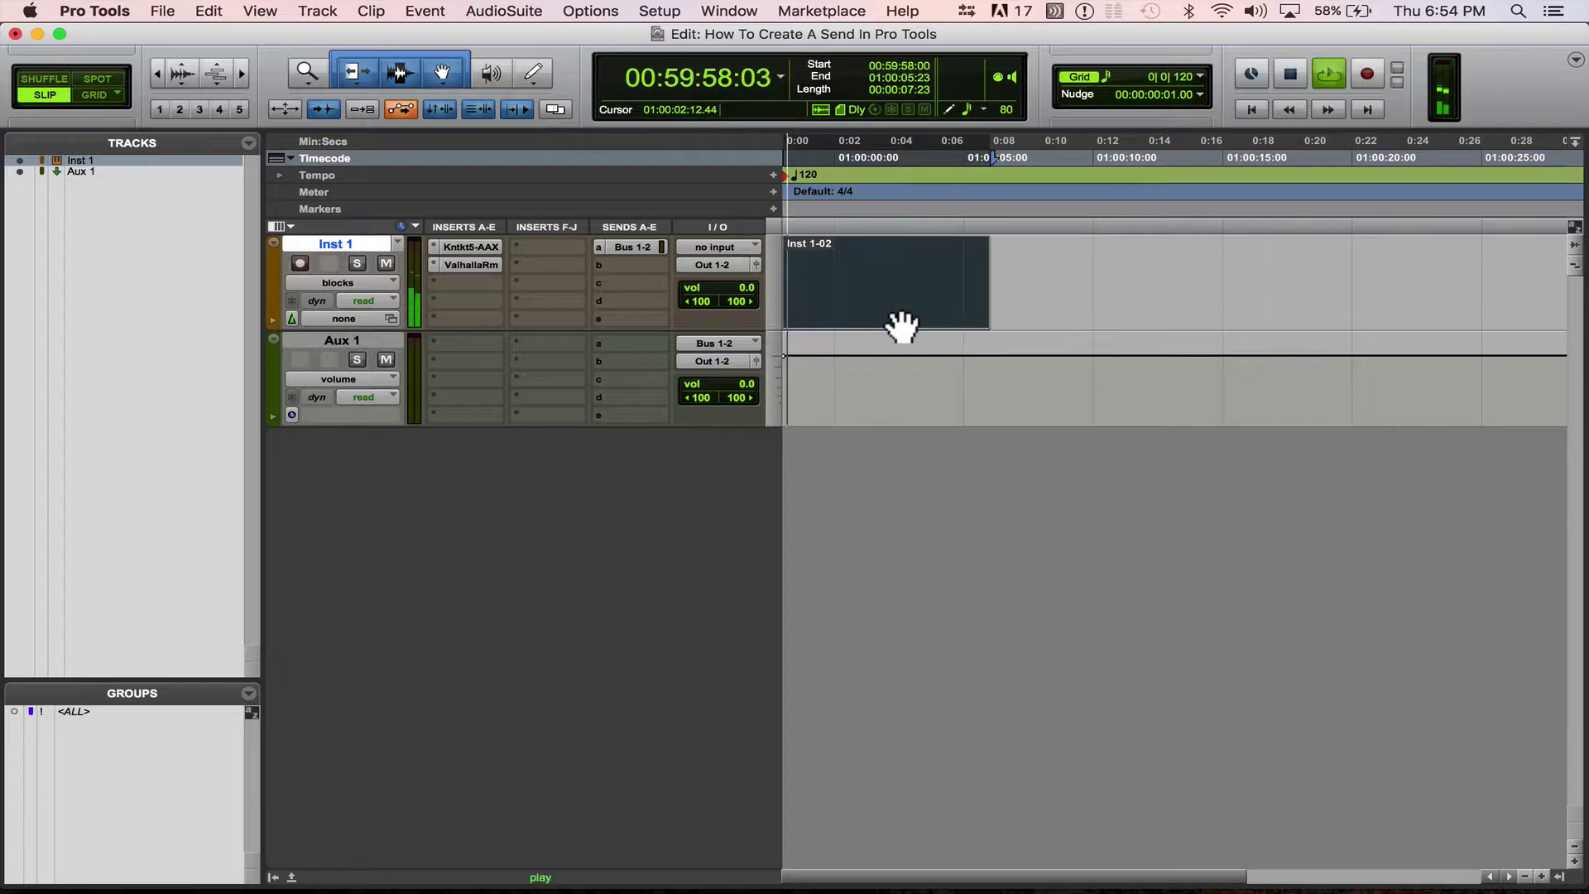
{"action": "left_click", "coordinate": [493, 264]}
{"action": "key", "text": "space"}
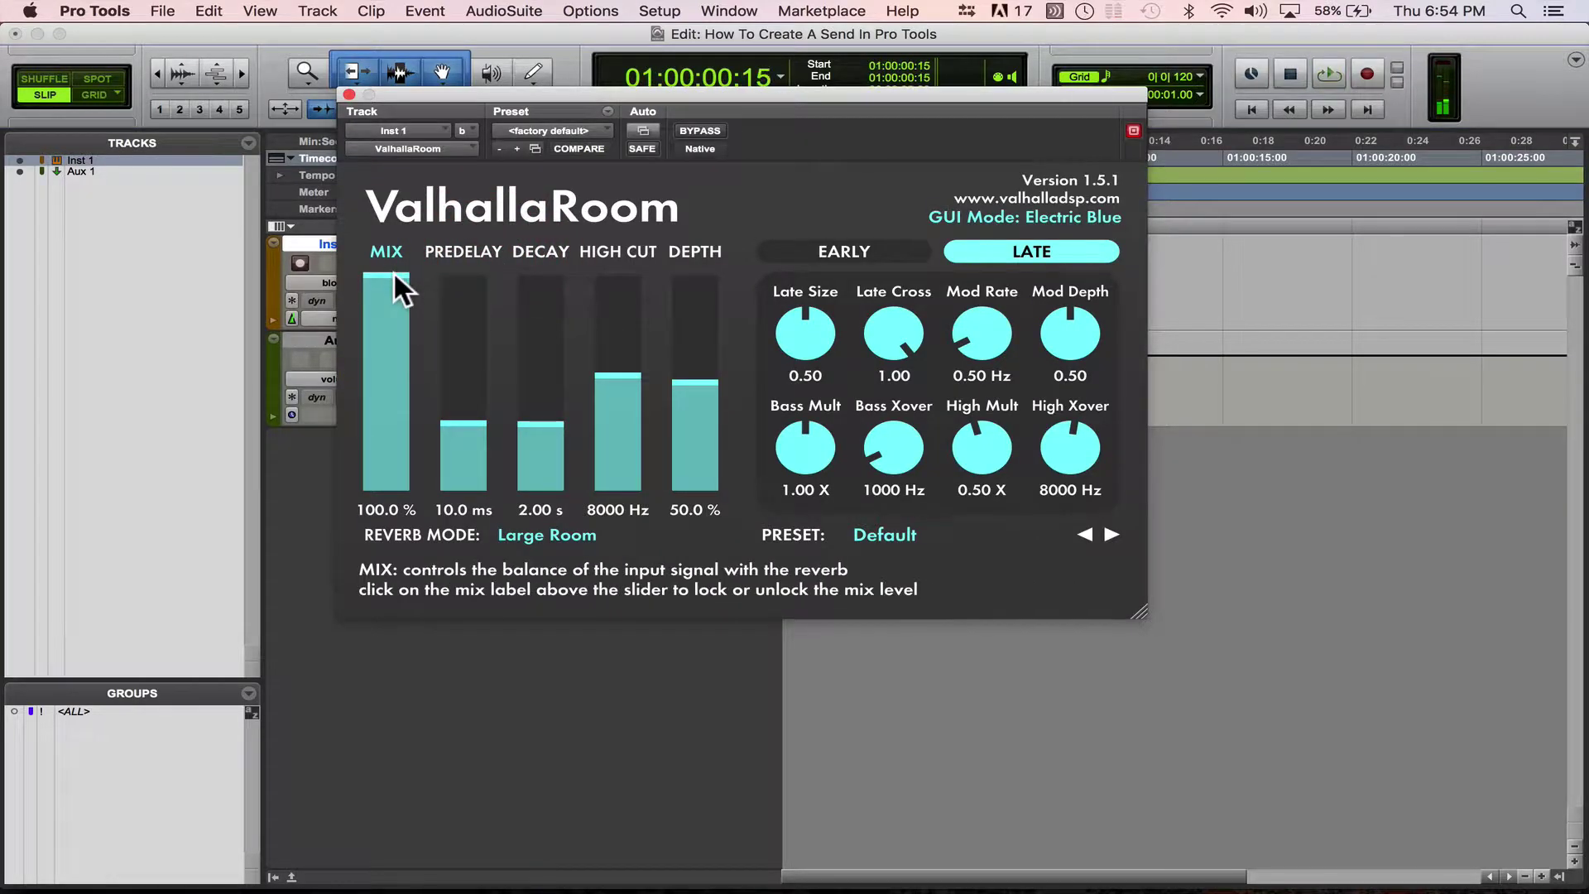
{"action": "left_click_drag", "start_coordinate": [394, 271], "coordinate": [394, 427]}
{"action": "key", "text": "space"}
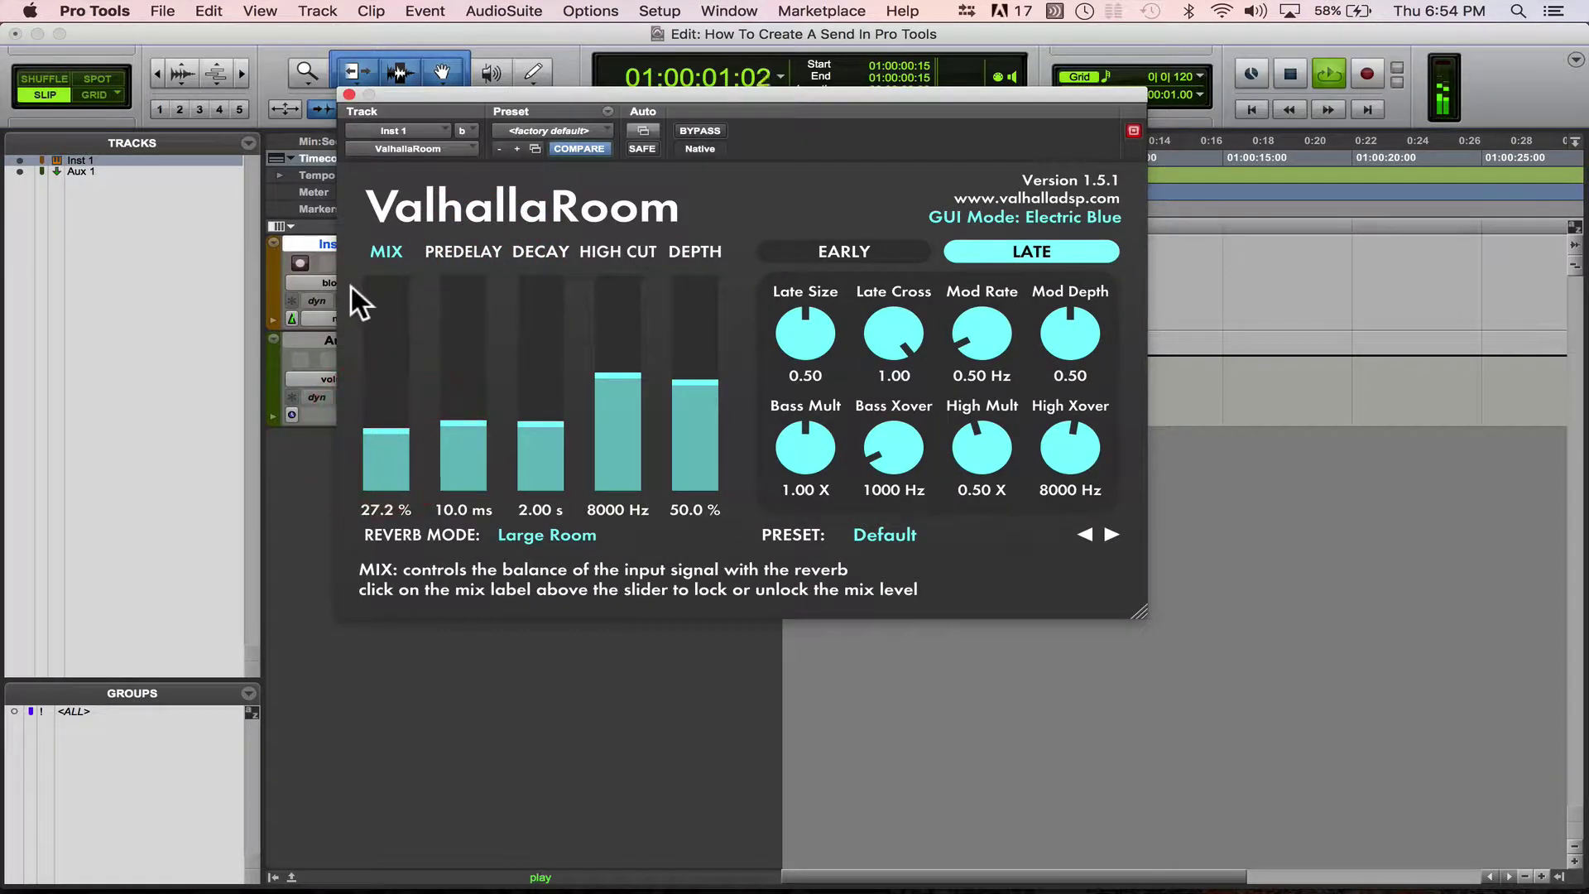
{"action": "key", "text": "space"}
{"action": "left_click", "coordinate": [348, 93]}
{"action": "left_click_drag", "start_coordinate": [461, 351], "coordinate": [457, 341]}
{"action": "left_click", "coordinate": [460, 341]}
{"action": "left_click_drag", "start_coordinate": [395, 426], "coordinate": [365, 199]}
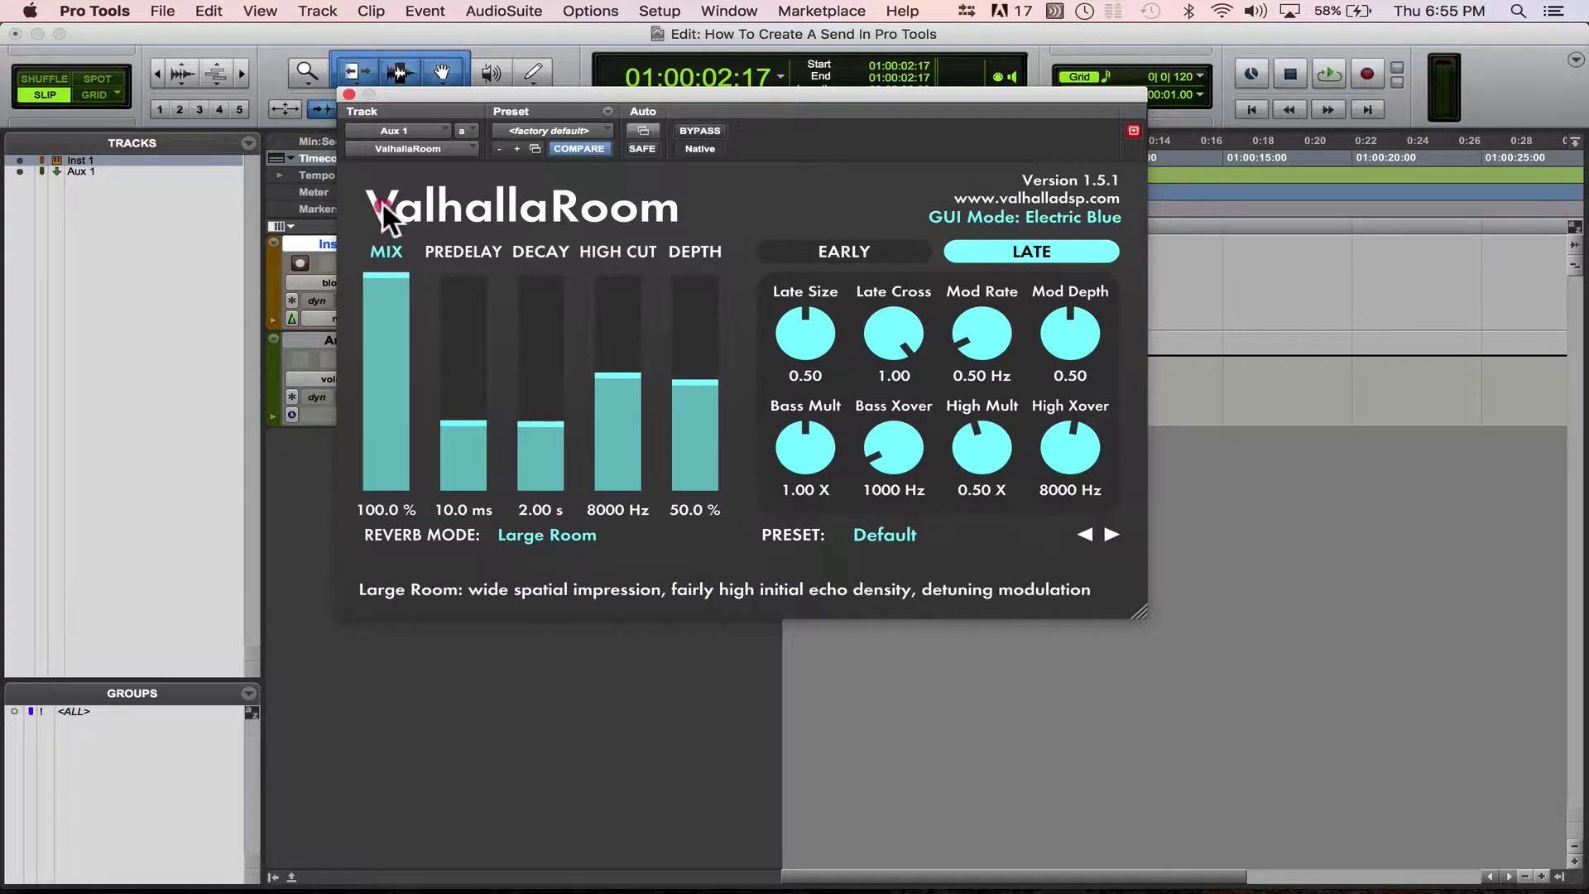
{"action": "left_click", "coordinate": [349, 94]}
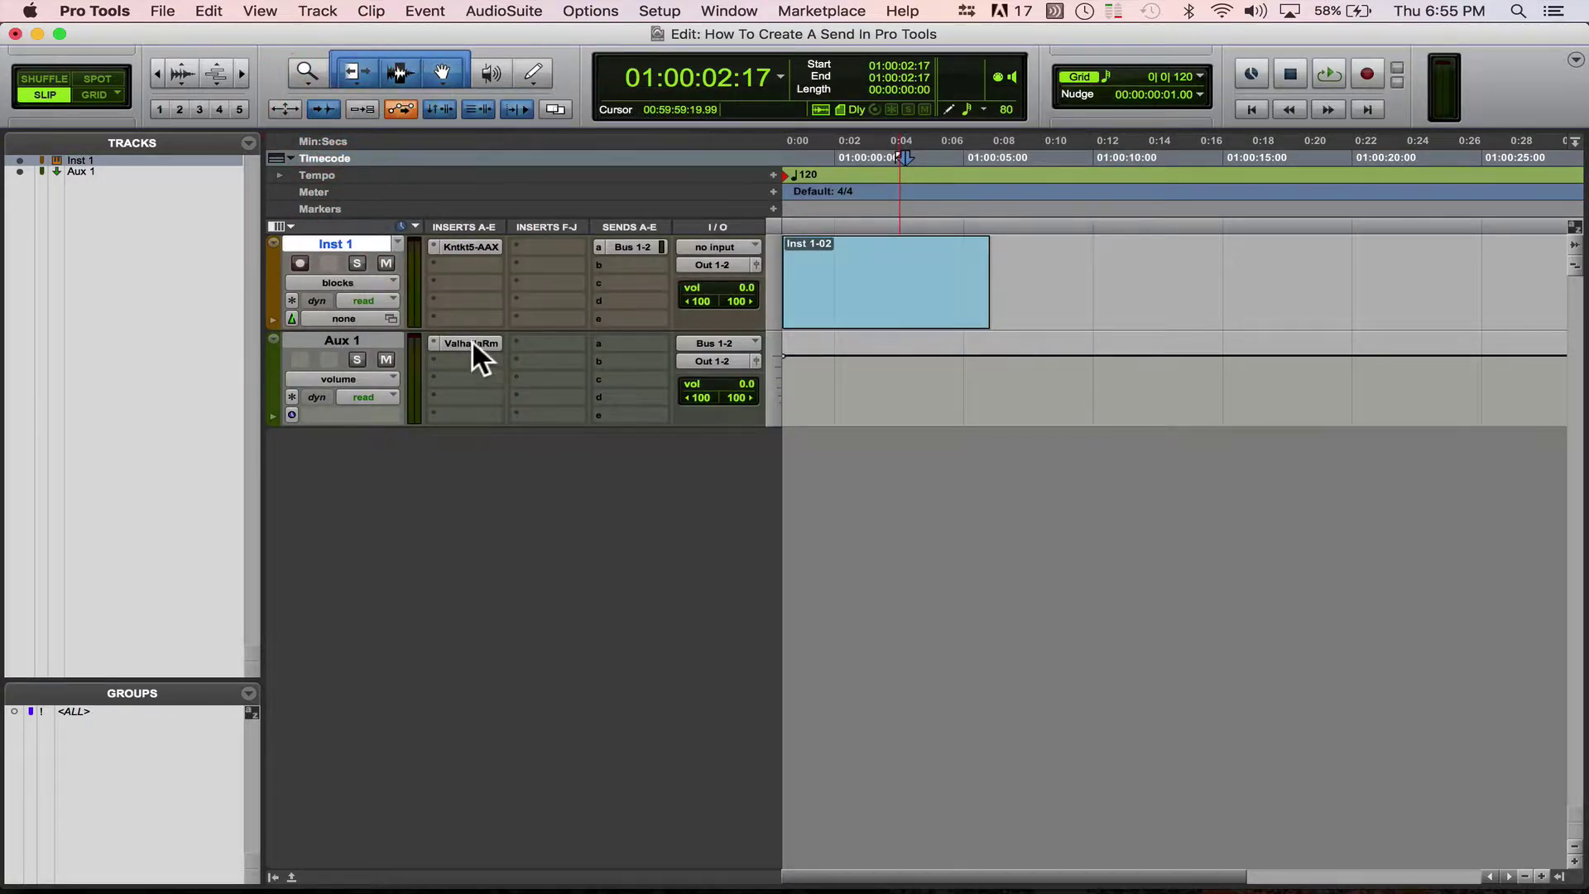
Duplicate the Inst 1 track three times.
{"action": "left_click", "coordinate": [346, 243]}
{"action": "right_click", "coordinate": [346, 242]}
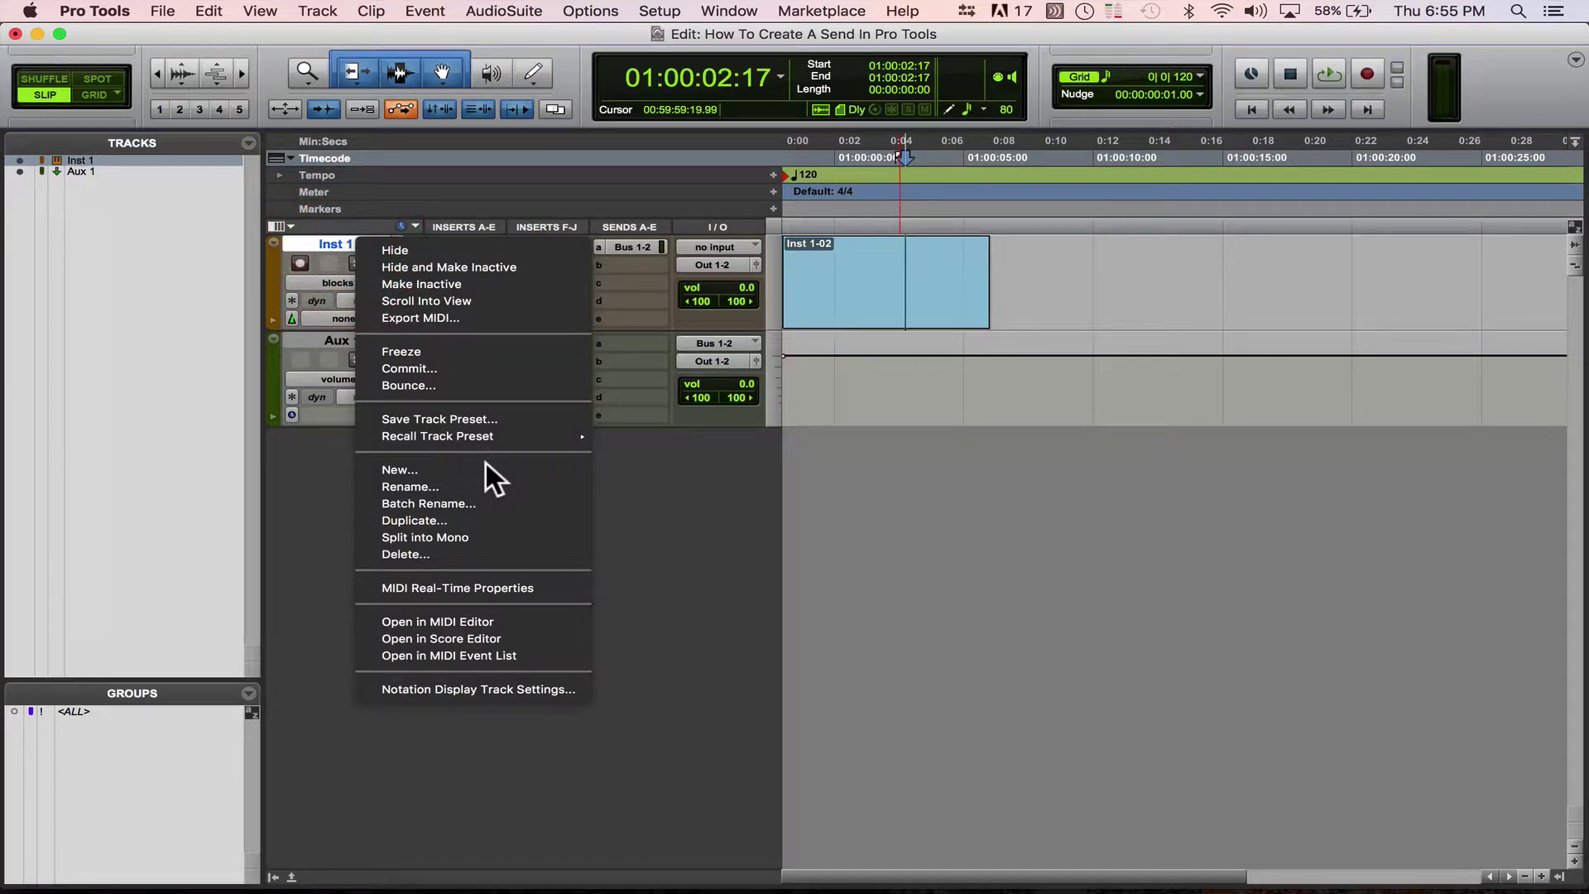
{"action": "left_click", "coordinate": [462, 519]}
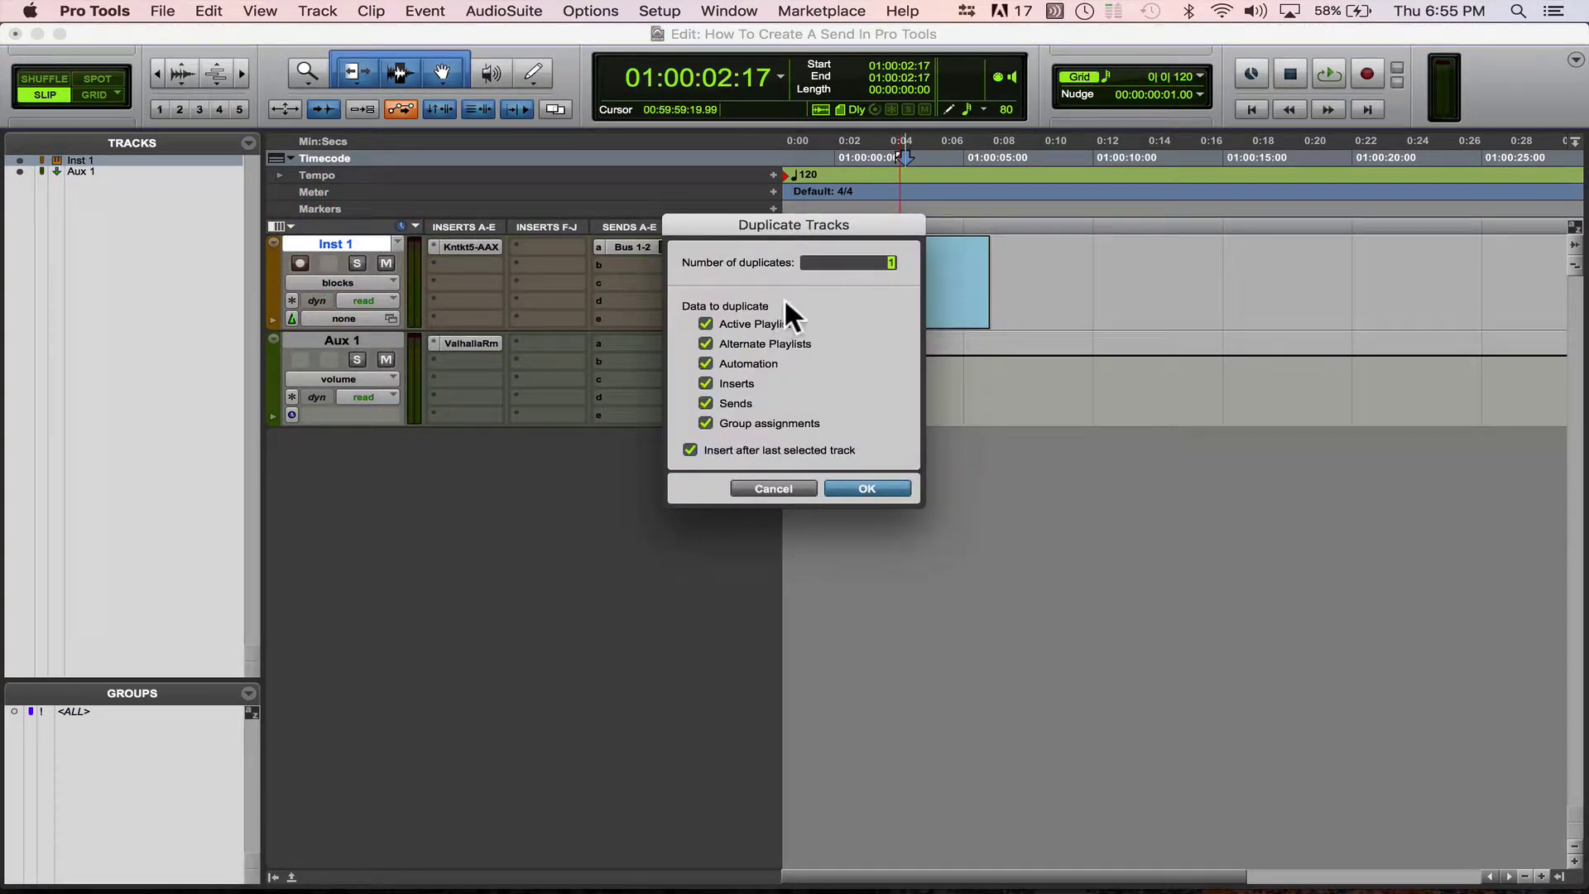
{"action": "key", "text": "Return"}
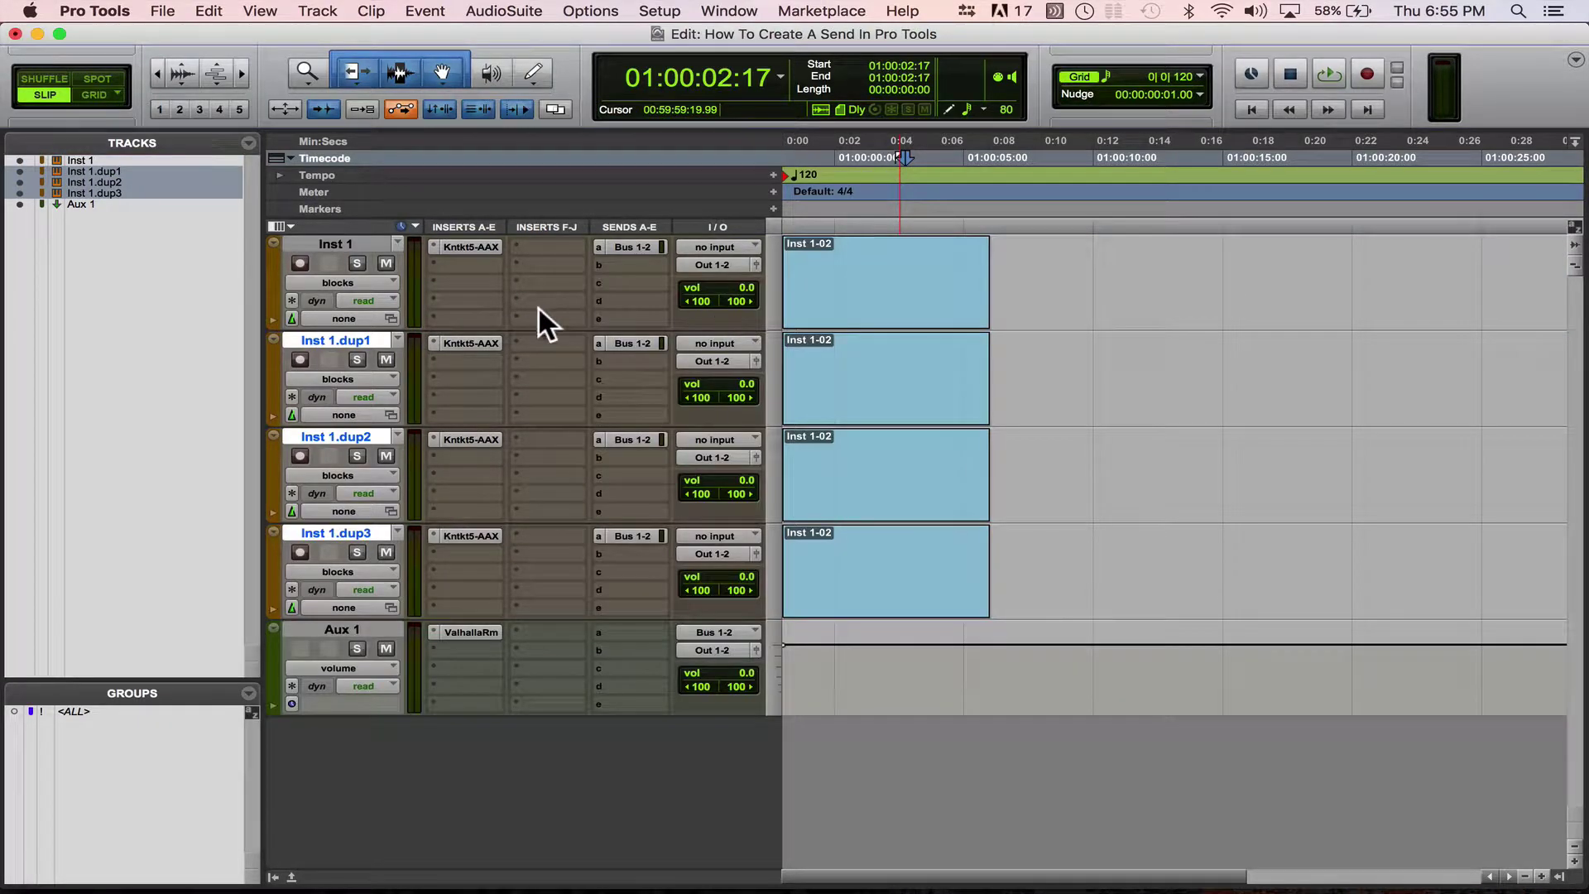
Rename the first three instrument tracks Strings, Piano and Strings 2.
{"action": "double_click", "coordinate": [364, 238]}
{"action": "type", "text": "Strings"}
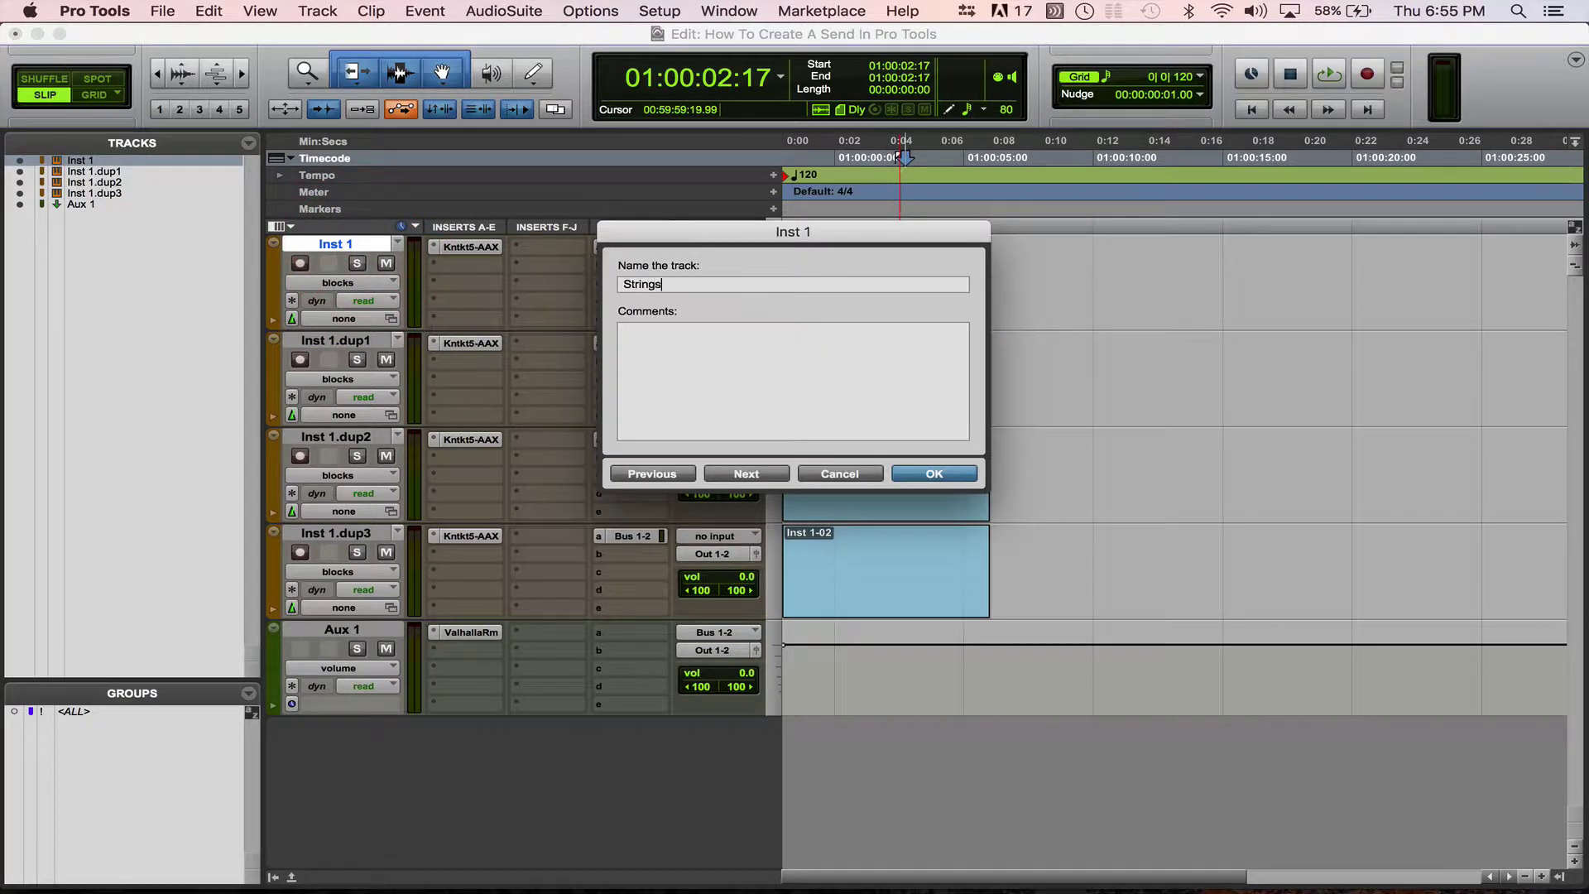
{"action": "key", "text": "Return"}
{"action": "double_click", "coordinate": [355, 340]}
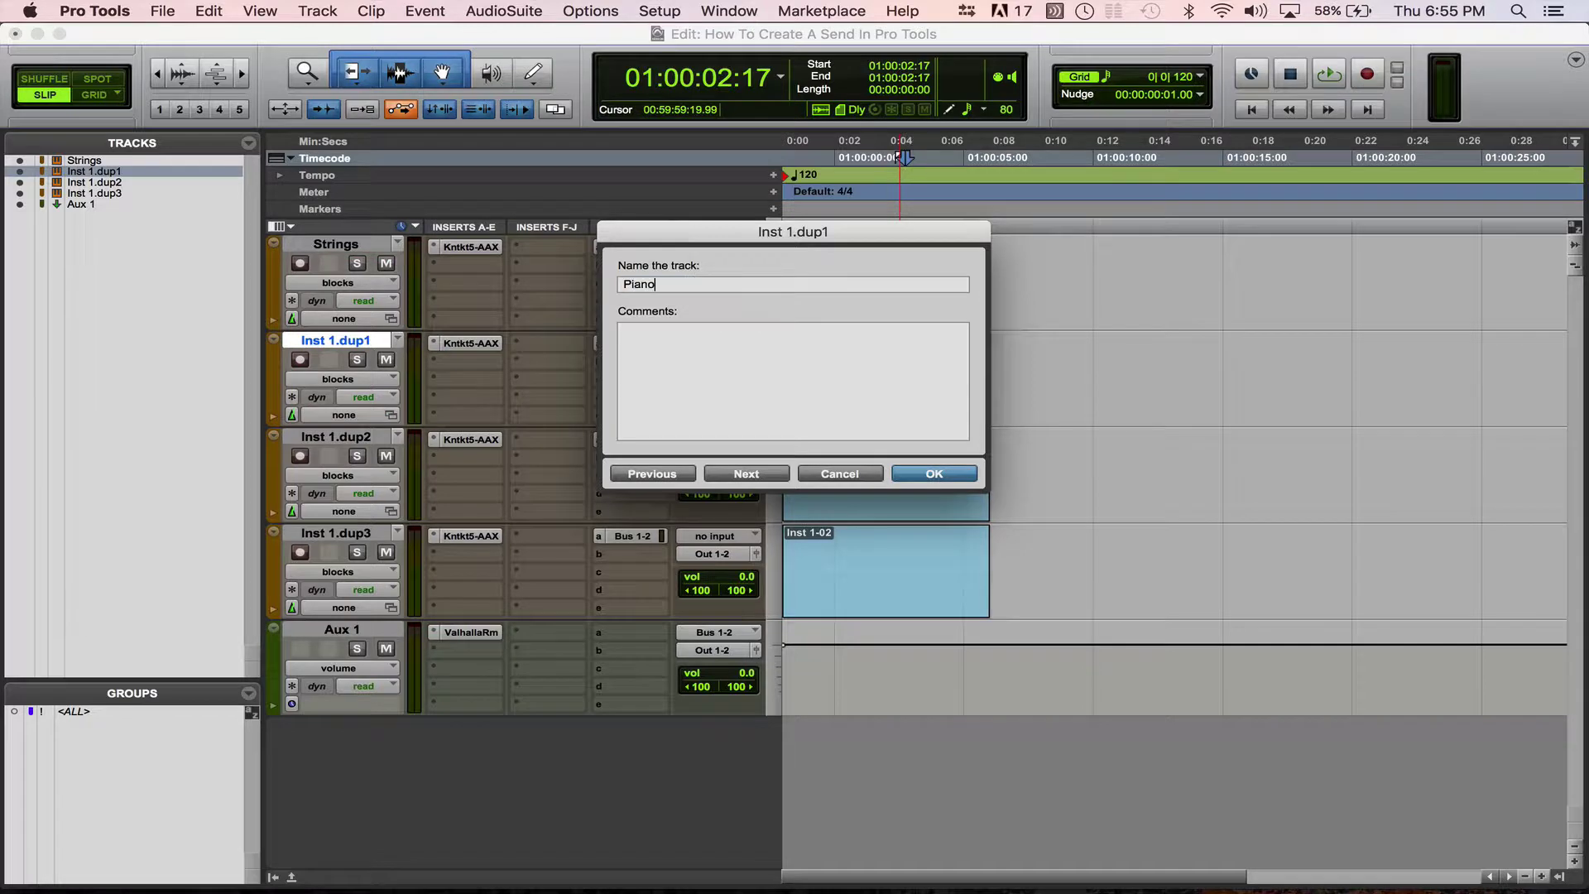
{"action": "key", "text": "Return"}
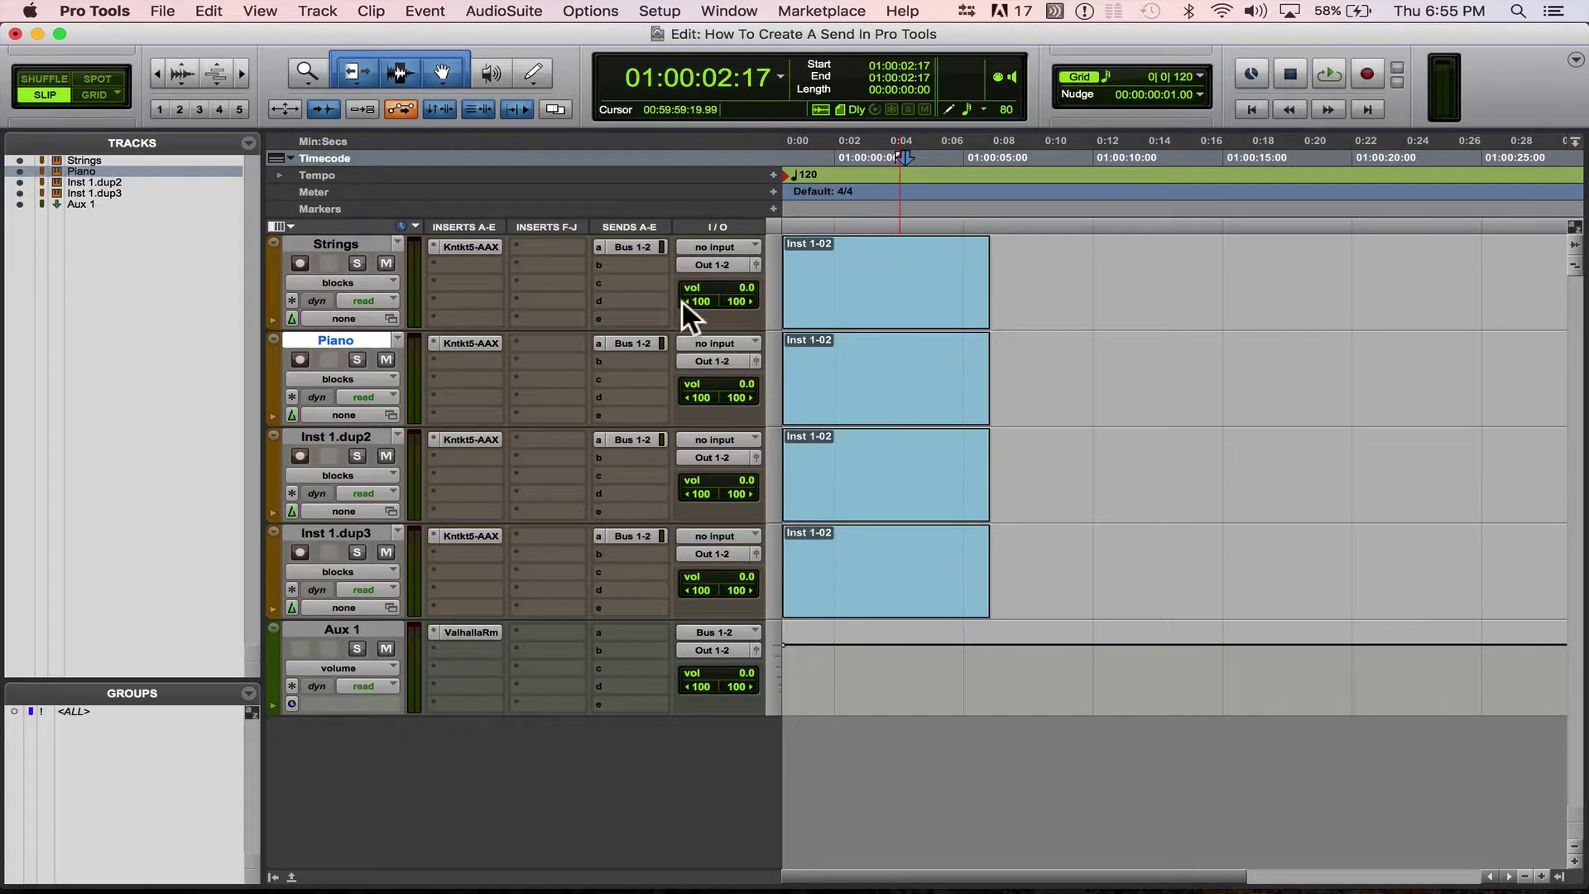
{"action": "double_click", "coordinate": [352, 435]}
{"action": "type", "text": "Strings"}
{"action": "key", "text": "Return"}
{"action": "key", "text": "Return"}
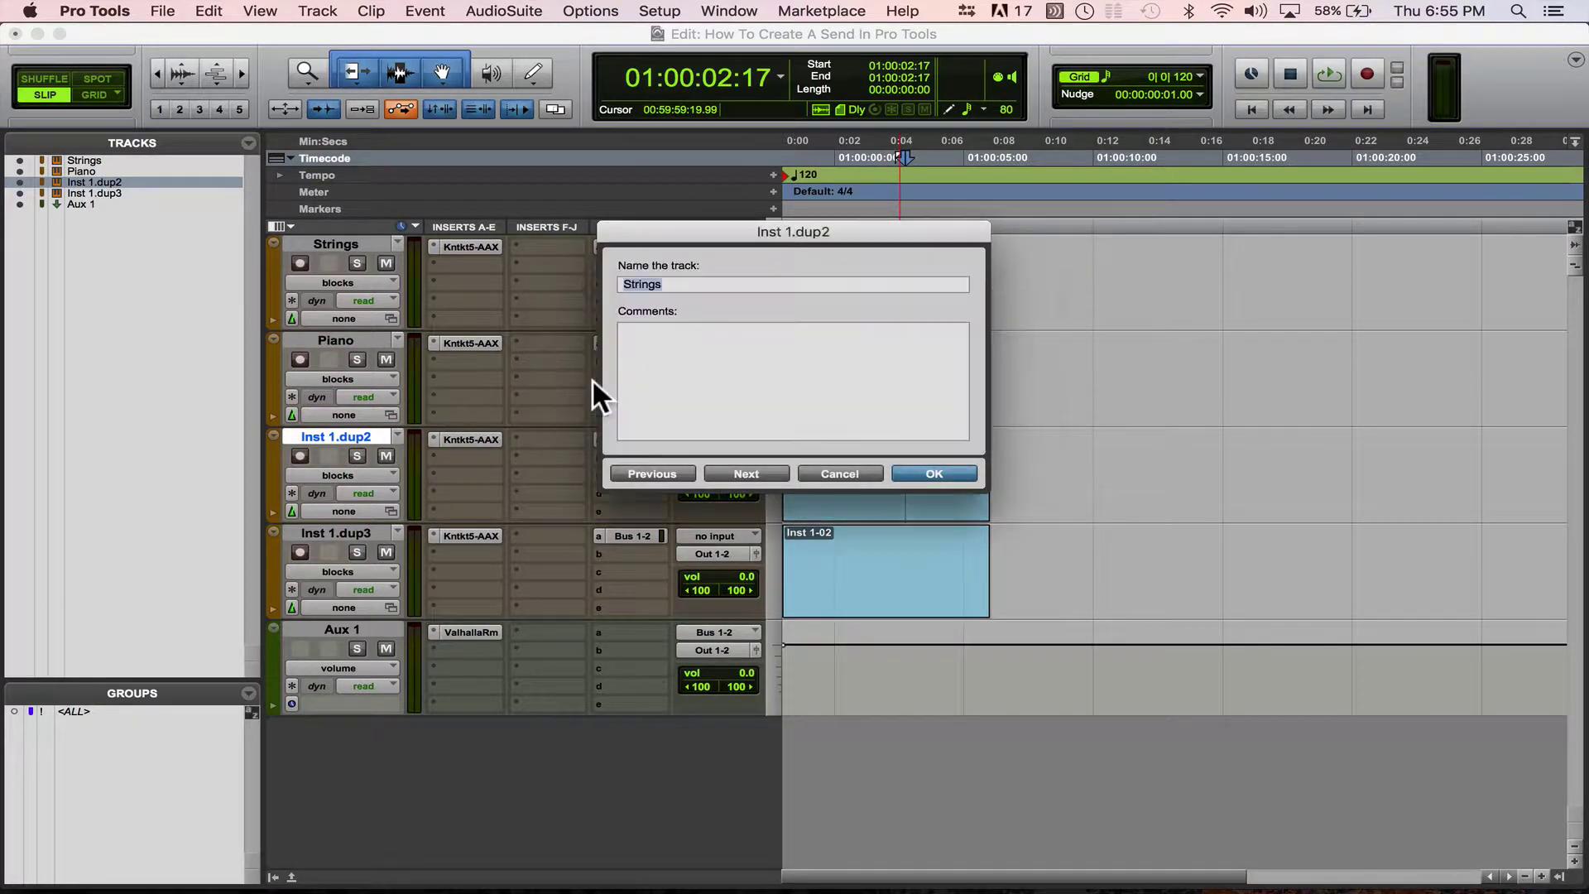
{"action": "key", "text": "Right"}
{"action": "type", "text": "2"}
{"action": "key", "text": "Return"}
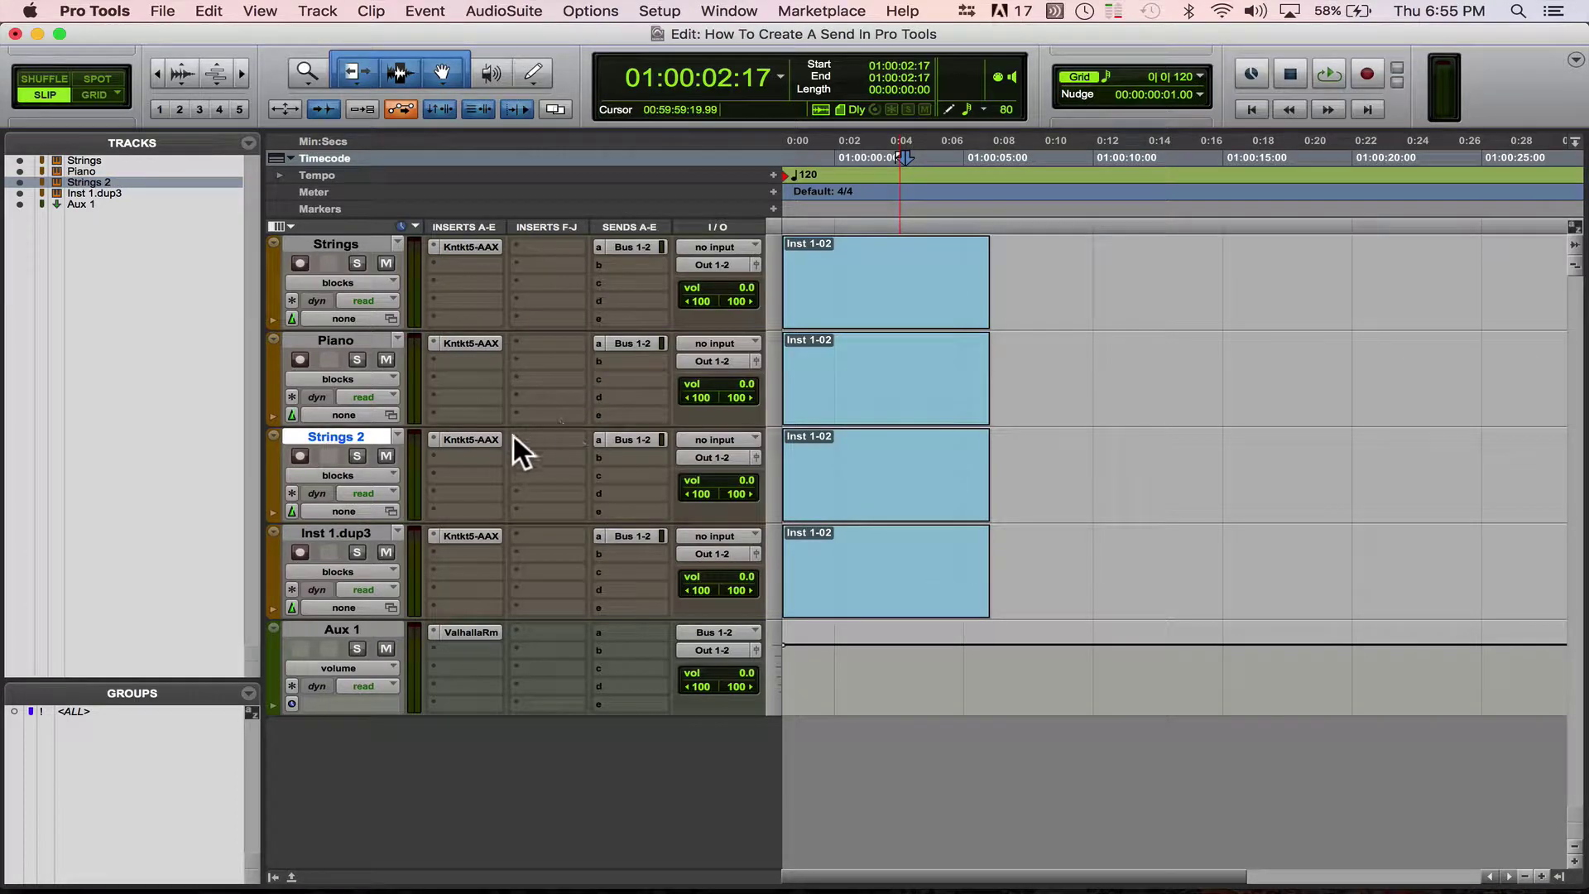
Swap Action Strings for The Gentleman.nki piano in the Piano track's Kontakt.
{"action": "left_click", "coordinate": [463, 342]}
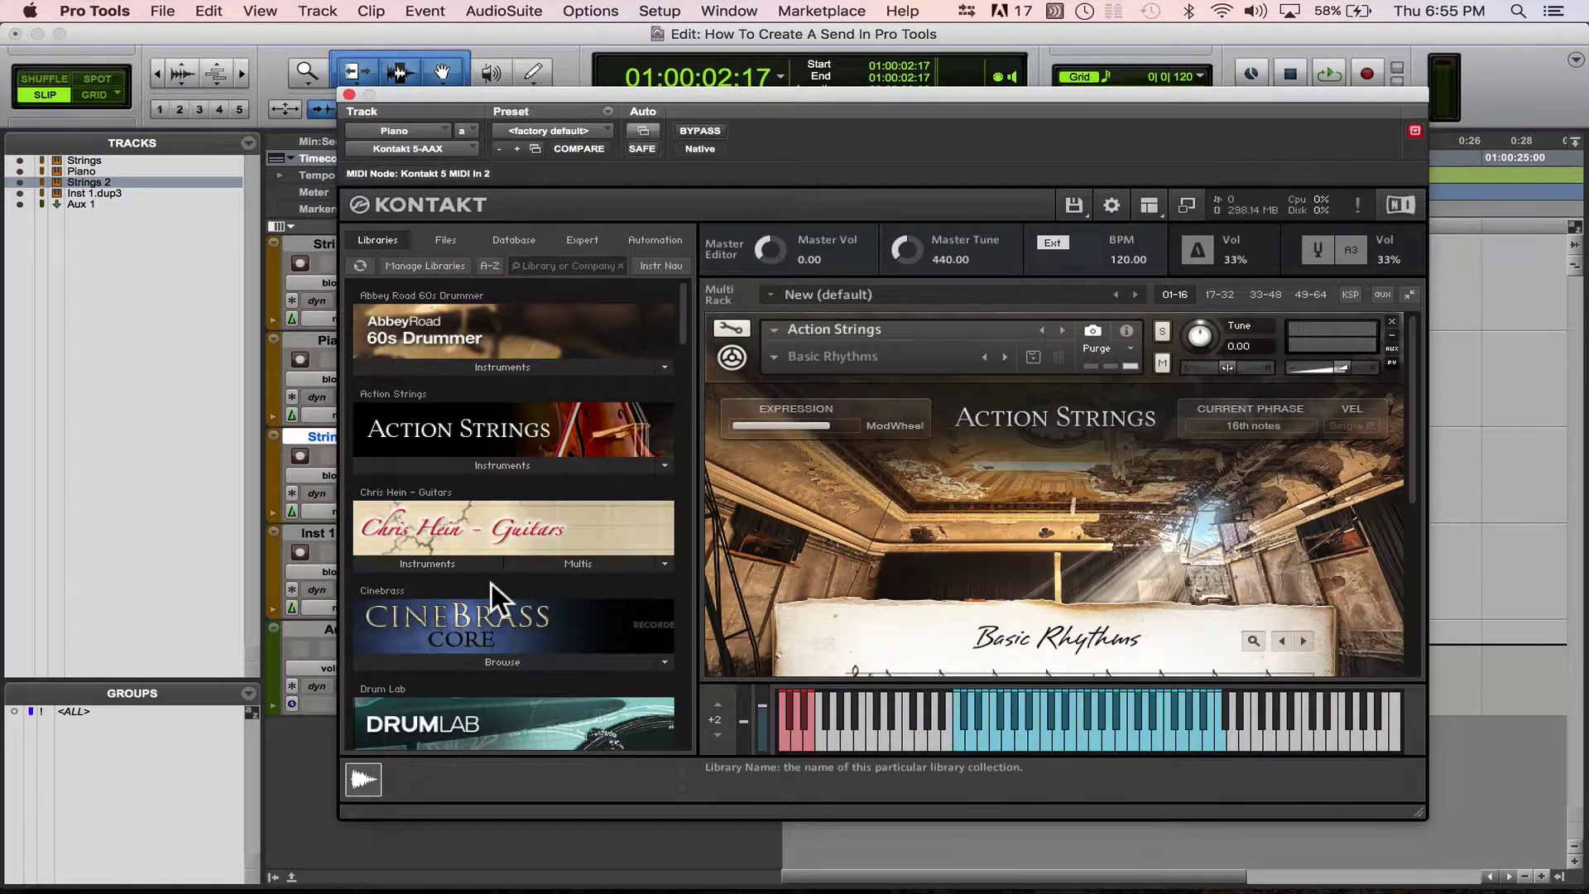
{"action": "left_click", "coordinate": [1393, 321]}
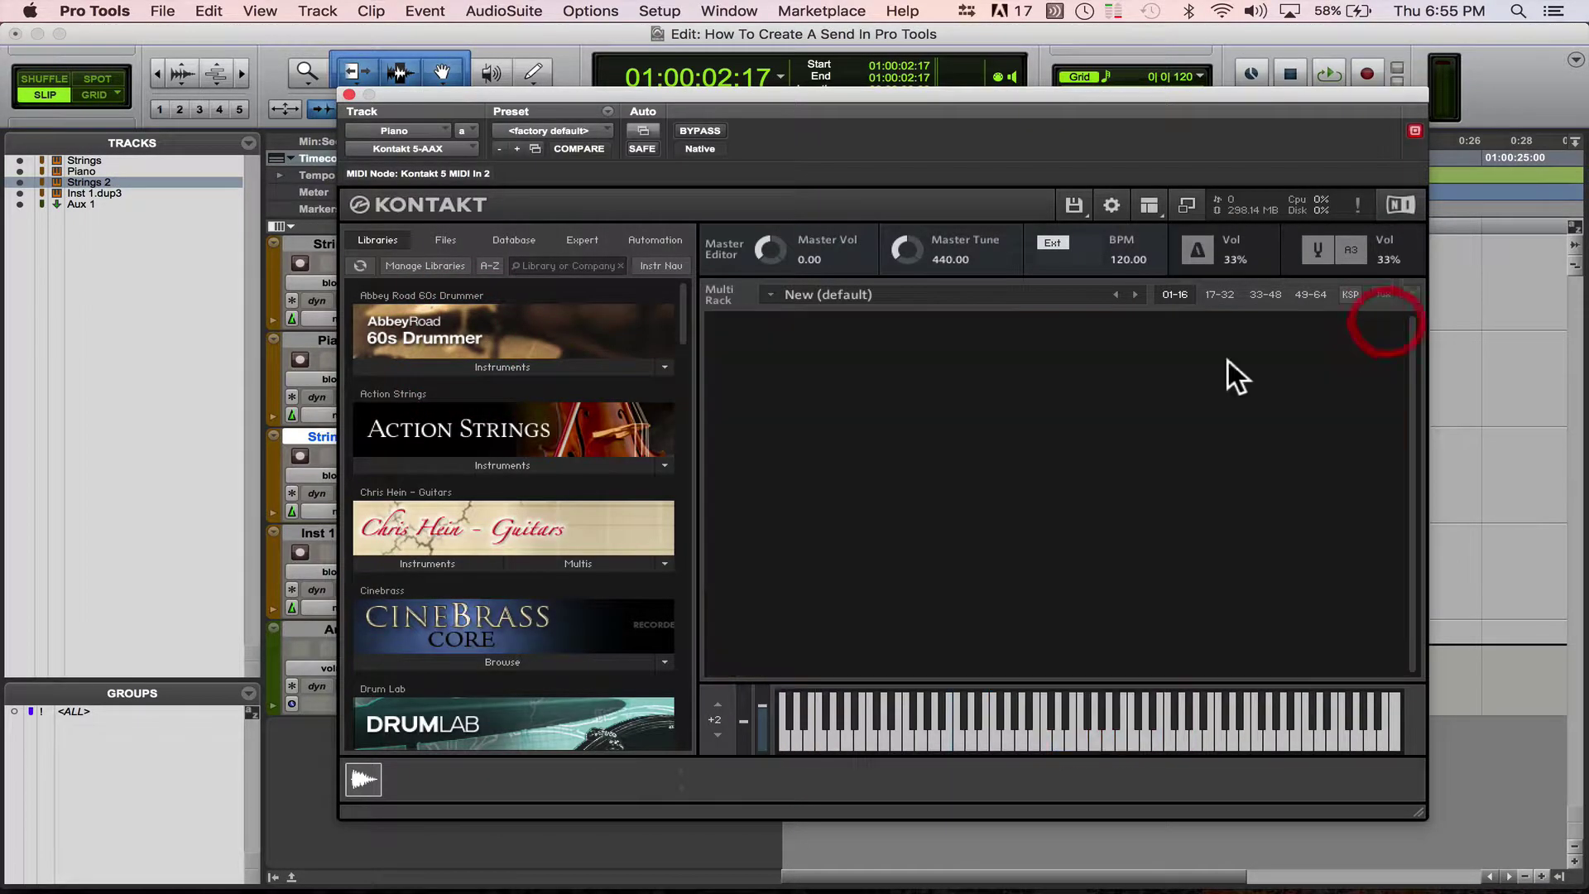
{"action": "scroll", "coordinate": [528, 440], "scroll_direction": "down", "scroll_amount": 5}
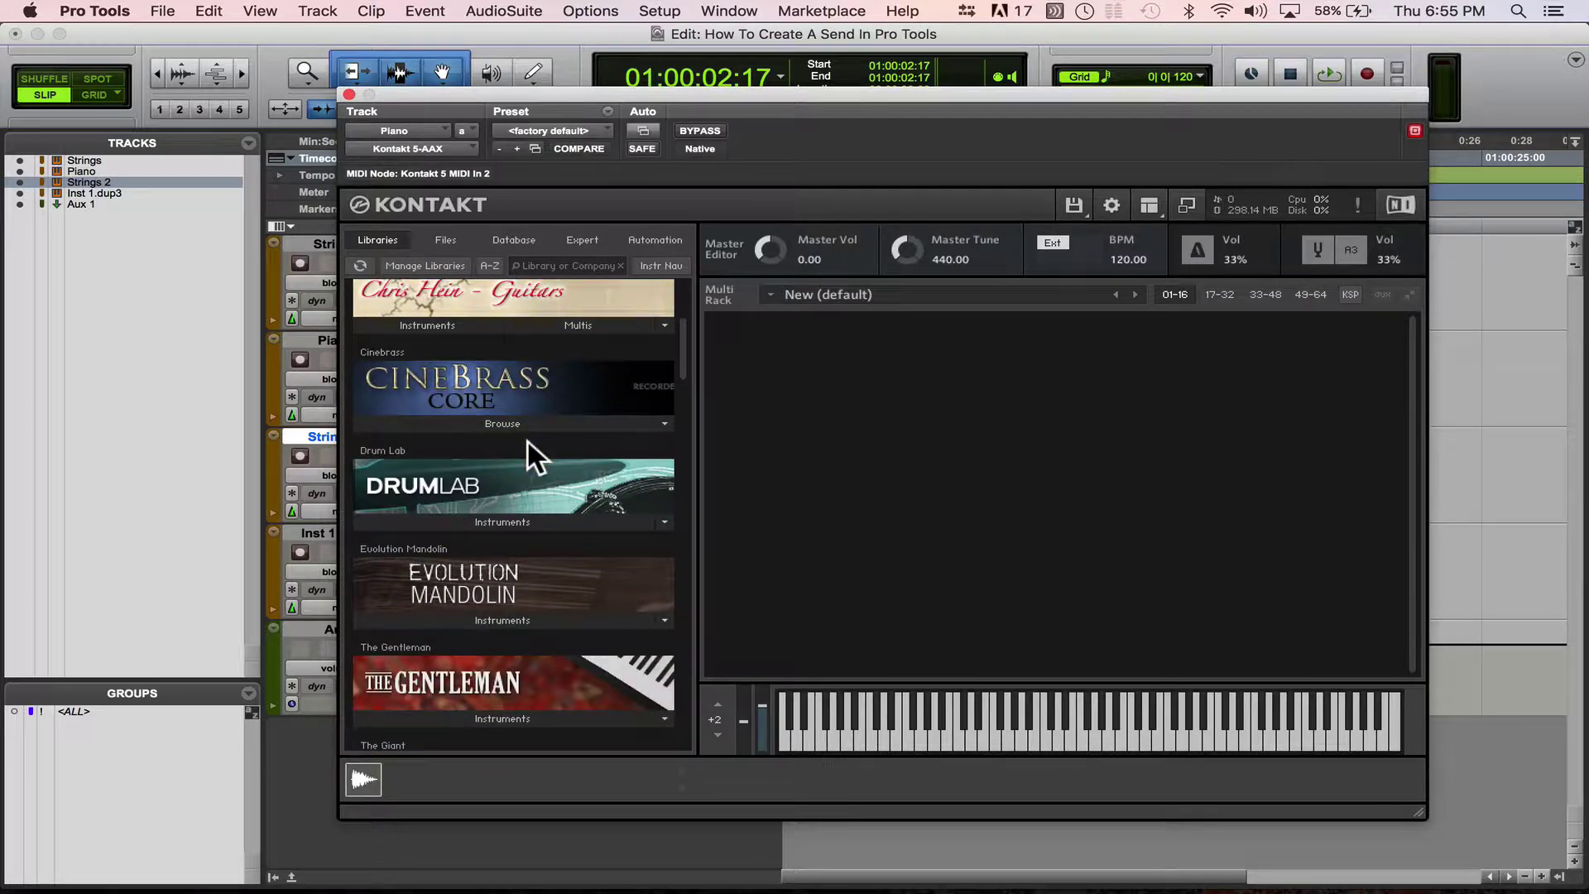
{"action": "left_click", "coordinate": [564, 596]}
{"action": "double_click", "coordinate": [459, 624]}
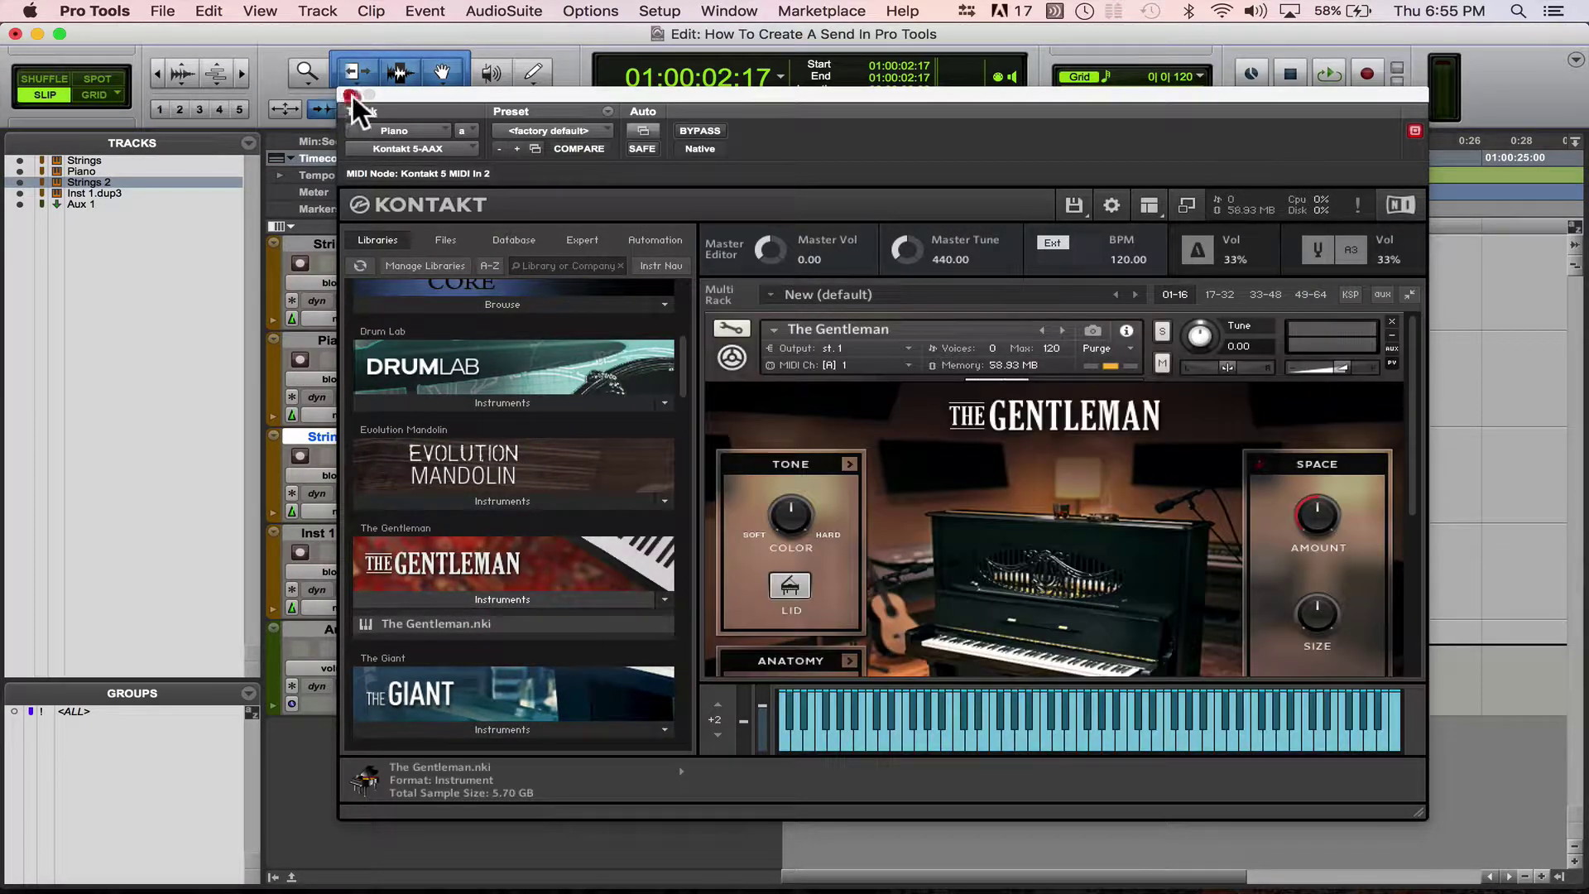
{"action": "left_click", "coordinate": [350, 94]}
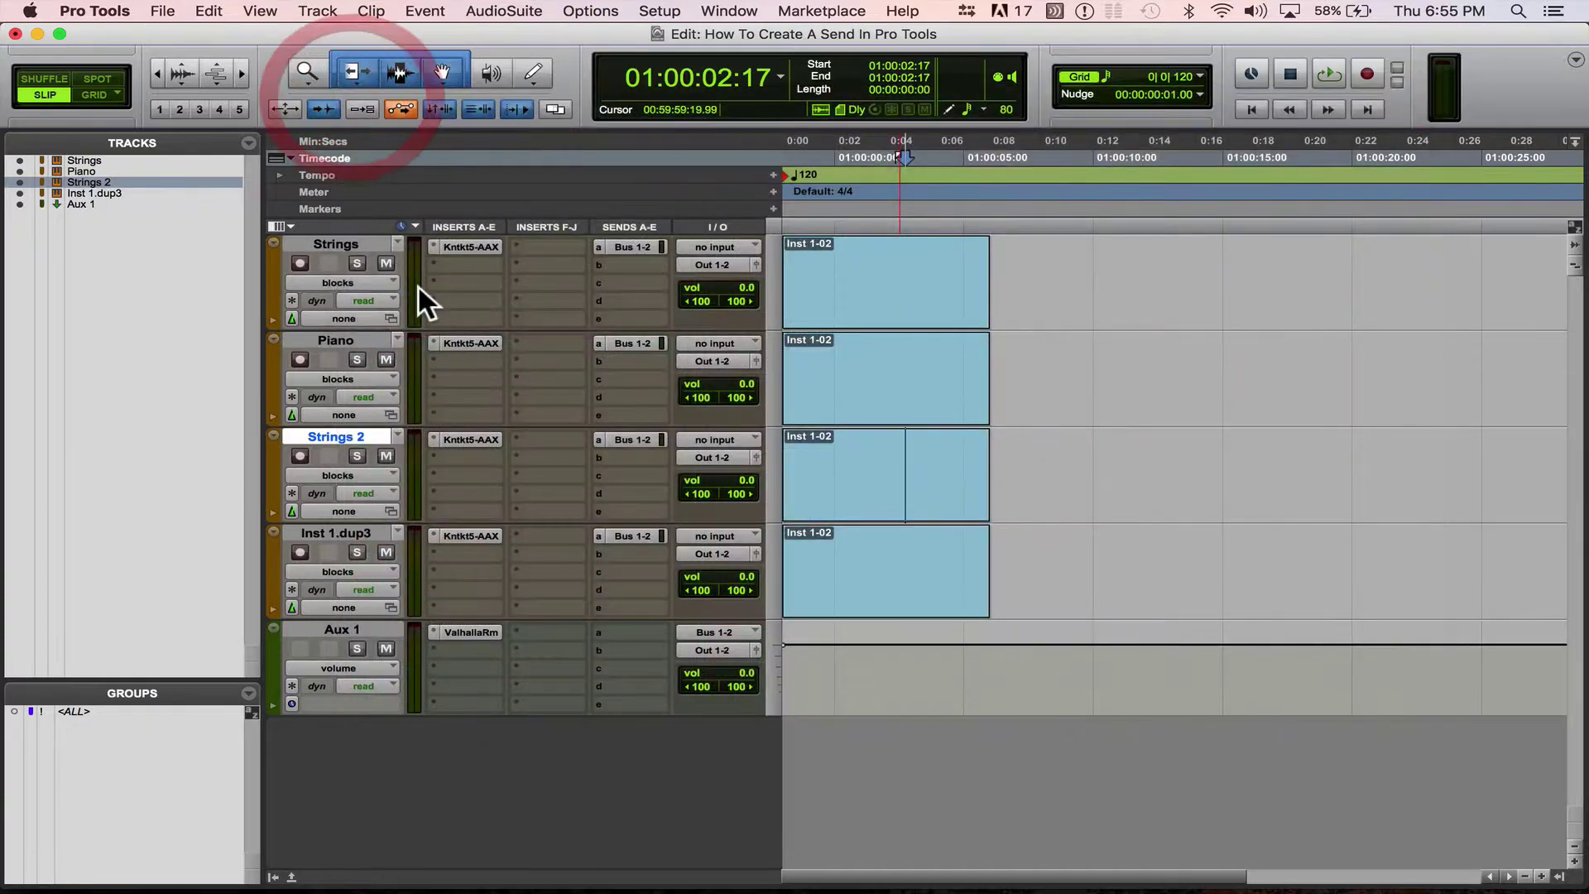
Delete the Inst 1.dup3 track along with its clips.
{"action": "left_click", "coordinate": [344, 528]}
{"action": "right_click", "coordinate": [344, 528]}
{"action": "left_click", "coordinate": [472, 842]}
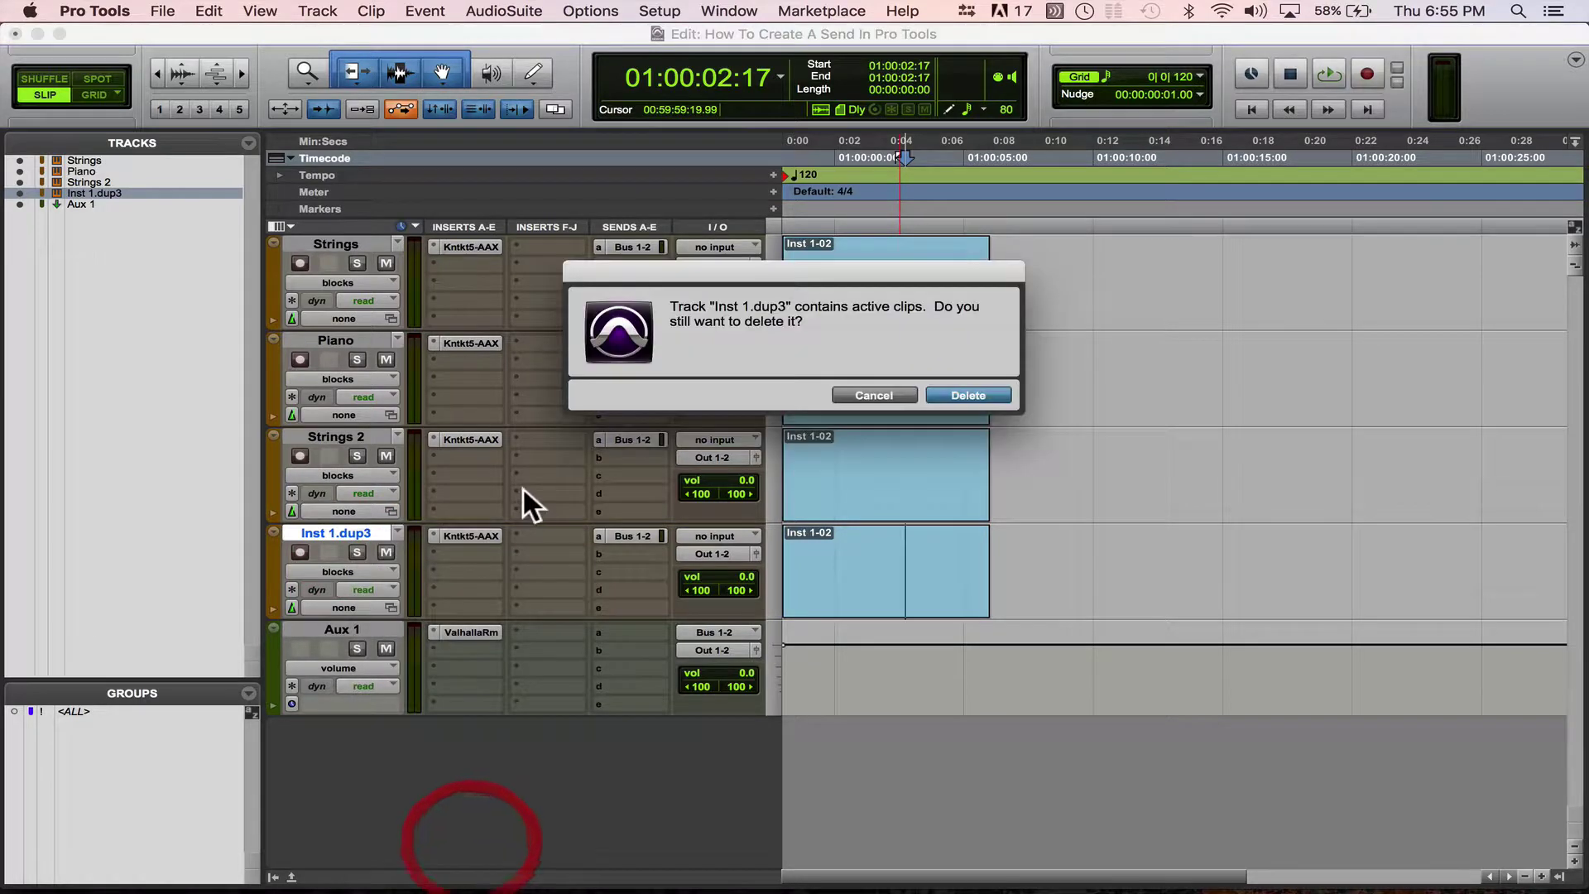
{"action": "key", "text": "Return"}
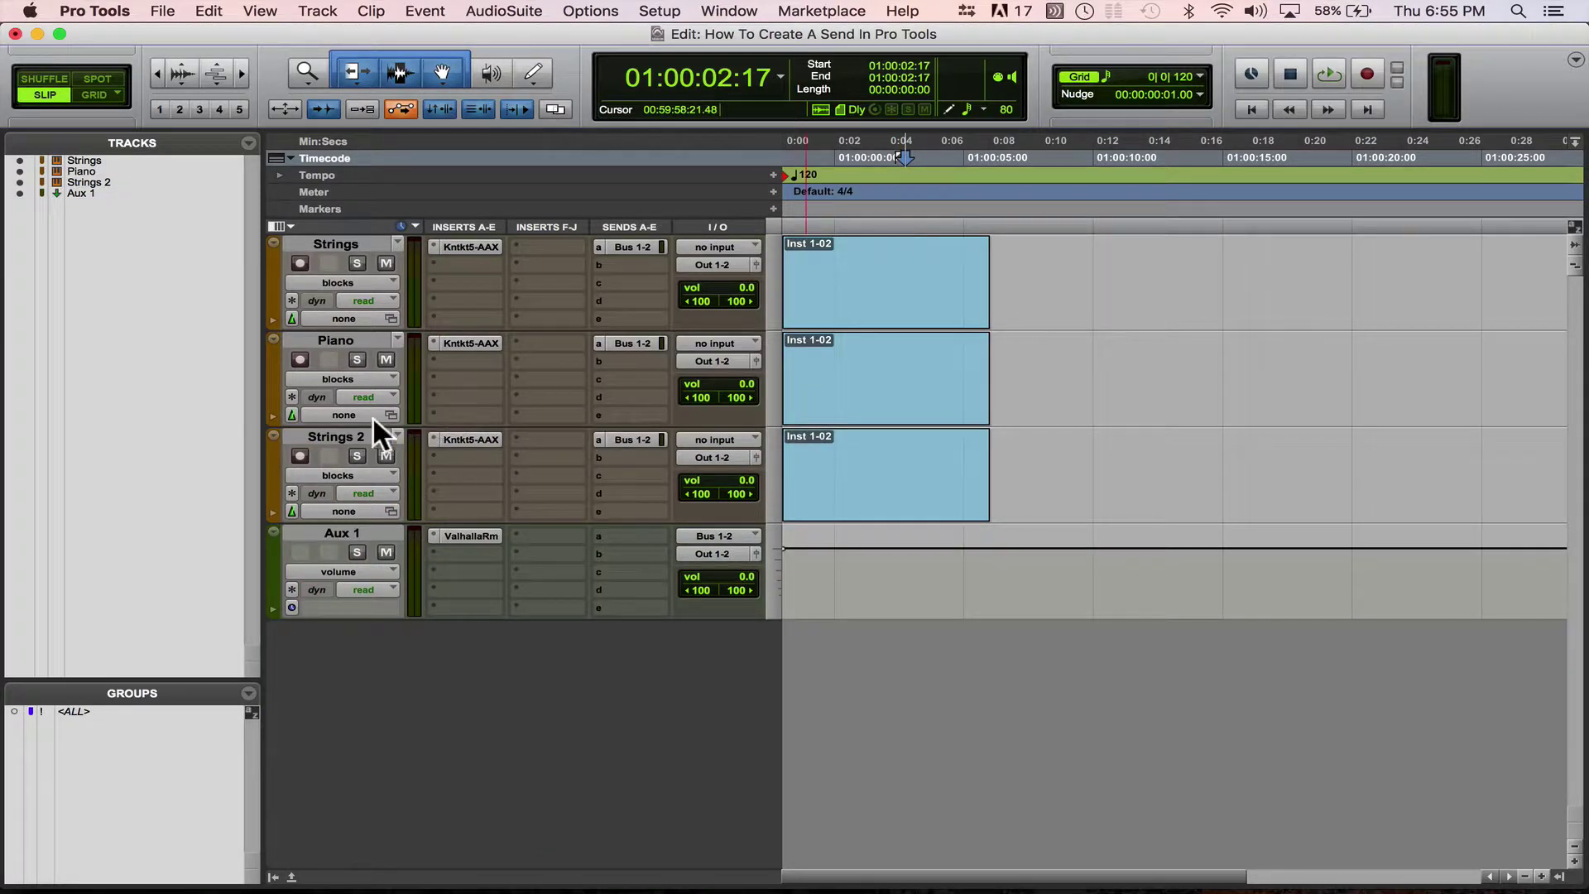
Move Strings 2 above Piano and rename Strings and Strings 2 to Hi Strings and Low Strings.
{"action": "left_click_drag", "start_coordinate": [358, 431], "coordinate": [354, 339]}
{"action": "double_click", "coordinate": [370, 241]}
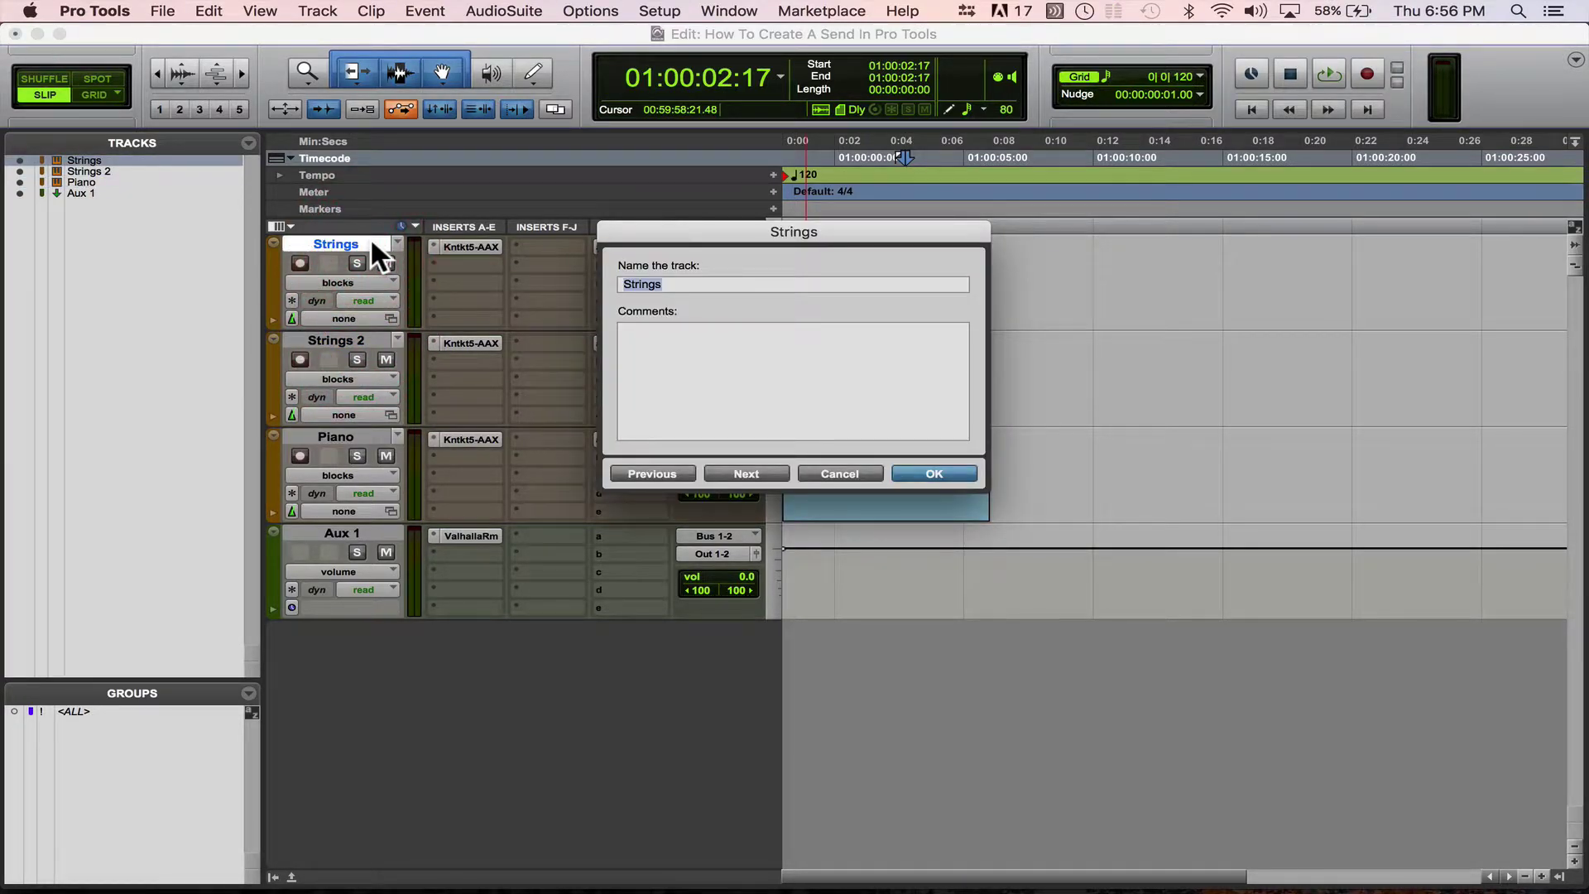
{"action": "key", "text": "Return"}
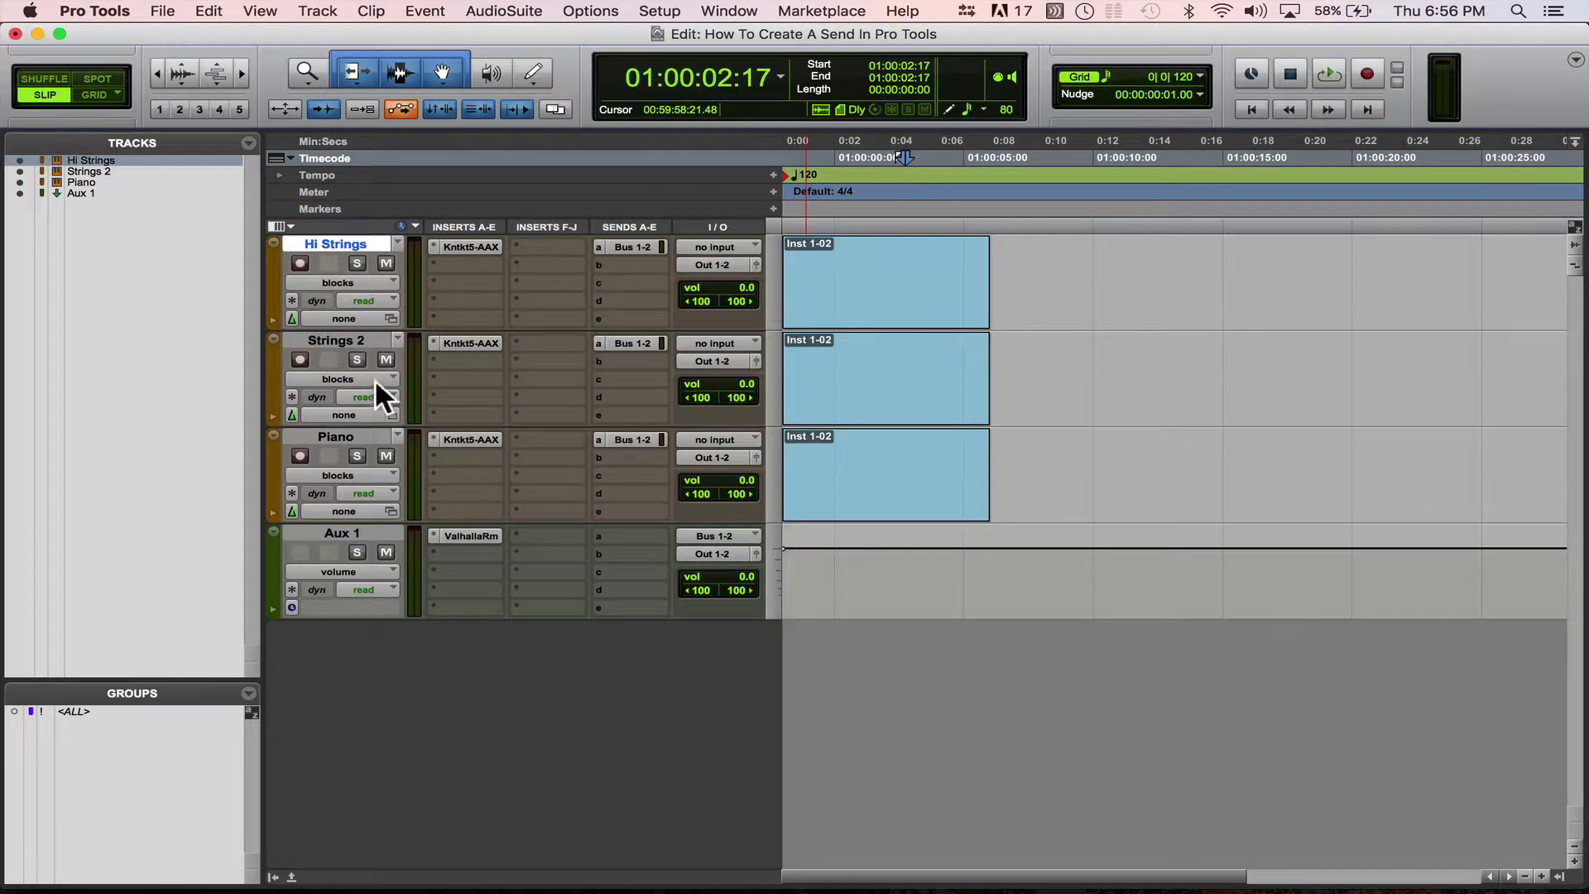
{"action": "double_click", "coordinate": [342, 336]}
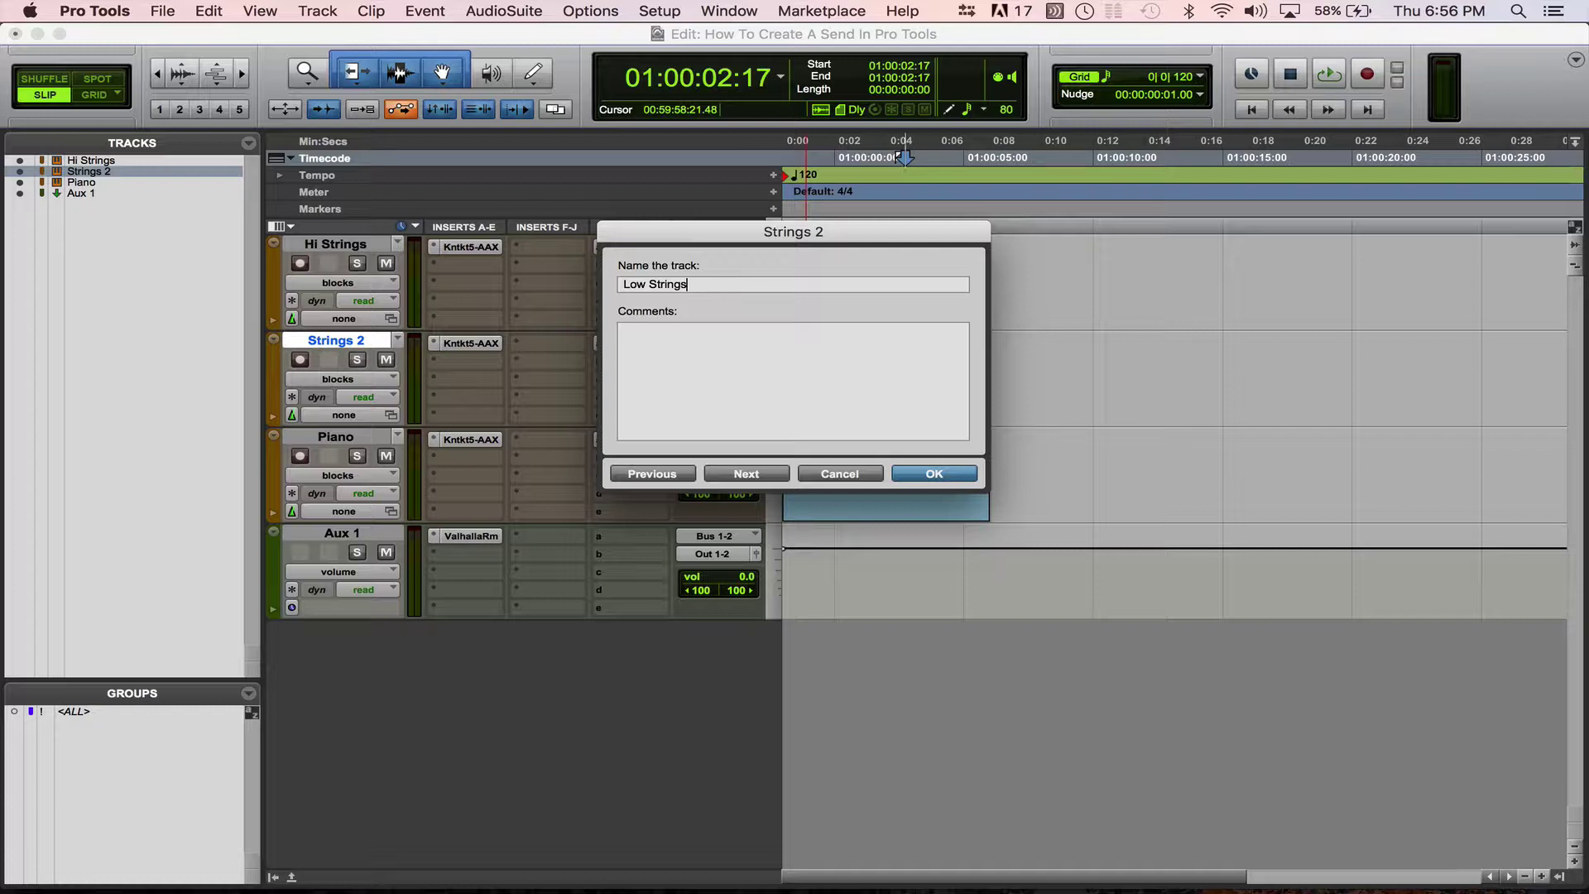
{"action": "type", "text": "Low Strings"}
{"action": "key", "text": "Escape"}
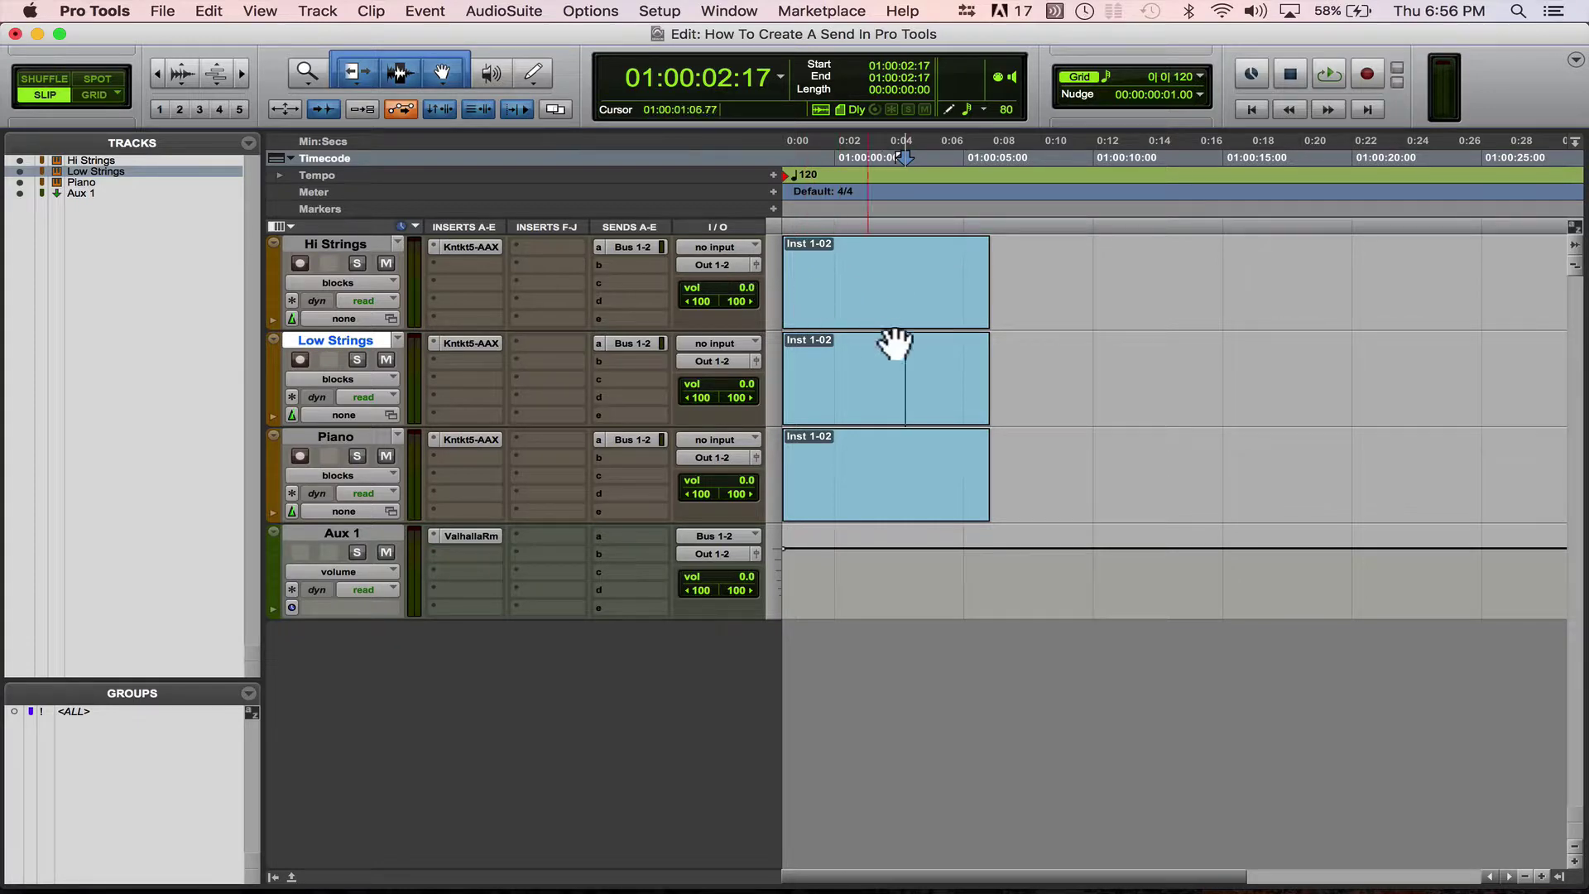
Mute Piano and move the Low Strings MIDI note to a new pitch.
{"action": "left_click", "coordinate": [386, 454]}
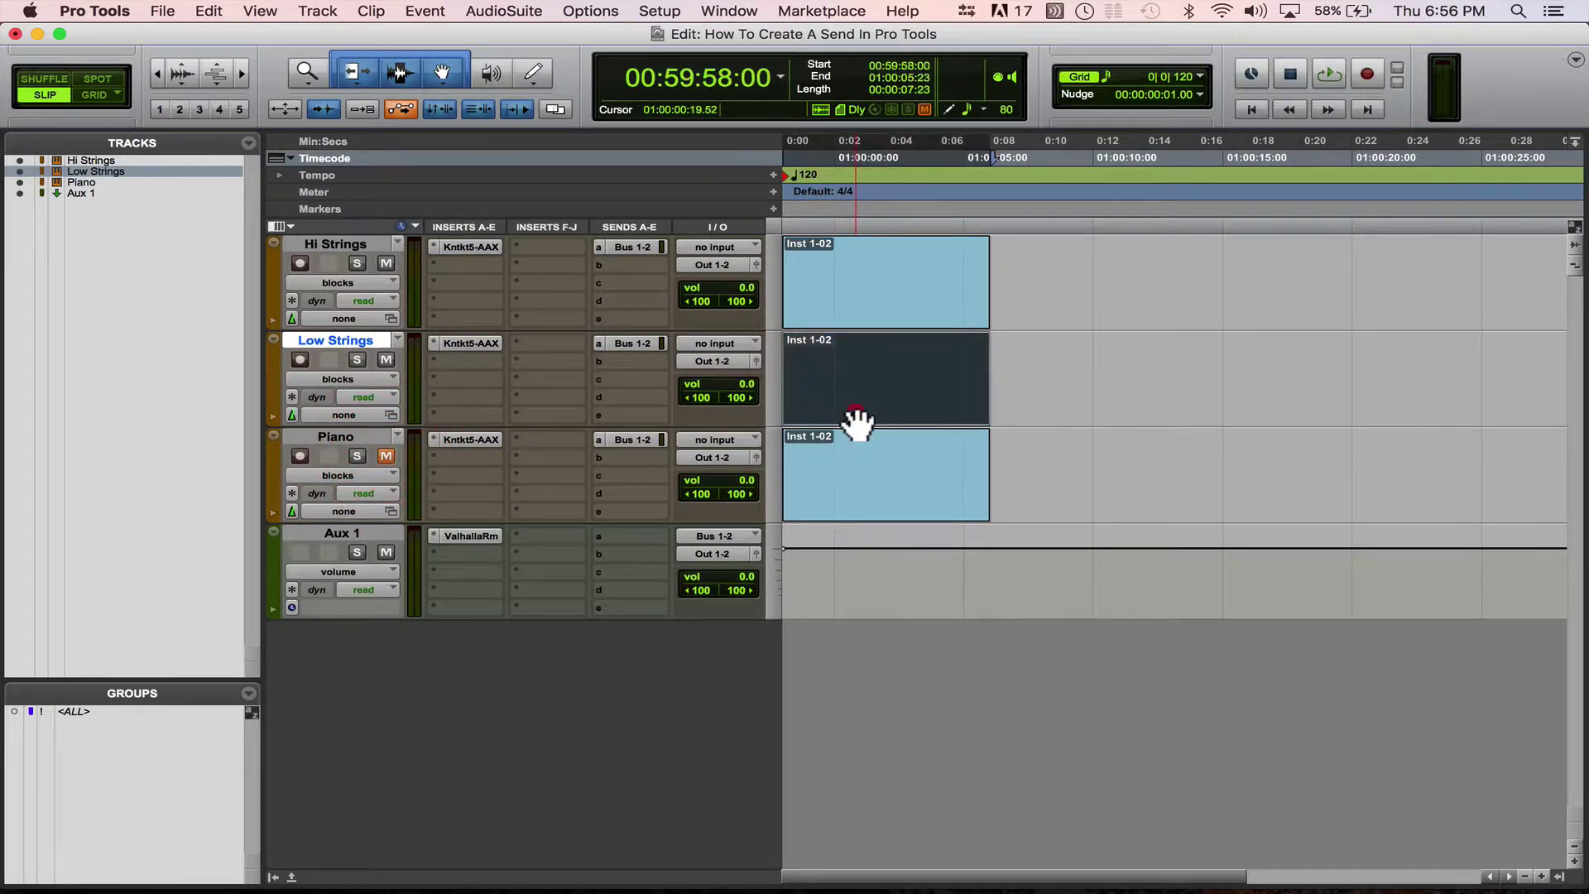
{"action": "double_click", "coordinate": [856, 411]}
{"action": "mouse_move", "coordinate": [458, 447]}
{"action": "left_mouse_down"}
{"action": "mouse_move", "coordinate": [445, 392]}
{"action": "mouse_move", "coordinate": [442, 532]}
{"action": "mouse_move", "coordinate": [437, 447]}
{"action": "left_mouse_up"}
{"action": "key", "text": "super+w"}
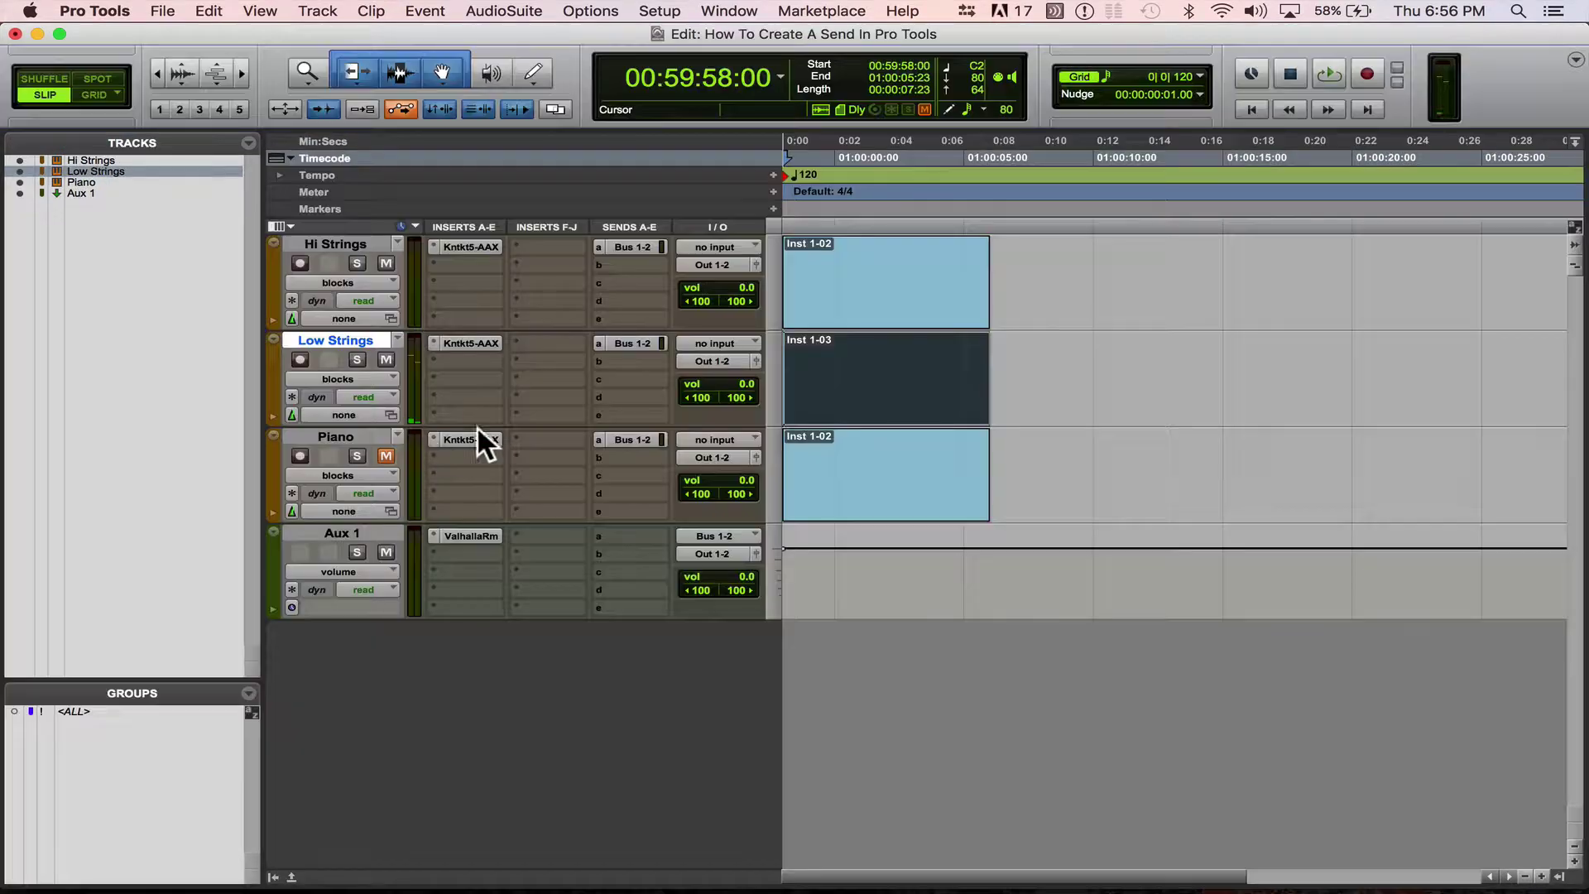
Raise the Hi Strings MIDI note from C2 to C3.
{"action": "double_click", "coordinate": [819, 312]}
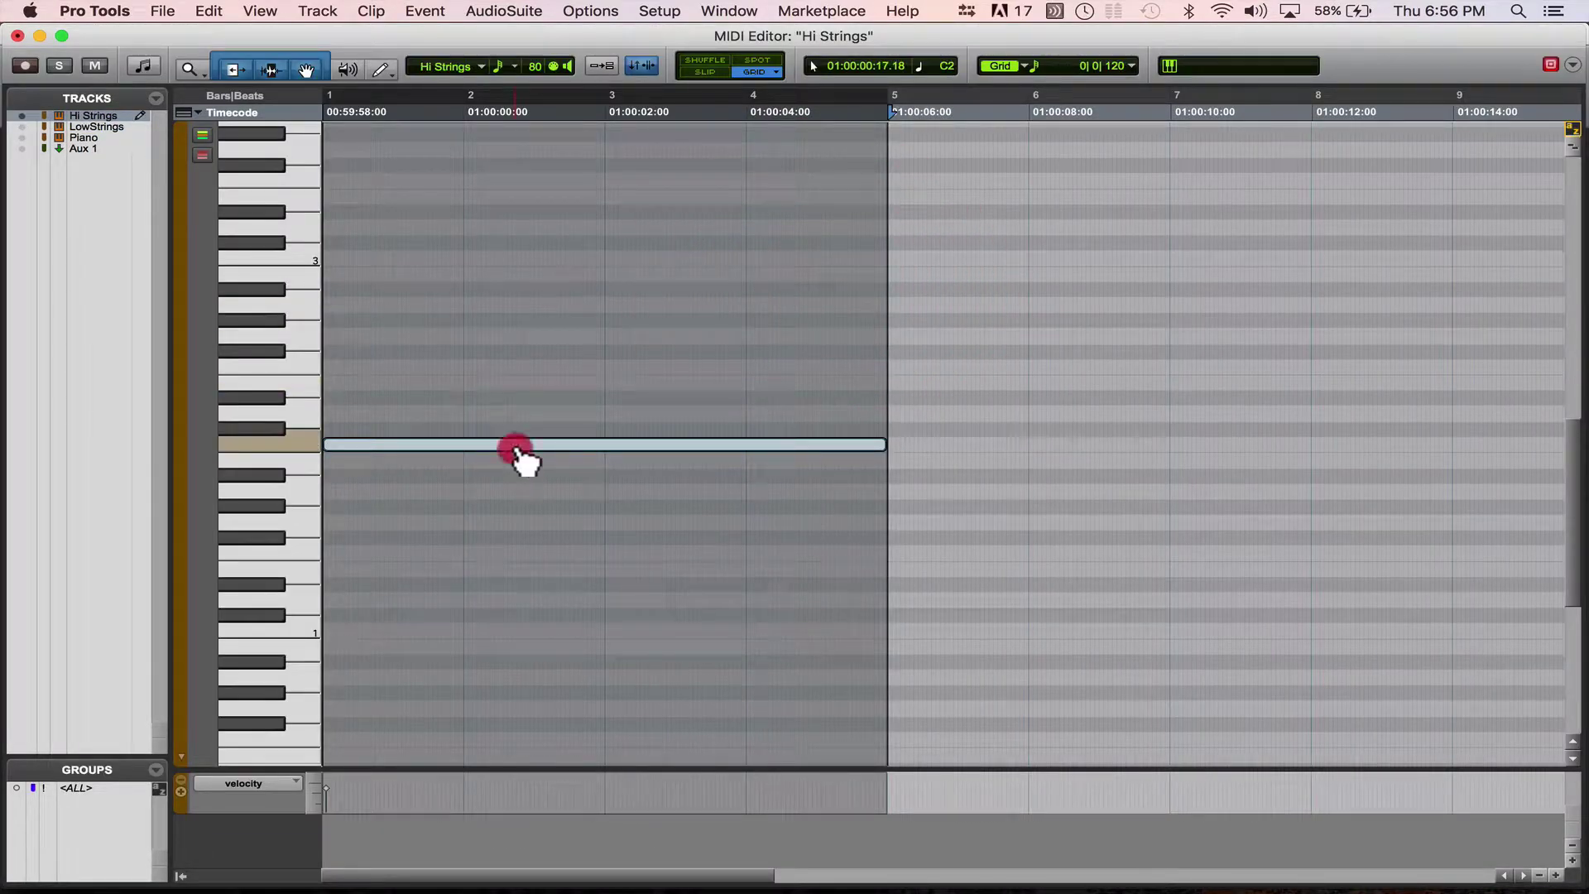
{"action": "left_click_drag", "start_coordinate": [515, 449], "coordinate": [494, 256]}
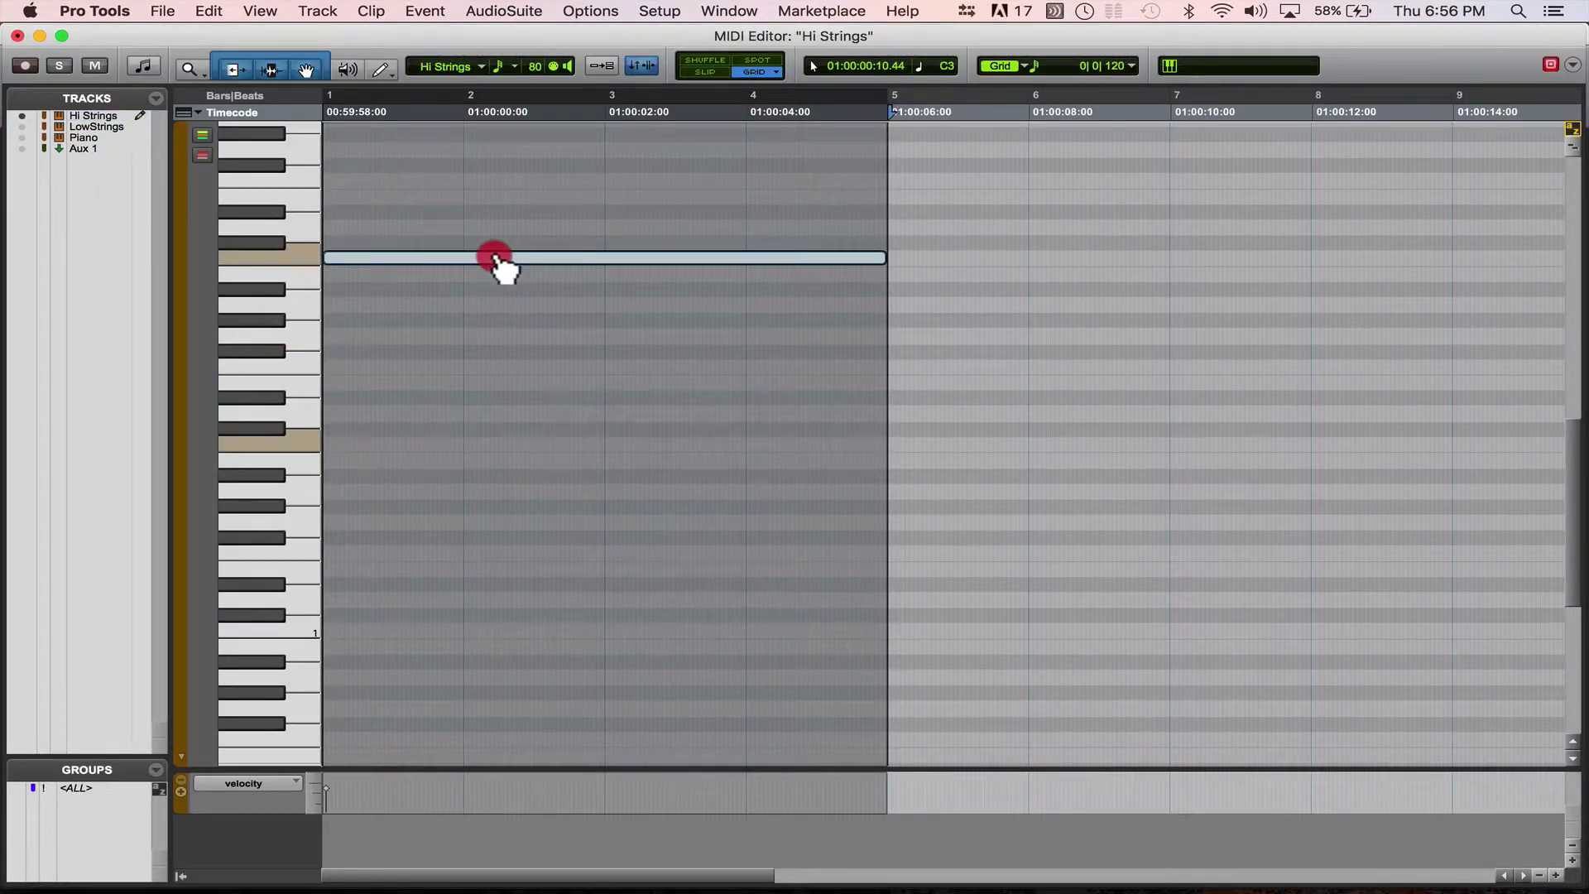
{"action": "key", "text": "super+w"}
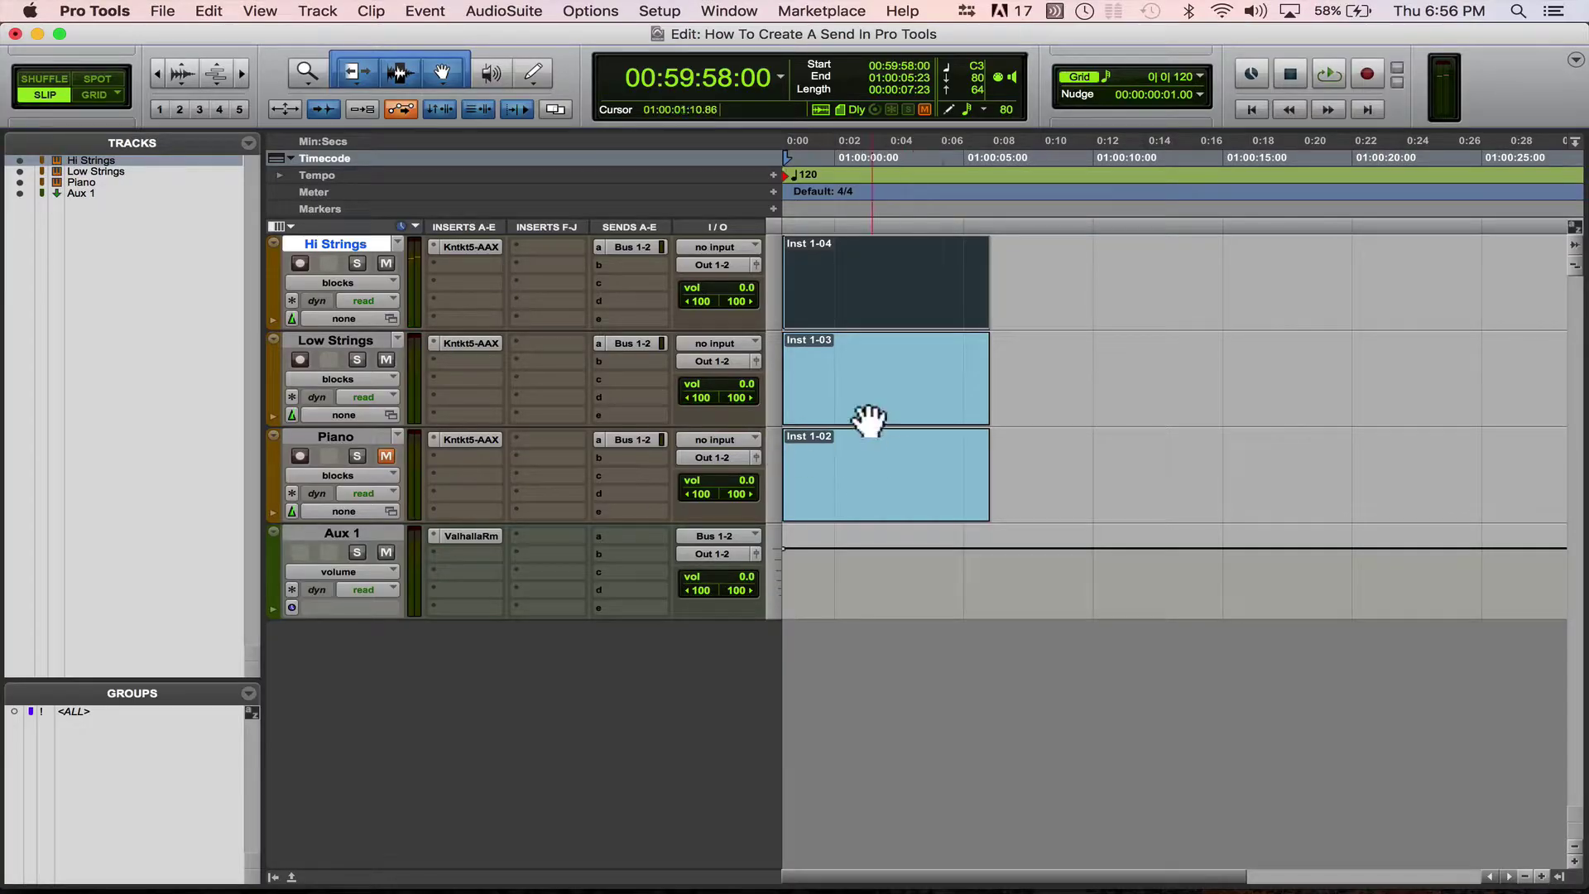
{"action": "key", "text": "super+equal"}
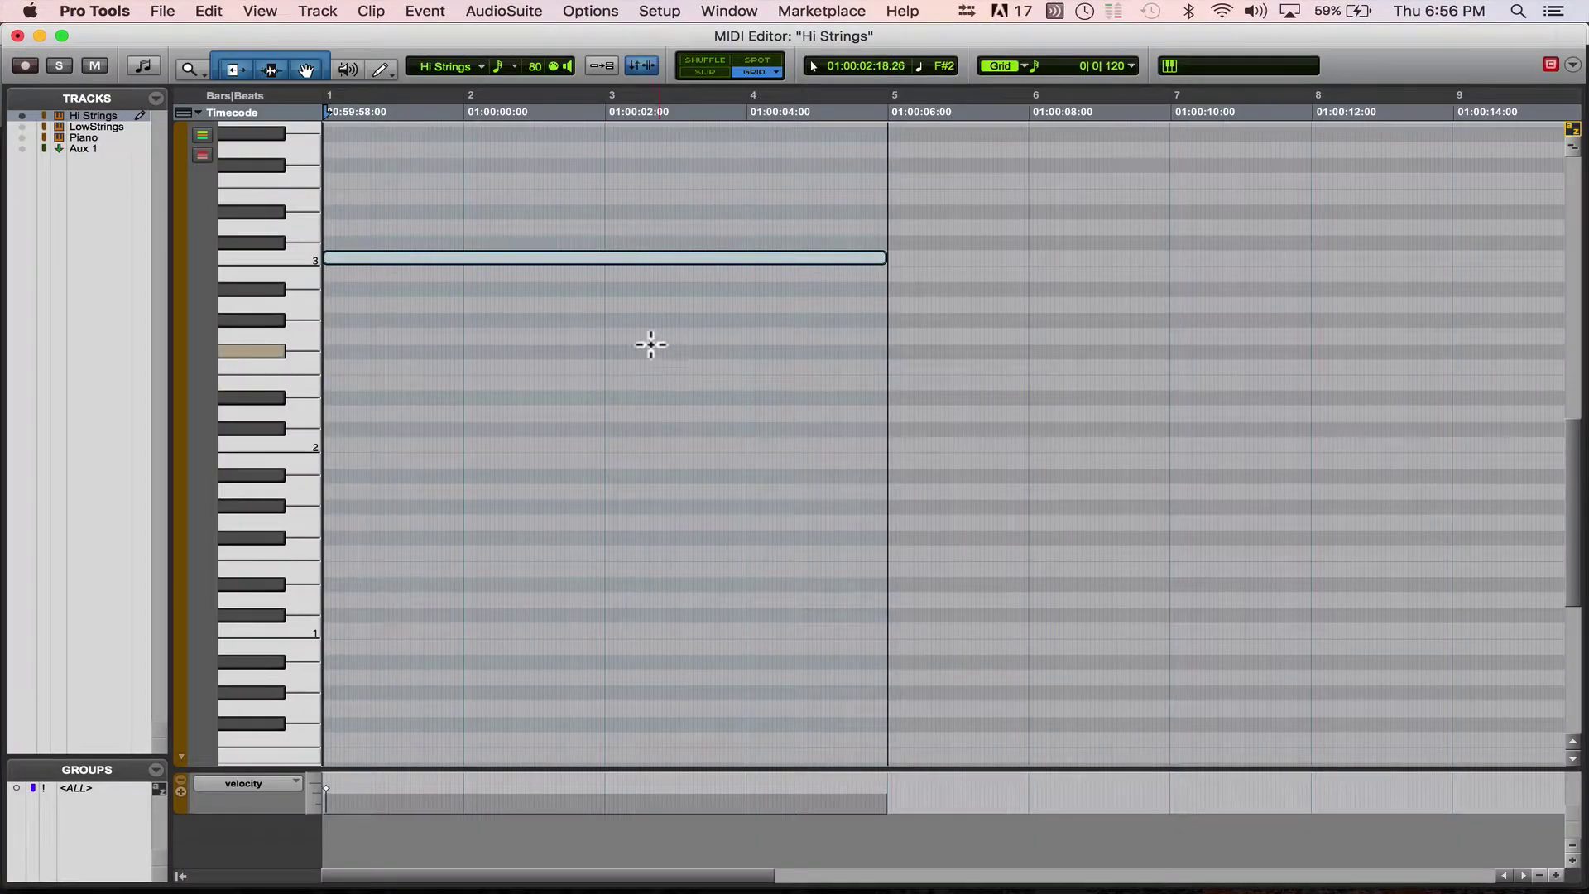
{"action": "left_click_drag", "start_coordinate": [649, 345], "coordinate": [612, 220]}
{"action": "key", "text": "super+equal"}
{"action": "key", "text": "super+equal"}
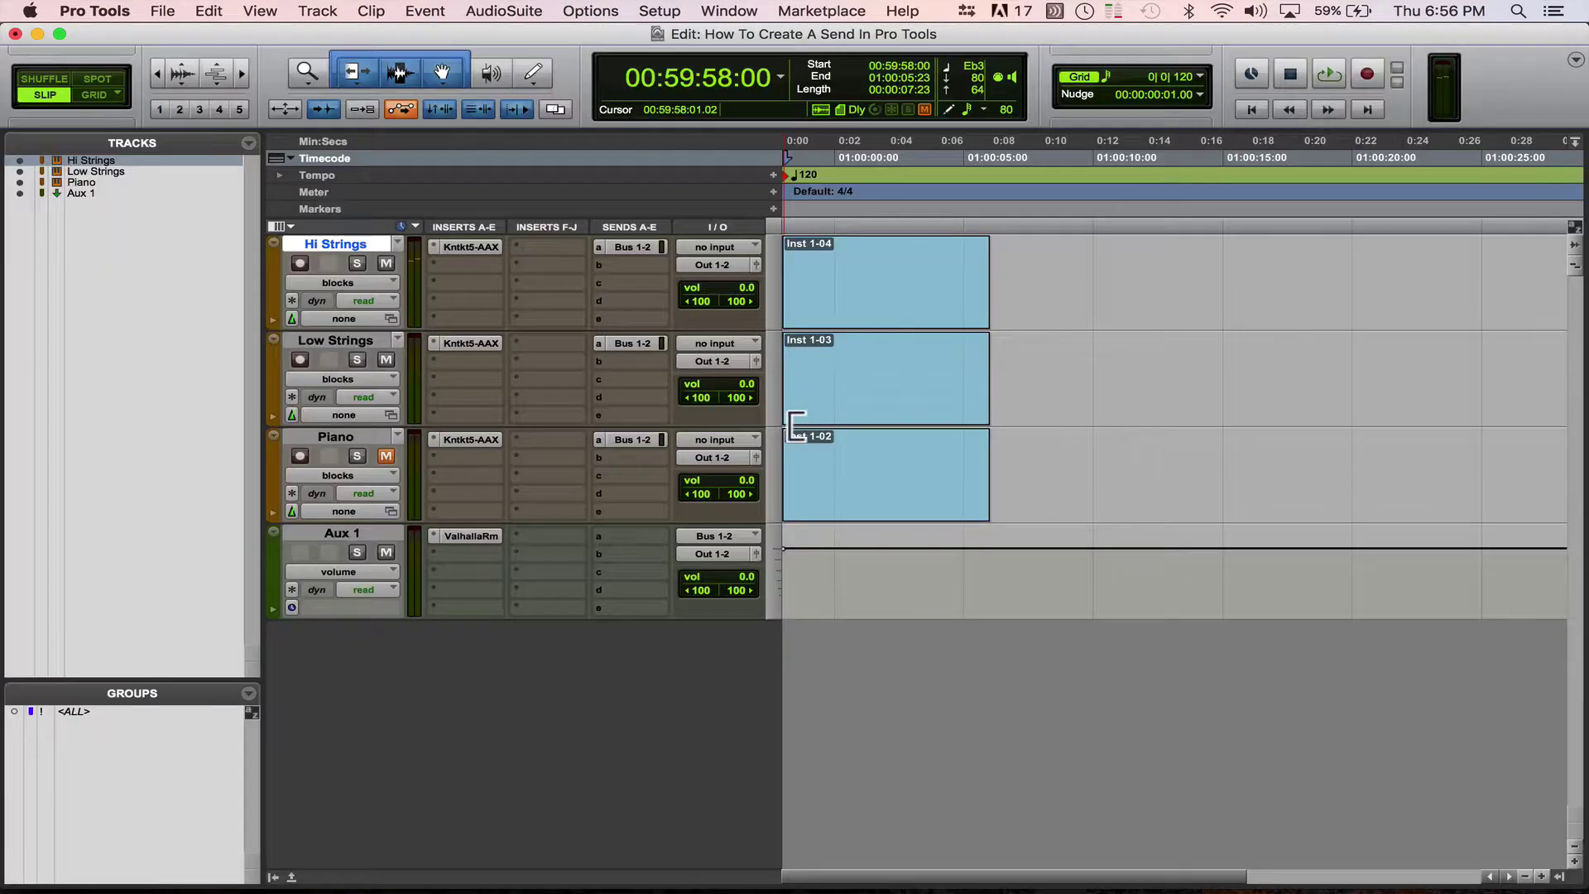
Nudge the Piano clip's note, then unmute the Piano track.
{"action": "double_click", "coordinate": [879, 498]}
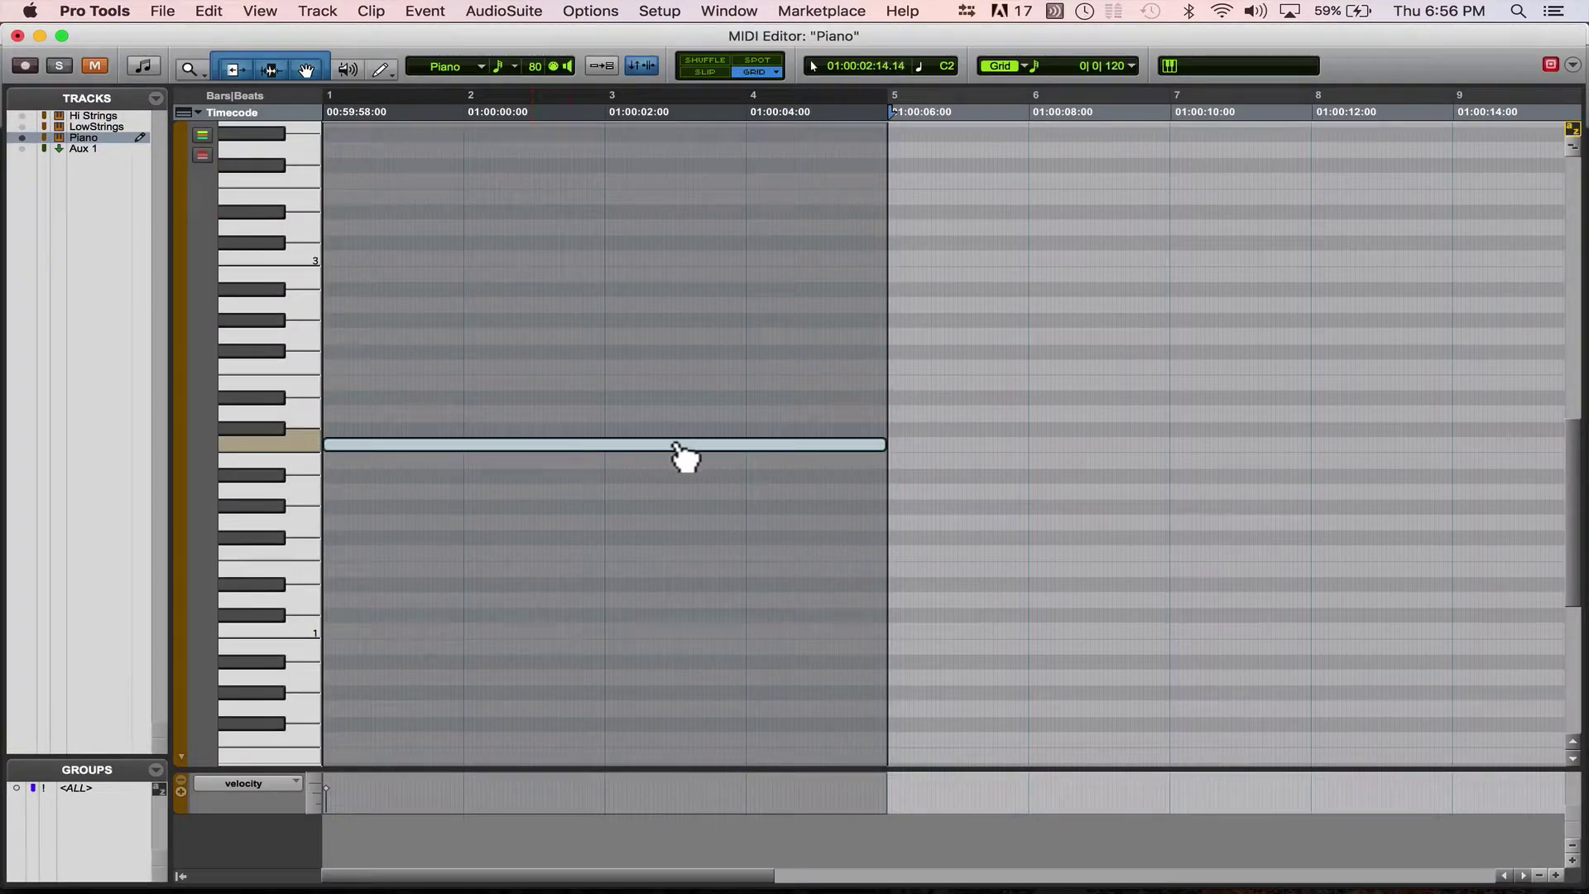
{"action": "mouse_move", "coordinate": [650, 455]}
{"action": "left_mouse_down"}
{"action": "mouse_move", "coordinate": [643, 437]}
{"action": "mouse_move", "coordinate": [643, 451]}
{"action": "left_mouse_up"}
{"action": "key", "text": "super+w"}
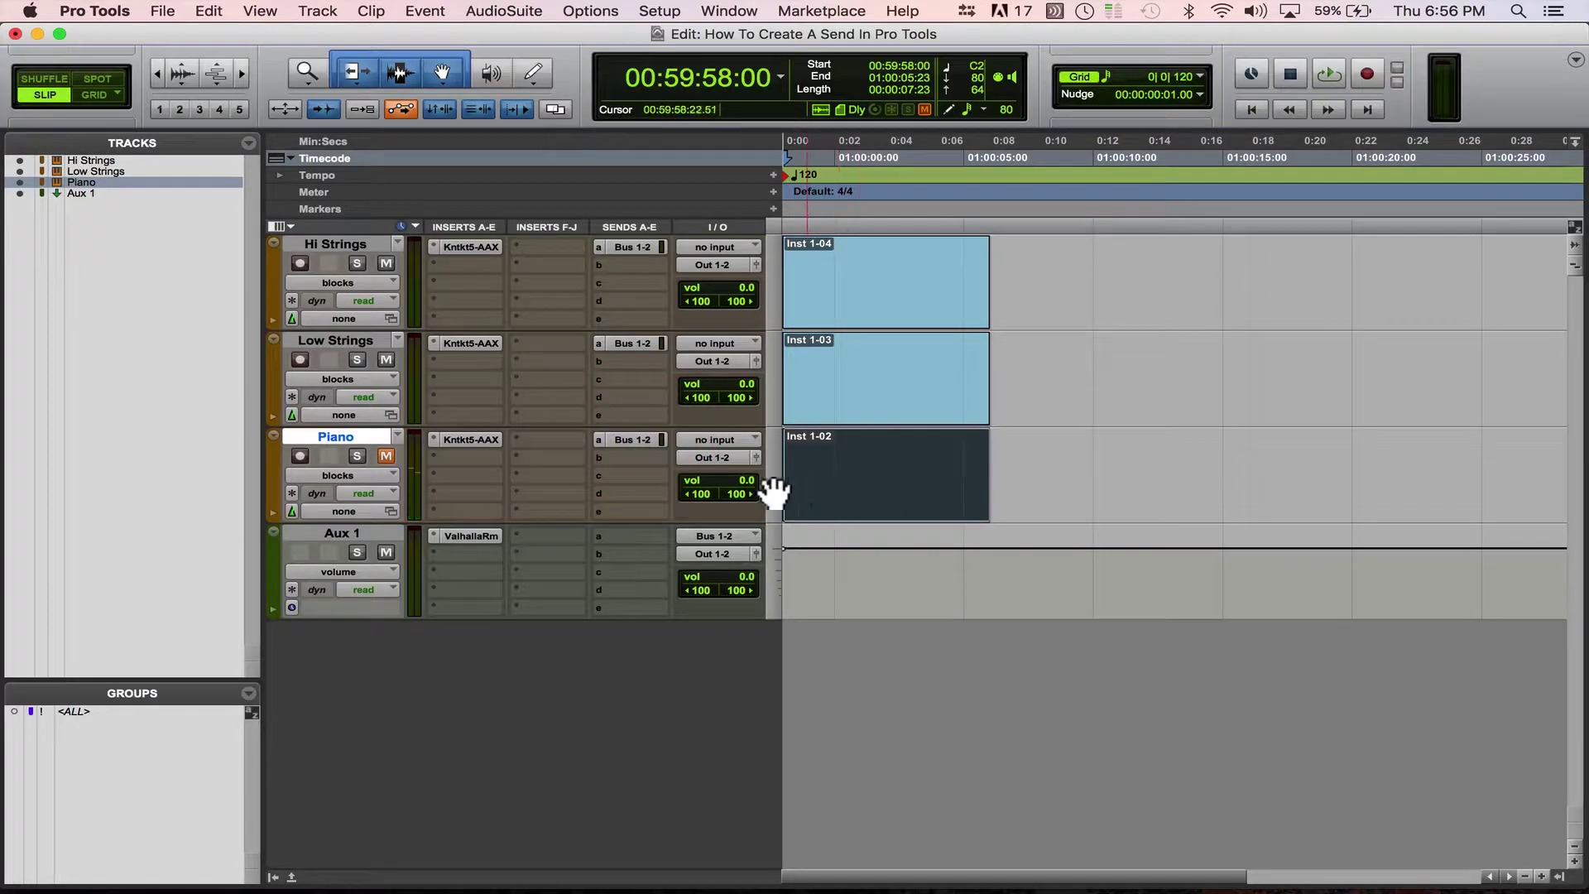
{"action": "left_click", "coordinate": [386, 450]}
Copy the Piano C2 note down to C1 and to another lower pitch.
{"action": "key", "text": "ctrl+equal"}
{"action": "left_click", "coordinate": [391, 448]}
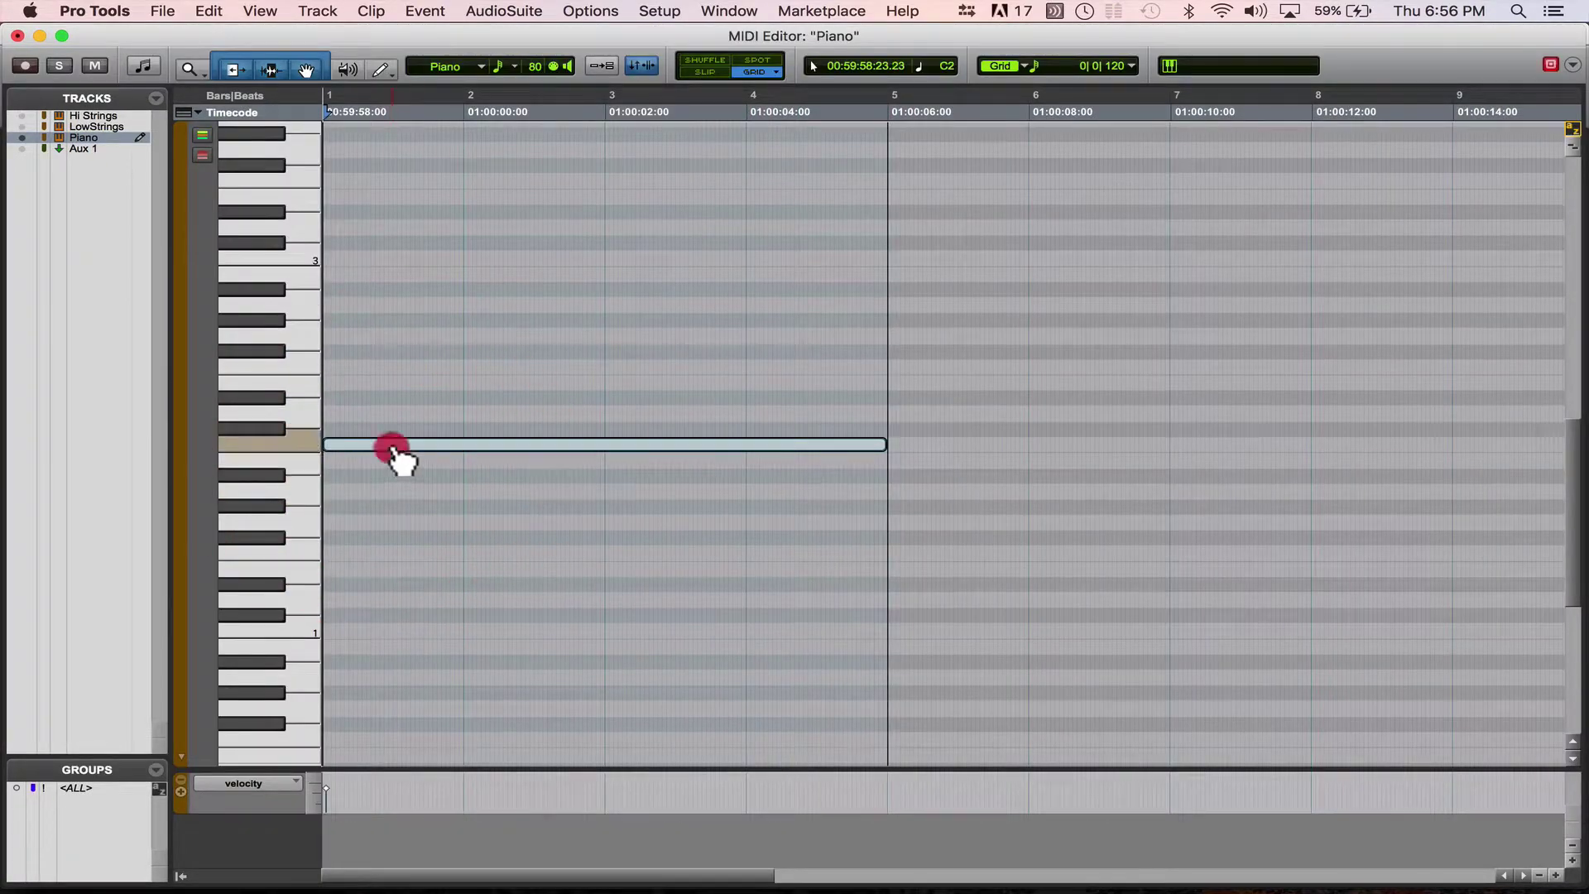
{"action": "left_click_drag", "start_coordinate": [390, 448], "coordinate": [390, 636]}
{"action": "scroll", "coordinate": [439, 529], "scroll_direction": "down", "scroll_amount": 2}
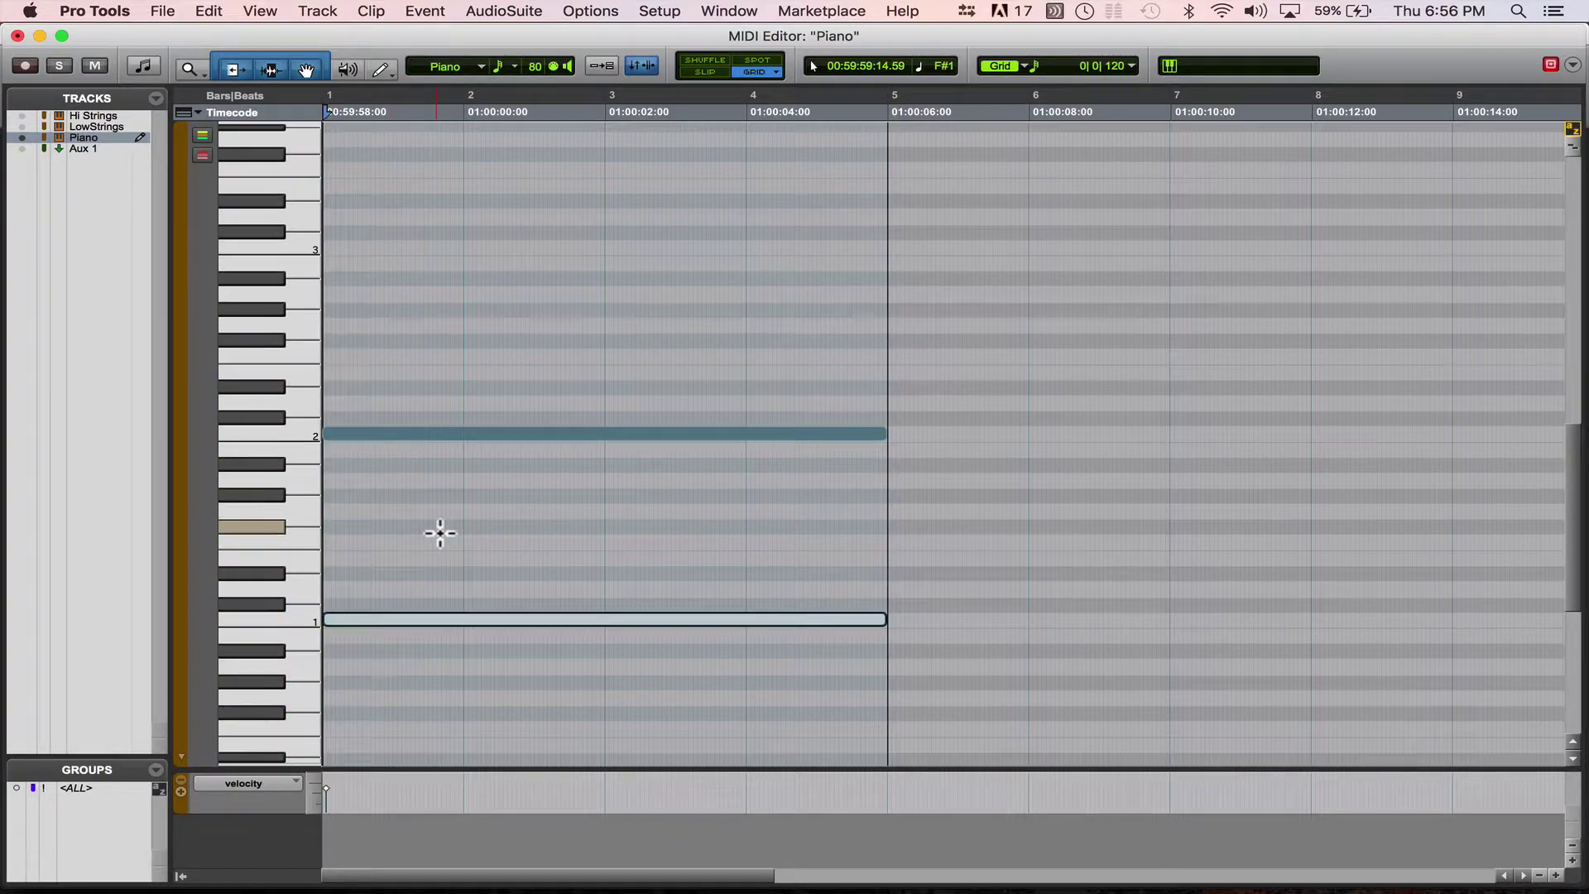
{"action": "scroll", "coordinate": [440, 534], "scroll_direction": "down", "scroll_amount": 5}
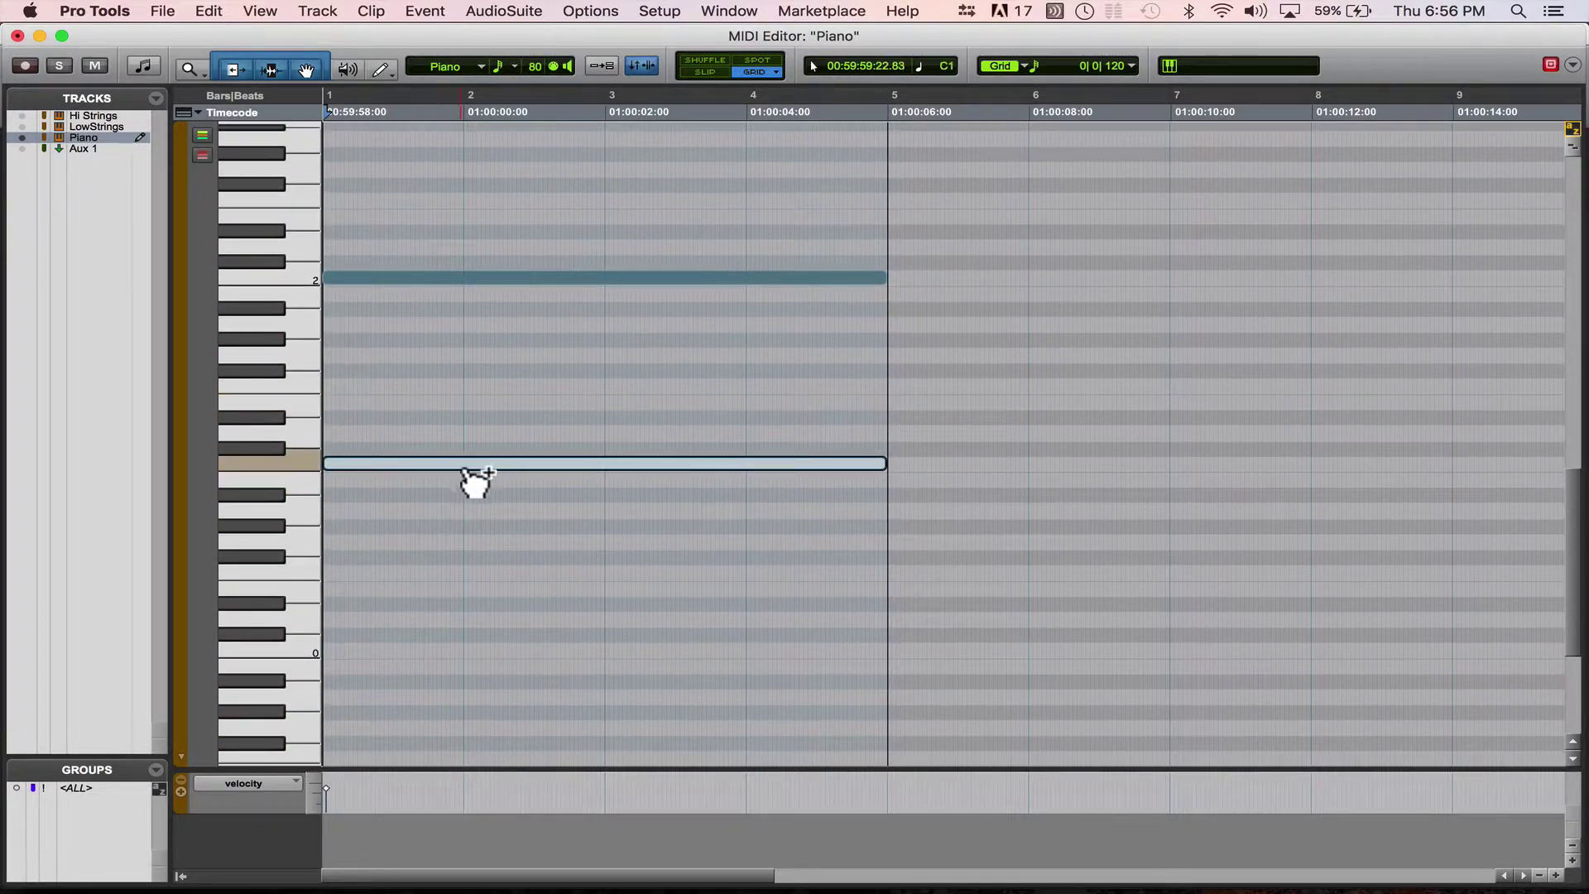
{"action": "left_click_drag", "start_coordinate": [465, 471], "coordinate": [454, 650]}
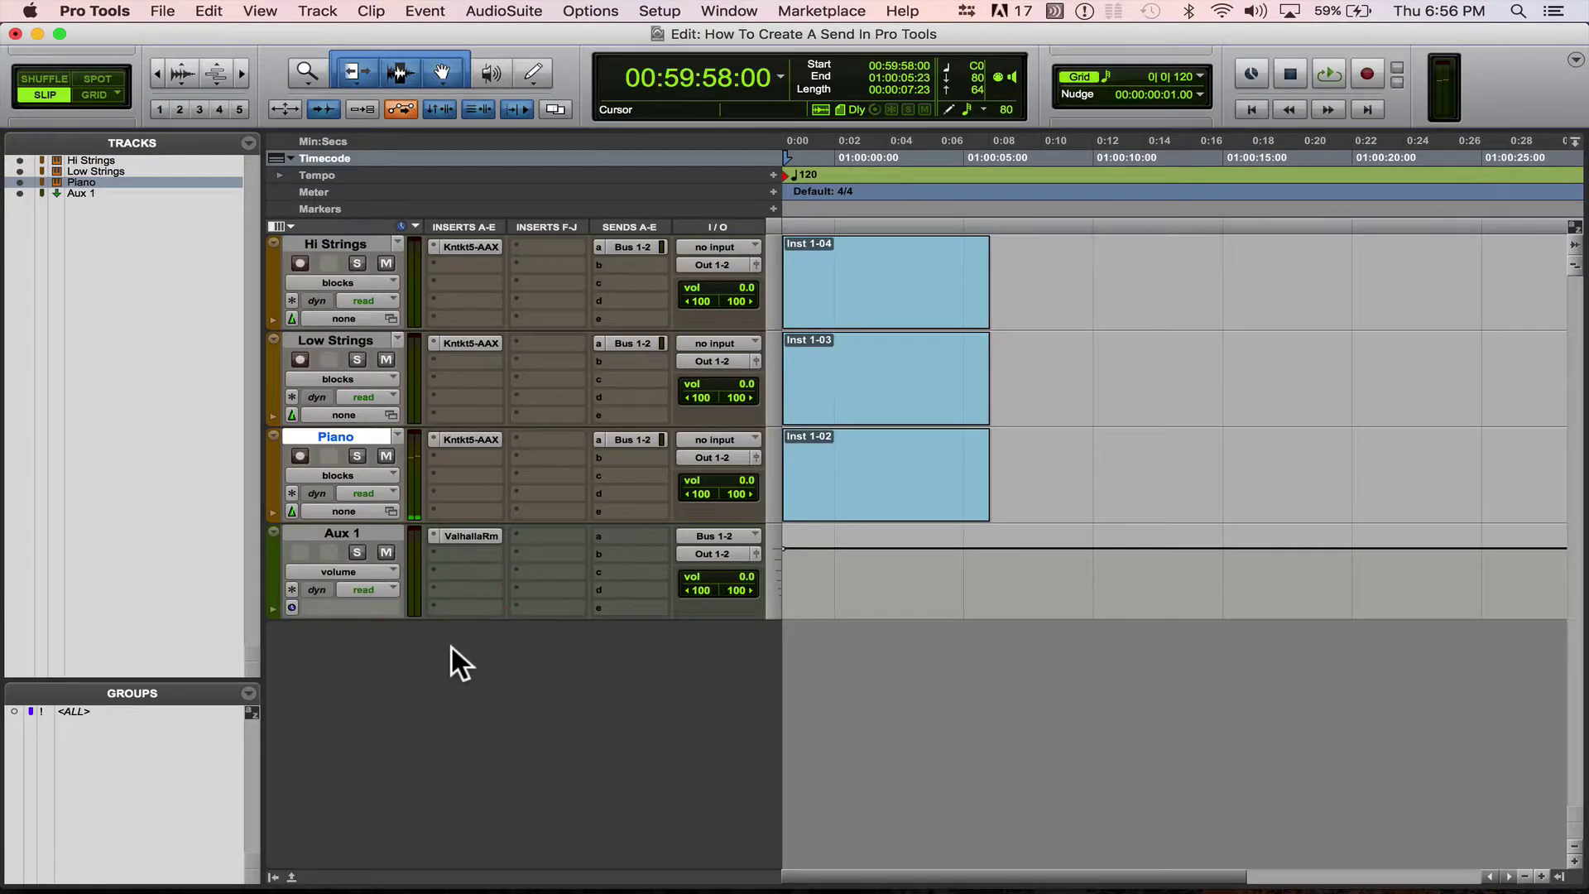
Lower the Hi Strings volume to -10.6 and play back to hear the quieter strings.
{"action": "left_click", "coordinate": [869, 309]}
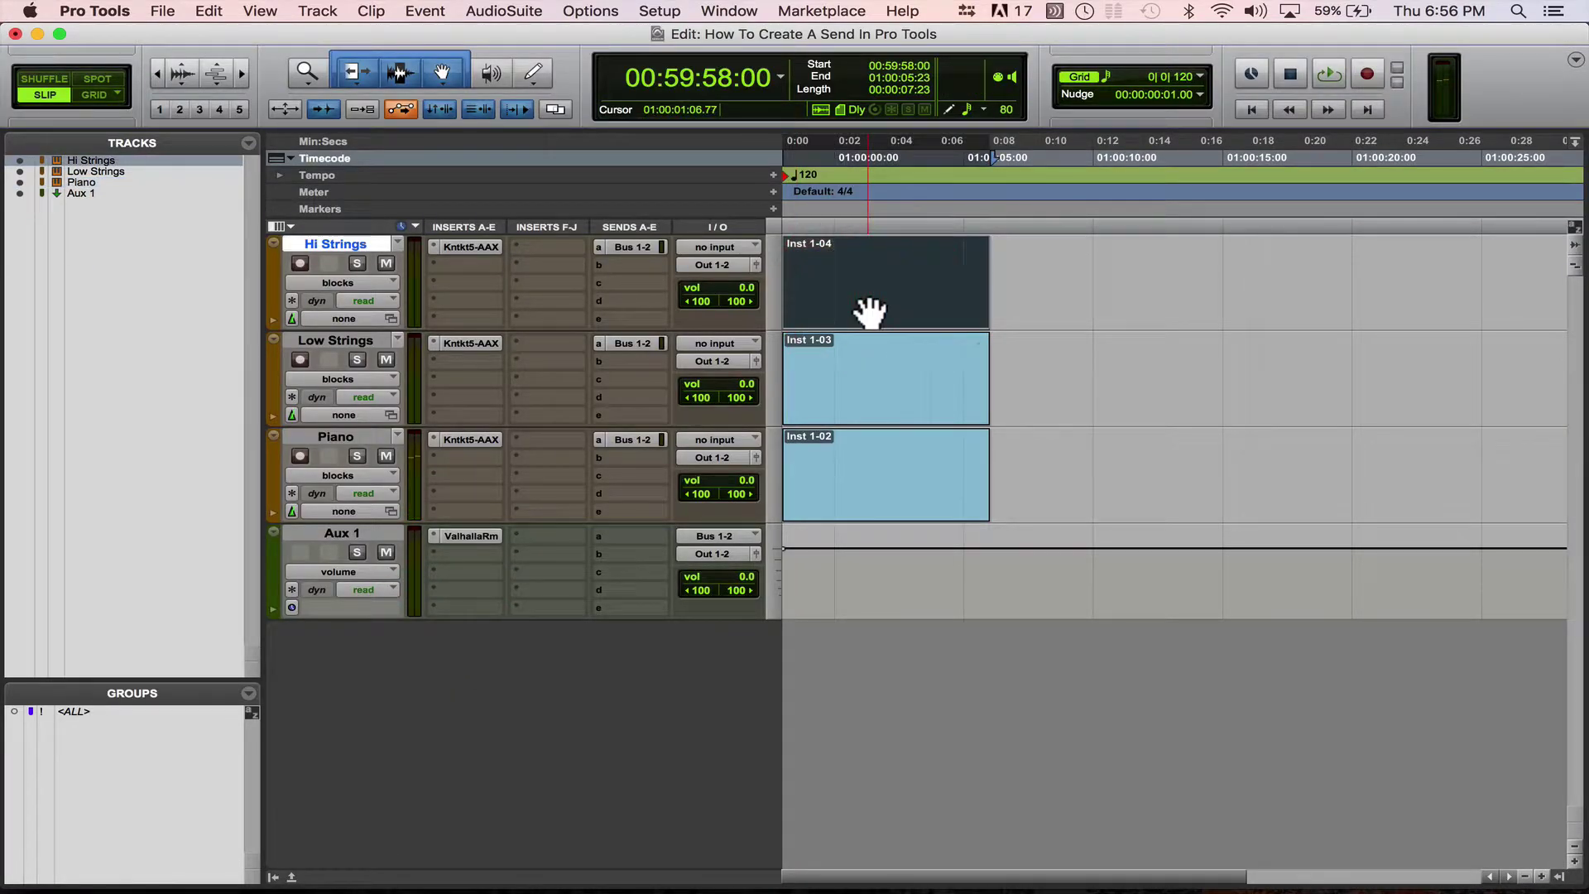
{"action": "key", "text": "space"}
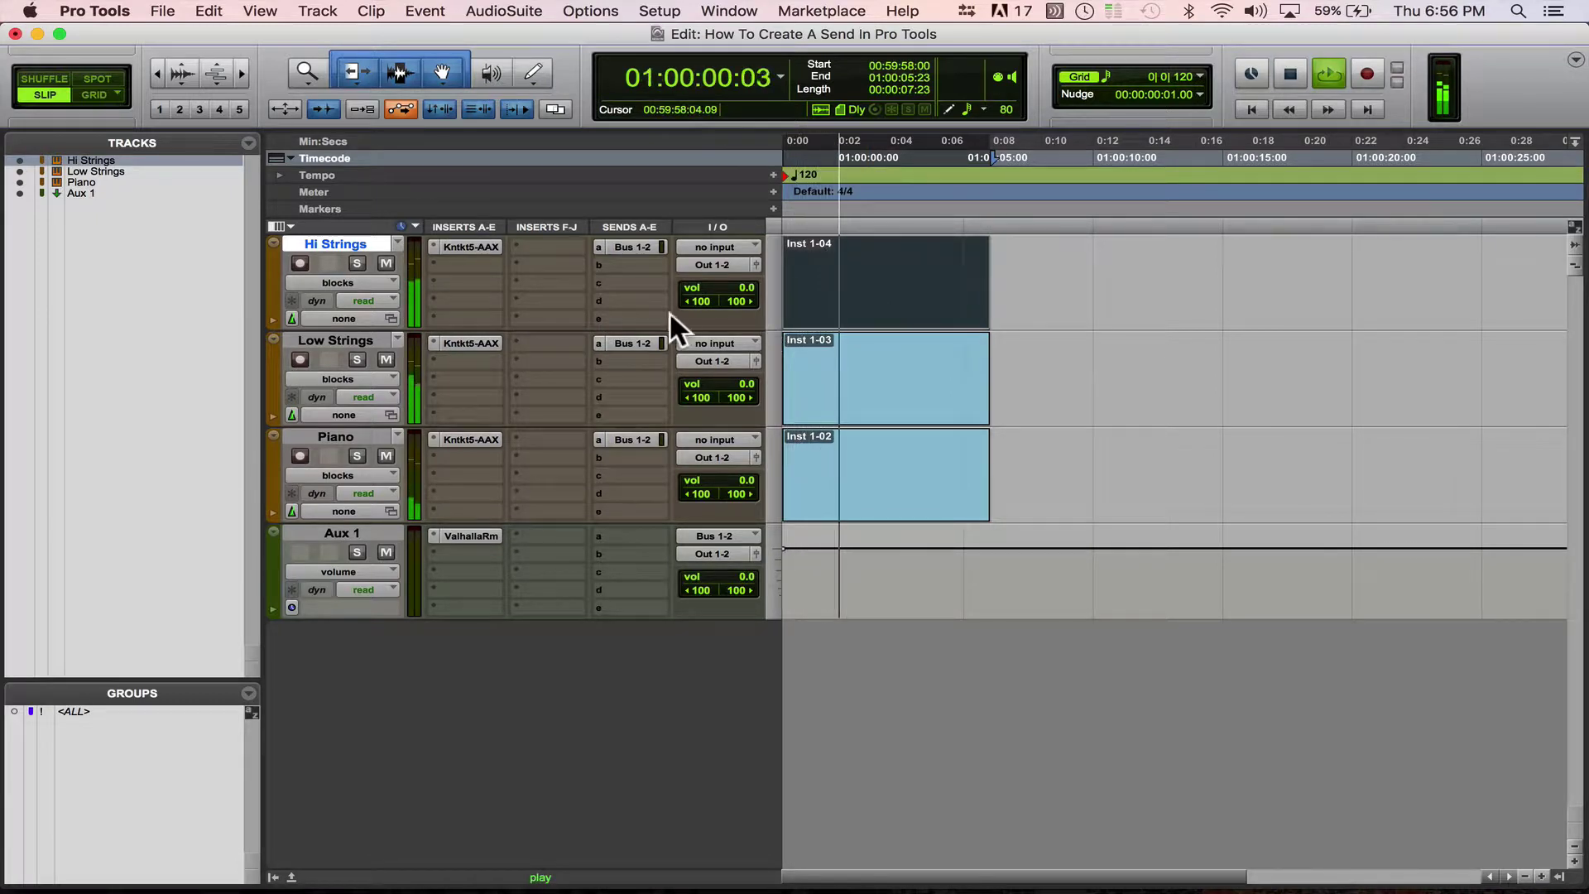
{"action": "key", "text": "space"}
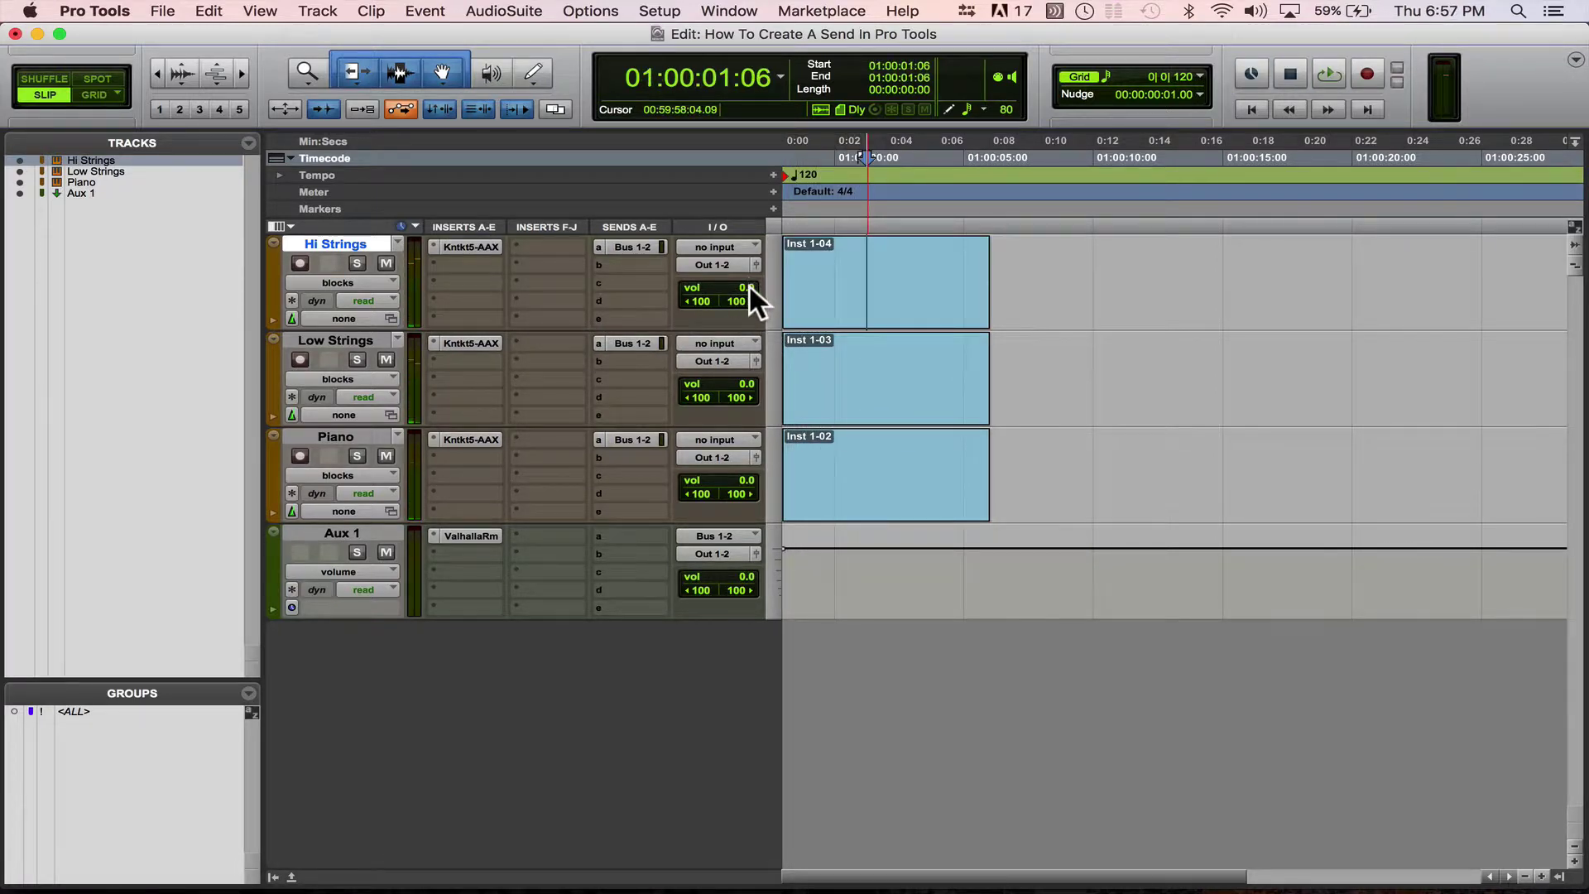
{"action": "left_click_drag", "start_coordinate": [748, 285], "coordinate": [747, 298]}
{"action": "left_click", "coordinate": [865, 323]}
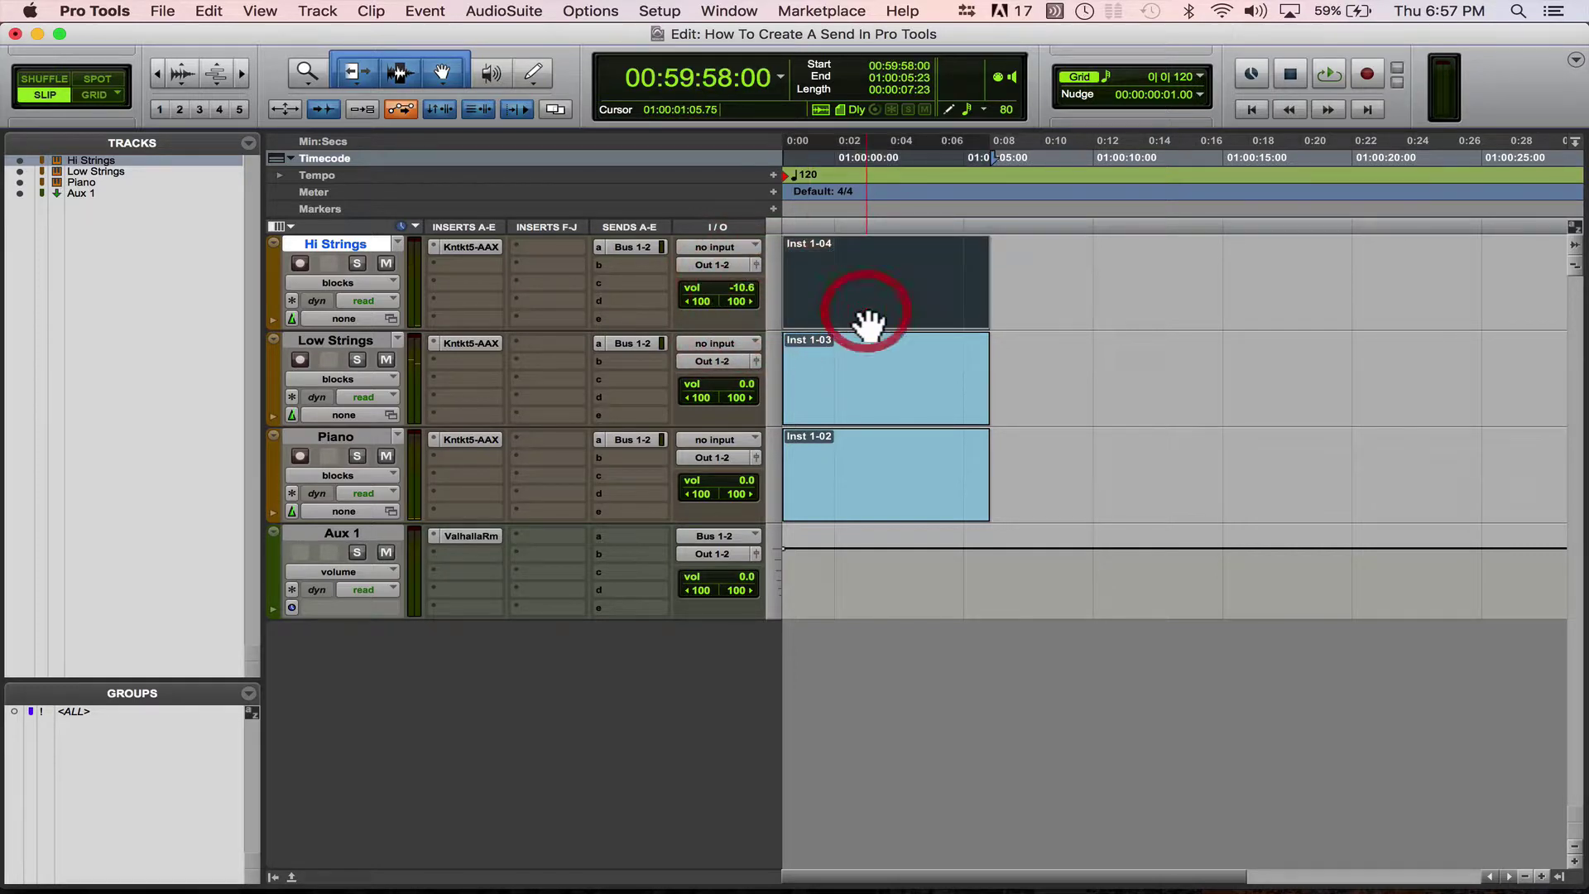
{"action": "key", "text": "space"}
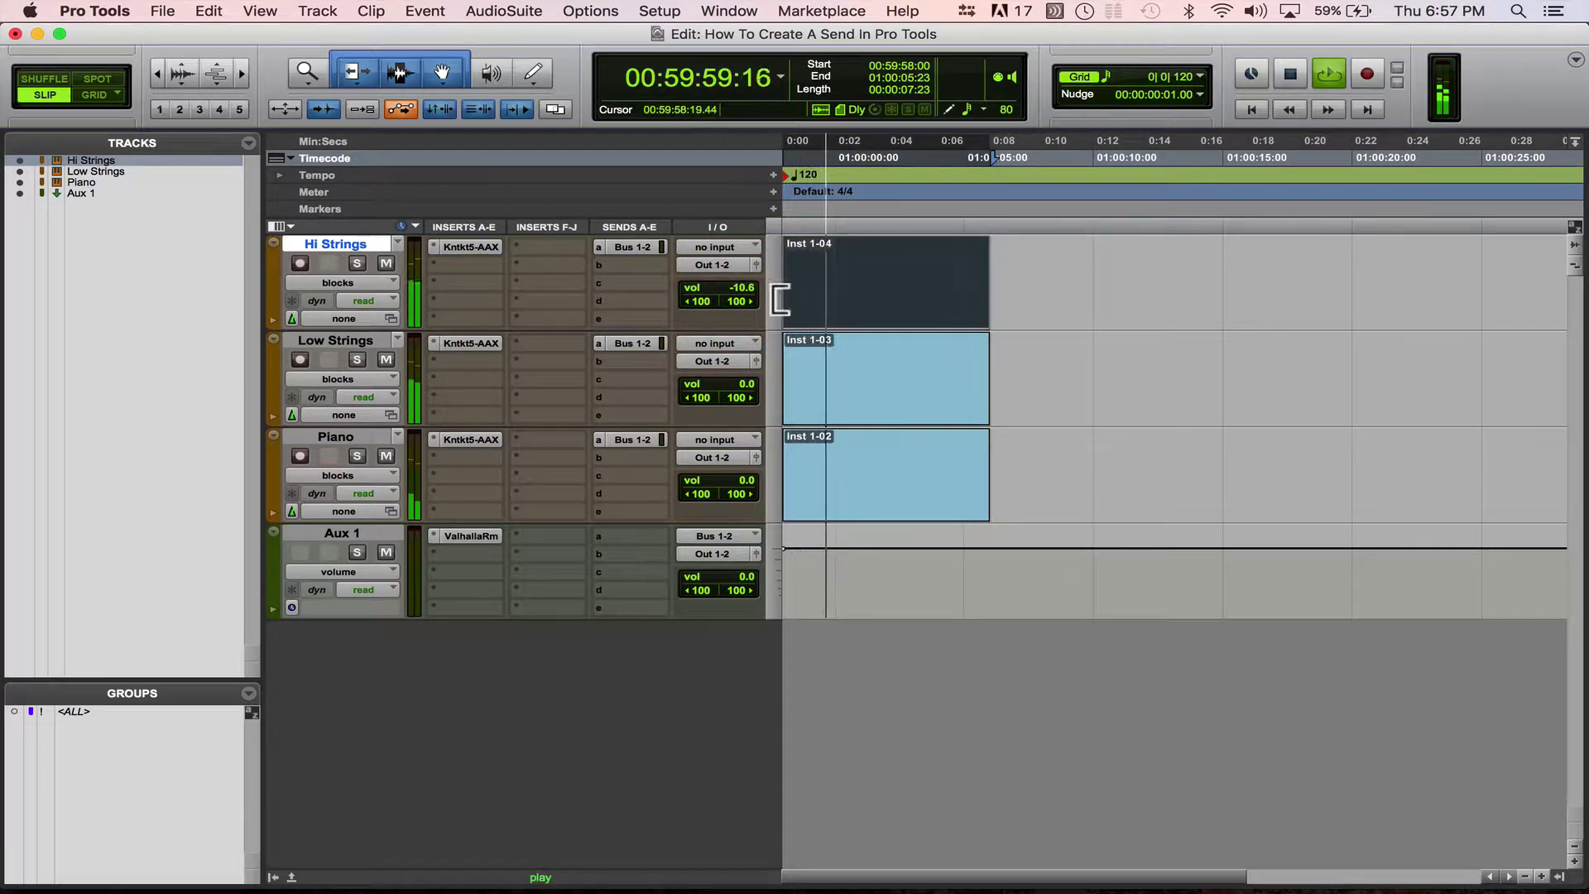
{"action": "key", "text": "space"}
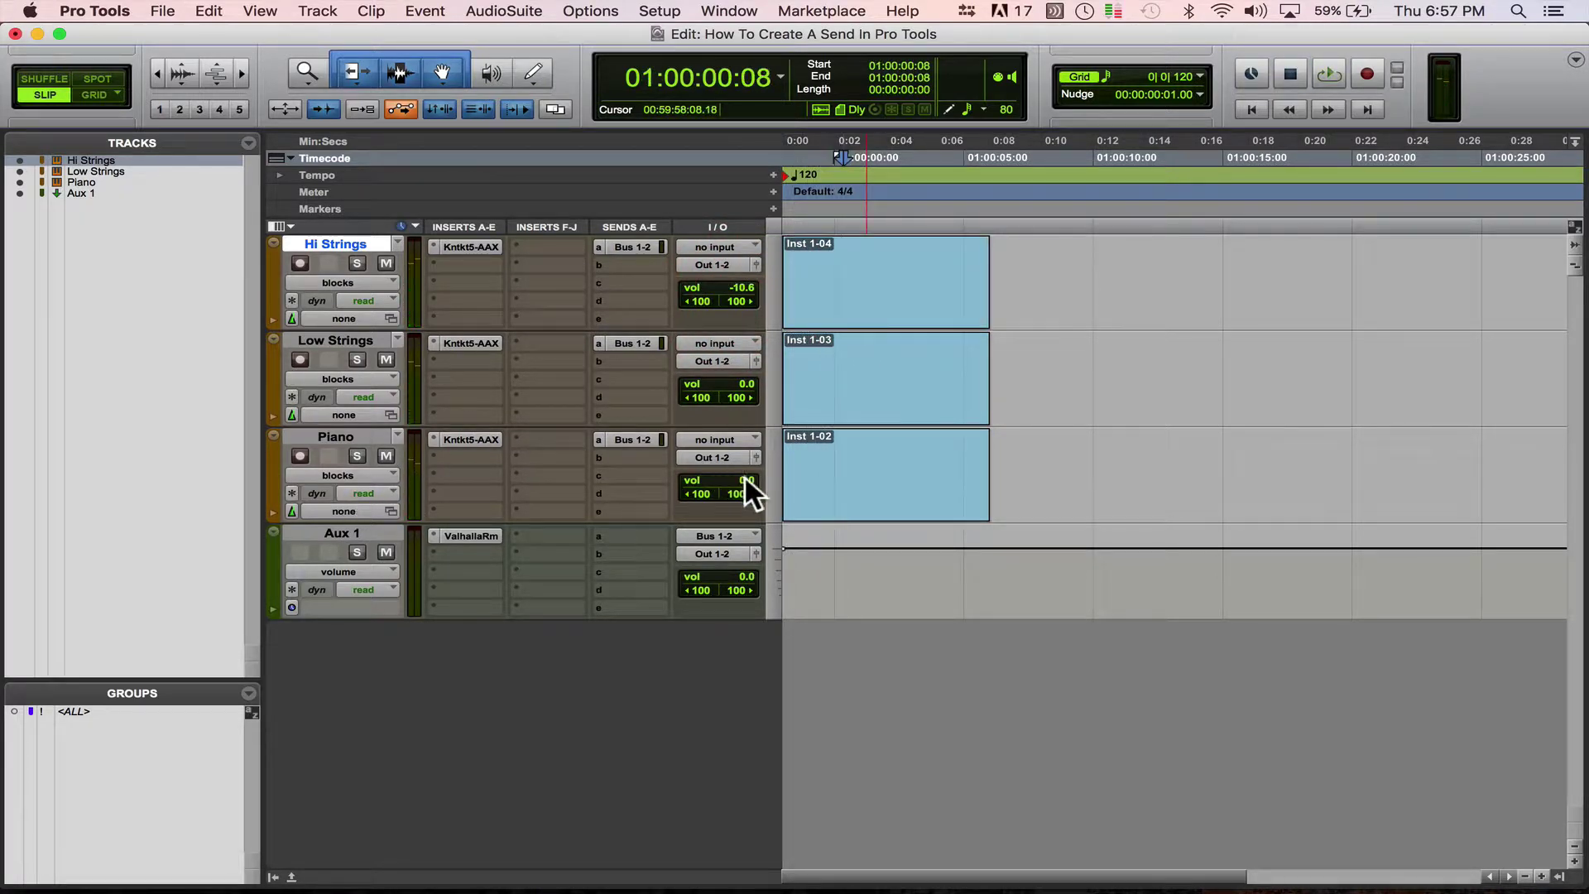
Raise the Piano volume to +5.4, then solo Piano and audition it.
{"action": "left_click_drag", "start_coordinate": [745, 477], "coordinate": [741, 467]}
{"action": "left_click", "coordinate": [826, 497]}
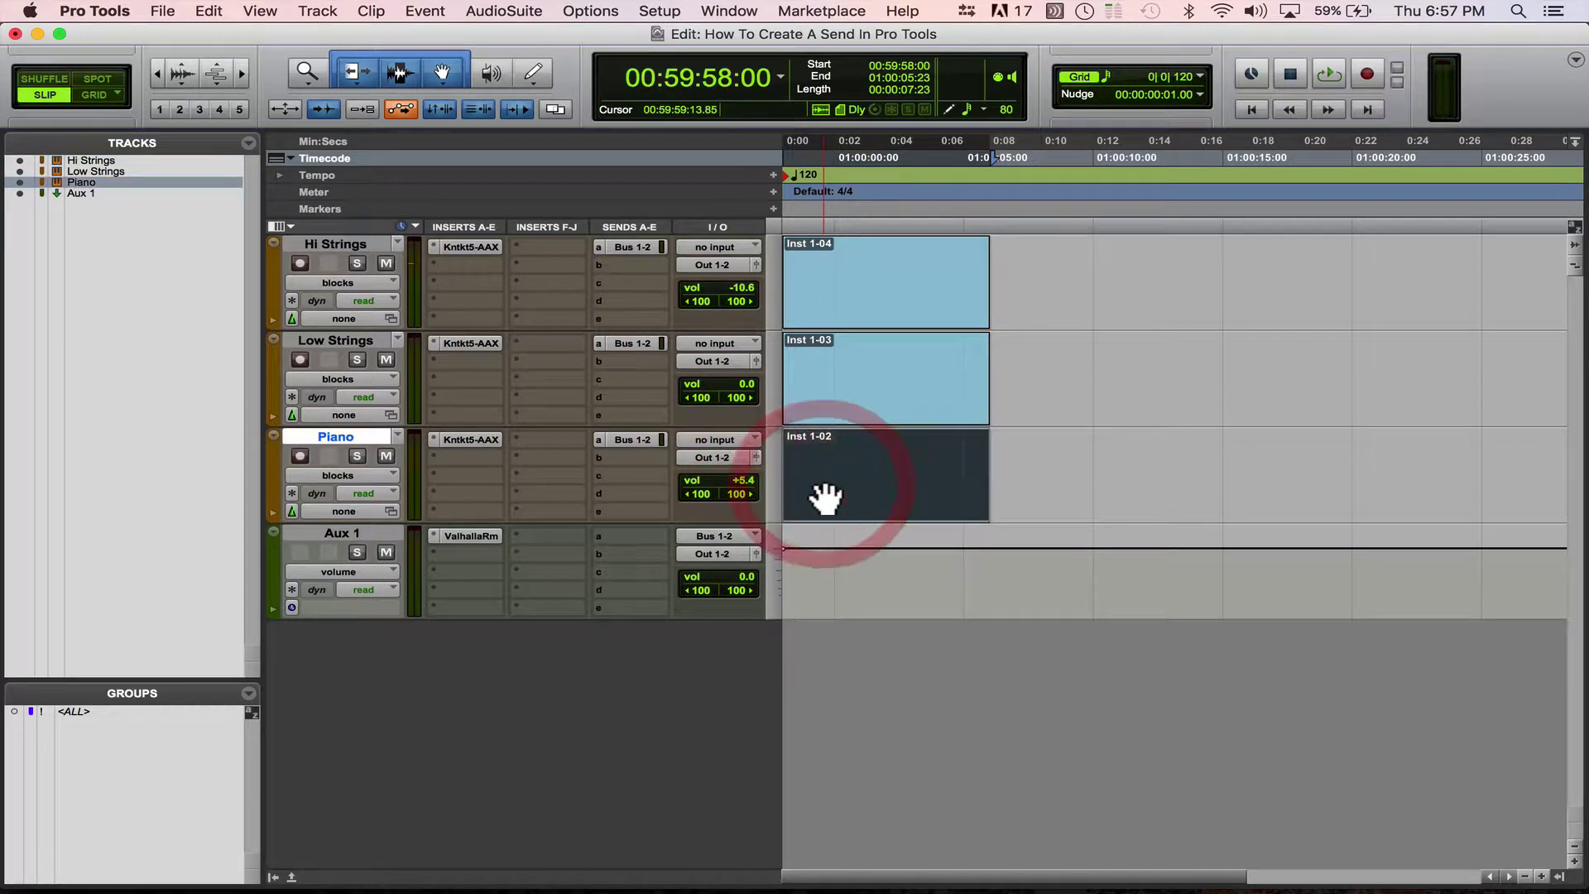
{"action": "key", "text": "shift+s"}
{"action": "key", "text": "space"}
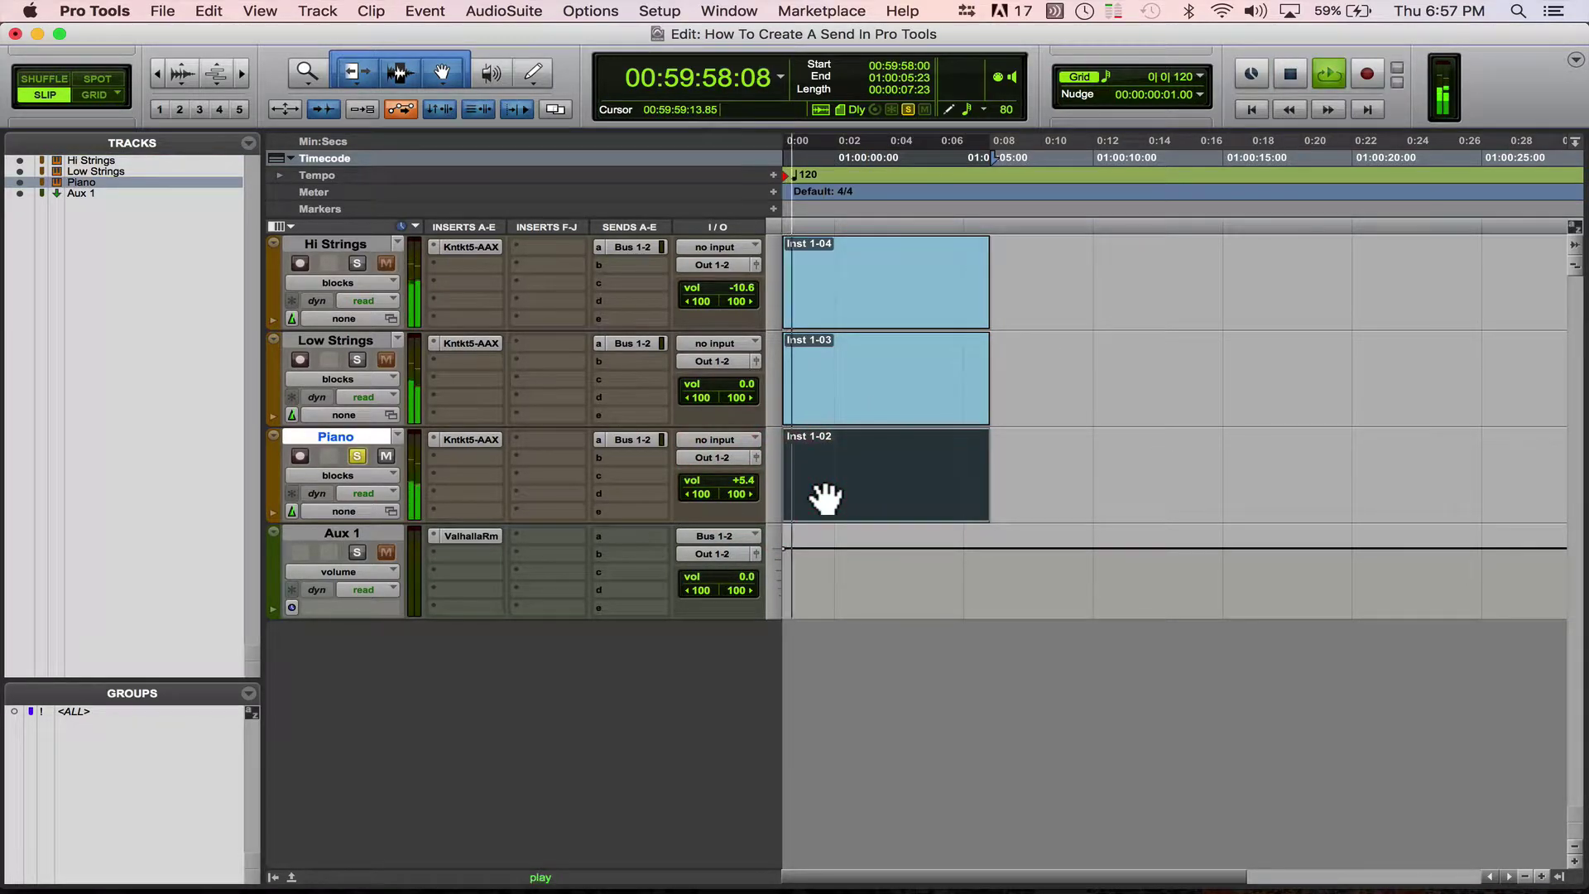
{"action": "key", "text": "space"}
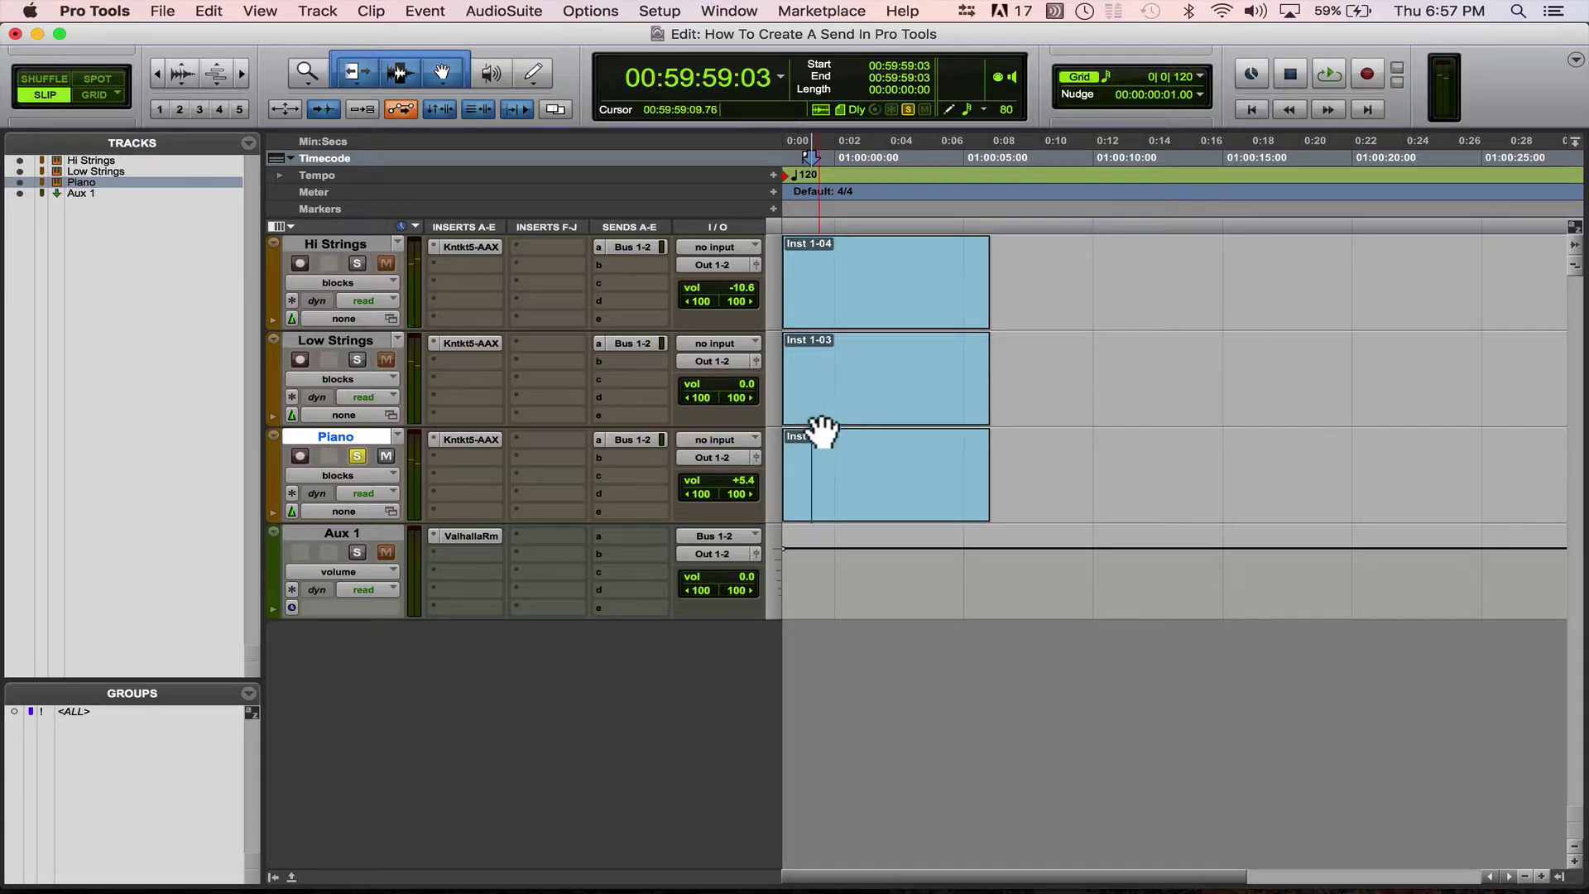
Audition Low Strings soloed, then Hi Strings soloed, each played back in turn.
{"action": "left_click", "coordinate": [841, 408]}
{"action": "key", "text": "shift+s"}
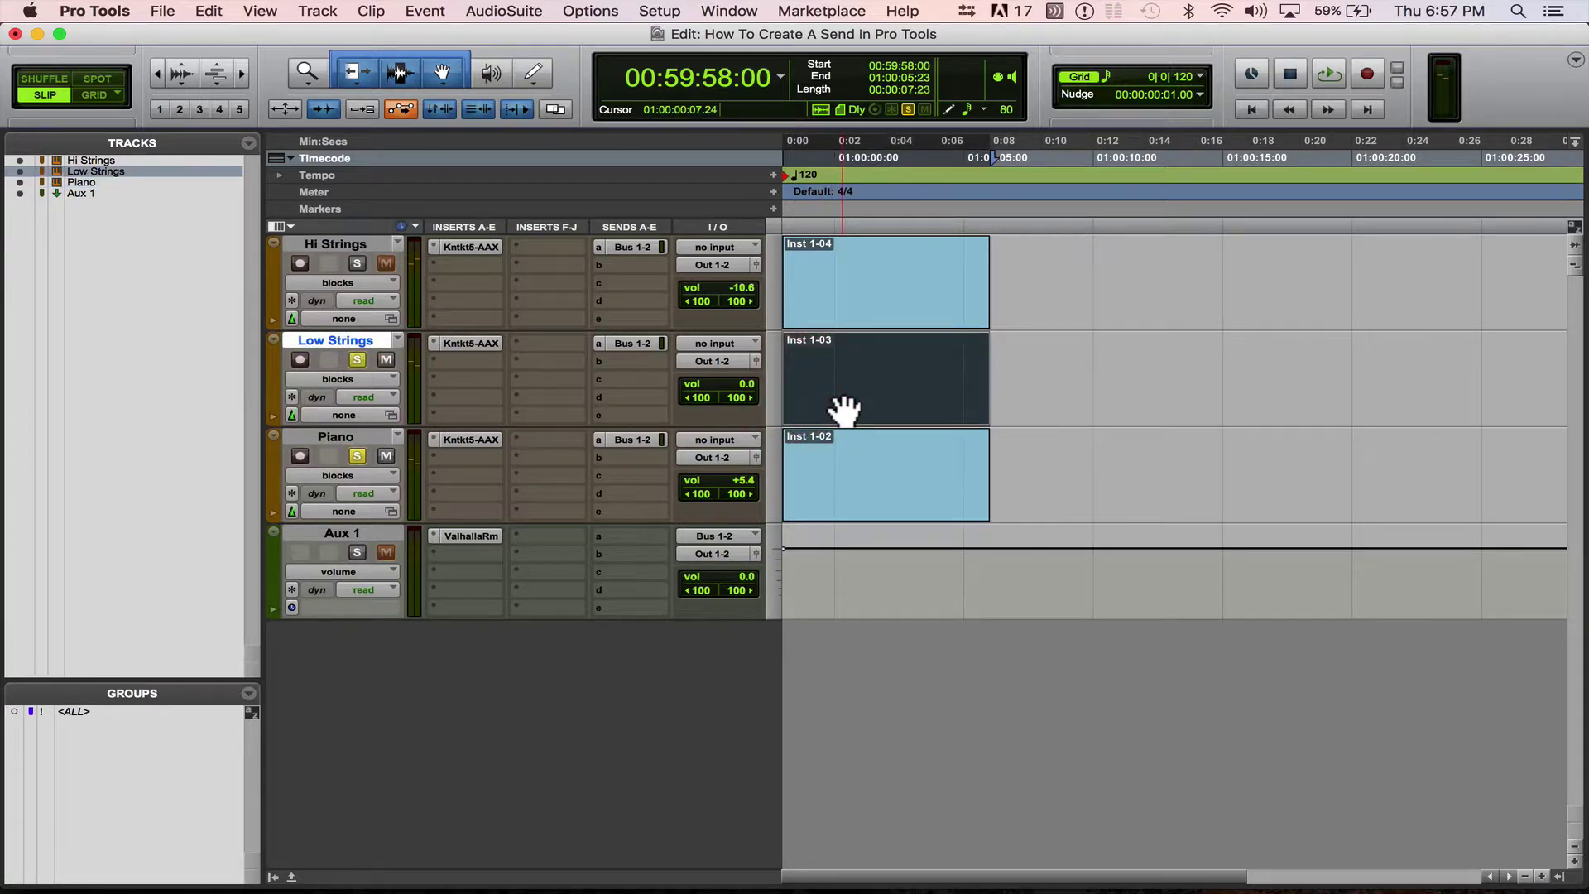
{"action": "left_click", "coordinate": [358, 456]}
{"action": "key", "text": "space"}
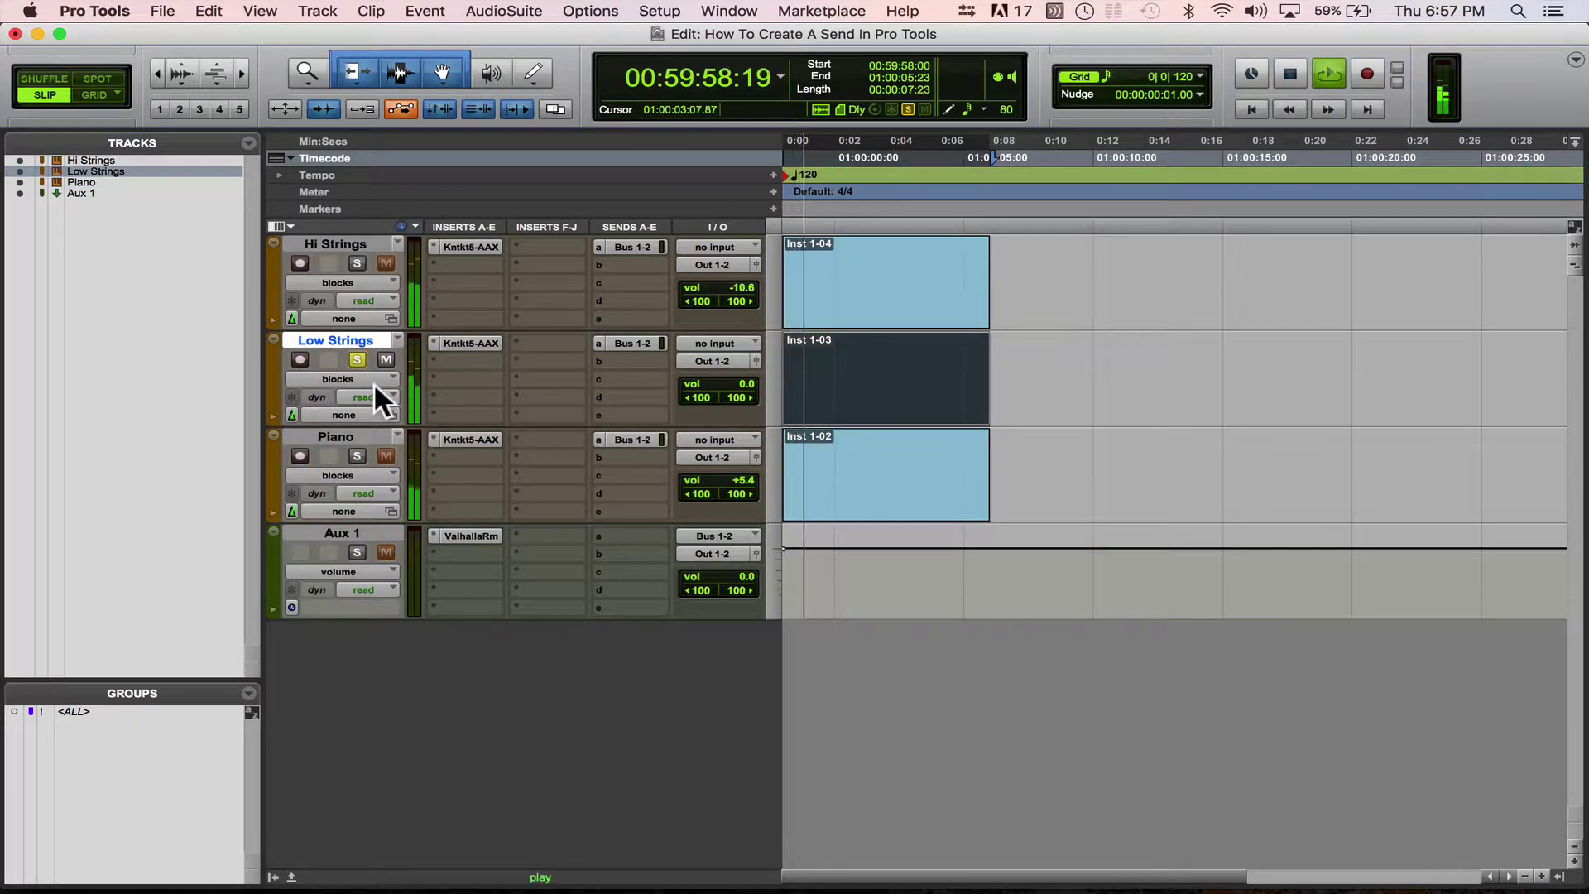
{"action": "key", "text": "space"}
{"action": "left_click", "coordinate": [357, 359]}
{"action": "left_click", "coordinate": [356, 263]}
{"action": "left_click", "coordinate": [848, 324]}
{"action": "key", "text": "space"}
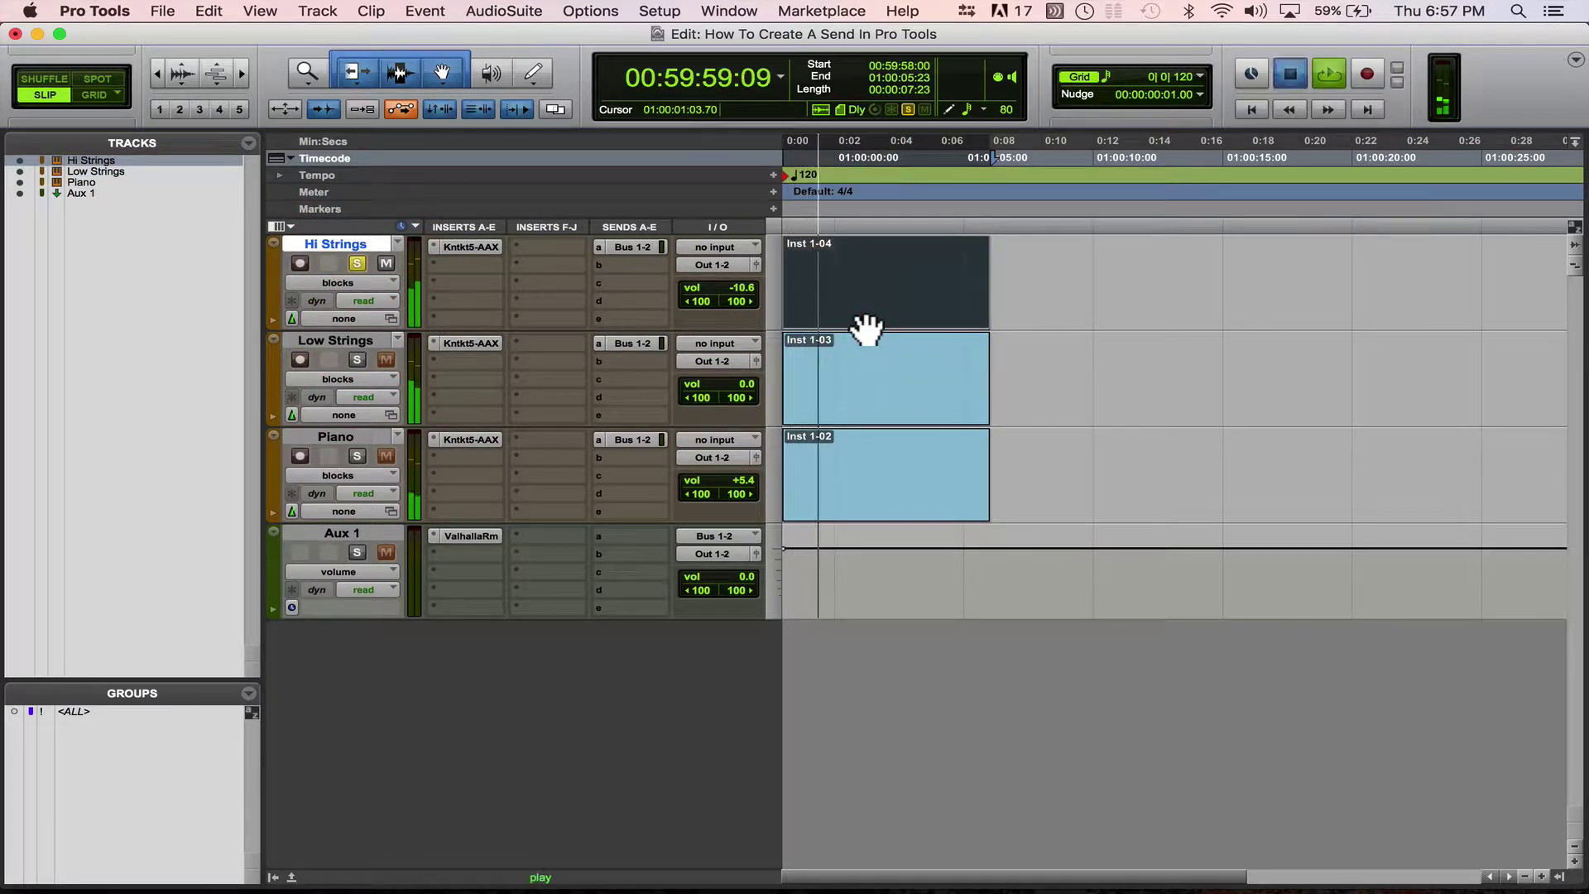
{"action": "key", "text": "space"}
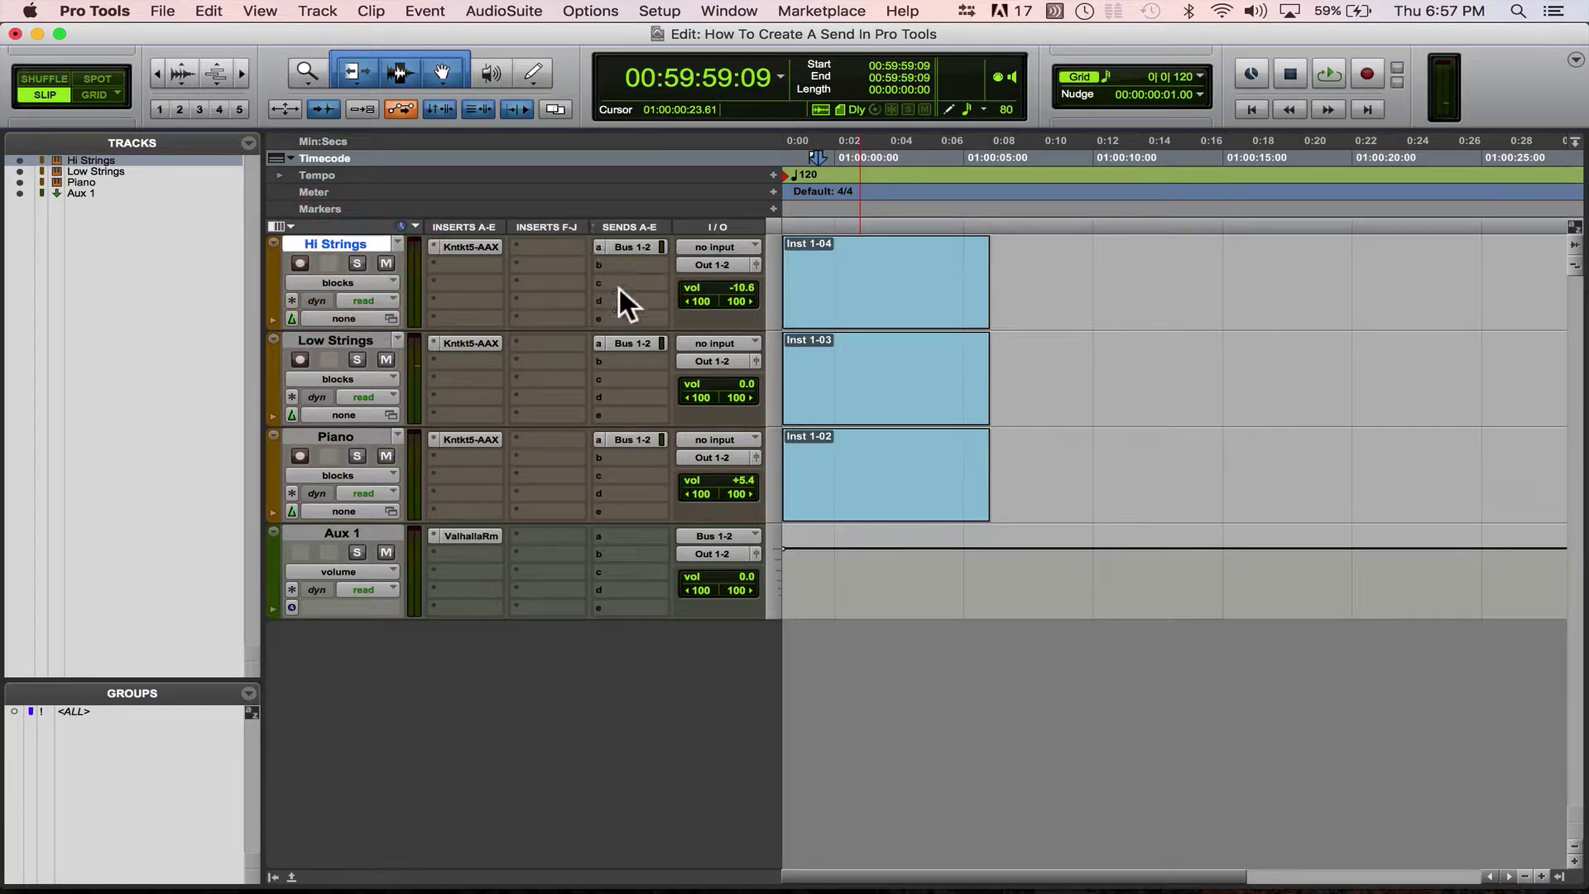
Select the Bus 1-2 sends on Low Strings, Piano and Hi Strings, then play back.
{"action": "left_click", "coordinate": [634, 343]}
{"action": "left_click", "coordinate": [633, 438], "text": "shift"}
{"action": "left_click", "coordinate": [643, 252], "text": "shift"}
{"action": "left_click", "coordinate": [898, 323]}
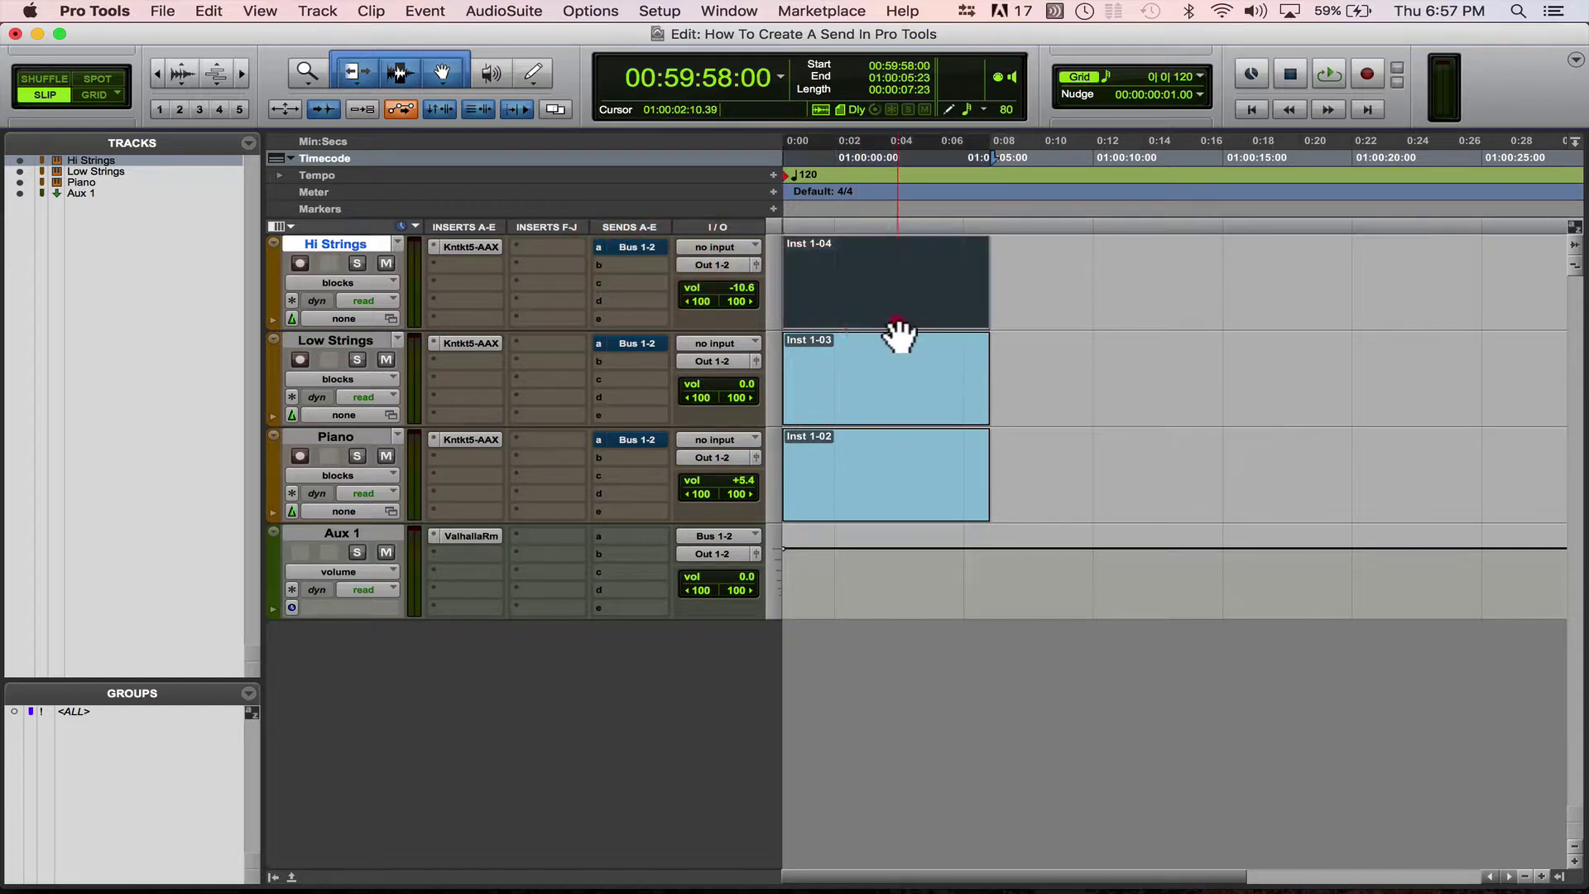
{"action": "key", "text": "space"}
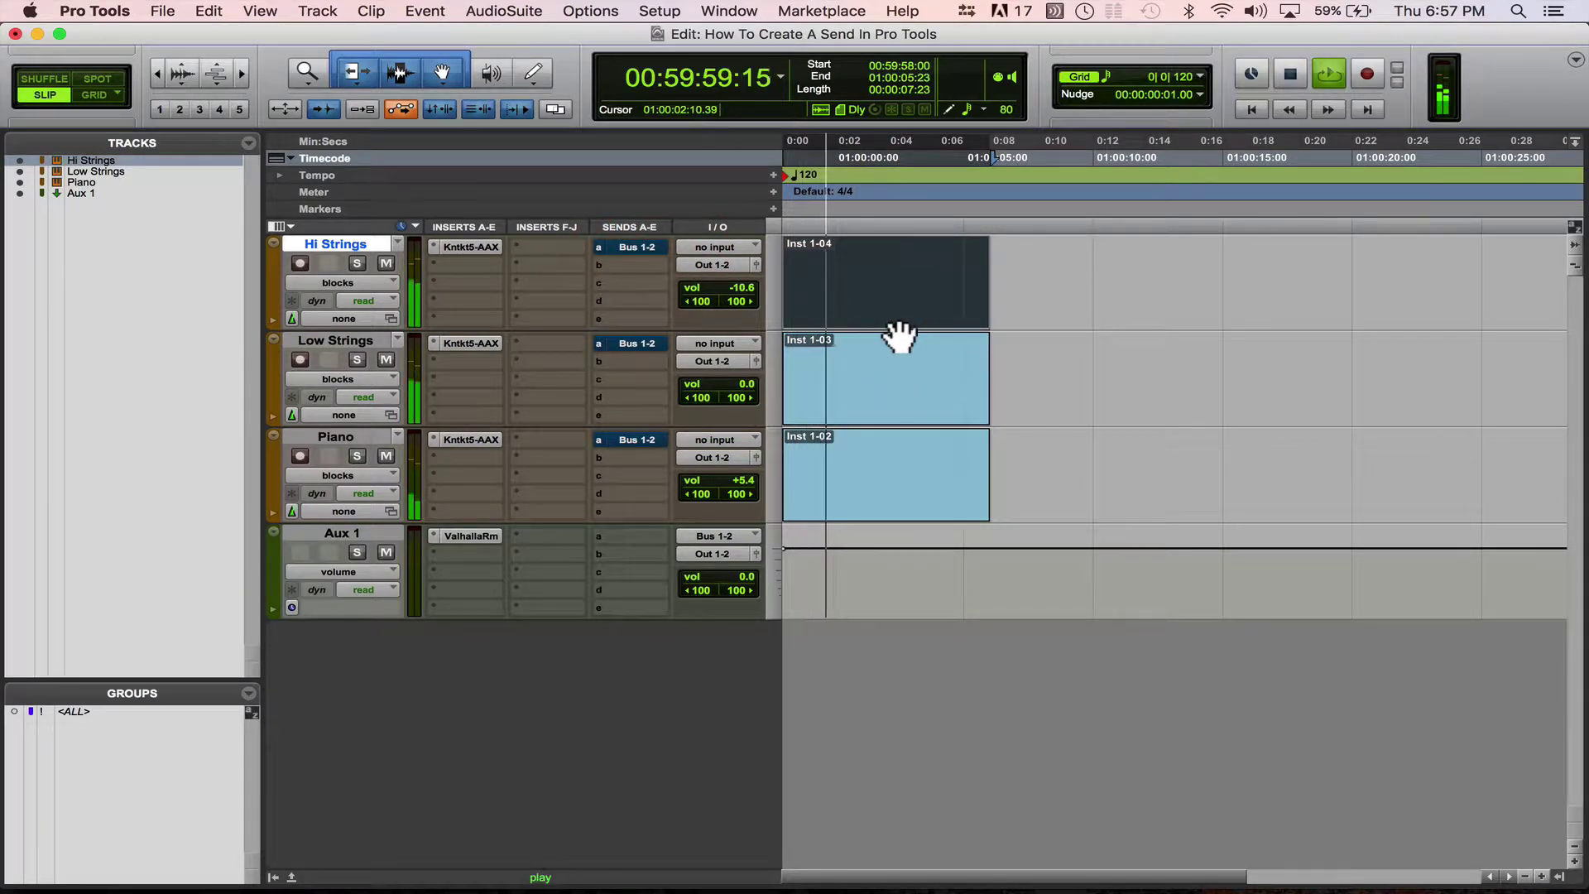
{"action": "key", "text": "space"}
Switch the solo from Hi Strings to Piano and play the Piano clip.
{"action": "left_click", "coordinate": [899, 327]}
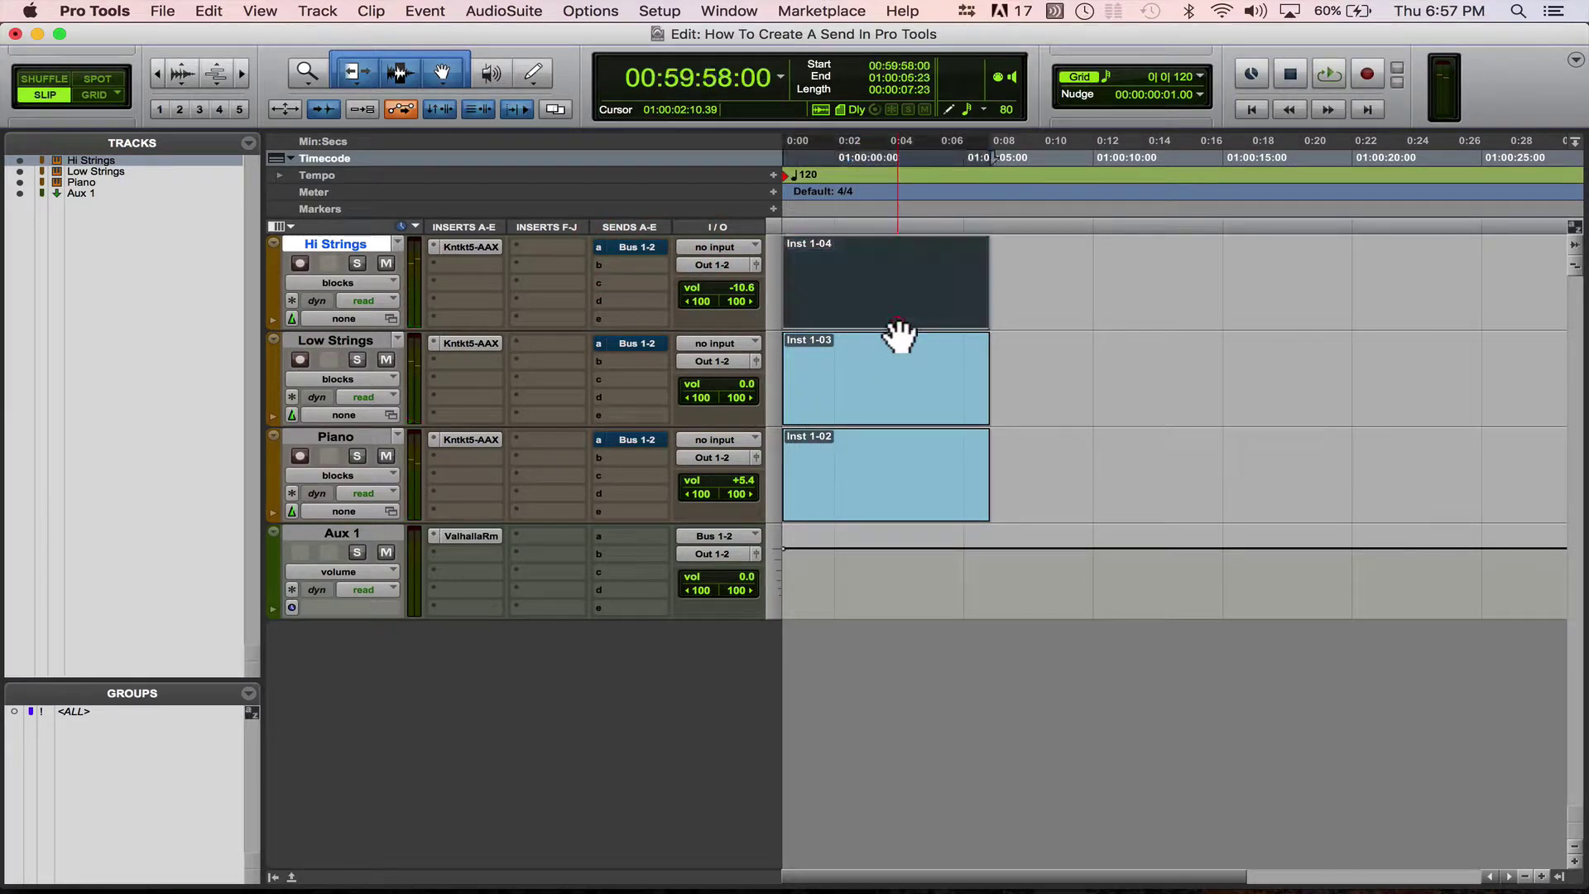
{"action": "left_click", "coordinate": [358, 260]}
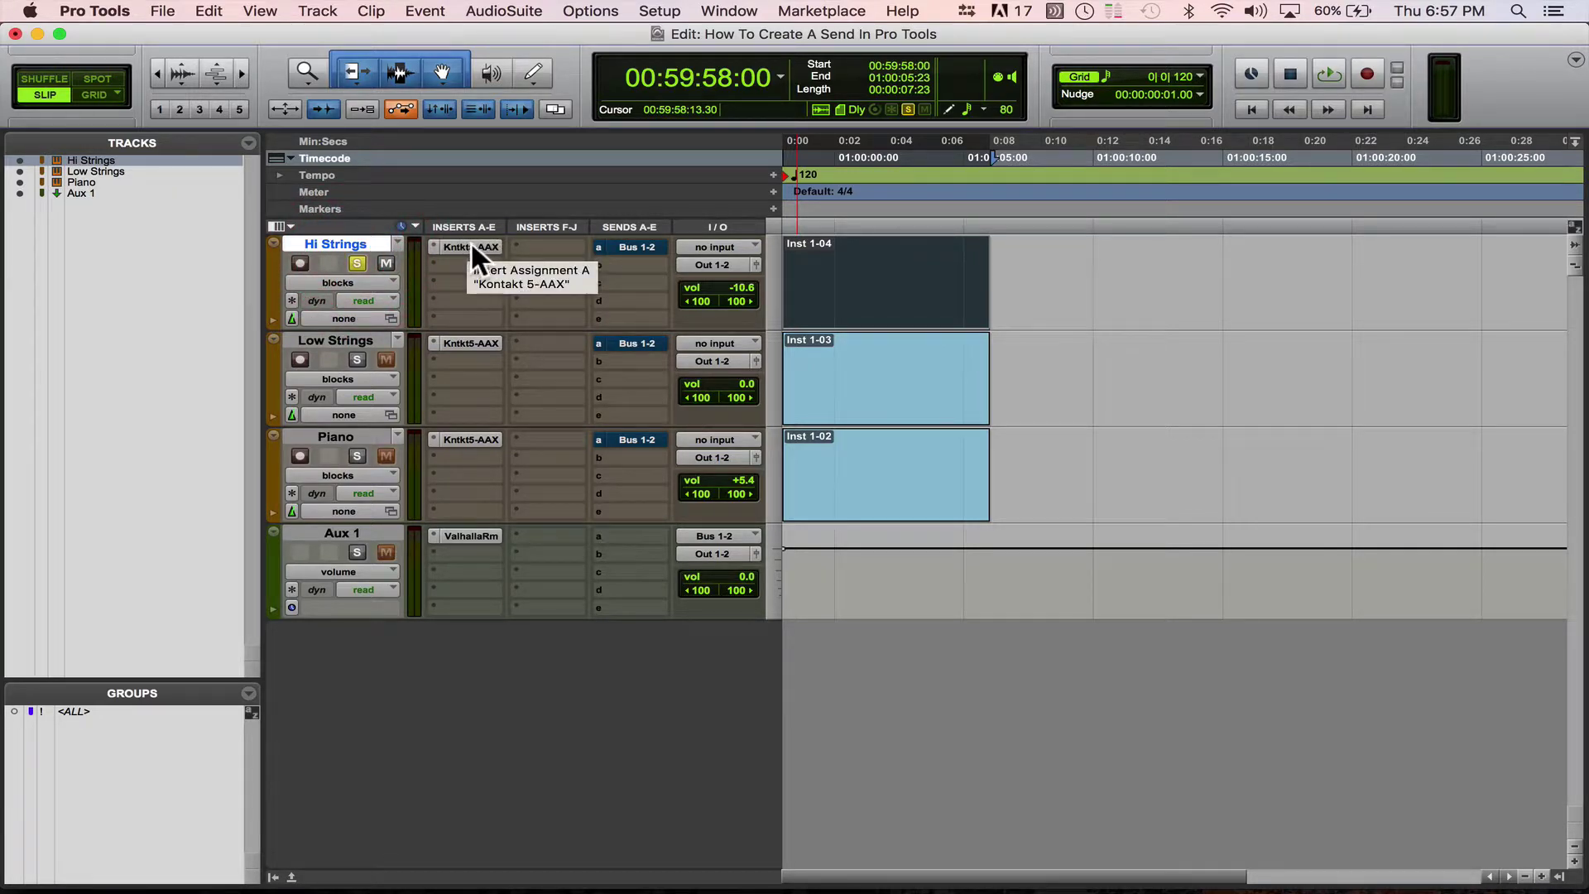
{"action": "left_click", "coordinate": [357, 263]}
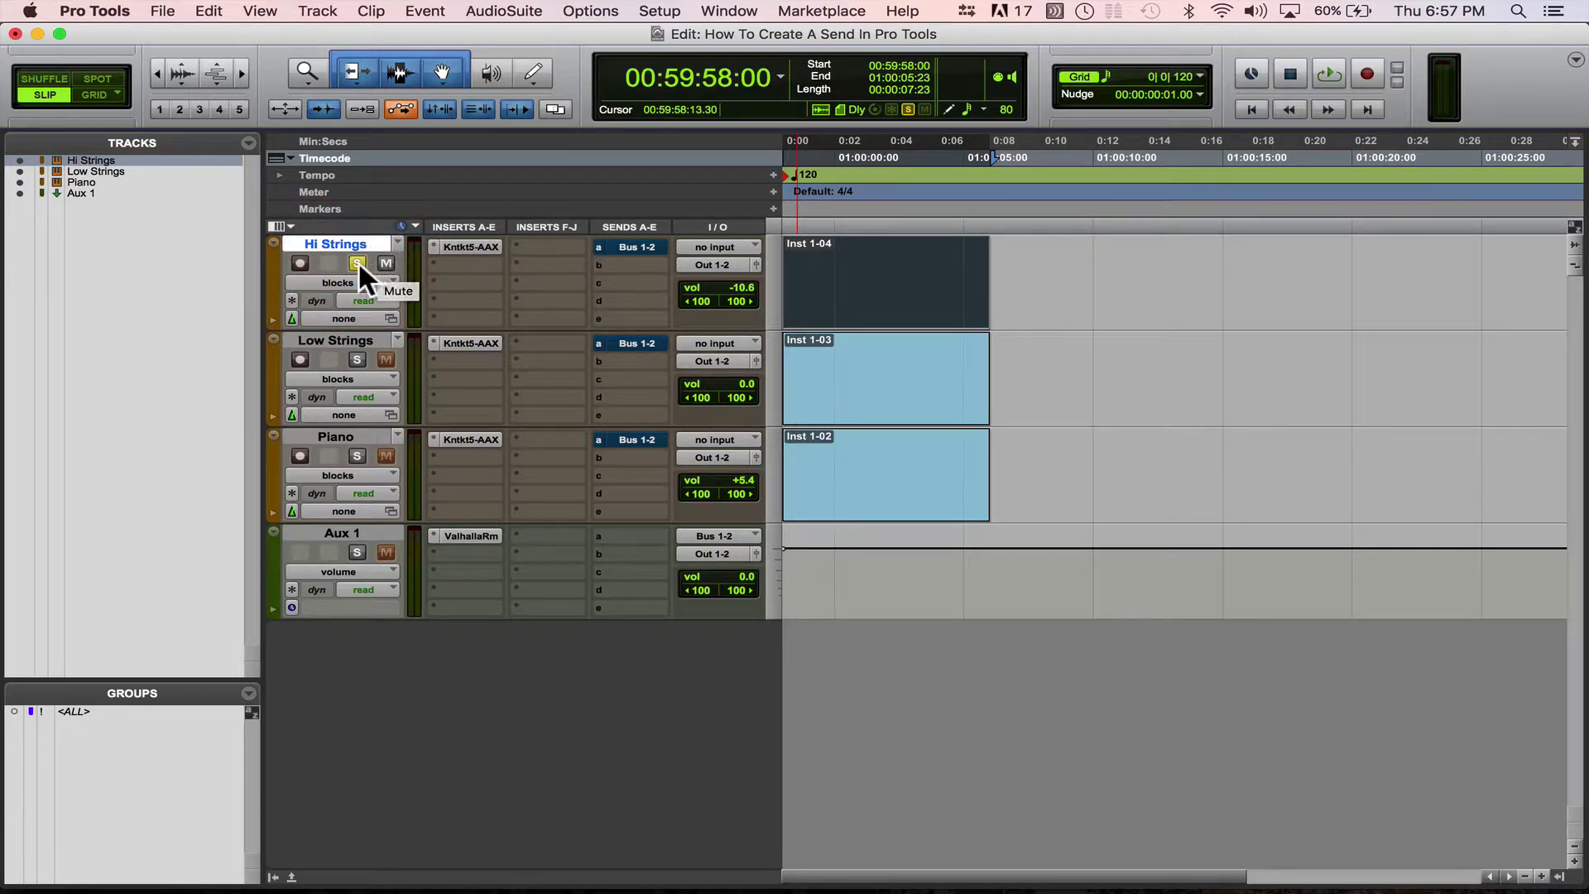
{"action": "left_click", "coordinate": [357, 456]}
{"action": "left_click", "coordinate": [841, 526]}
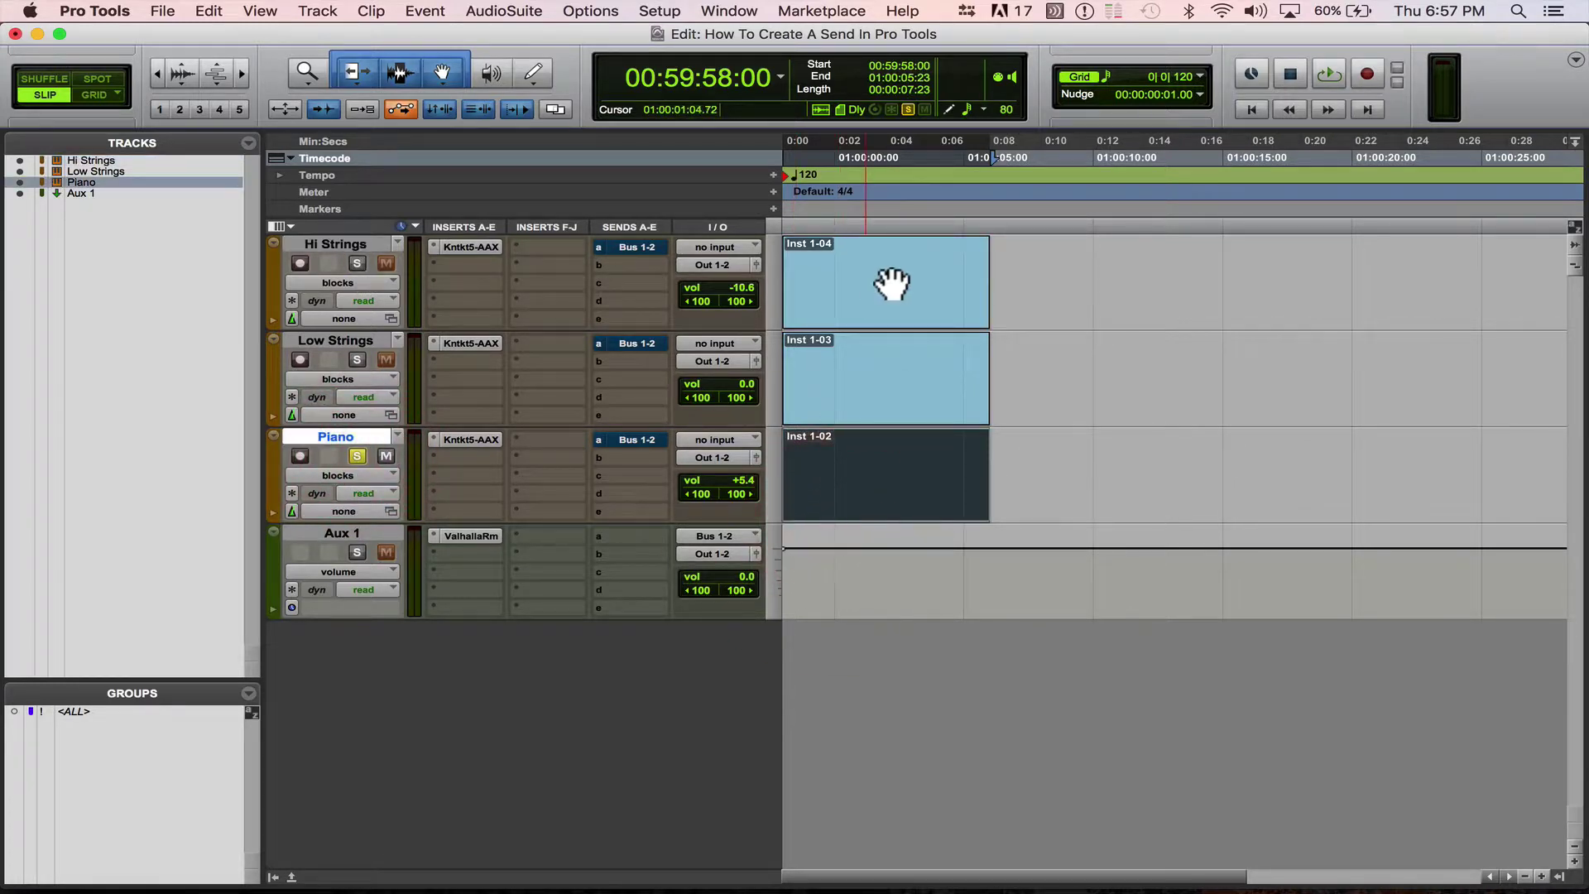
{"action": "key", "text": "space"}
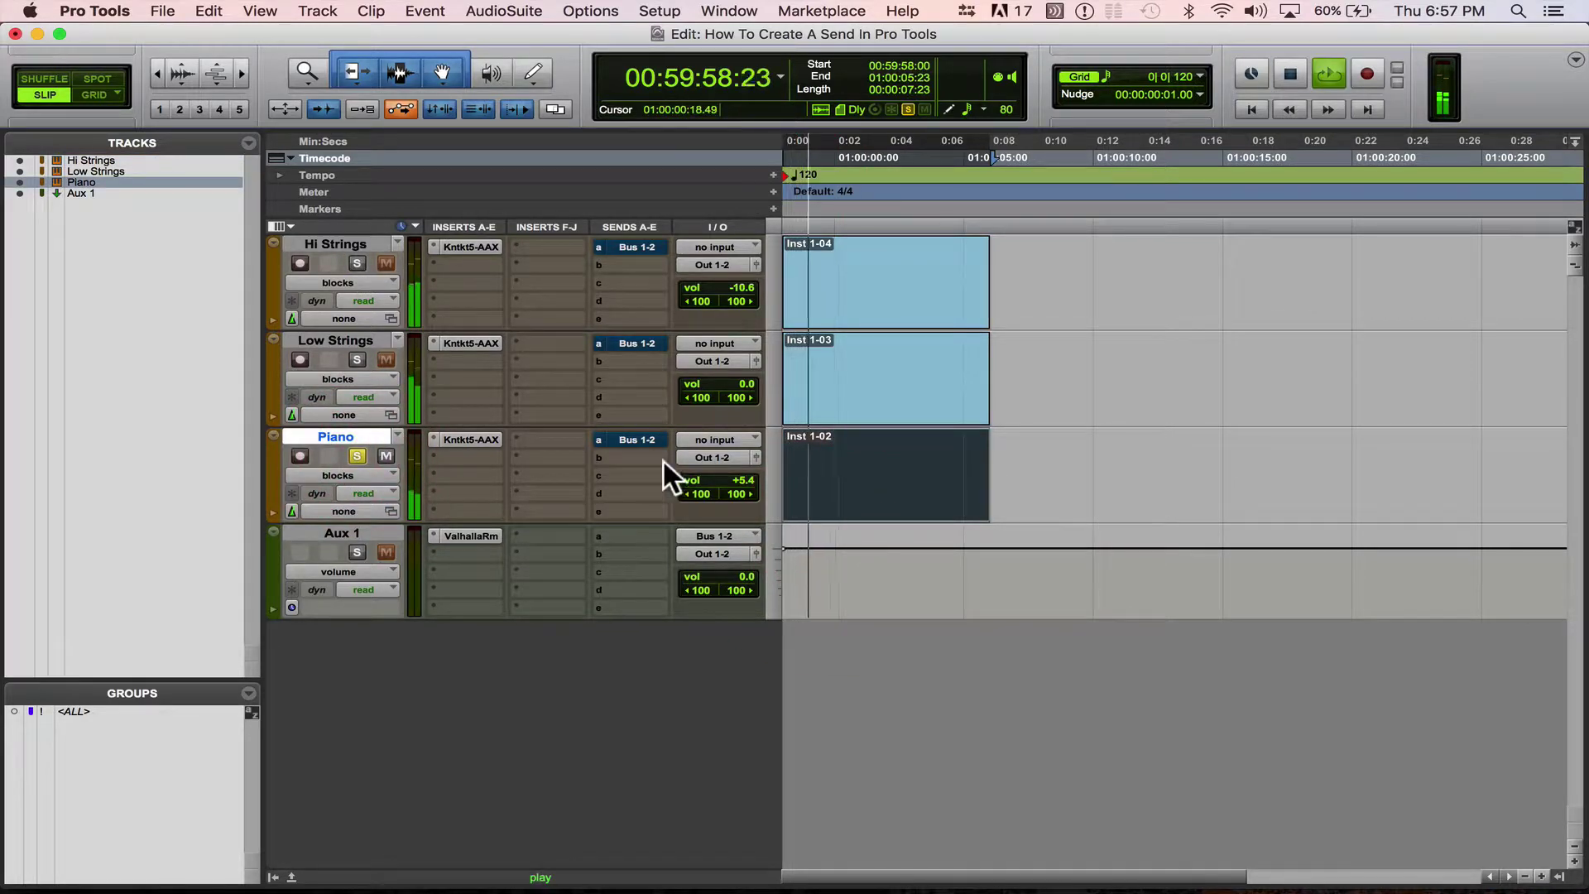
{"action": "key", "text": "space"}
Raise Piano's Bus 1-2 send to +12.0 during playback and move its window aside.
{"action": "left_click", "coordinate": [639, 438]}
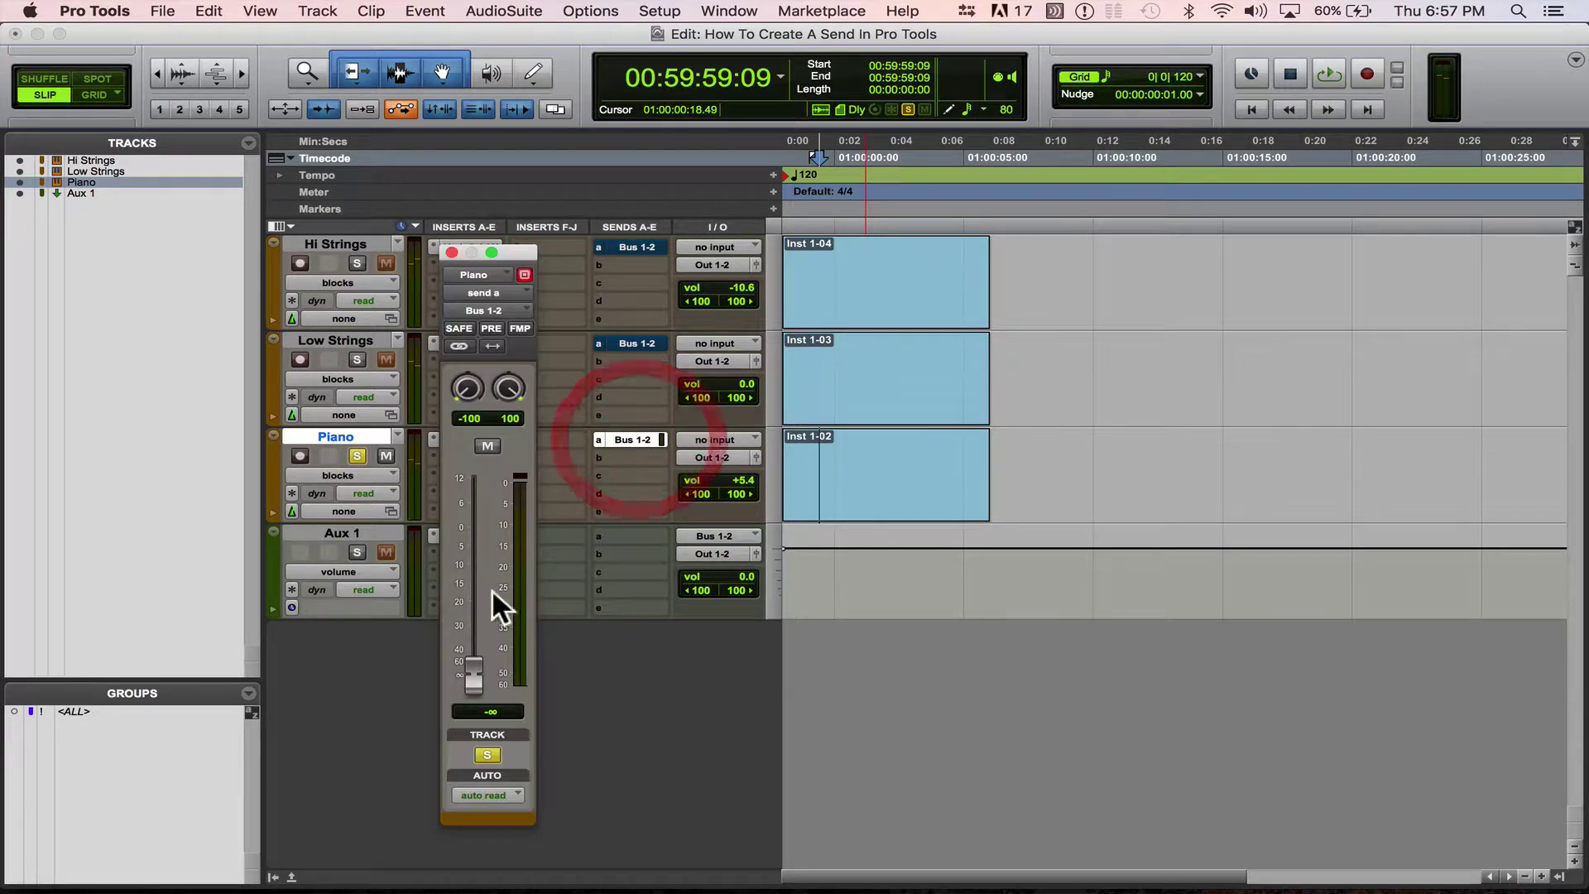
{"action": "left_click", "coordinate": [835, 488]}
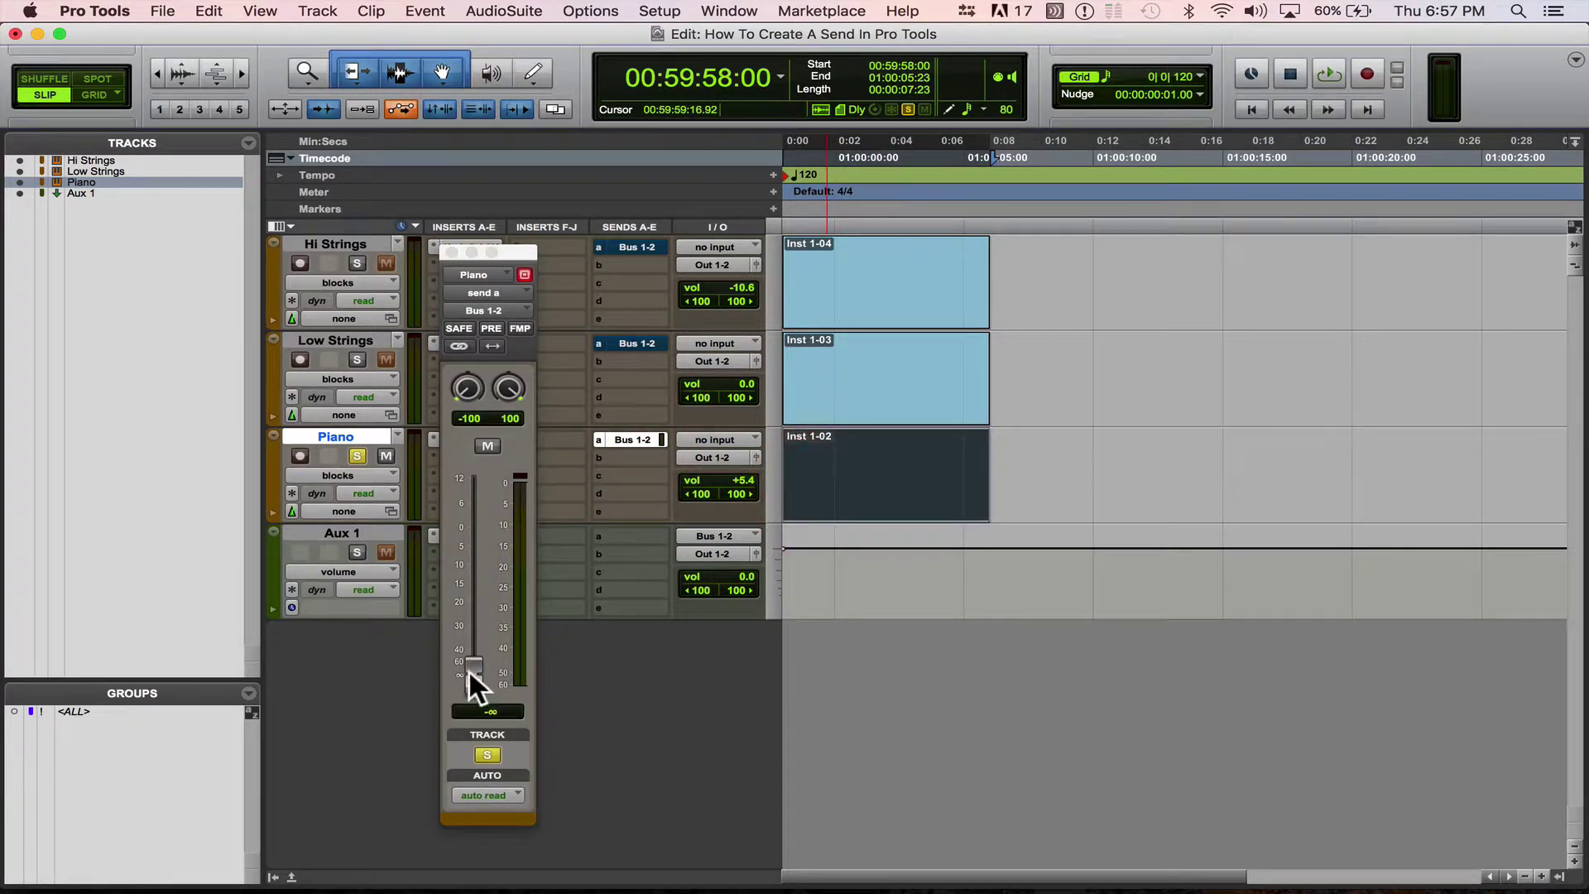
{"action": "key", "text": "space"}
{"action": "left_click_drag", "start_coordinate": [467, 669], "coordinate": [478, 375]}
{"action": "key", "text": "space"}
{"action": "key", "text": "space"}
{"action": "key", "text": "space"}
{"action": "left_click", "coordinate": [868, 495]}
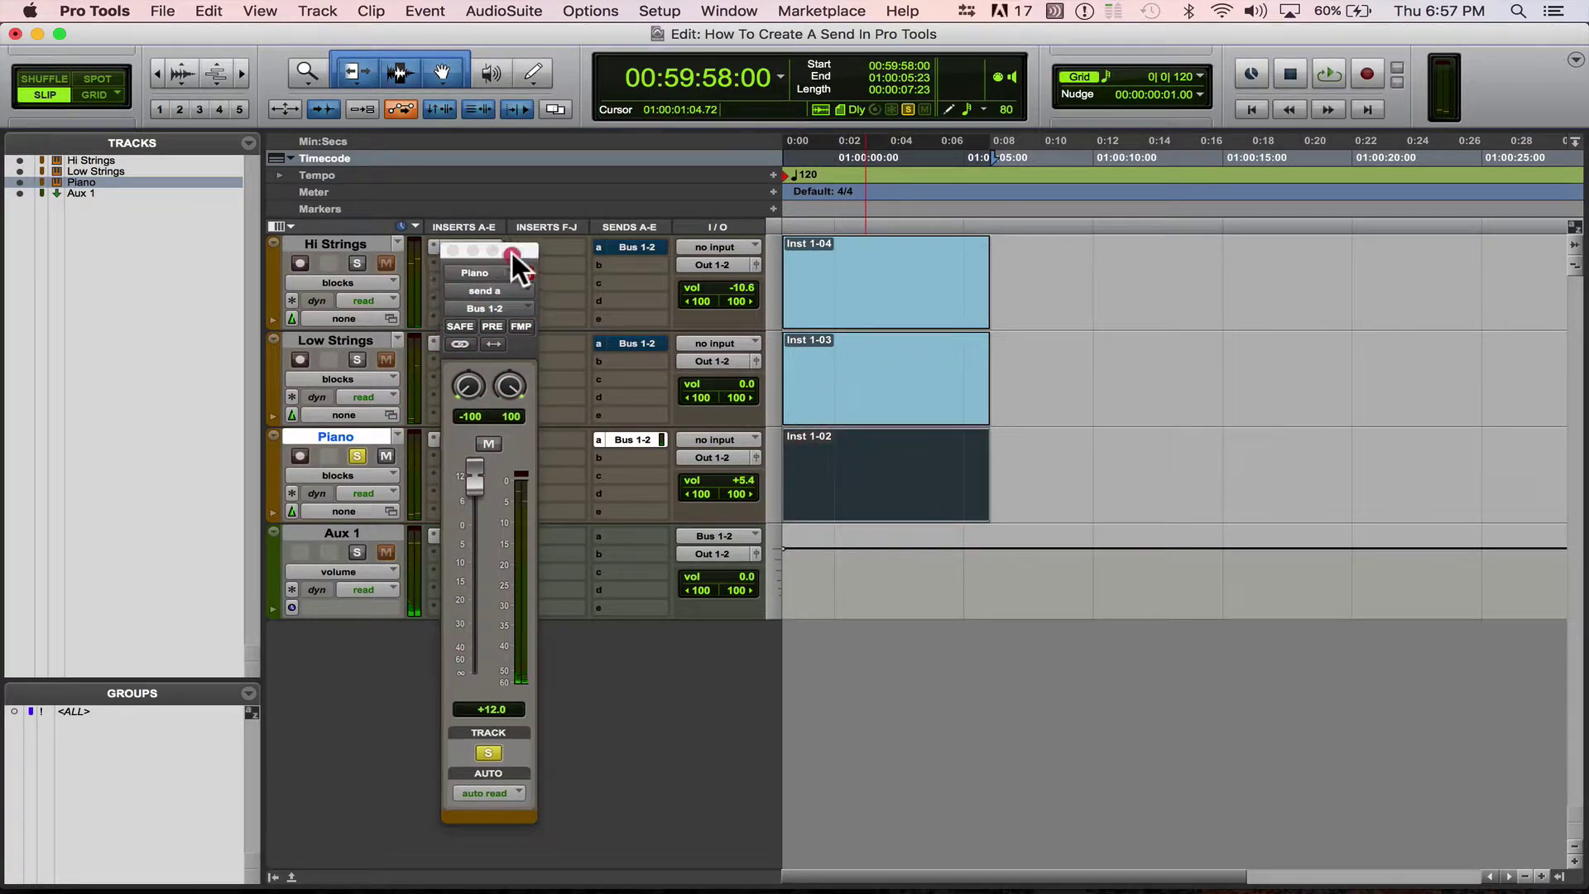
{"action": "left_click_drag", "start_coordinate": [521, 250], "coordinate": [972, 237]}
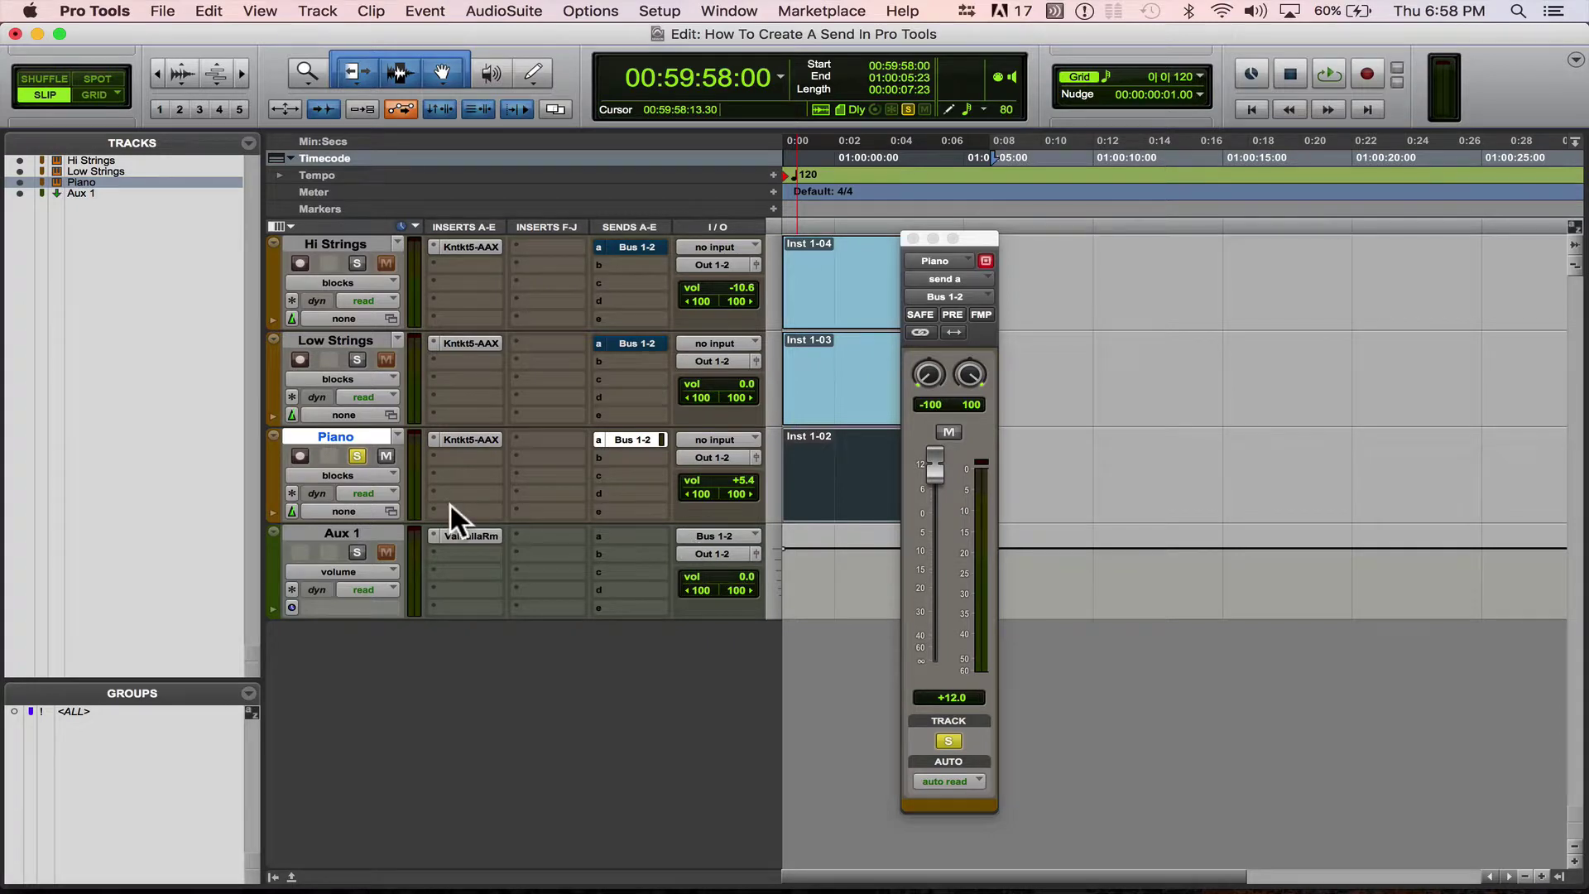
Make Aux 1 solo-safe so soloing other tracks doesn't mute it.
{"action": "left_click", "coordinate": [354, 529]}
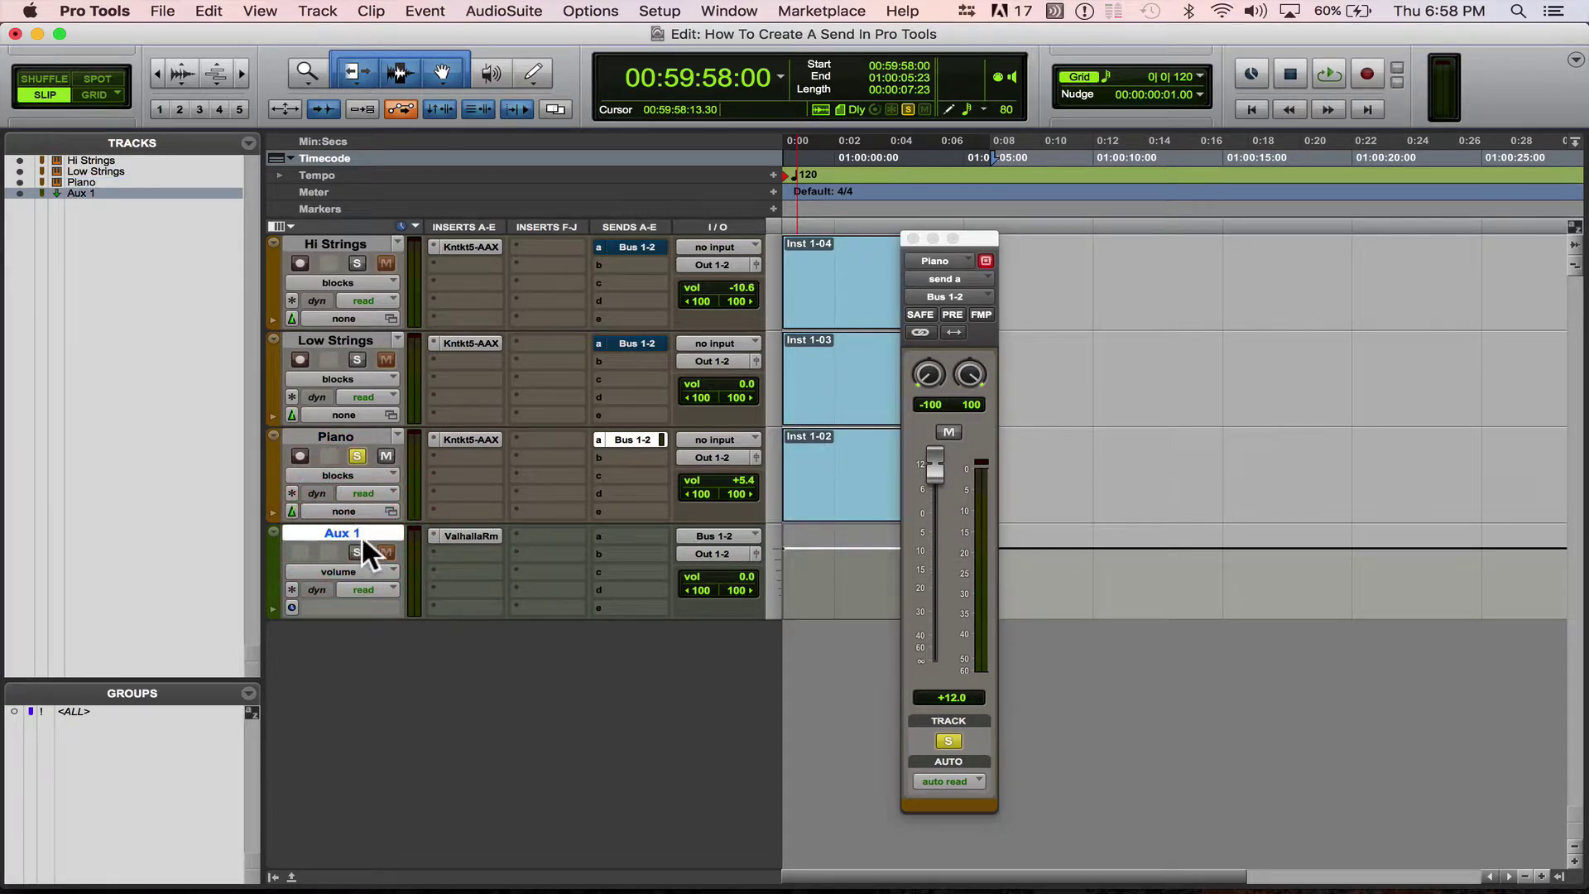
{"action": "left_click", "coordinate": [368, 435]}
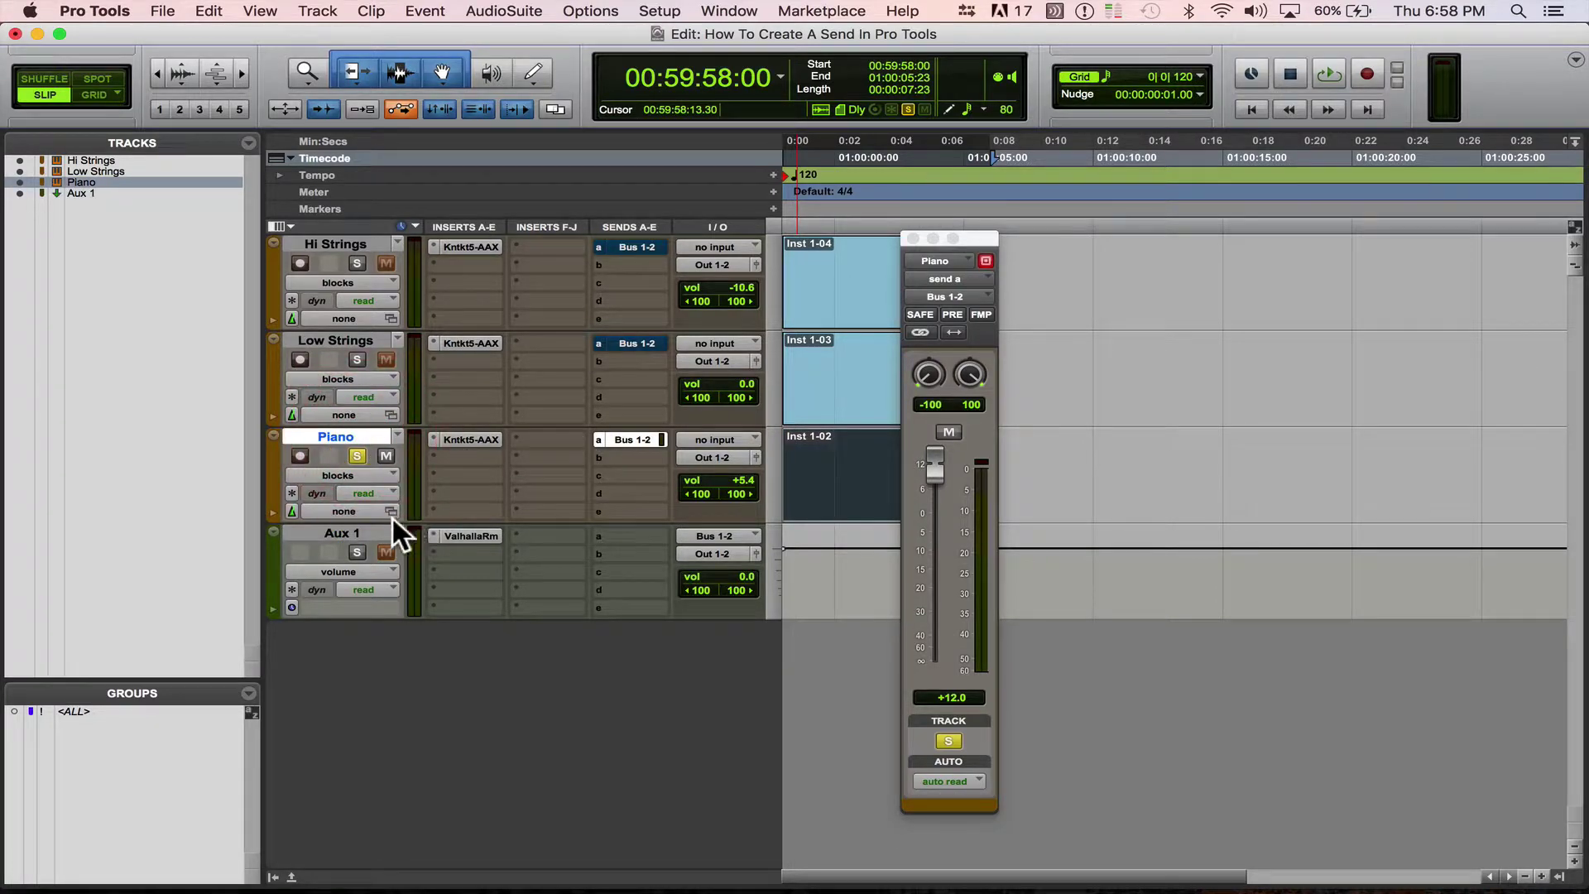
{"action": "left_click", "coordinate": [356, 551], "text": "super"}
Audition the Piano while pulling its Bus 1-2 send level down and back up.
{"action": "key", "text": "space"}
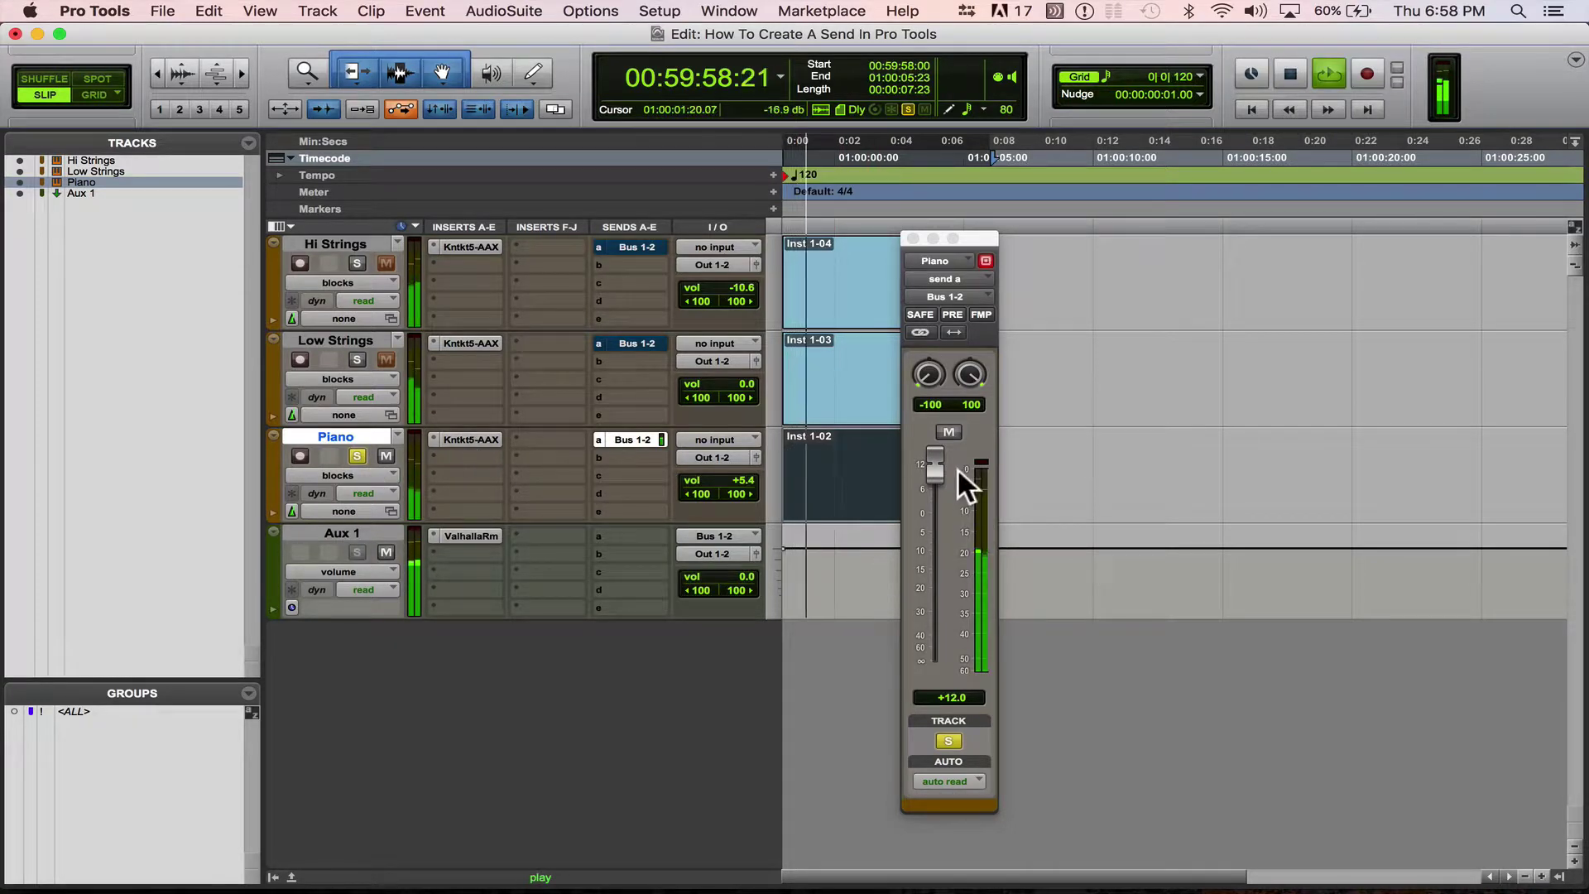
{"action": "left_click", "coordinate": [935, 465]}
{"action": "left_click_drag", "start_coordinate": [935, 464], "coordinate": [932, 660]}
{"action": "key", "text": "space"}
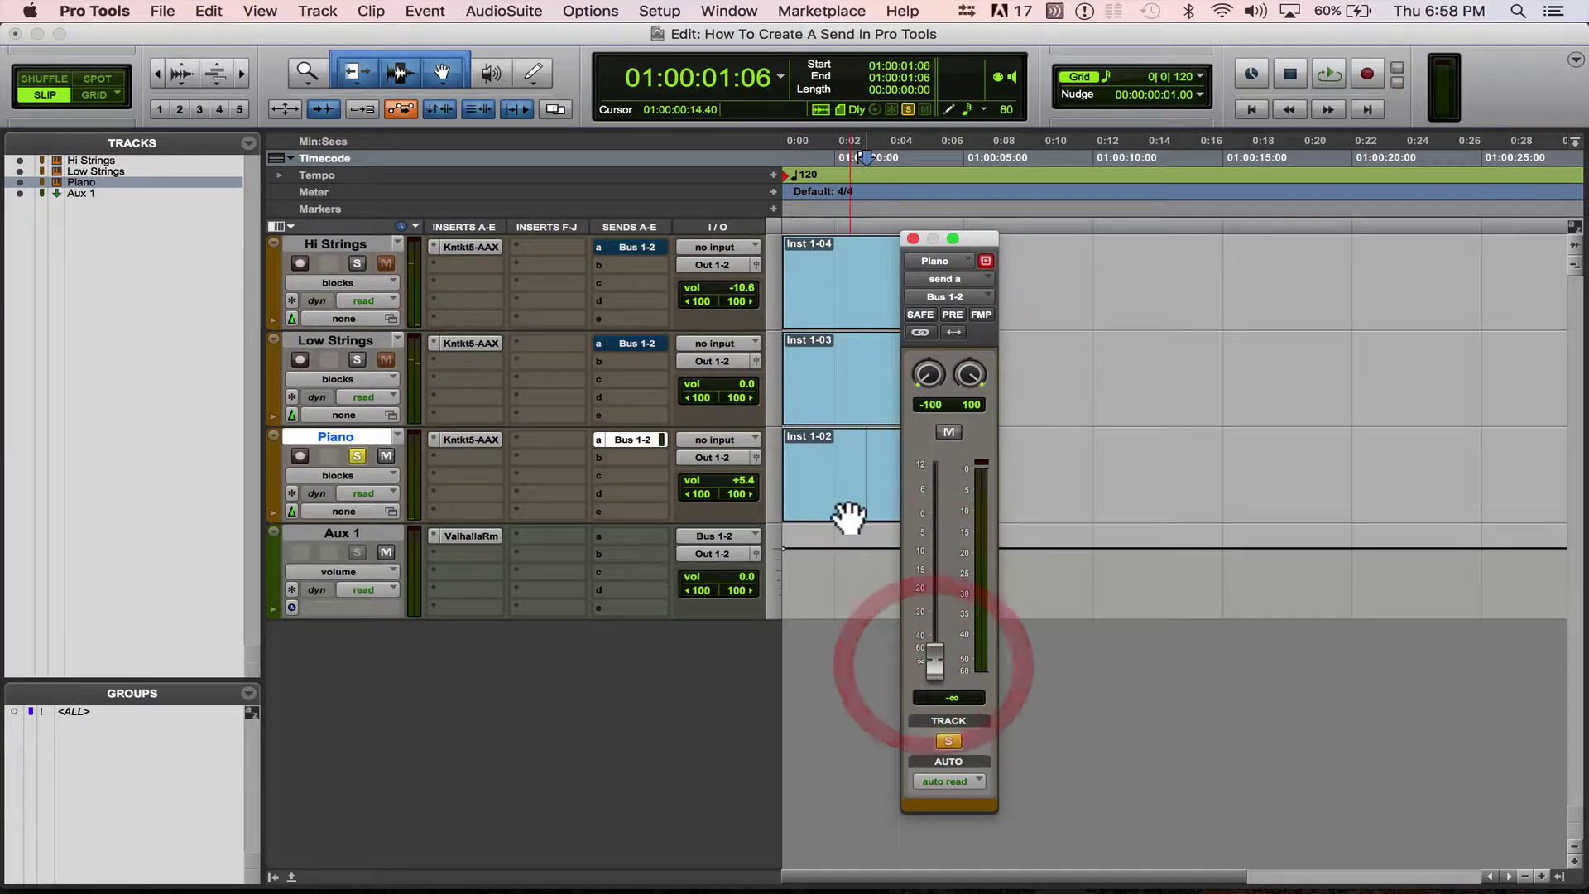
{"action": "left_click", "coordinate": [843, 494]}
{"action": "key", "text": "space"}
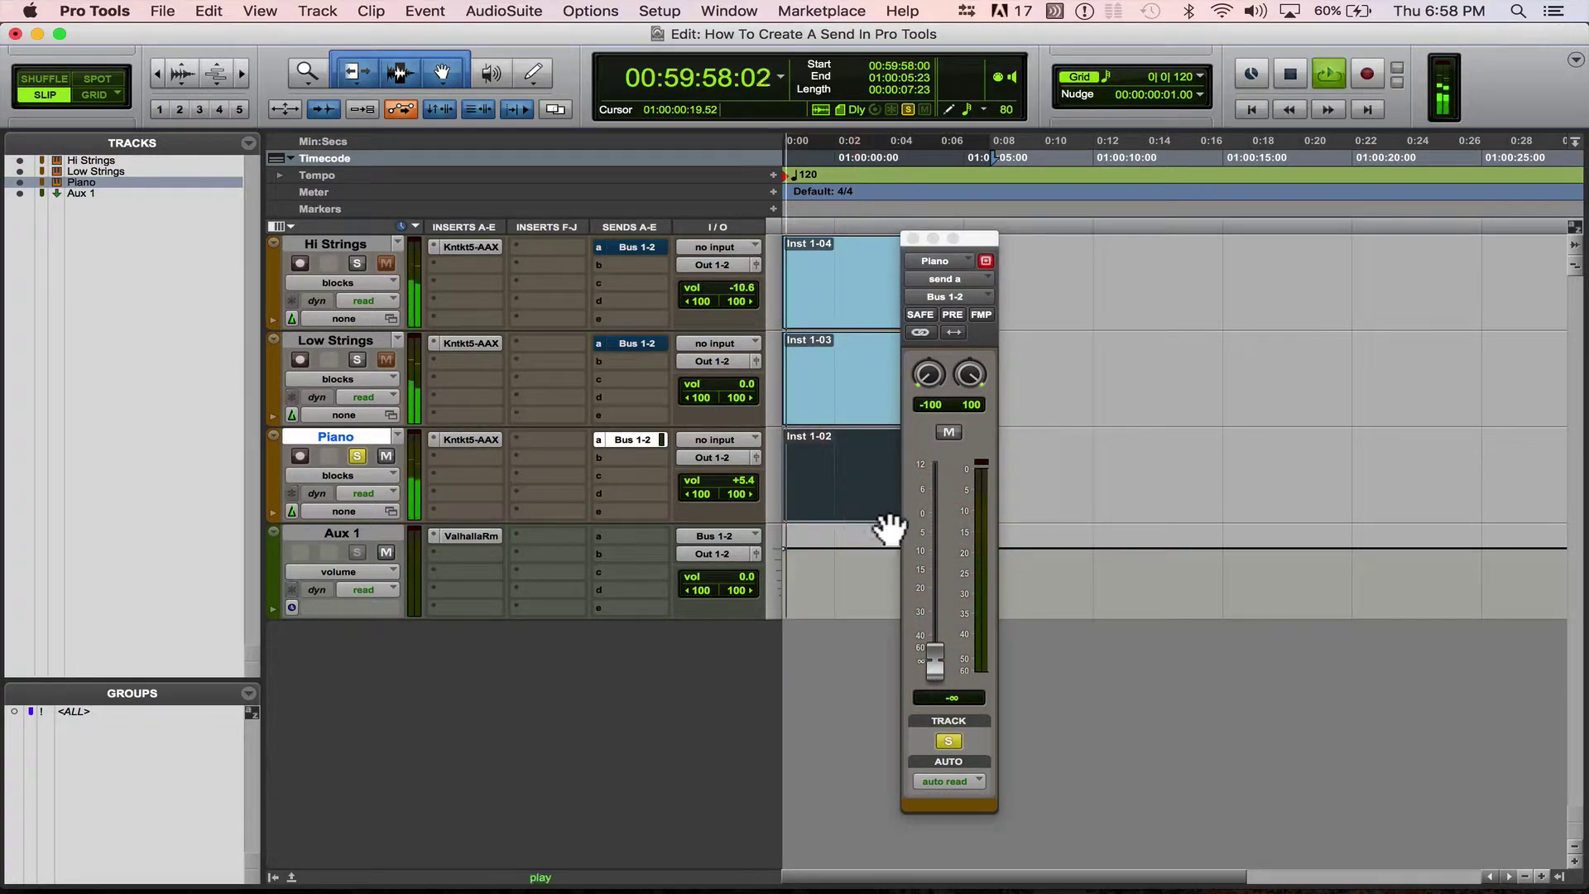
{"action": "key", "text": "space"}
{"action": "left_click_drag", "start_coordinate": [936, 663], "coordinate": [930, 612]}
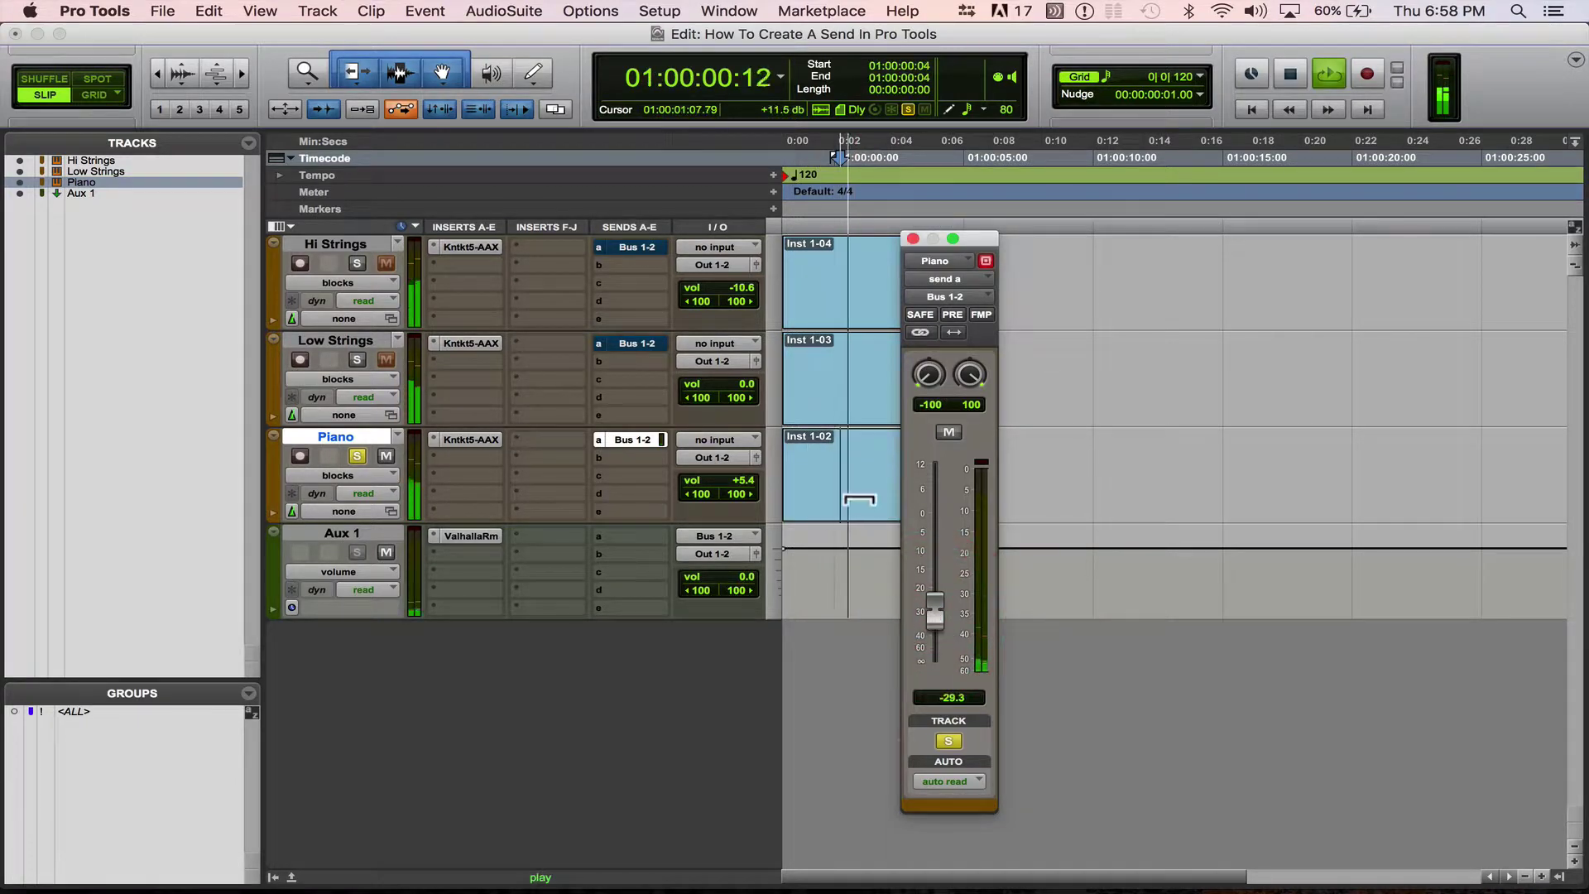
Replay Piano from the clip start, settle its send at +5.3 dB, and unsolo Piano.
{"action": "left_click", "coordinate": [855, 503]}
{"action": "left_click", "coordinate": [861, 501]}
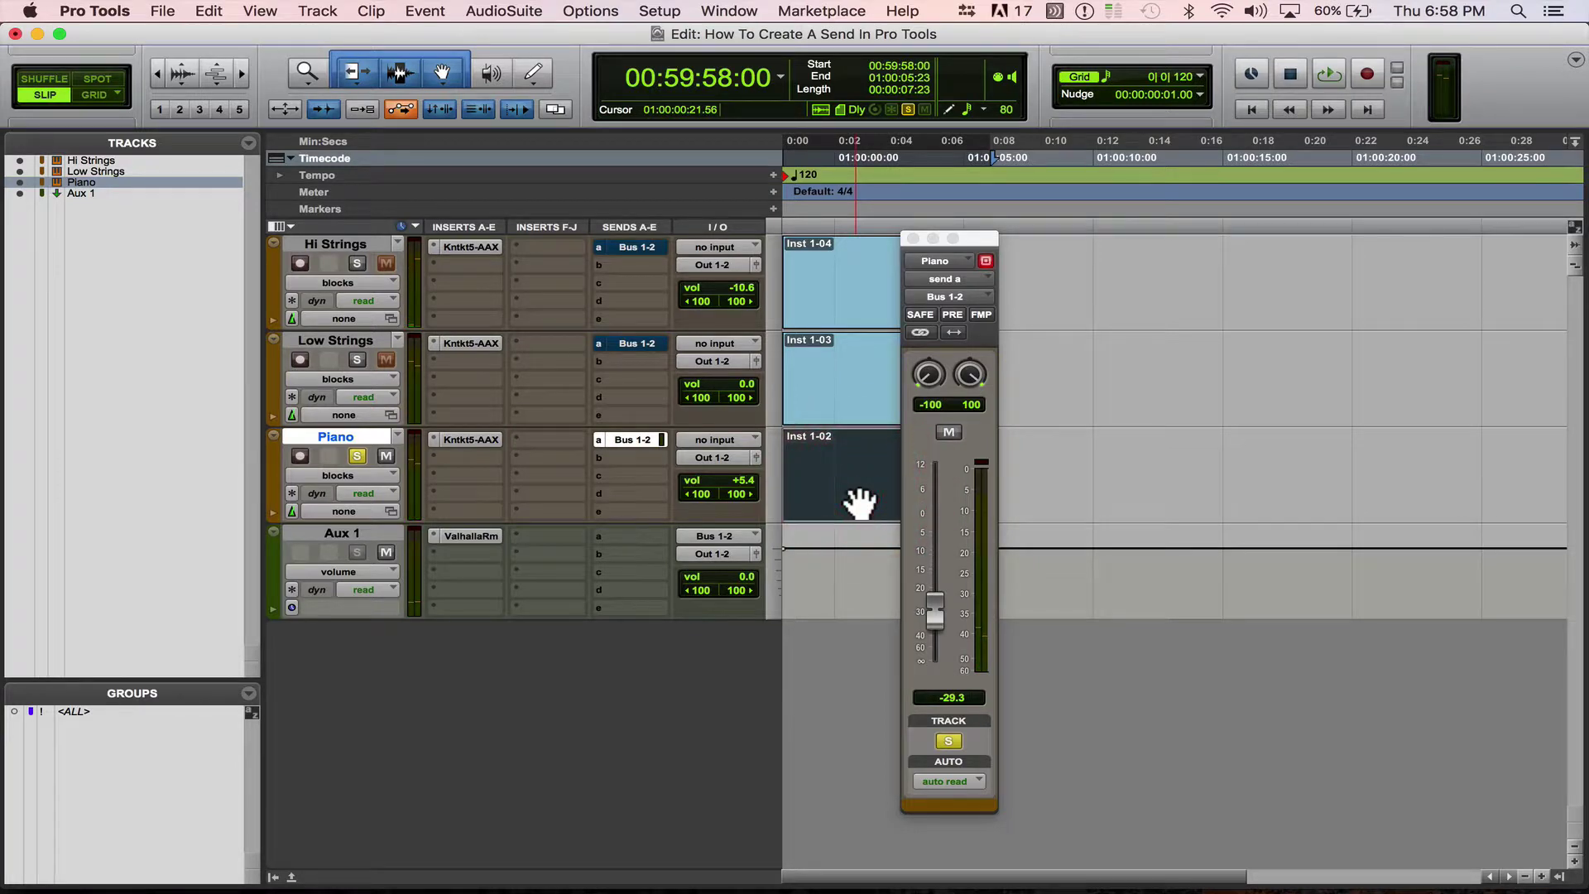
{"action": "left_click", "coordinate": [512, 115]}
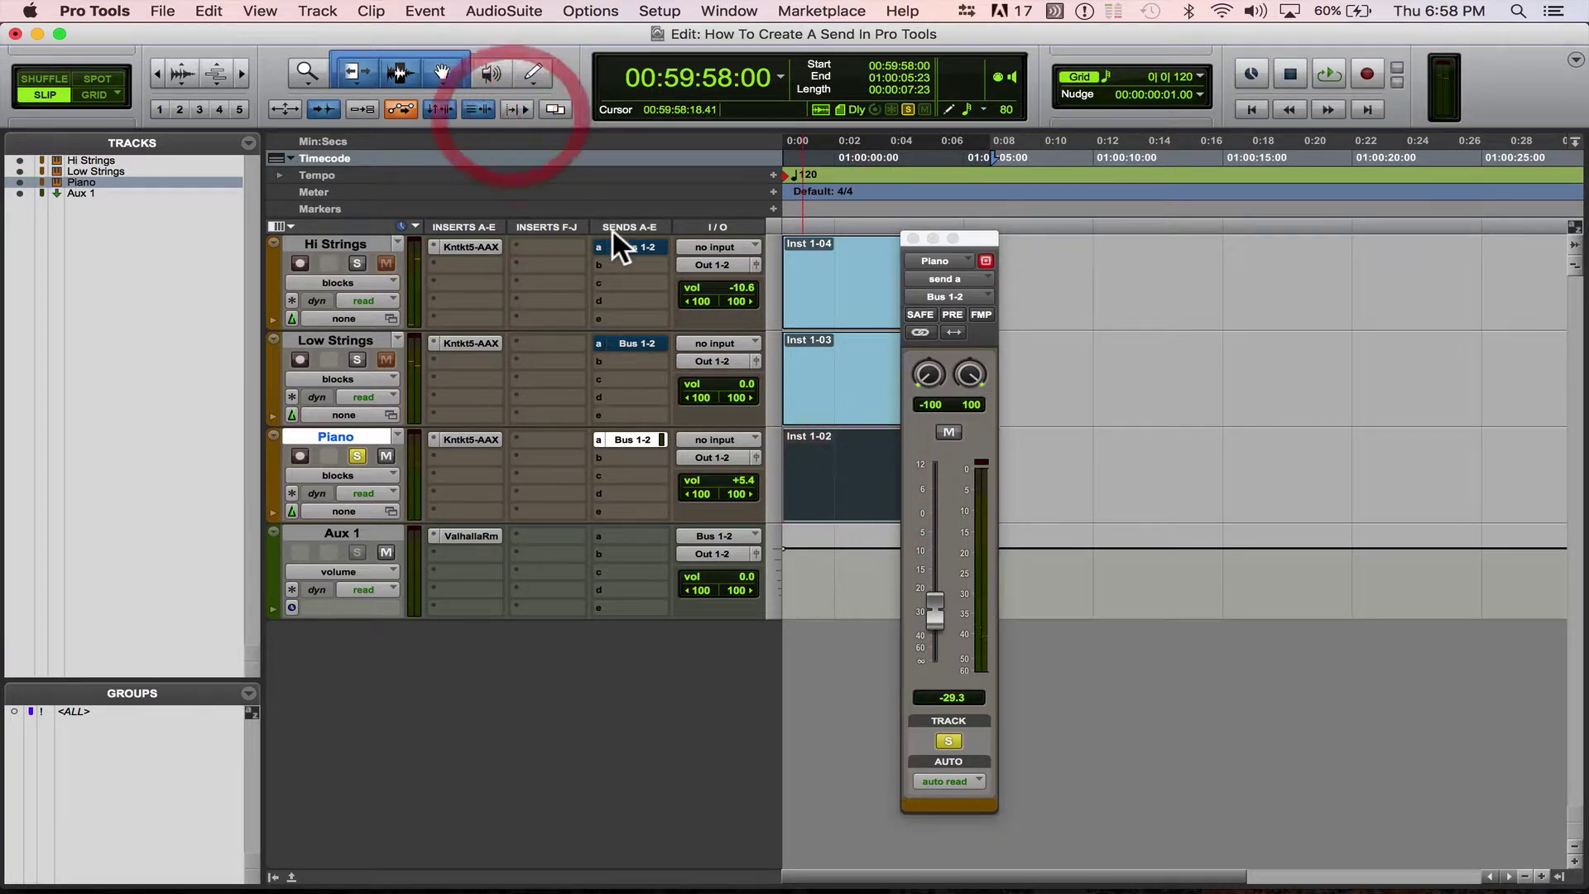
{"action": "left_click", "coordinate": [1577, 234]}
{"action": "left_click", "coordinate": [733, 416]}
{"action": "key", "text": "space"}
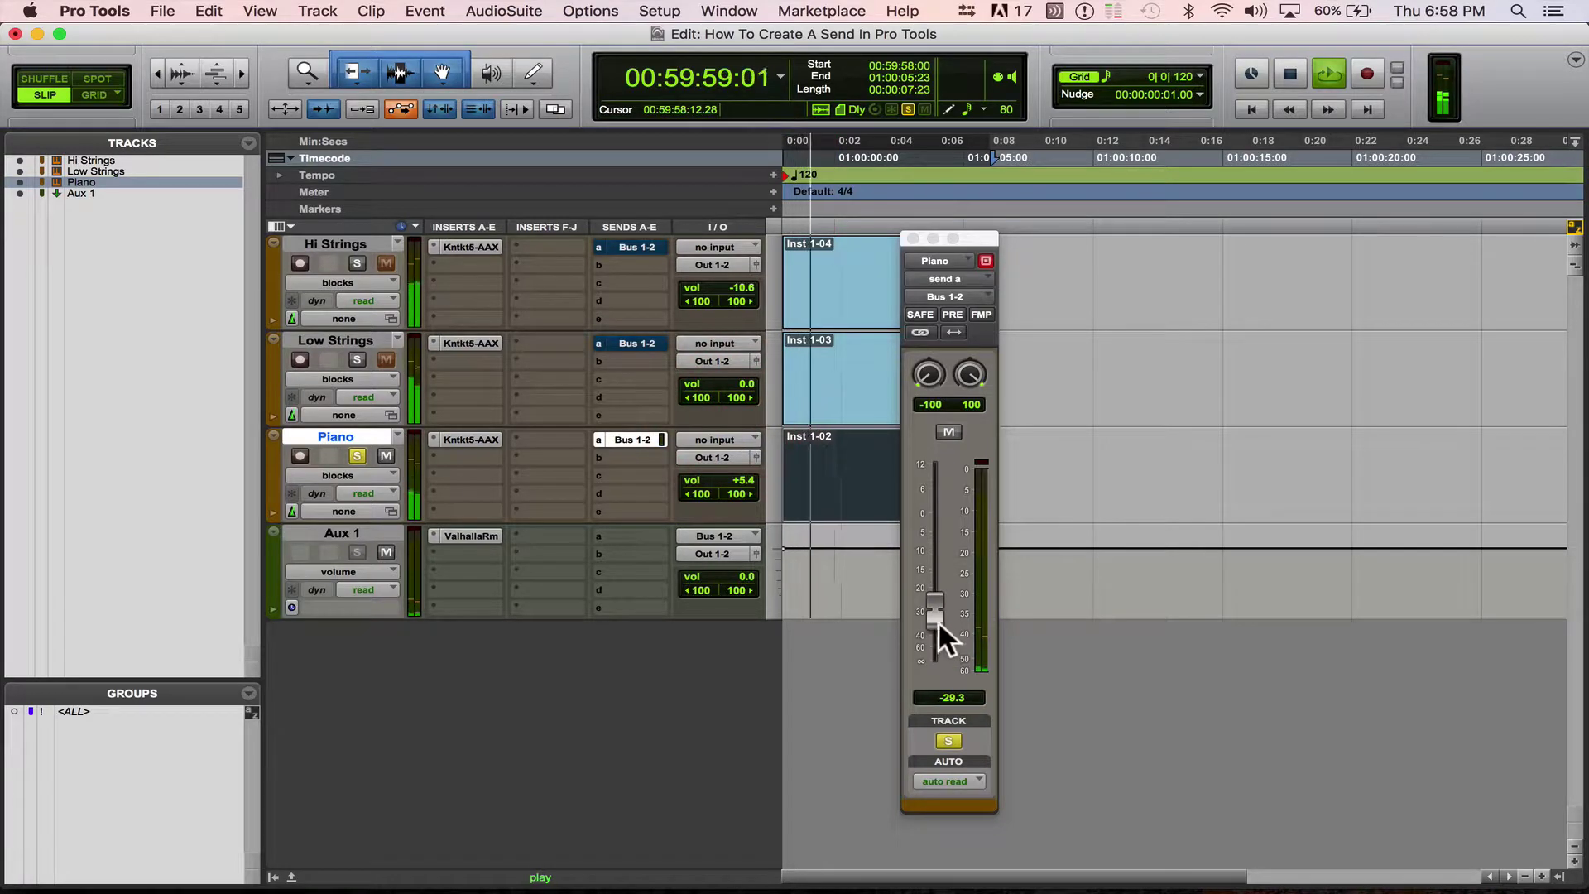
{"action": "left_click_drag", "start_coordinate": [936, 616], "coordinate": [915, 495]}
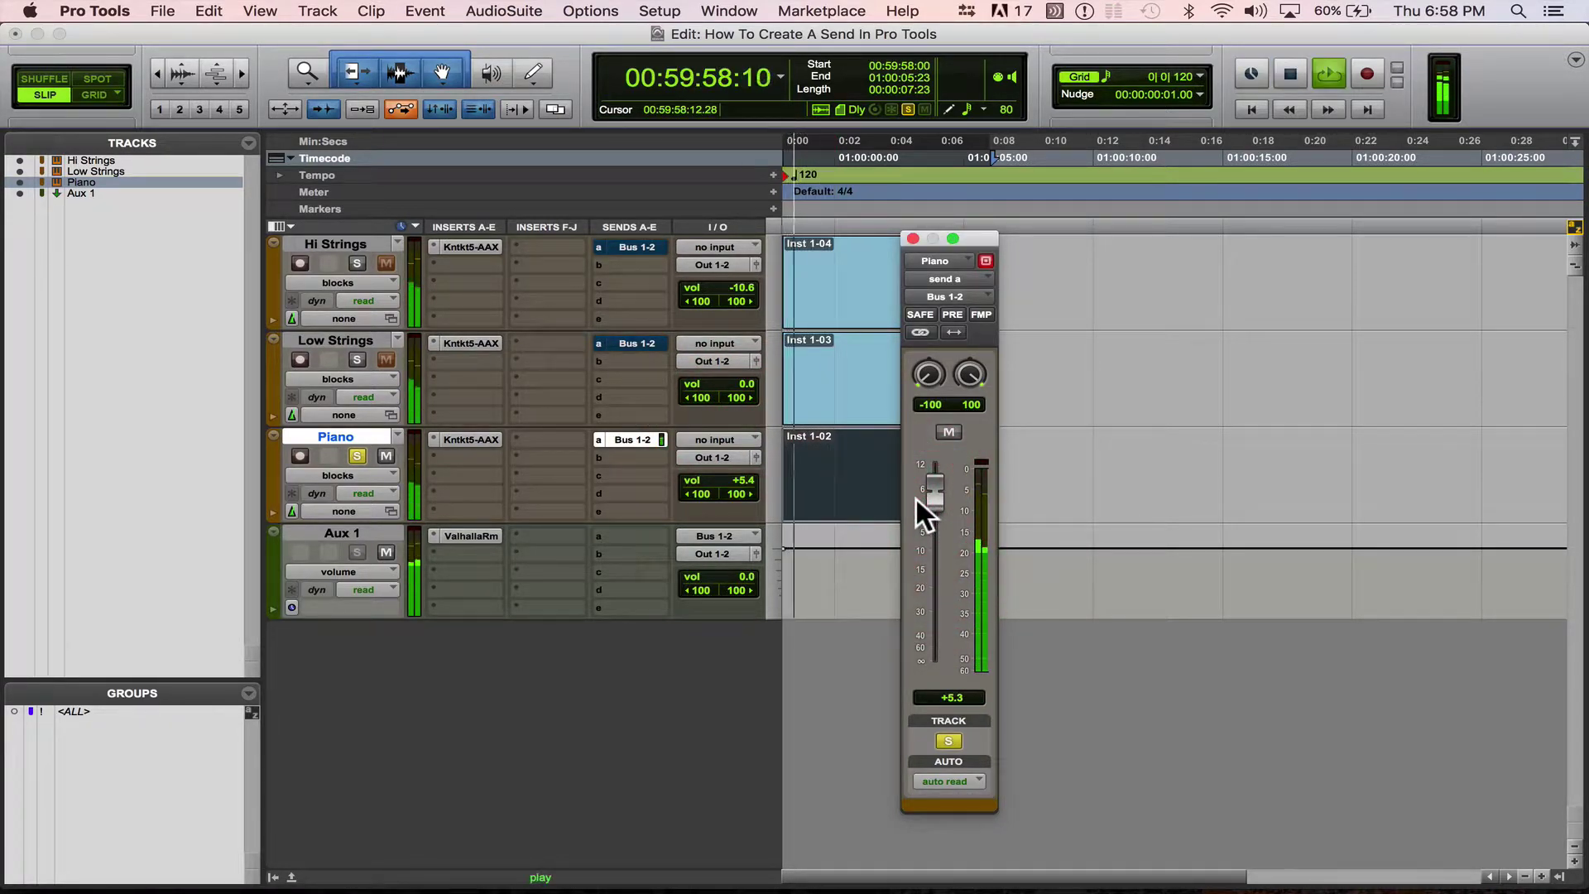
{"action": "key", "text": "space"}
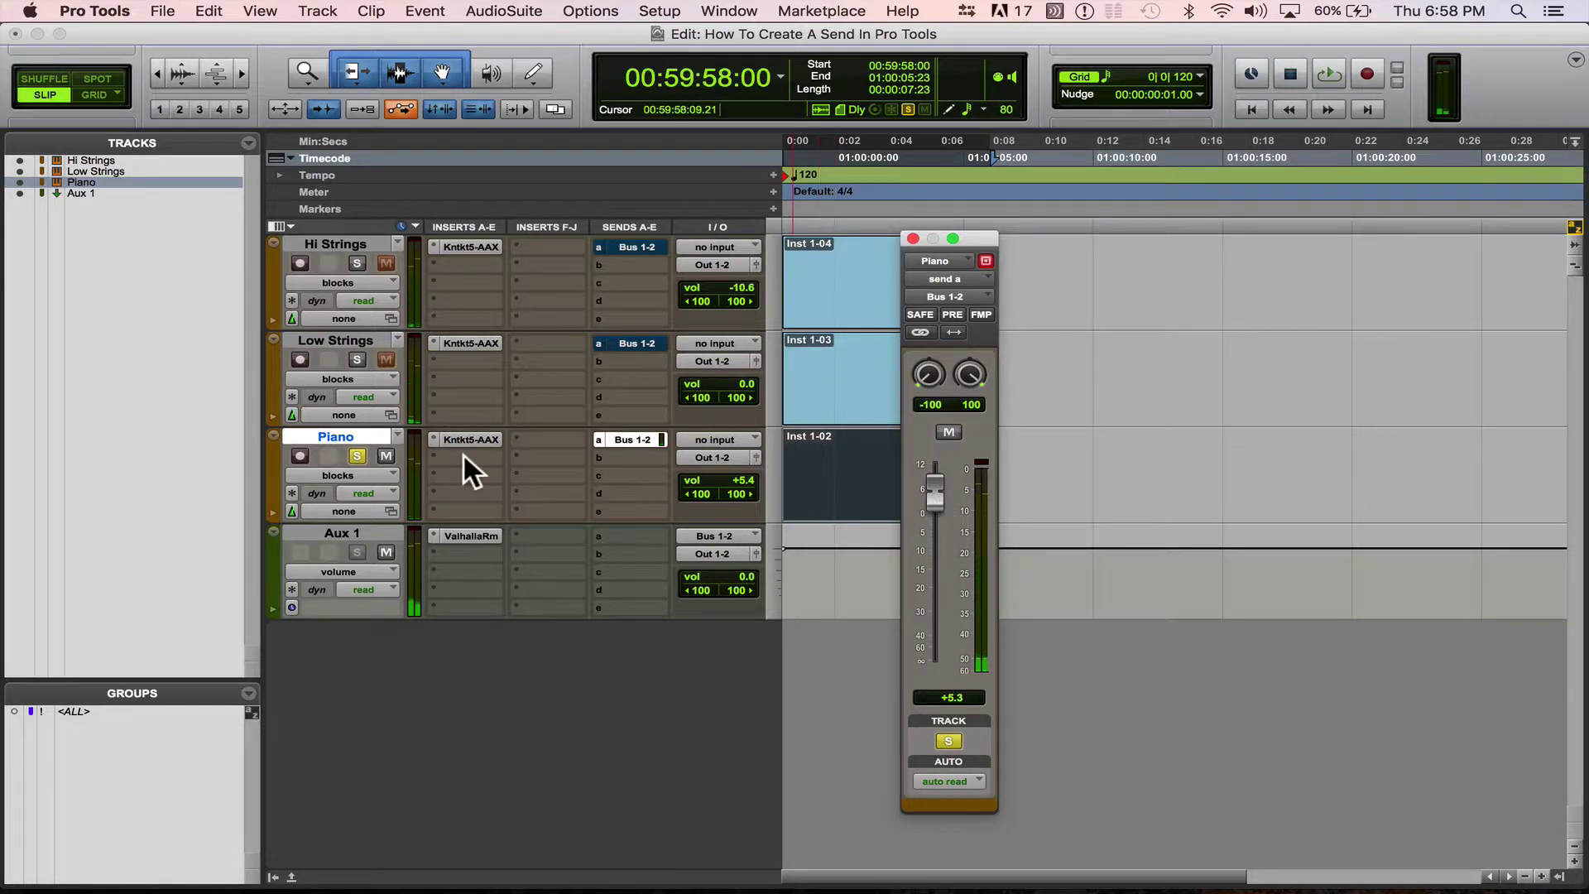
{"action": "left_click", "coordinate": [358, 455]}
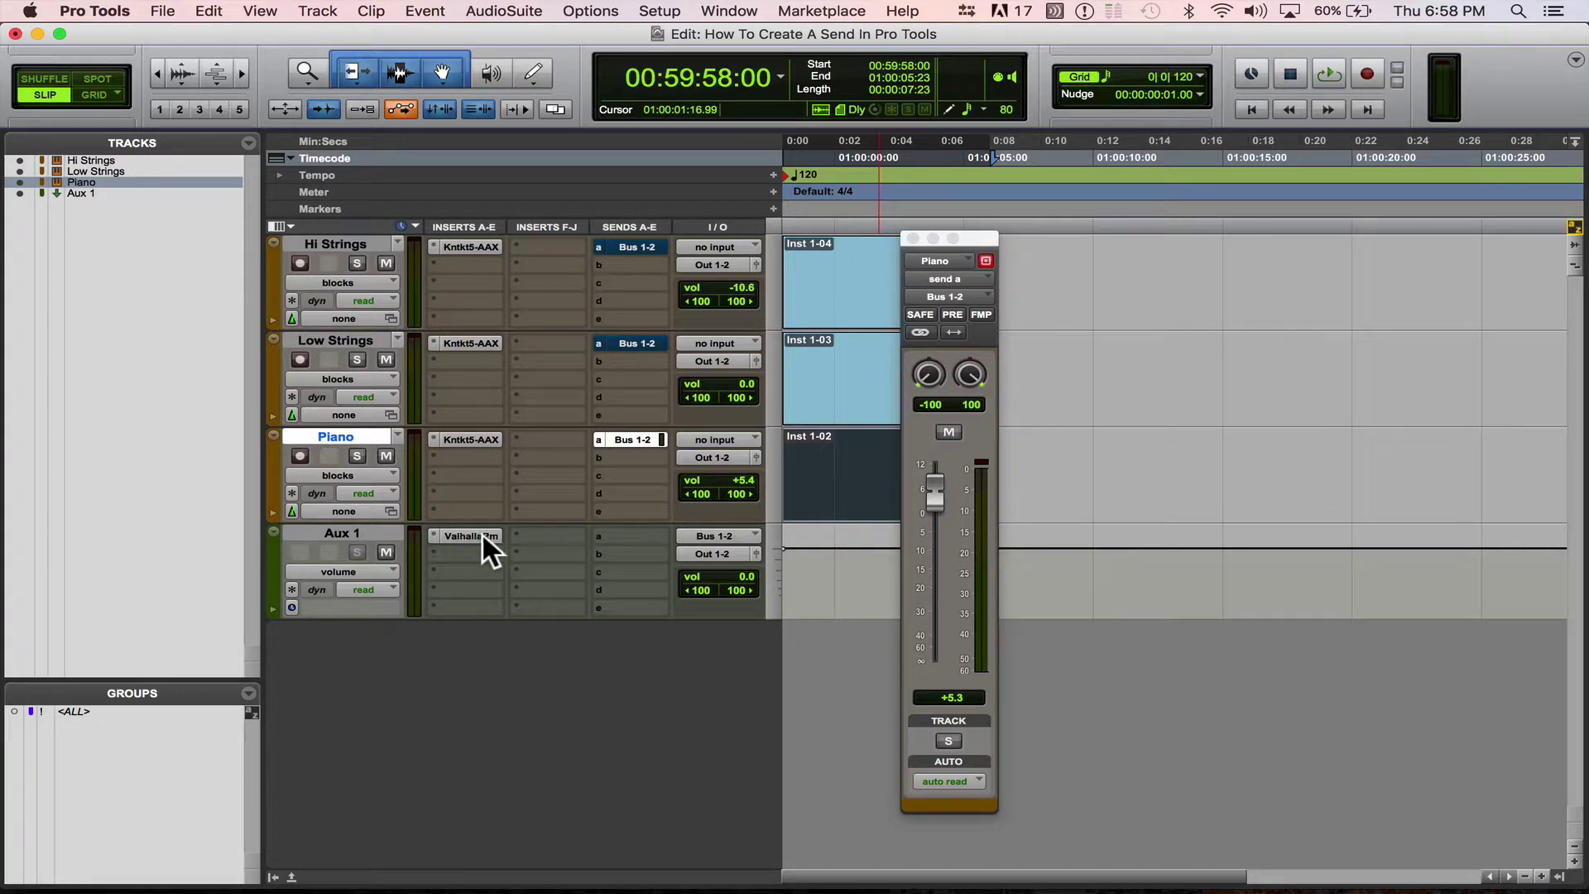
Solo Low Strings and set its Bus 1-2 send to -12.6 dB during playback.
{"action": "left_click", "coordinate": [355, 355]}
{"action": "left_click", "coordinate": [644, 339]}
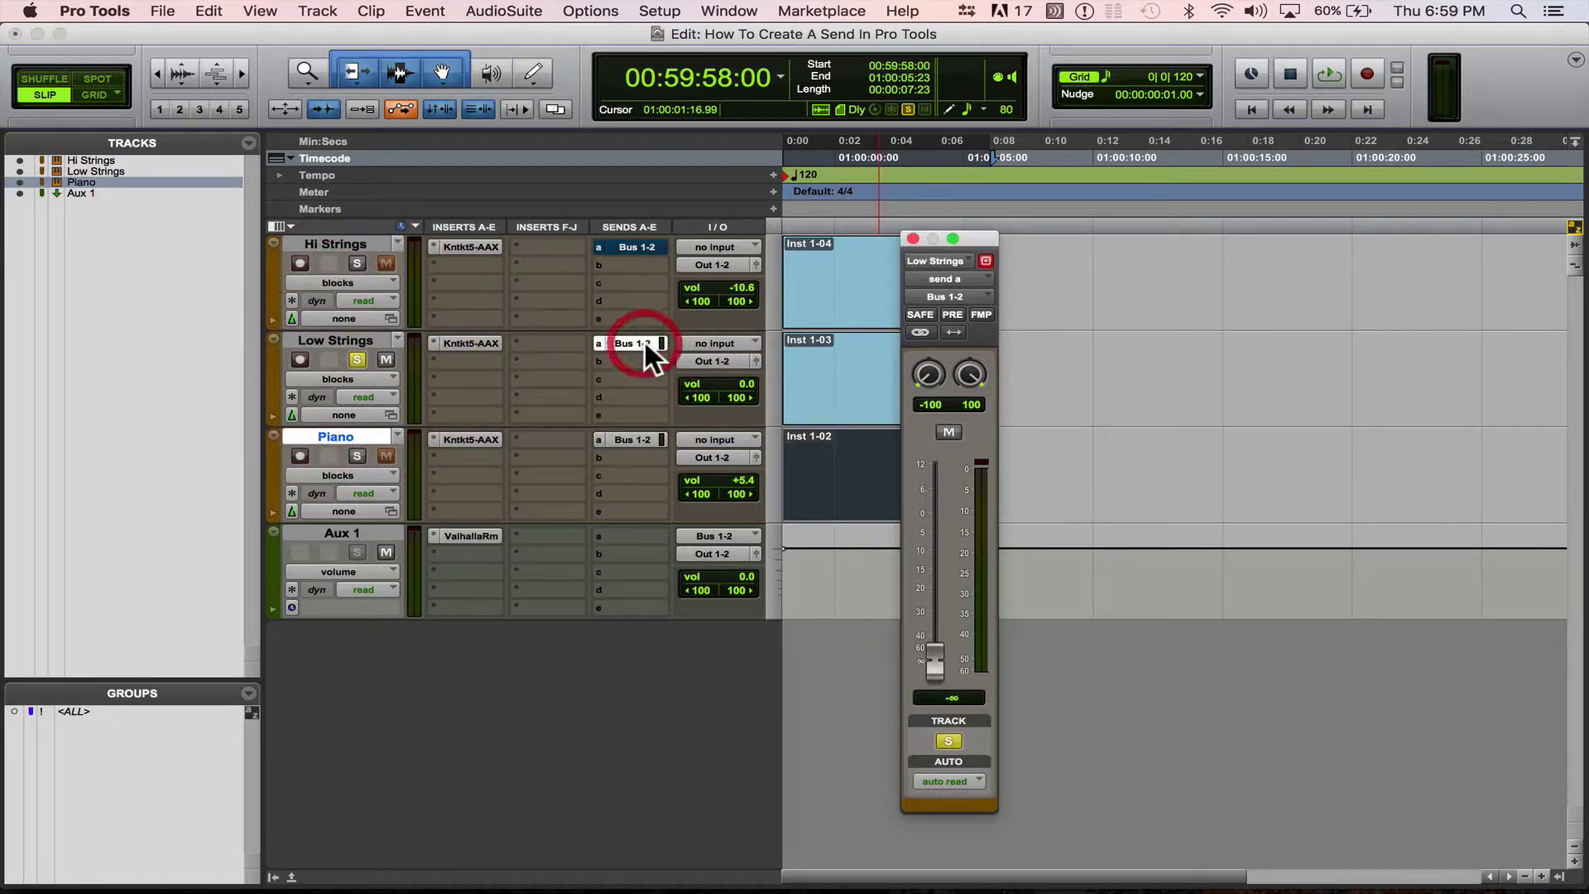
{"action": "left_click_drag", "start_coordinate": [936, 675], "coordinate": [917, 574]}
{"action": "key", "text": "space"}
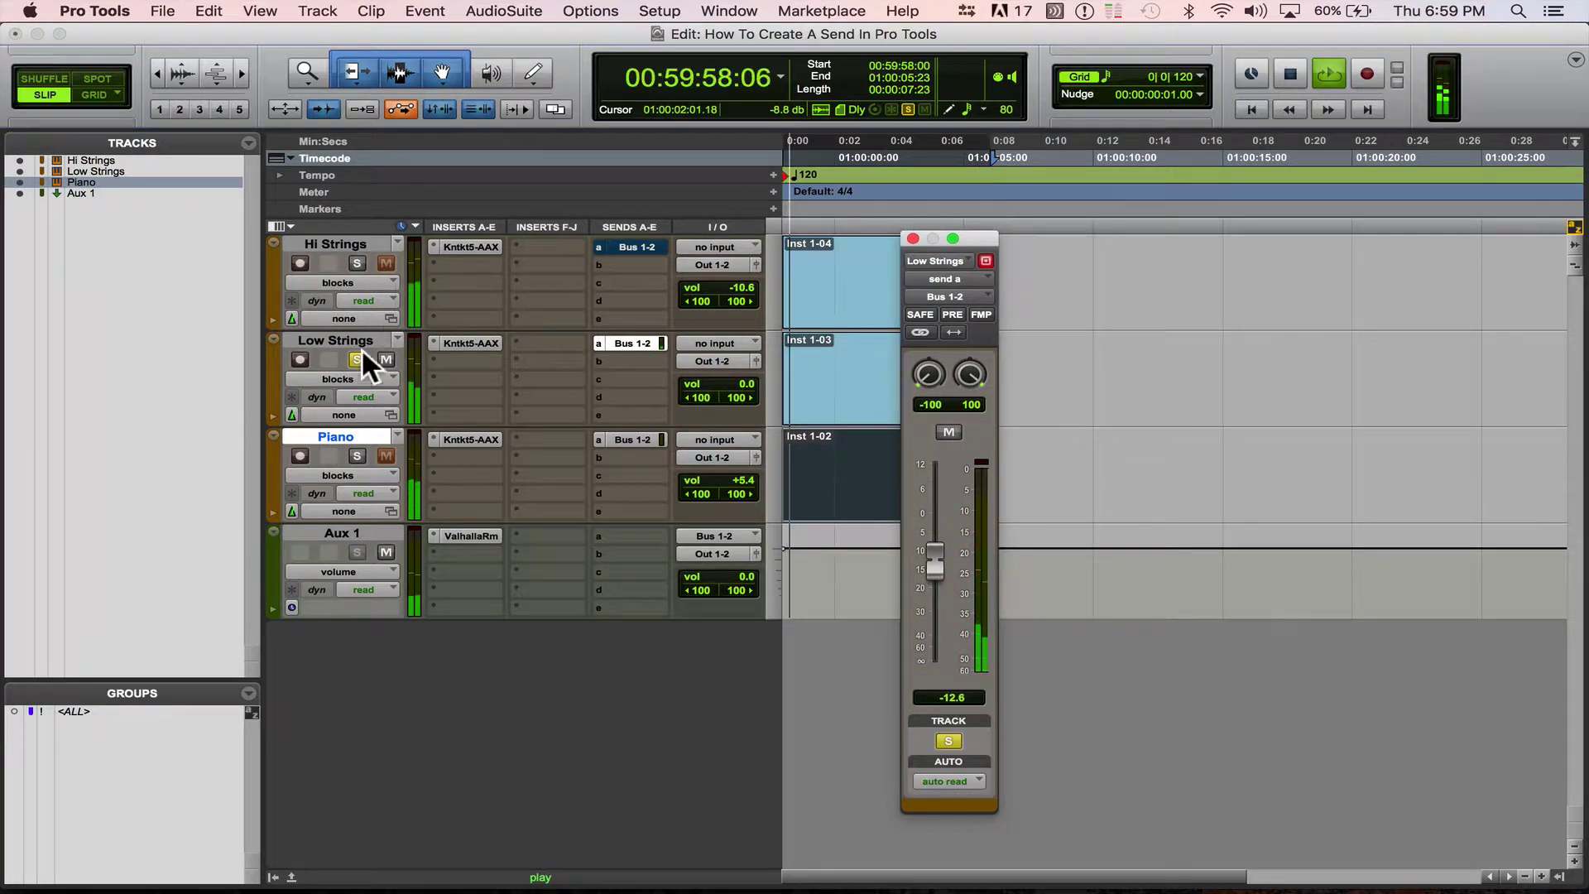
Move the solo to Hi Strings and set its Bus 1-2 send to -8.9 dB.
{"action": "left_click", "coordinate": [357, 358]}
{"action": "left_click", "coordinate": [357, 263]}
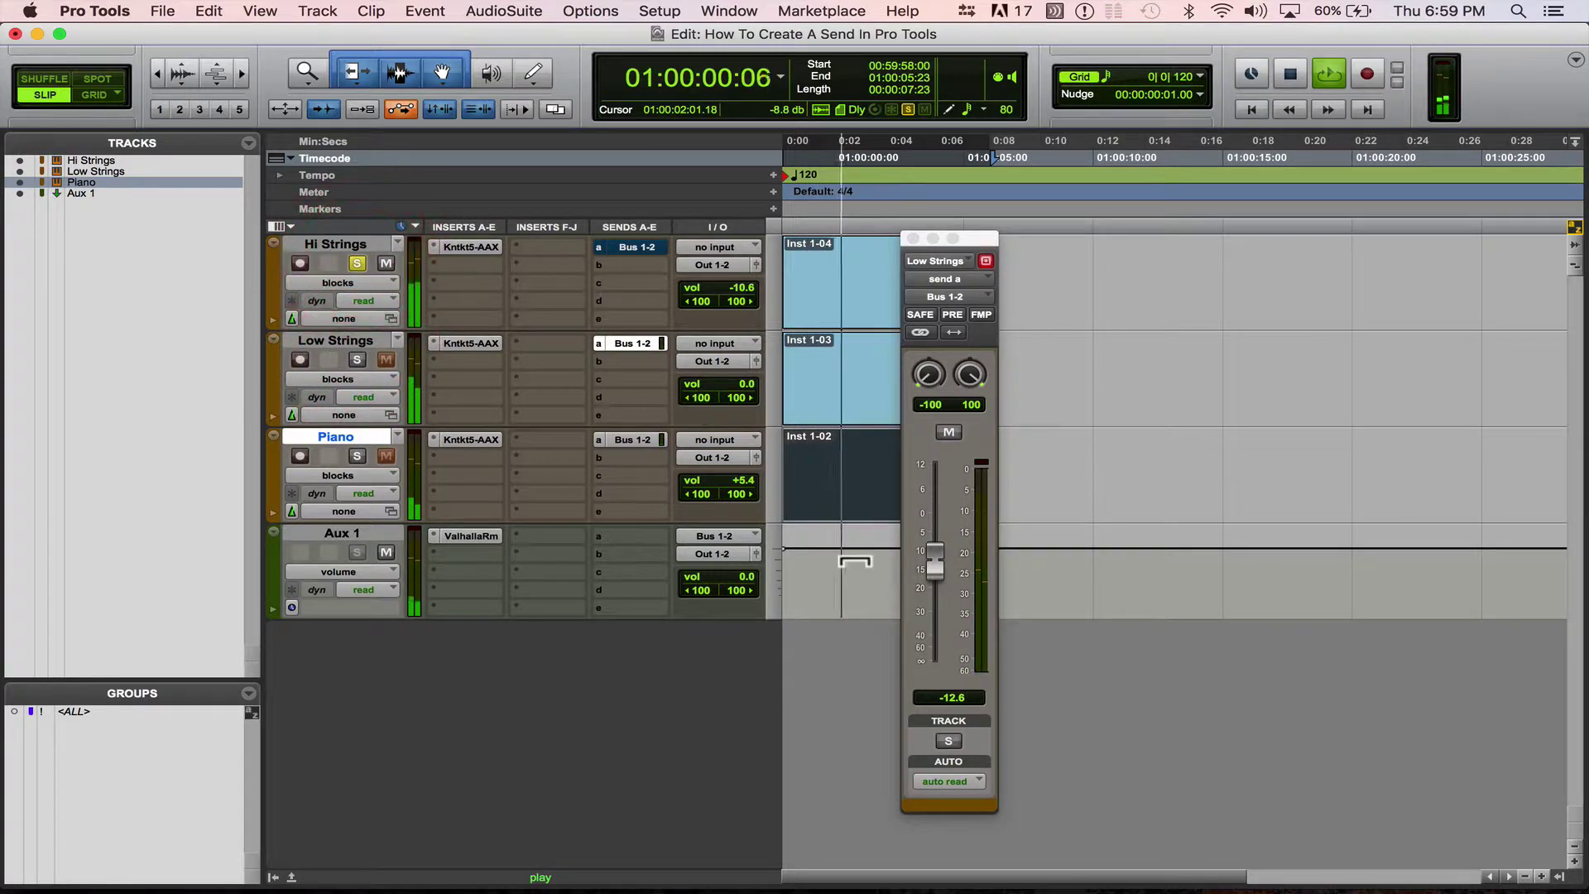
{"action": "left_click", "coordinate": [644, 245]}
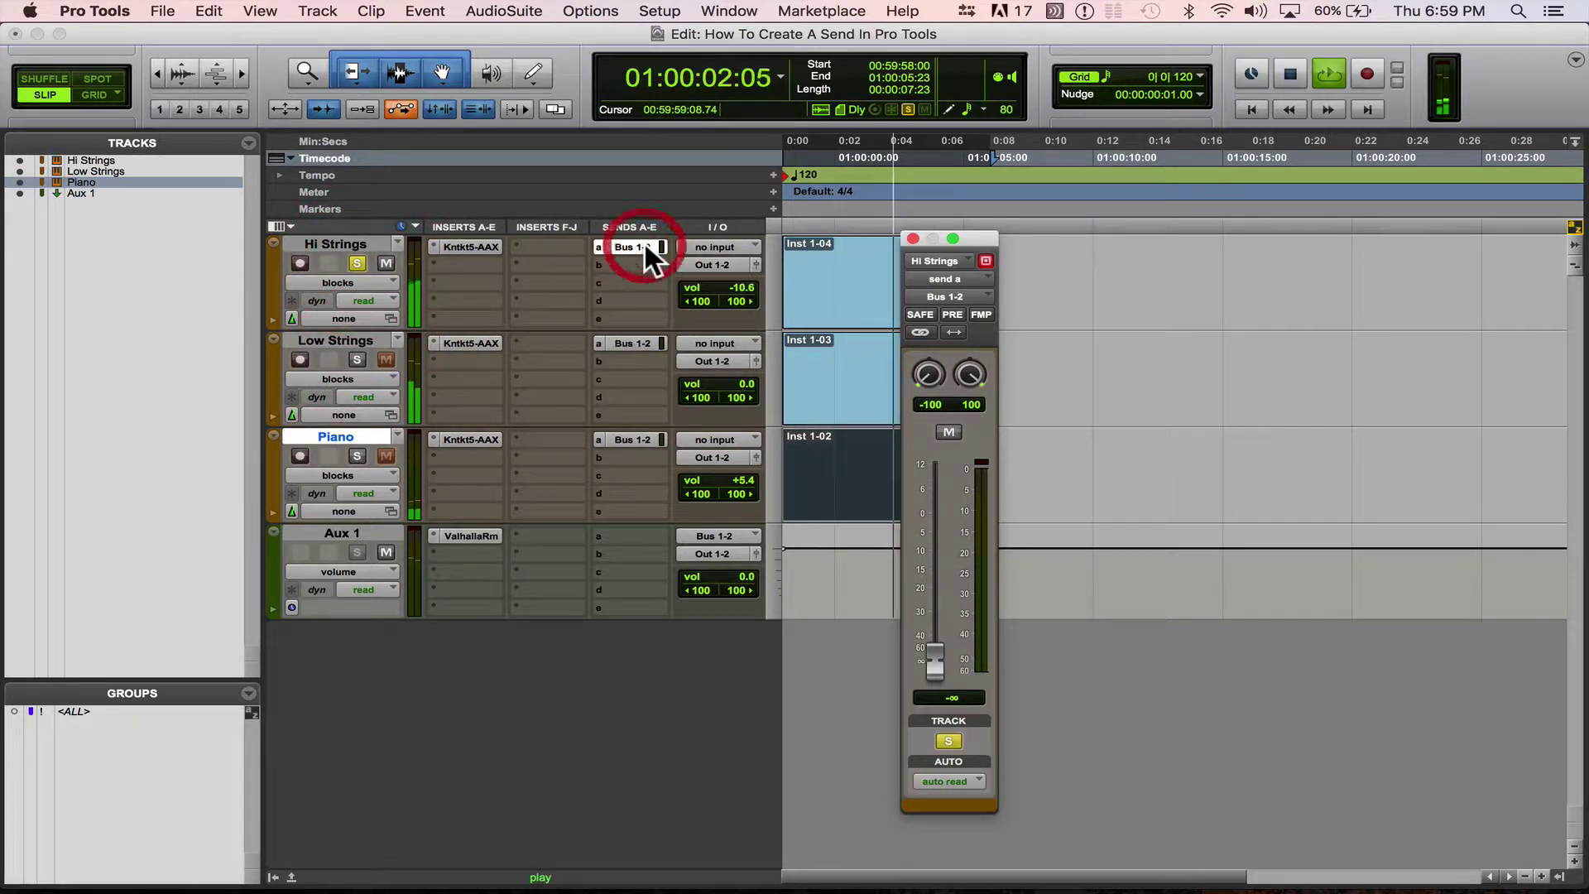
{"action": "left_click_drag", "start_coordinate": [937, 656], "coordinate": [927, 546]}
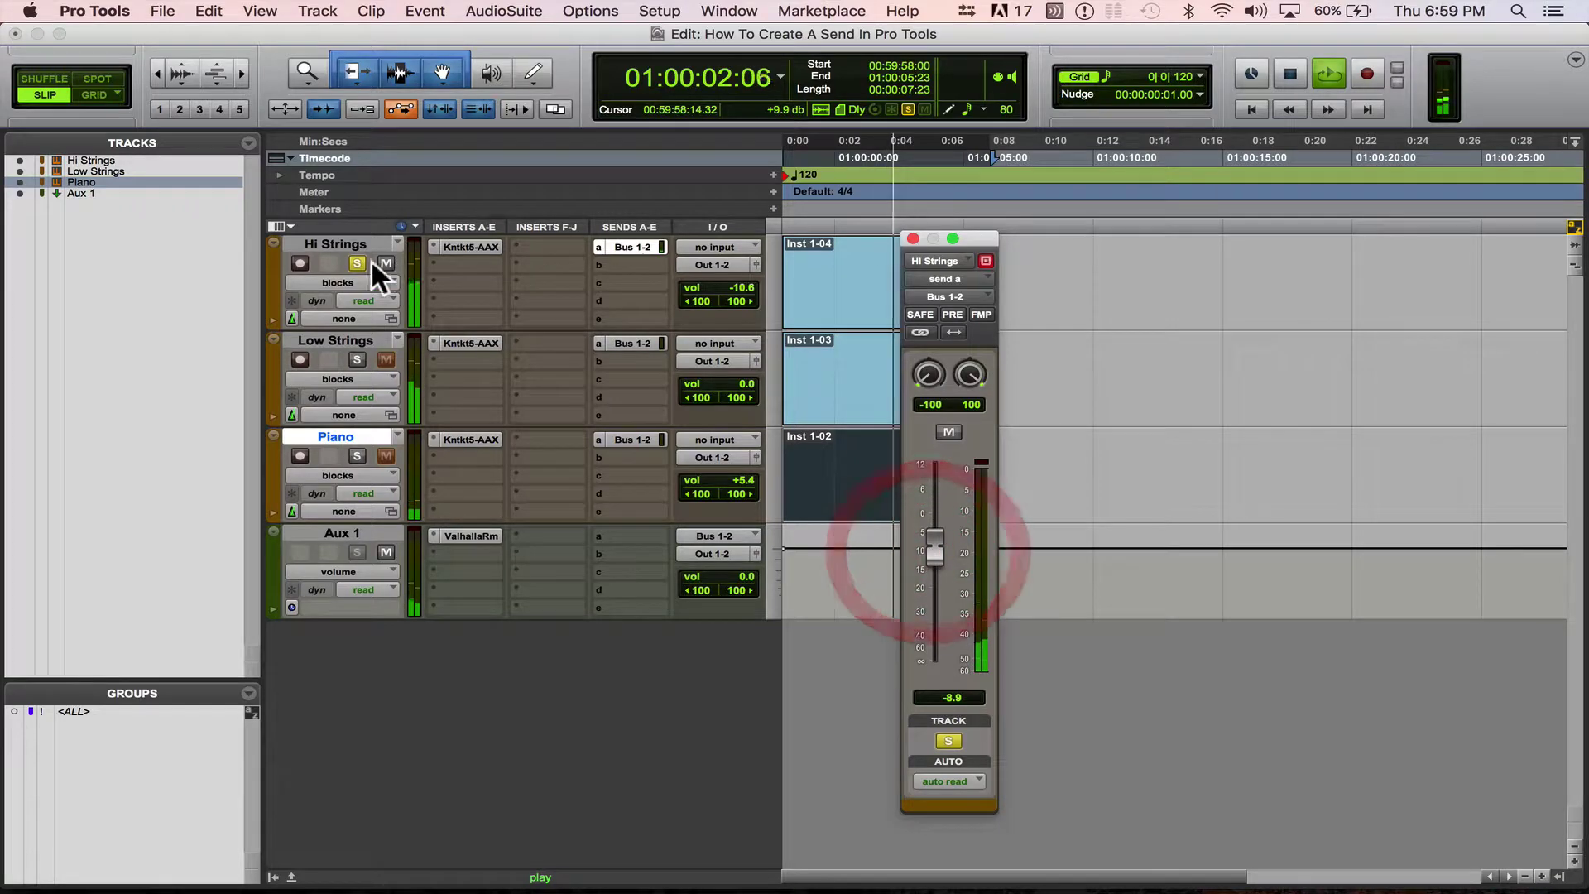
{"action": "key", "text": "space"}
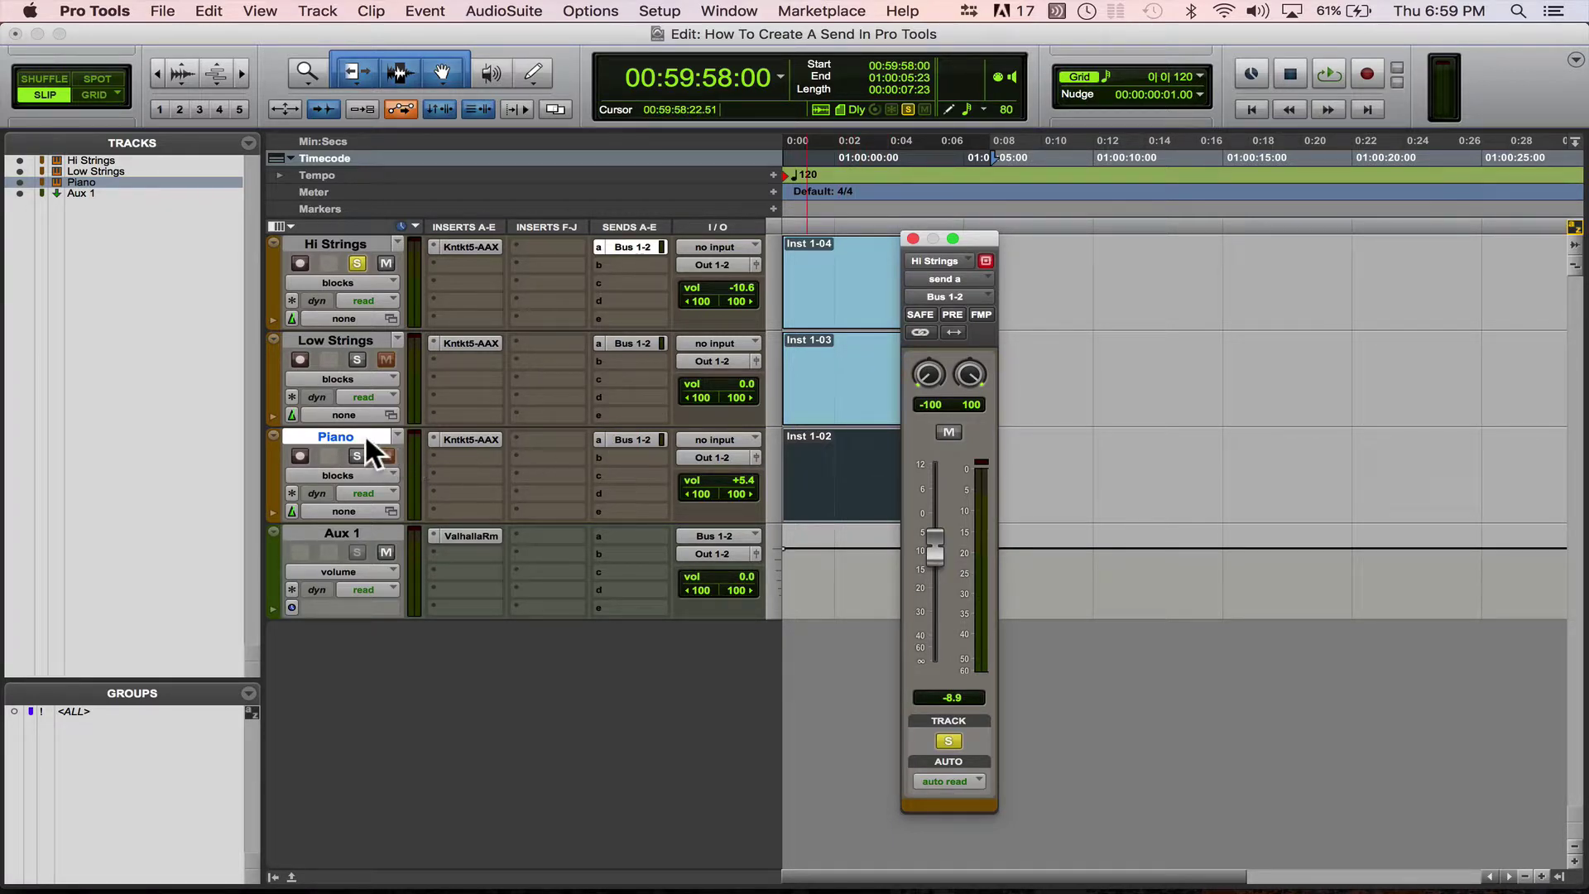
Unsolo Hi Strings and play back the full mix.
{"action": "left_click", "coordinate": [357, 260]}
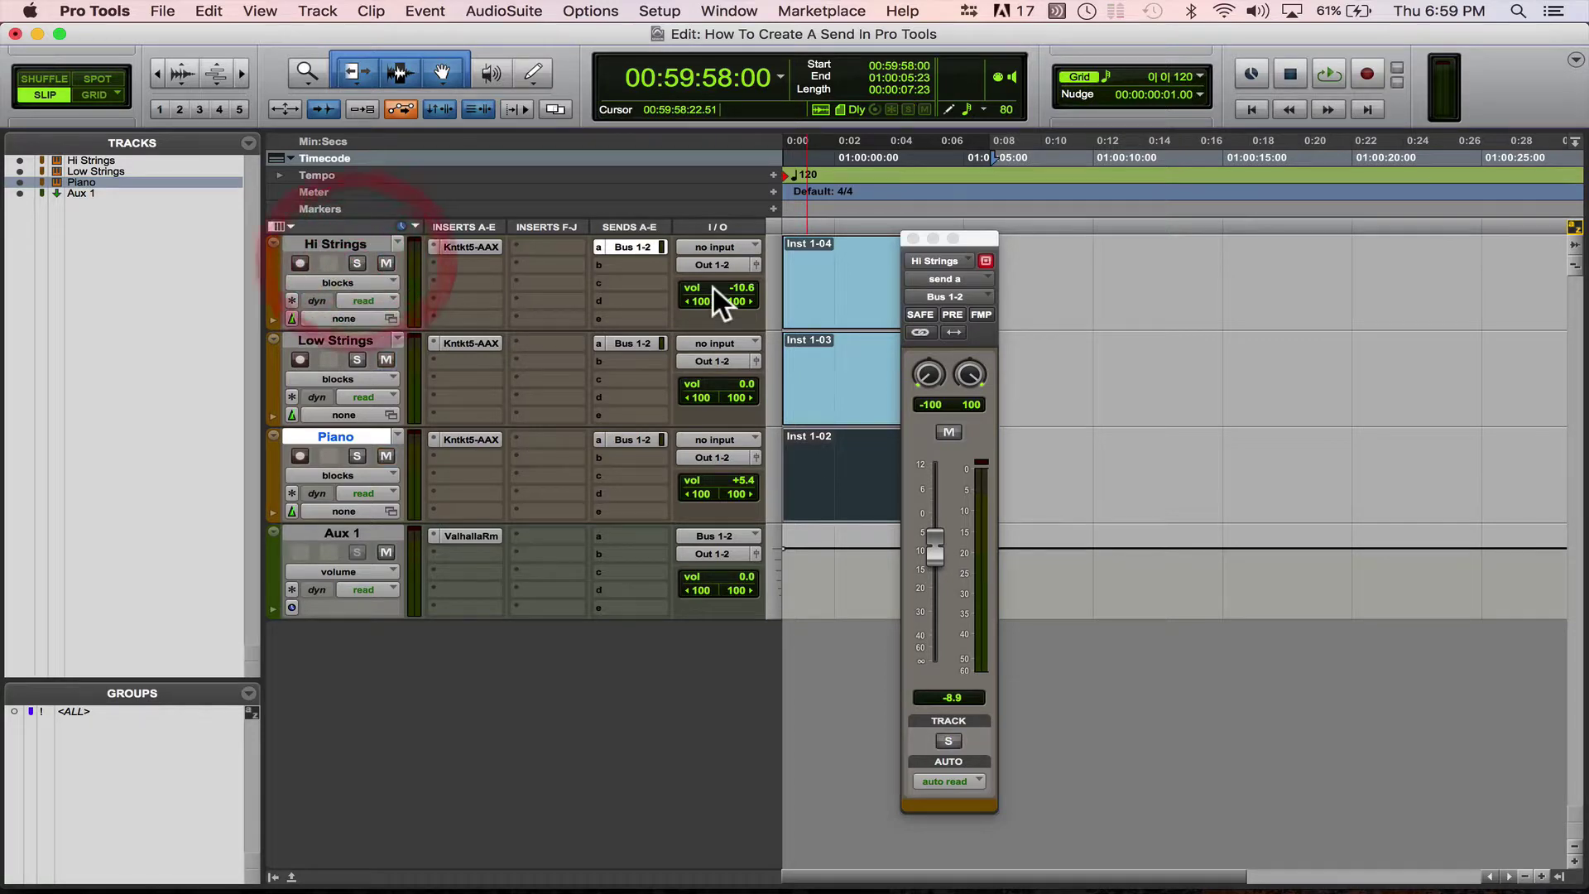
{"action": "key", "text": "space"}
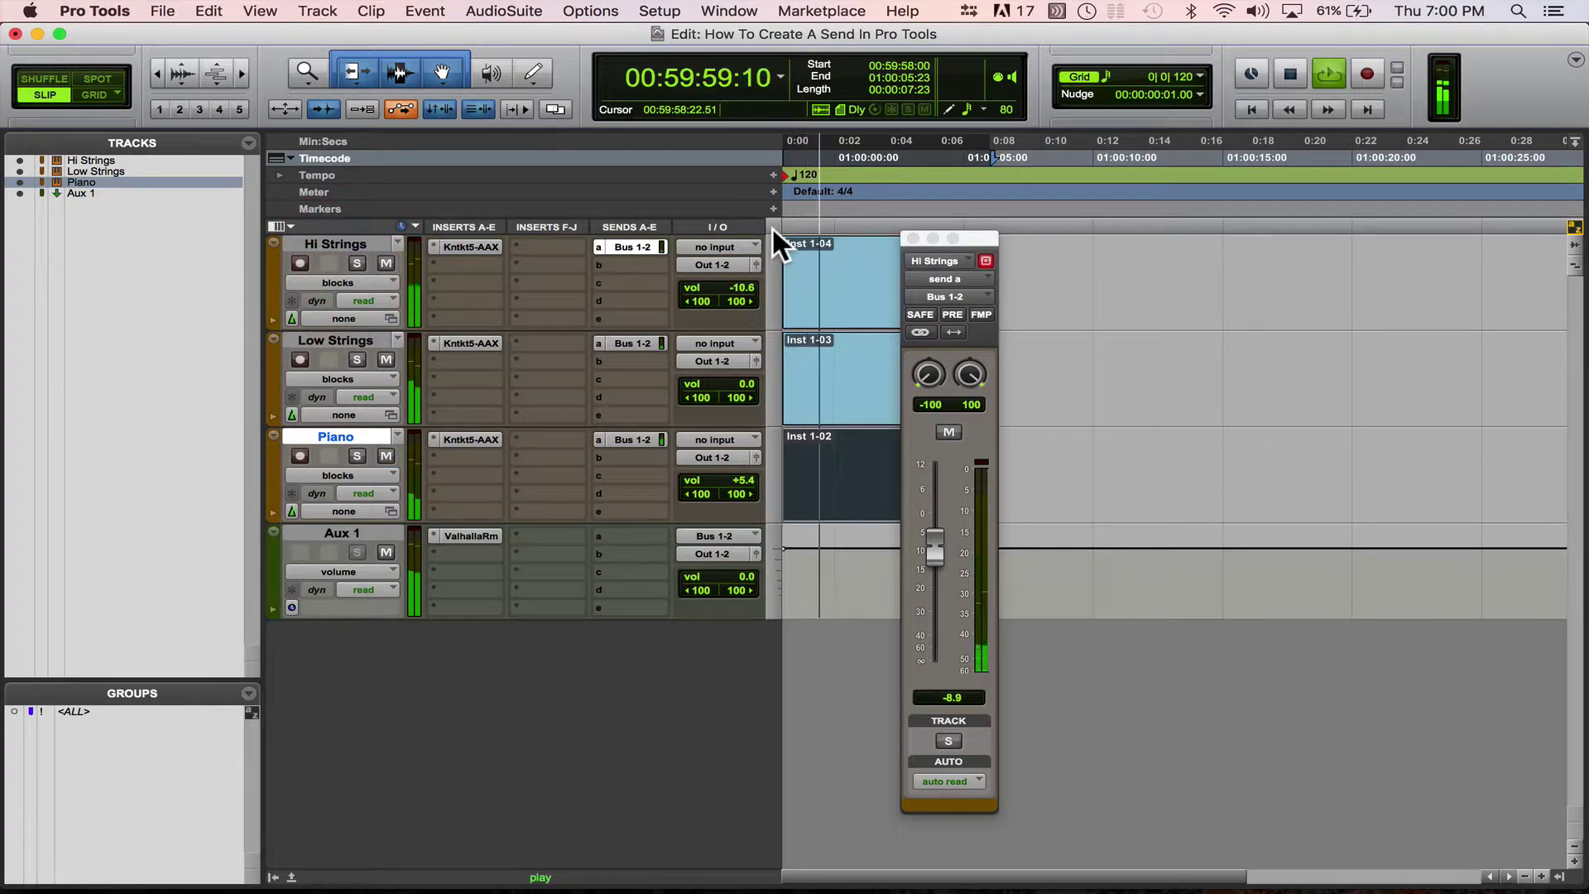
{"action": "key", "text": "space"}
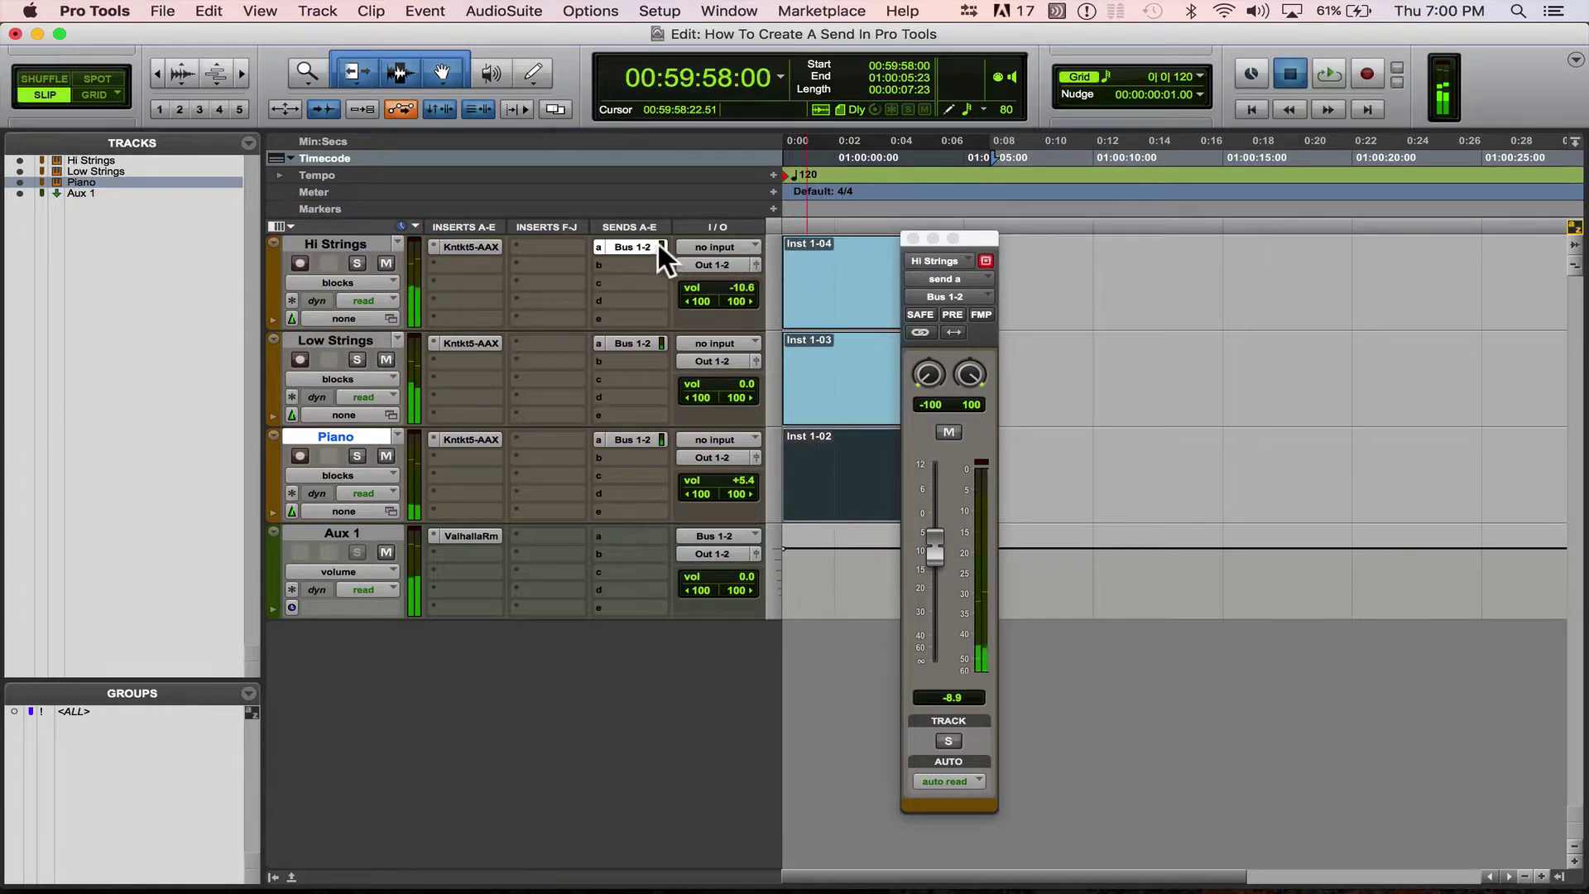
Open the Low Strings and Piano send windows and line them up beside Hi Strings'.
{"action": "left_click", "coordinate": [649, 339]}
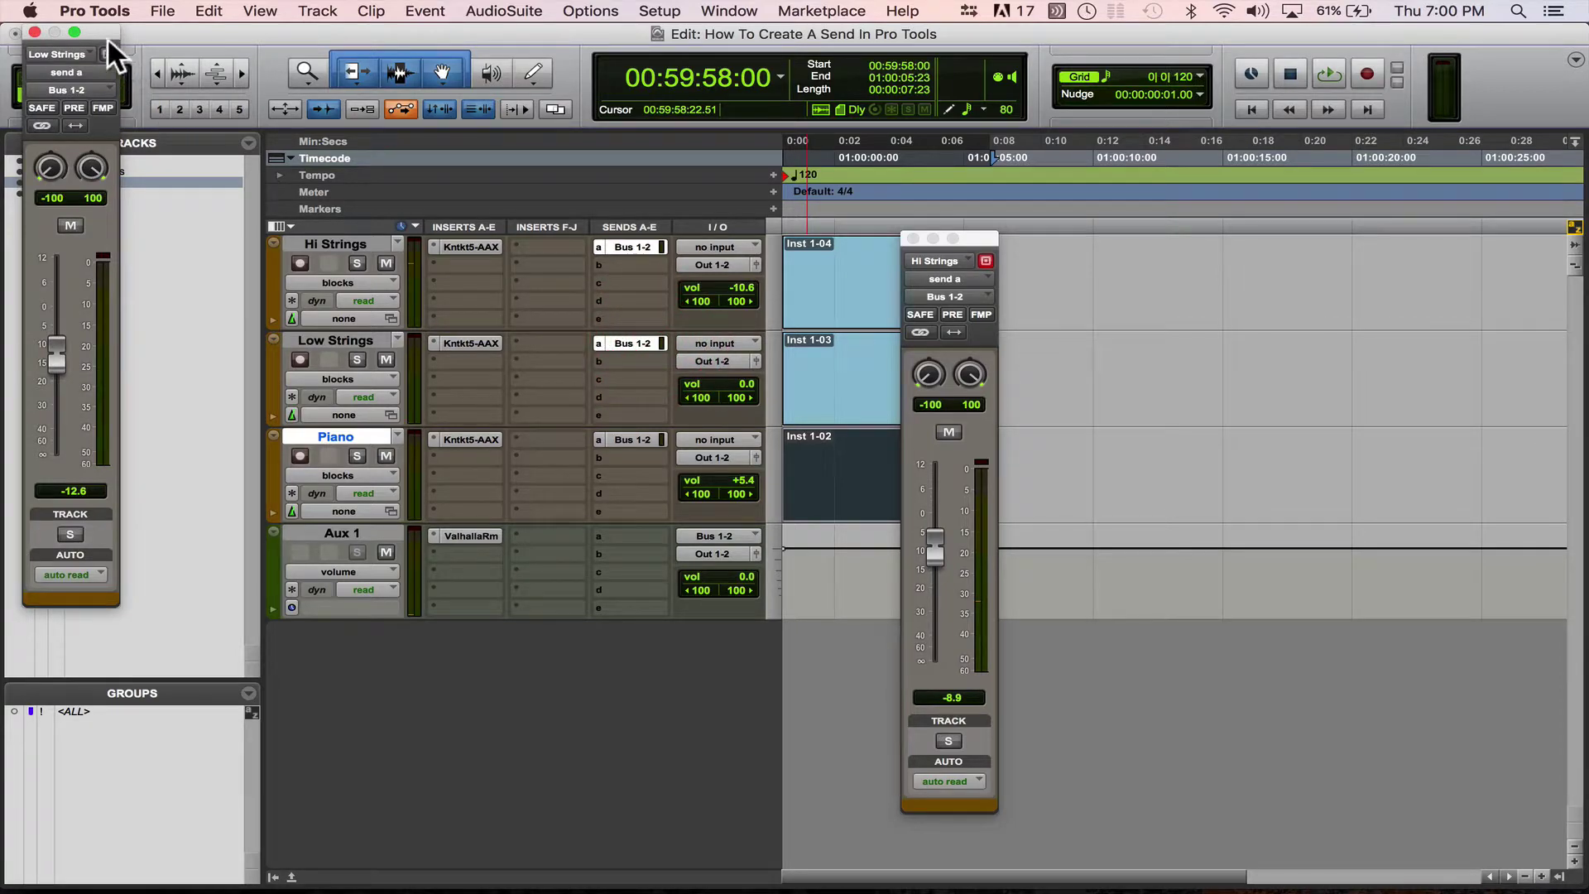
{"action": "left_click_drag", "start_coordinate": [103, 33], "coordinate": [1075, 236]}
{"action": "left_click", "coordinate": [643, 439]}
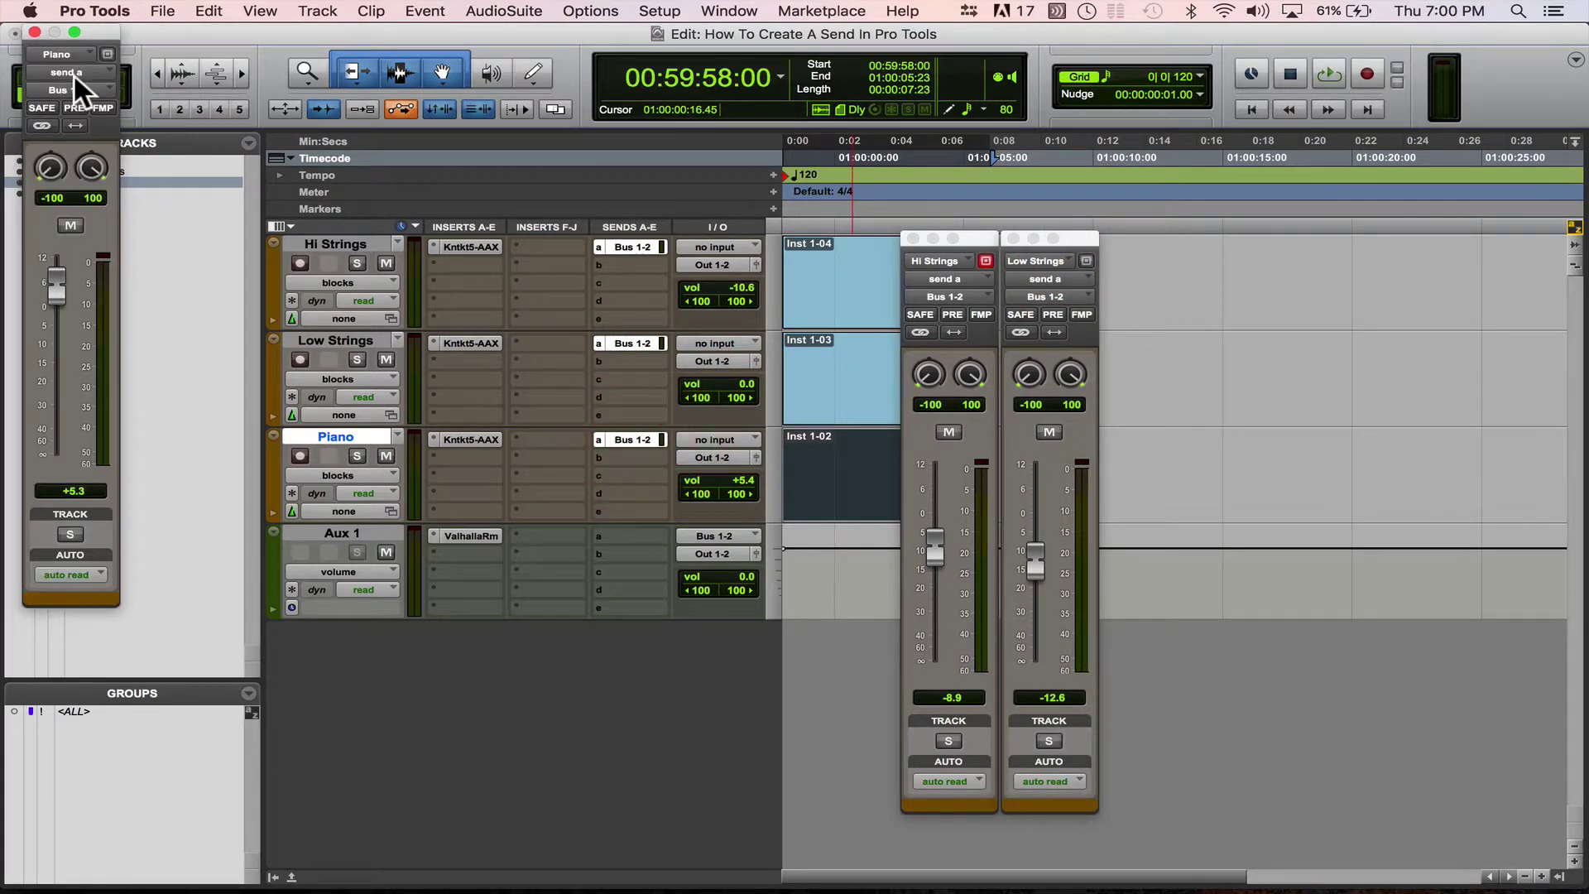
{"action": "left_click_drag", "start_coordinate": [91, 30], "coordinate": [1170, 236]}
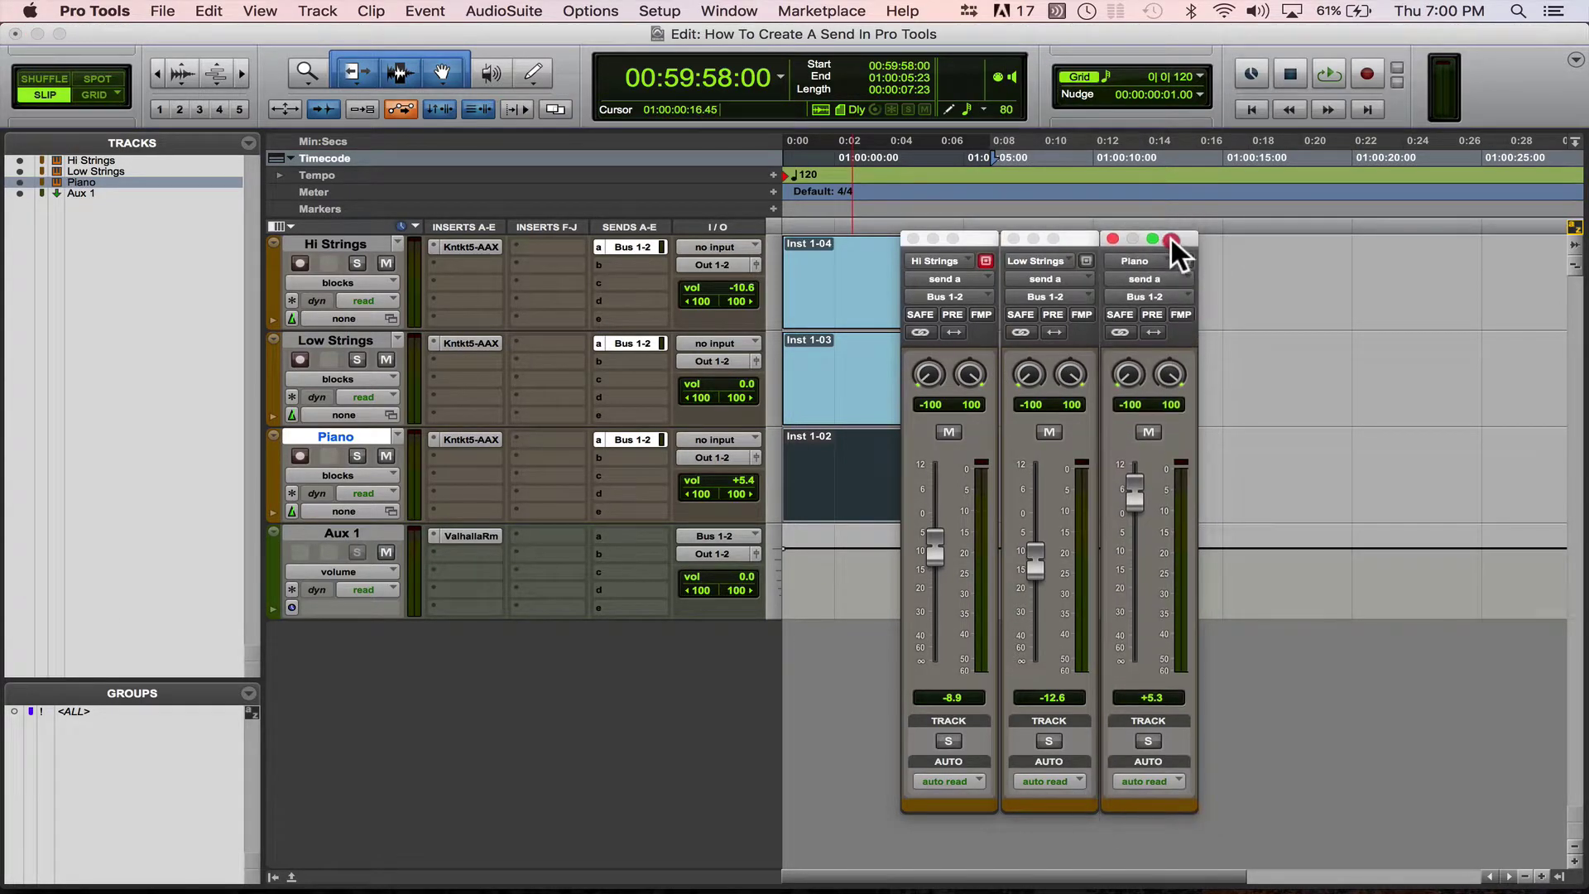
{"action": "left_click", "coordinate": [383, 530]}
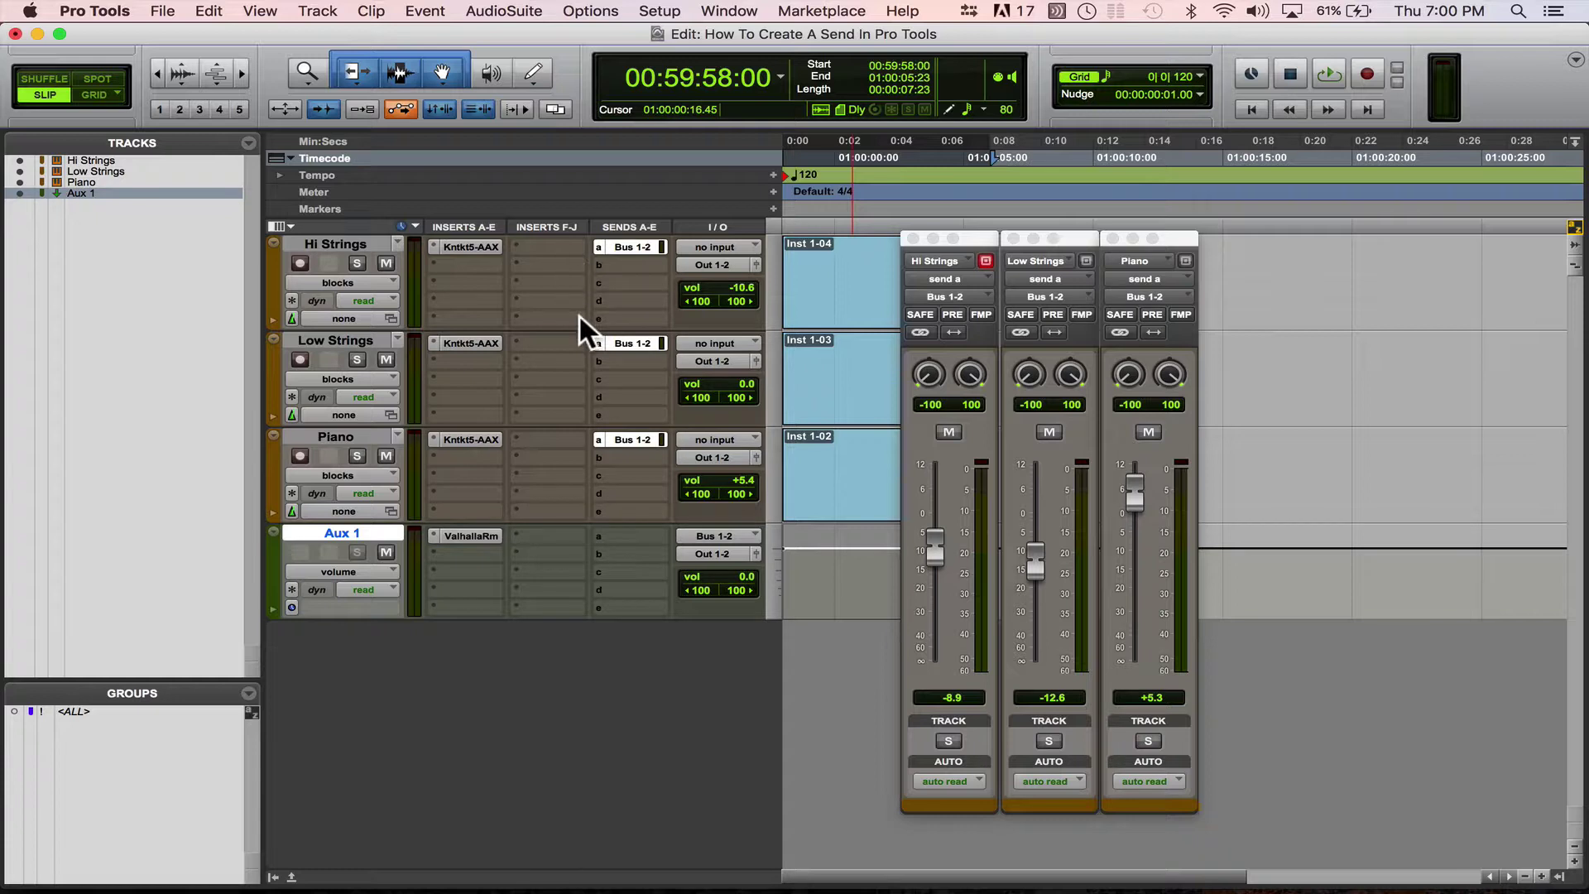
Create a new stereo Aux Input track.
{"action": "key", "text": "super+shift+n"}
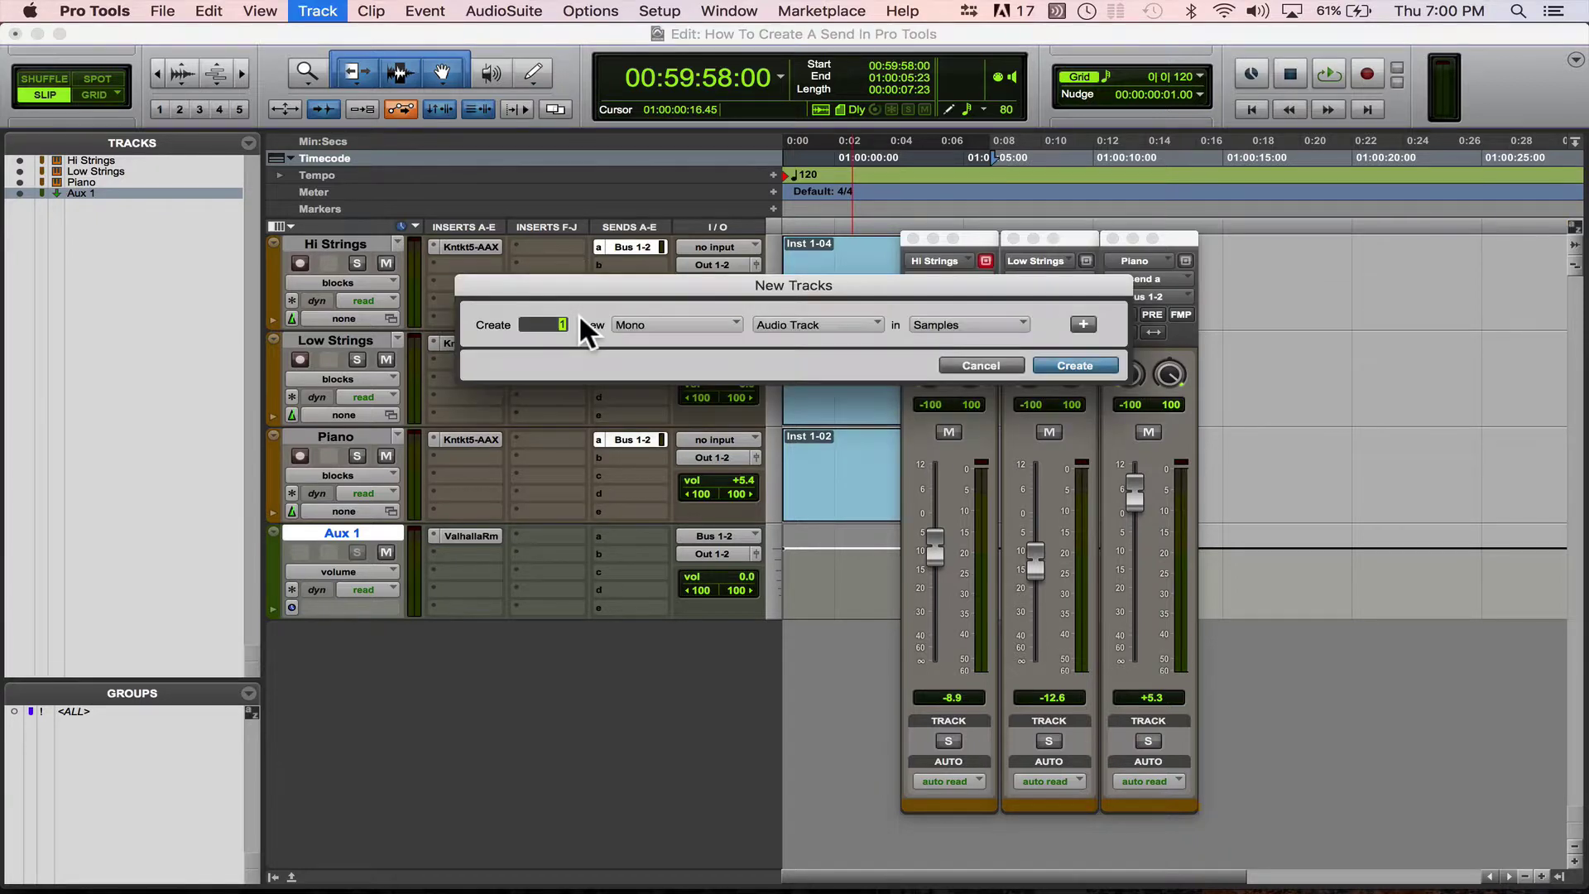
{"action": "left_click", "coordinate": [682, 317]}
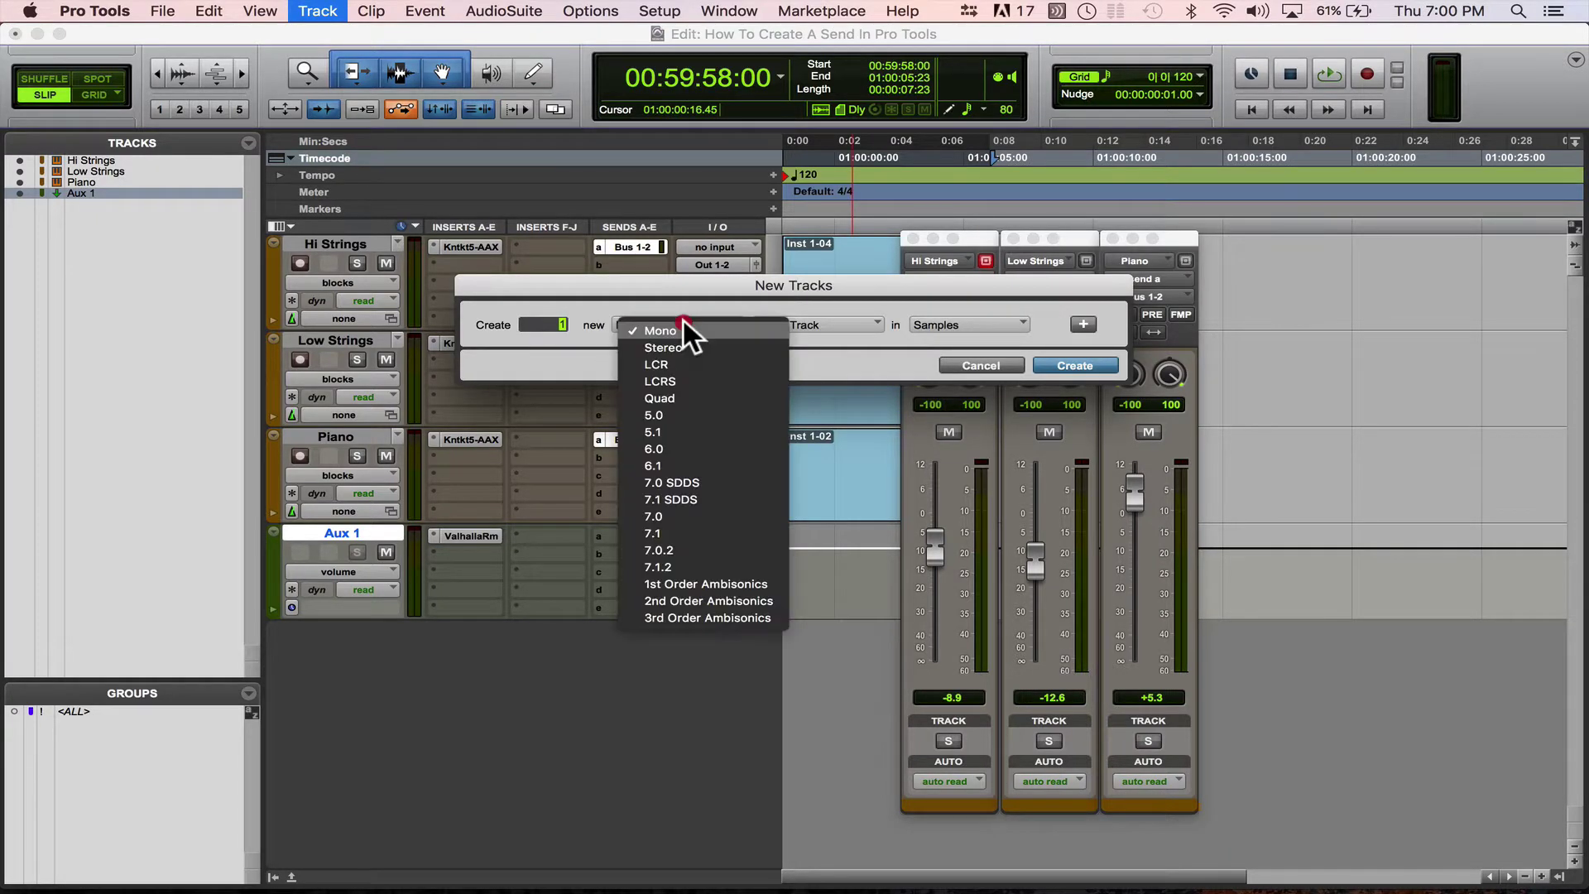
{"action": "left_click", "coordinate": [687, 341]}
{"action": "left_click", "coordinate": [819, 323]}
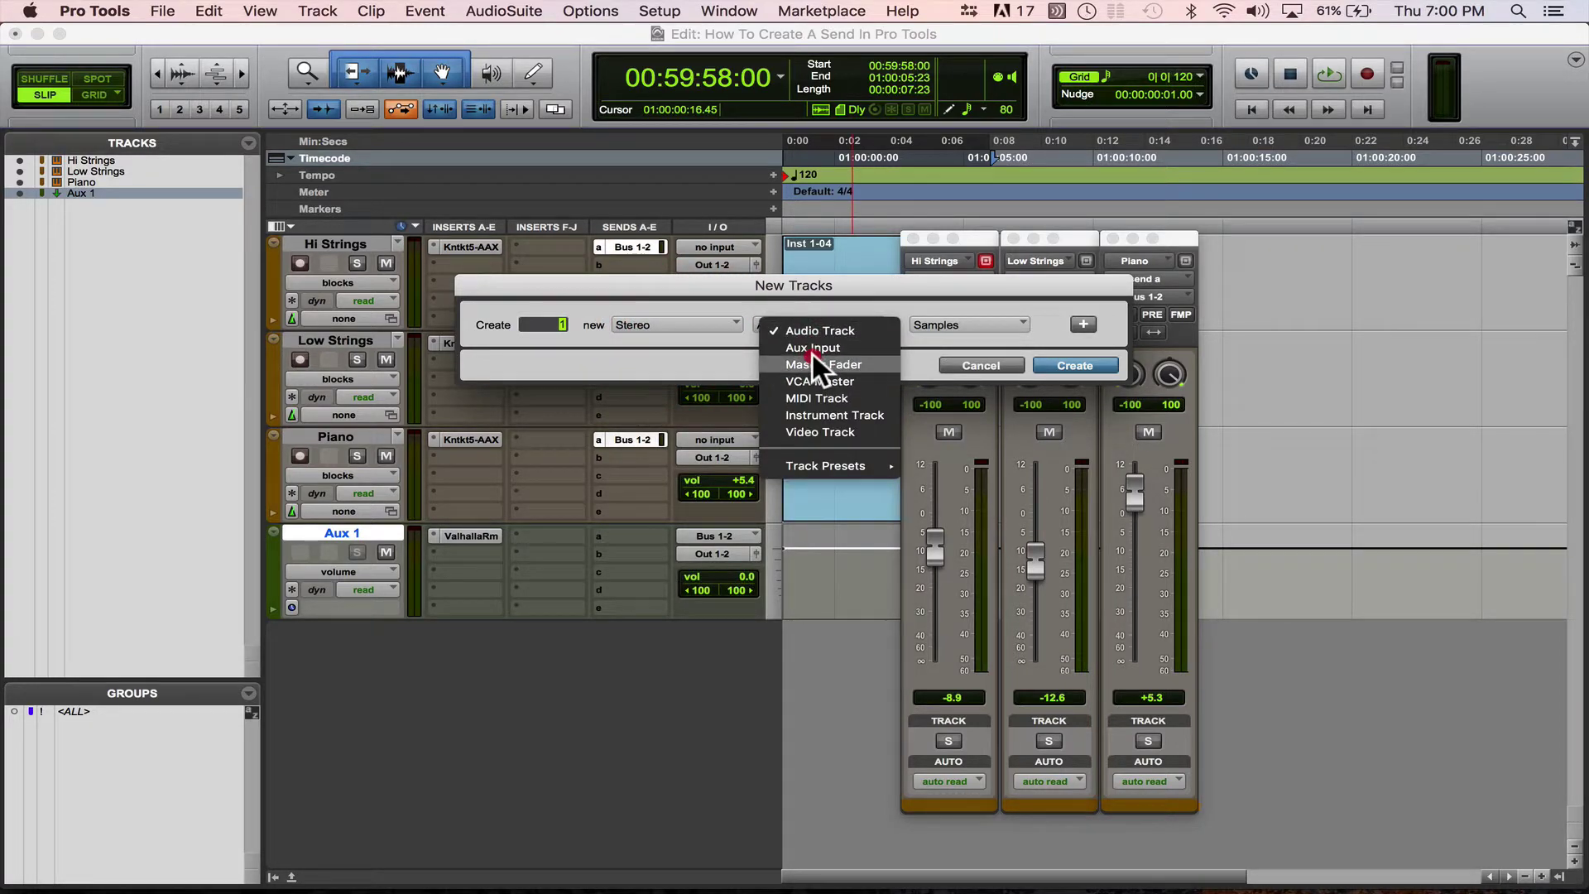
{"action": "left_click", "coordinate": [811, 348]}
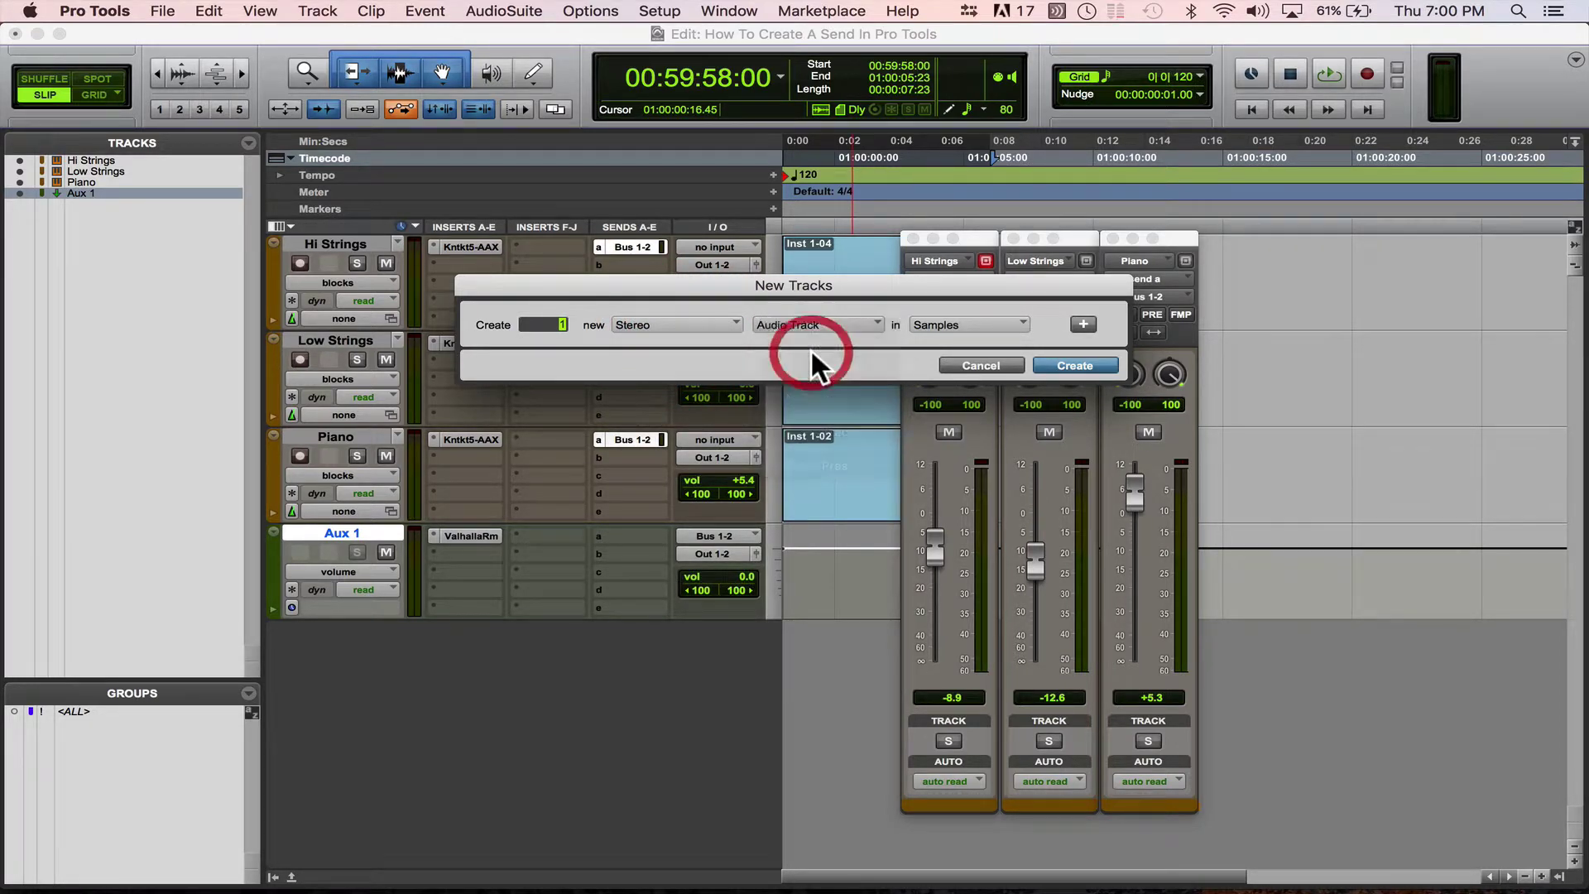
{"action": "key", "text": "Return"}
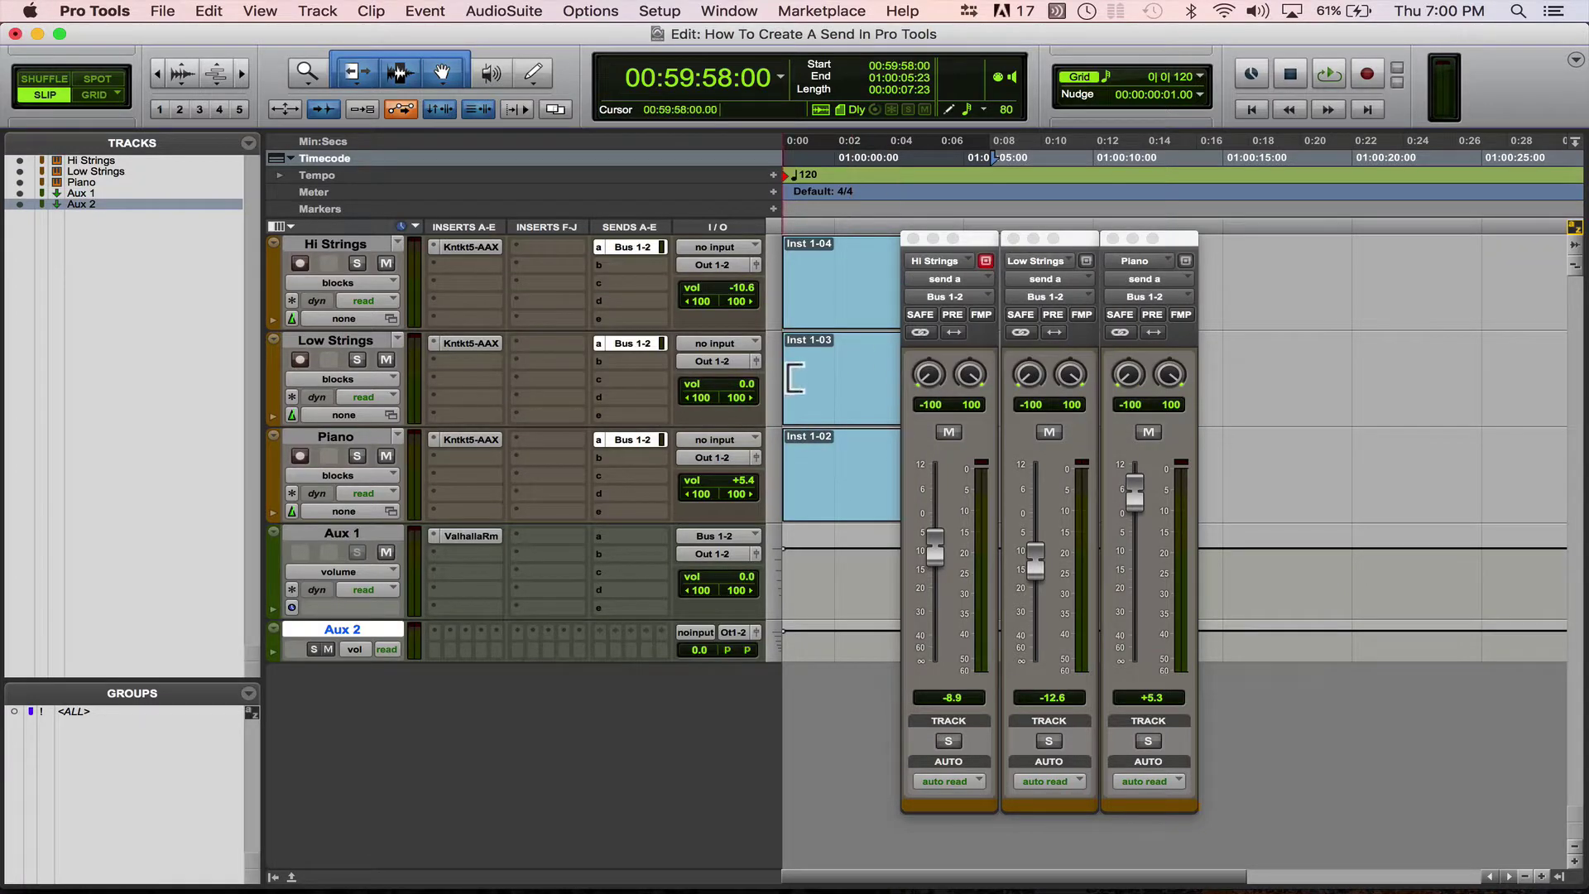
Rename the Aux 1 track to Reverb.
{"action": "left_click", "coordinate": [342, 532]}
{"action": "double_click", "coordinate": [340, 534]}
{"action": "type", "text": "Reverb"}
{"action": "key", "text": "Return"}
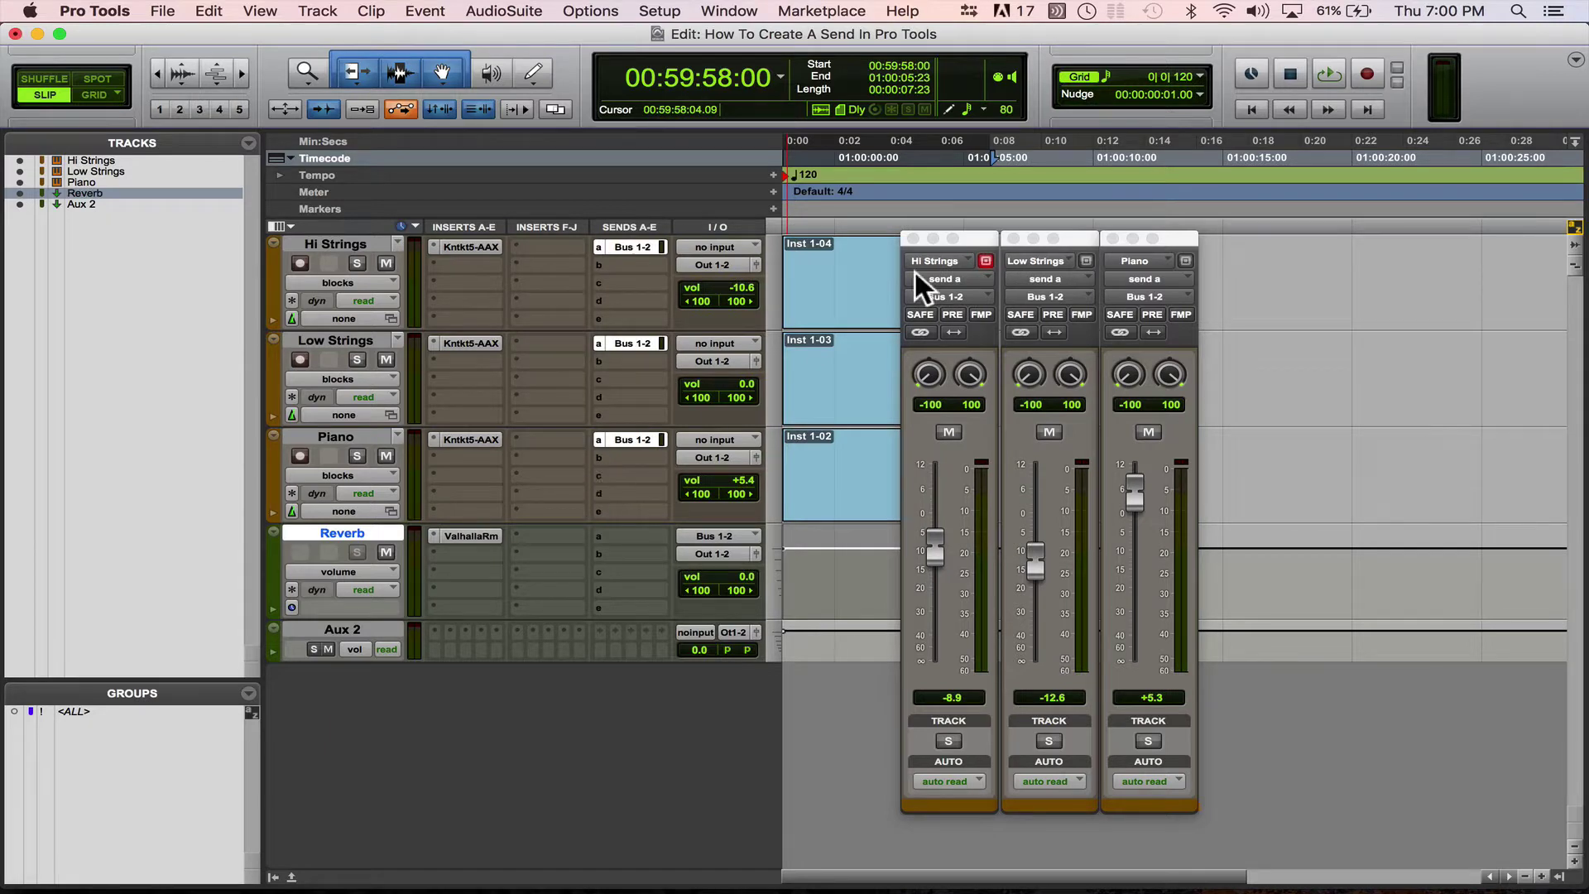
Close the Hi Strings, Low Strings and Piano send windows.
{"action": "left_click", "coordinate": [914, 239]}
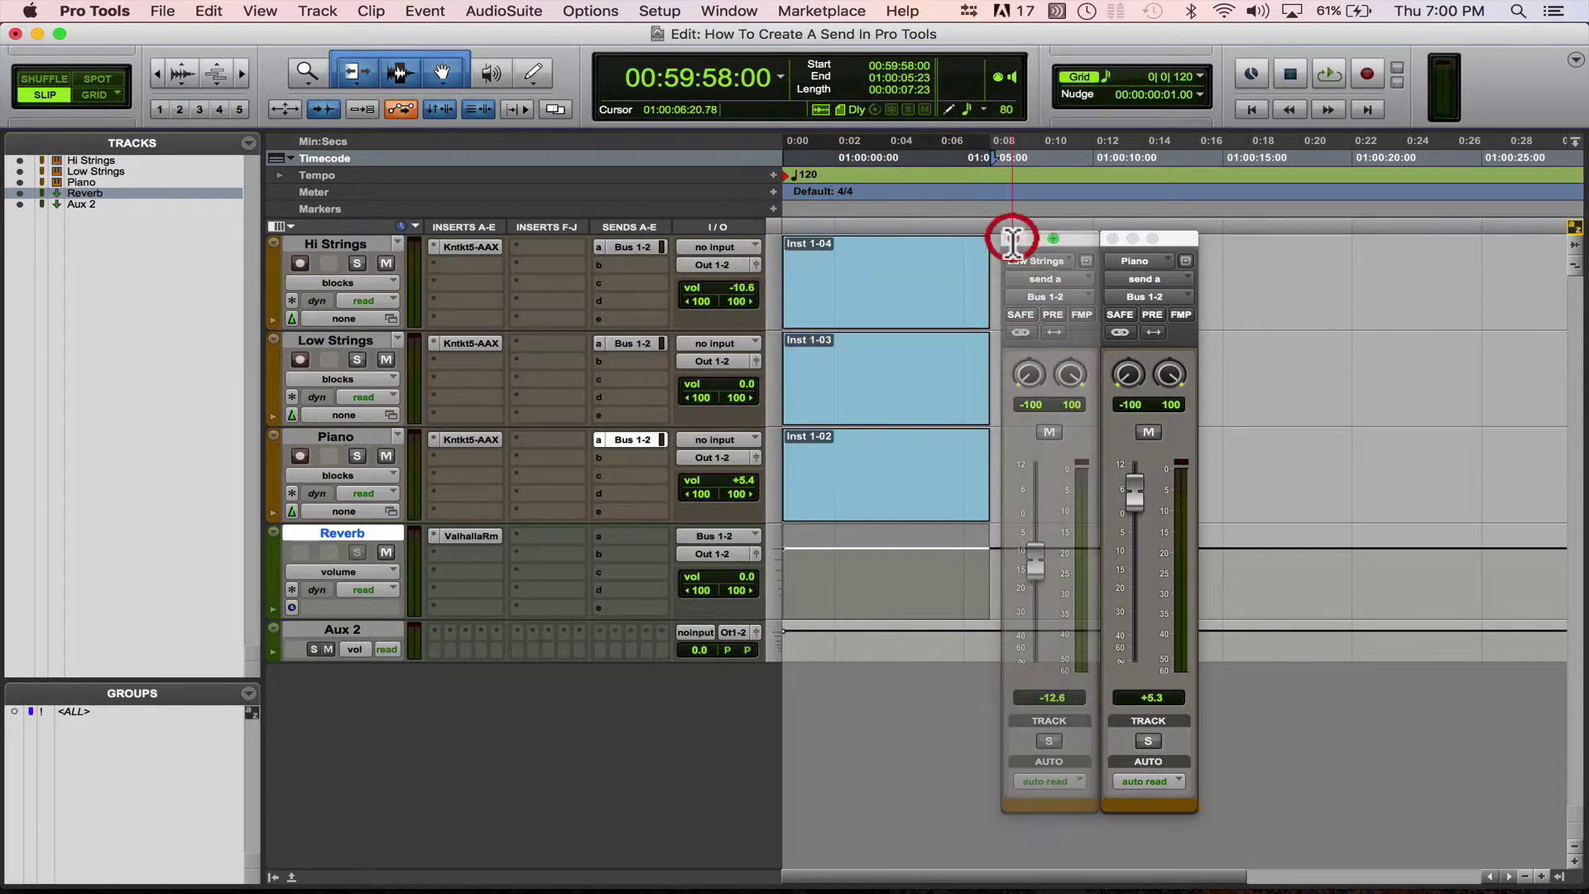
{"action": "left_click", "coordinate": [1013, 239]}
{"action": "left_click", "coordinate": [1112, 240]}
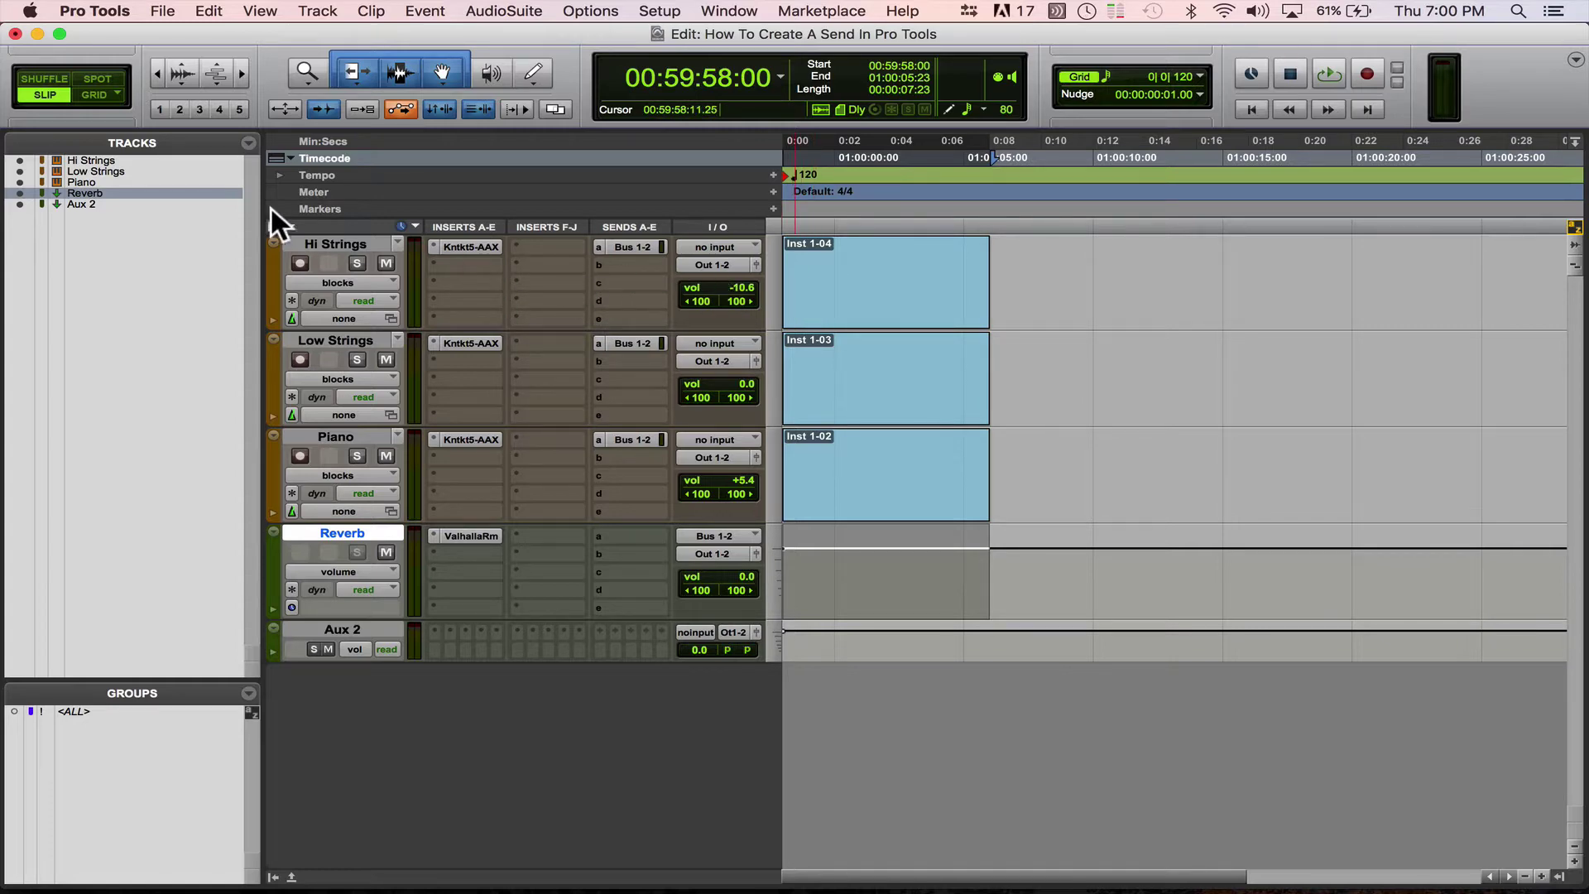
Check the Edit Window view options without changes, then switch to the Mix window.
{"action": "left_click", "coordinate": [264, 8]}
{"action": "mouse_move", "coordinate": [316, 86]}
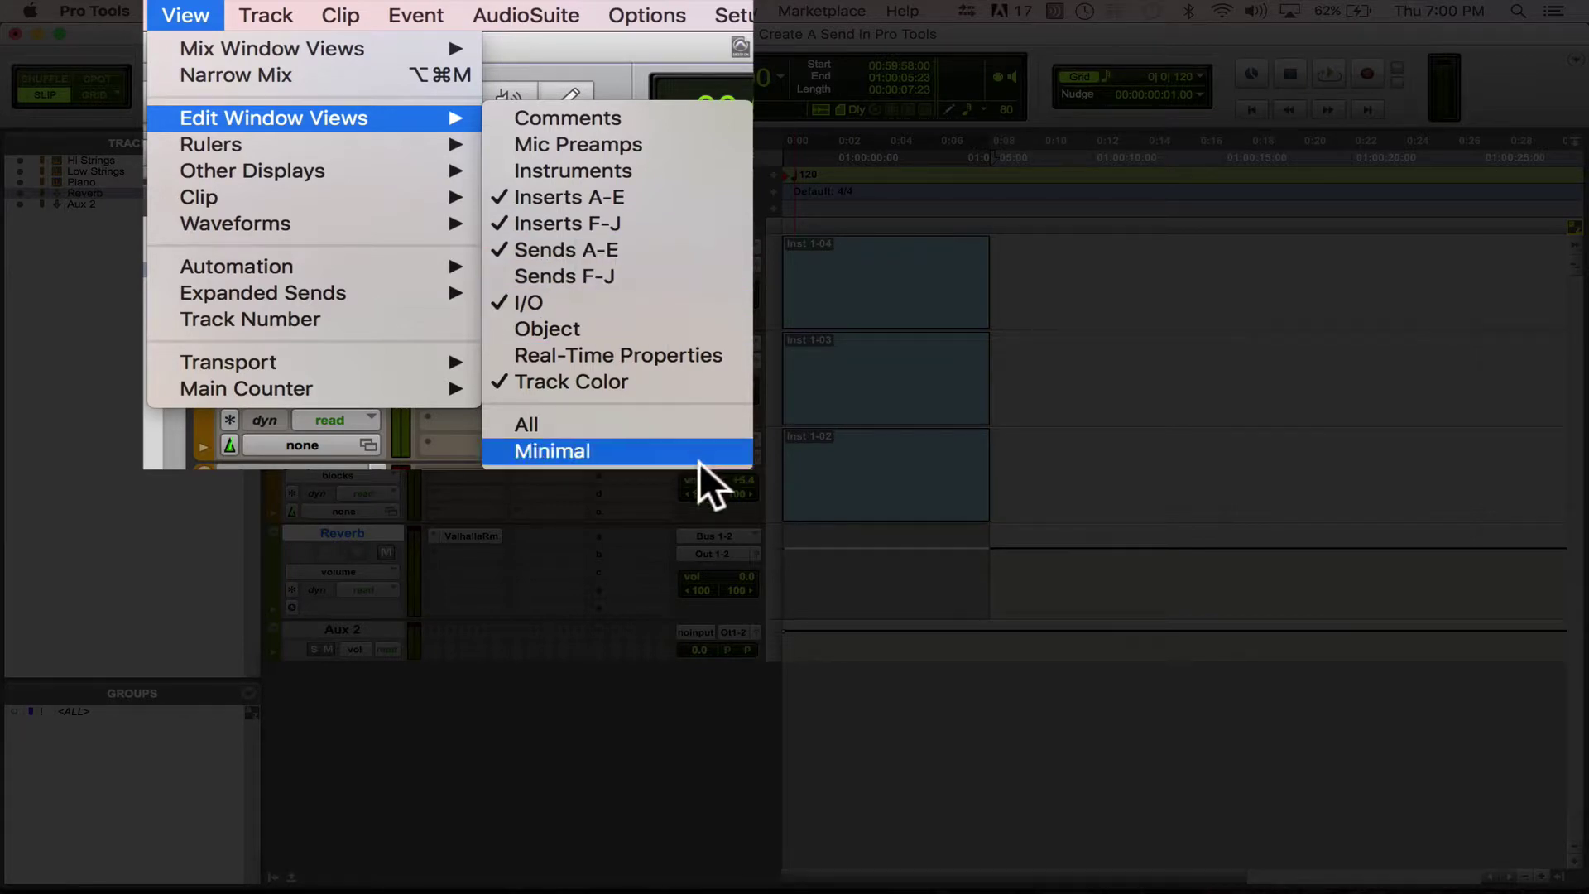
{"action": "left_click", "coordinate": [1161, 372]}
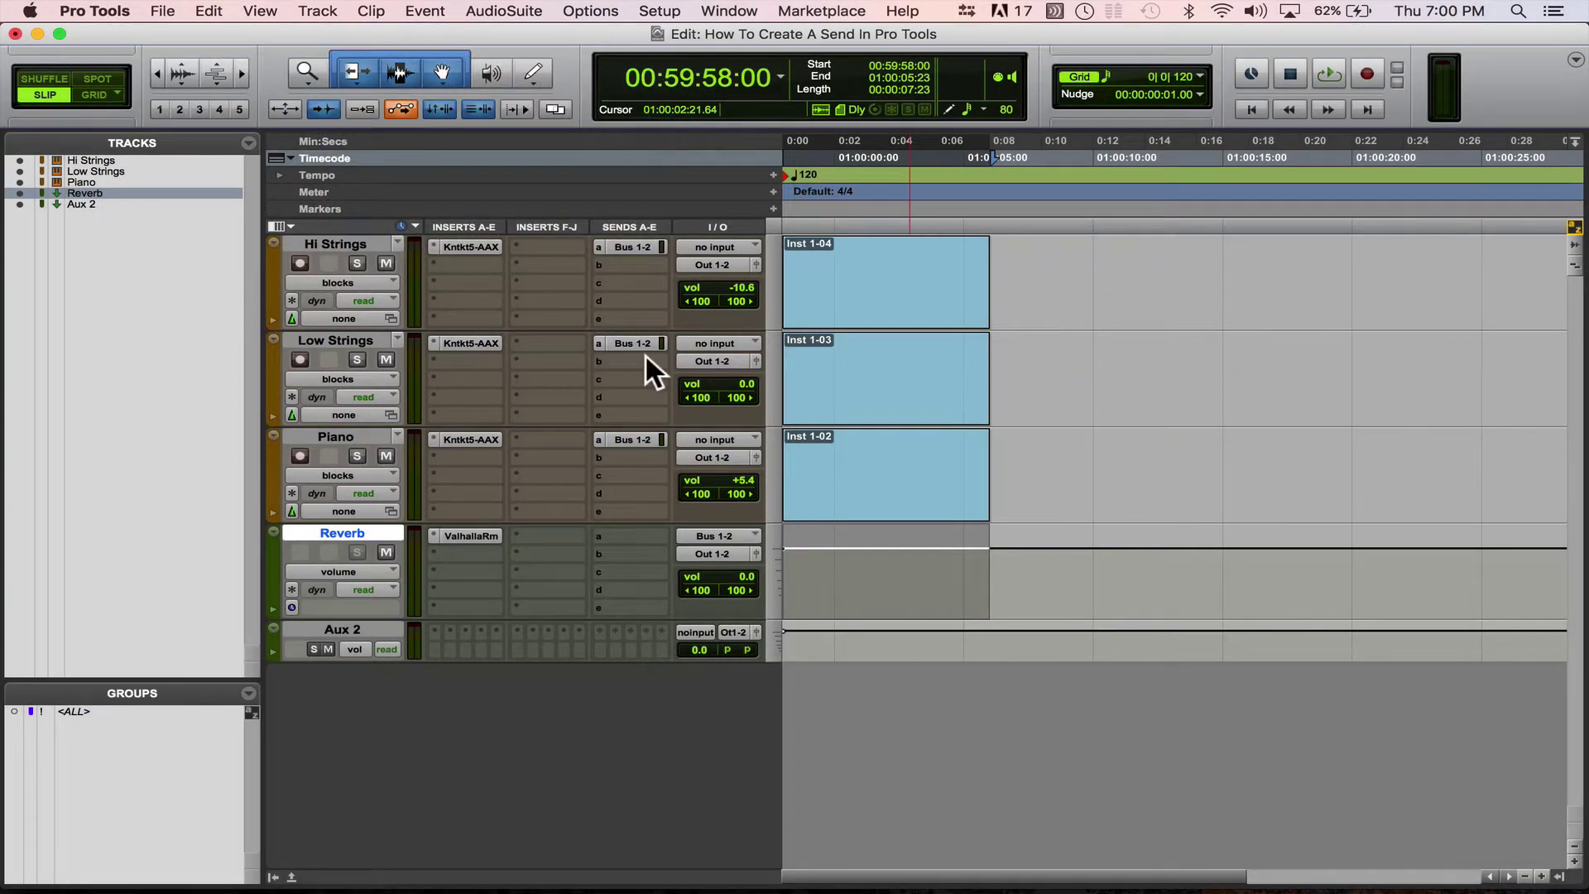
{"action": "key", "text": "super+equal"}
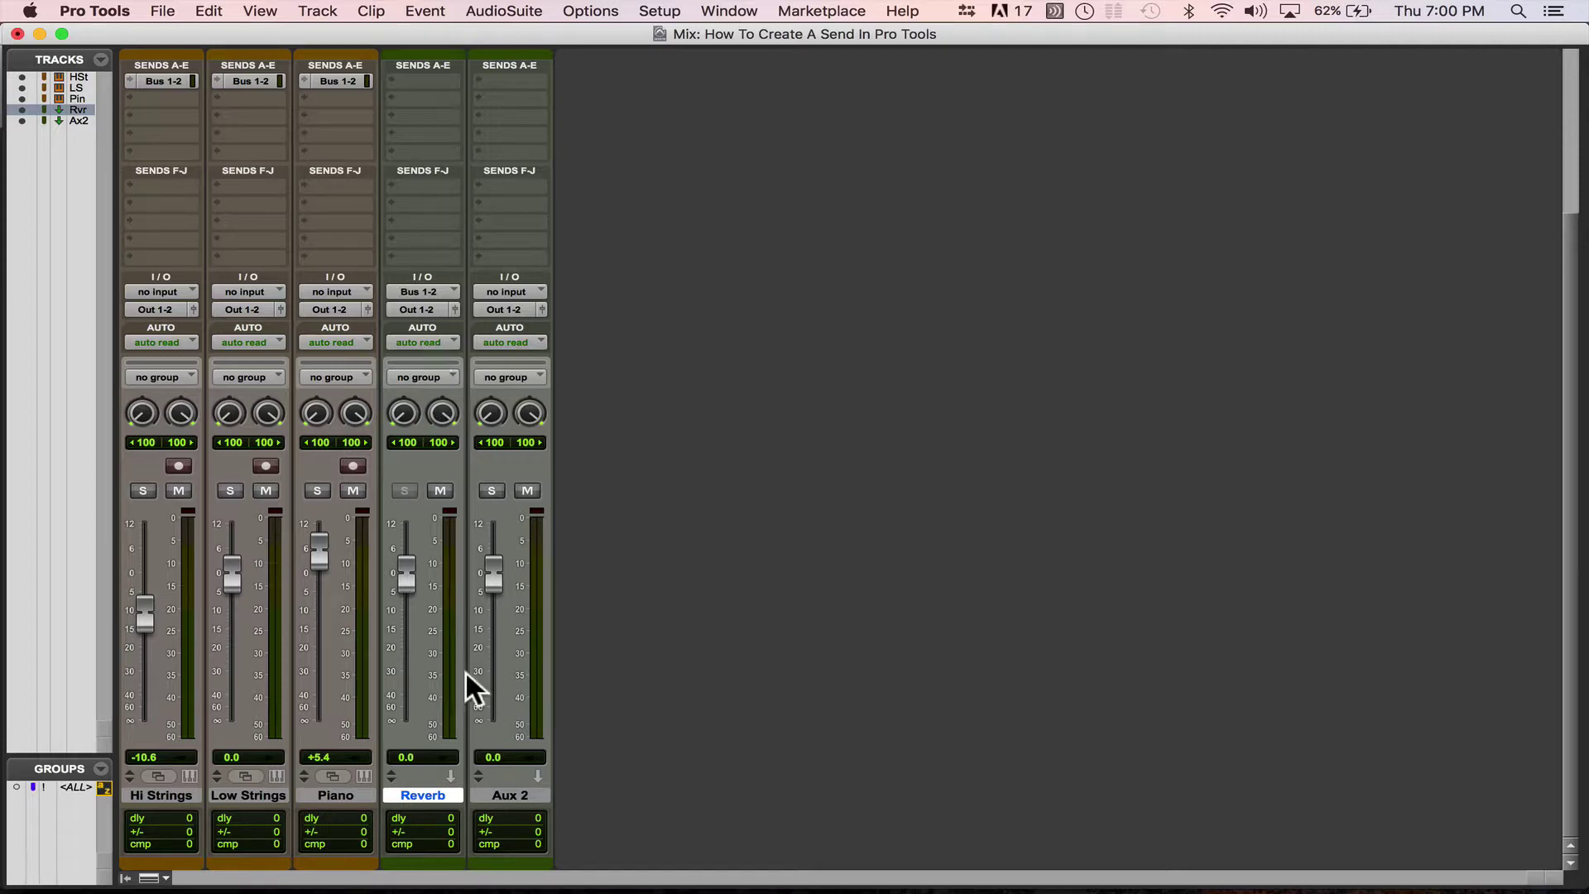
On Aux 2's first insert slot, browse the multichannel plug-ins to McDSP's FutzBox.
{"action": "left_click", "coordinate": [525, 793]}
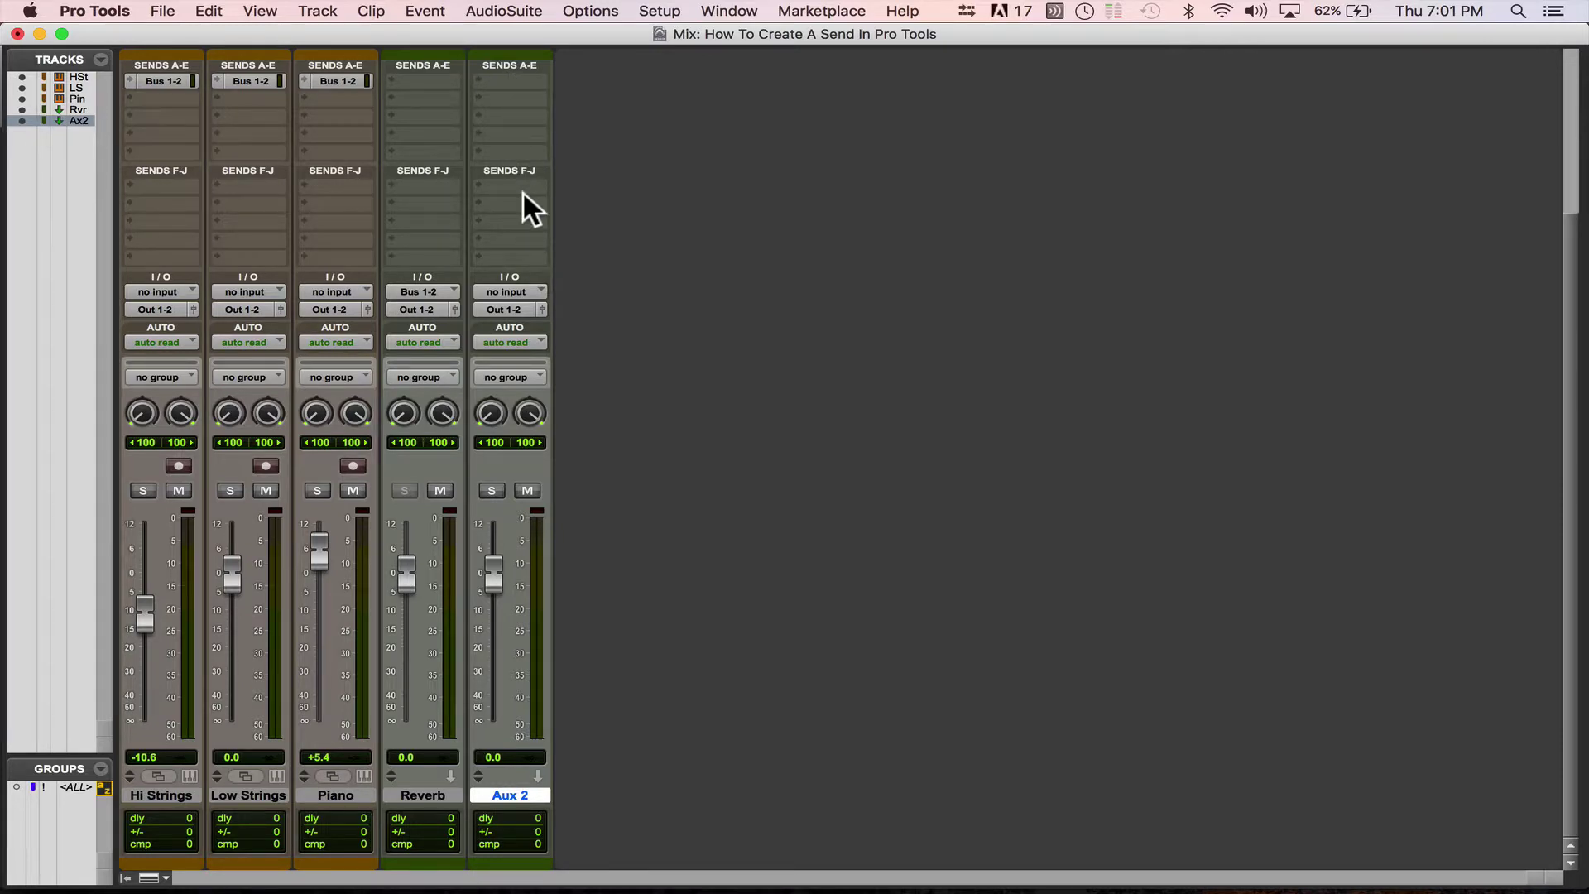
{"action": "scroll", "coordinate": [523, 206], "scroll_direction": "up", "scroll_amount": 5}
{"action": "scroll", "coordinate": [513, 98], "scroll_direction": "up", "scroll_amount": 1}
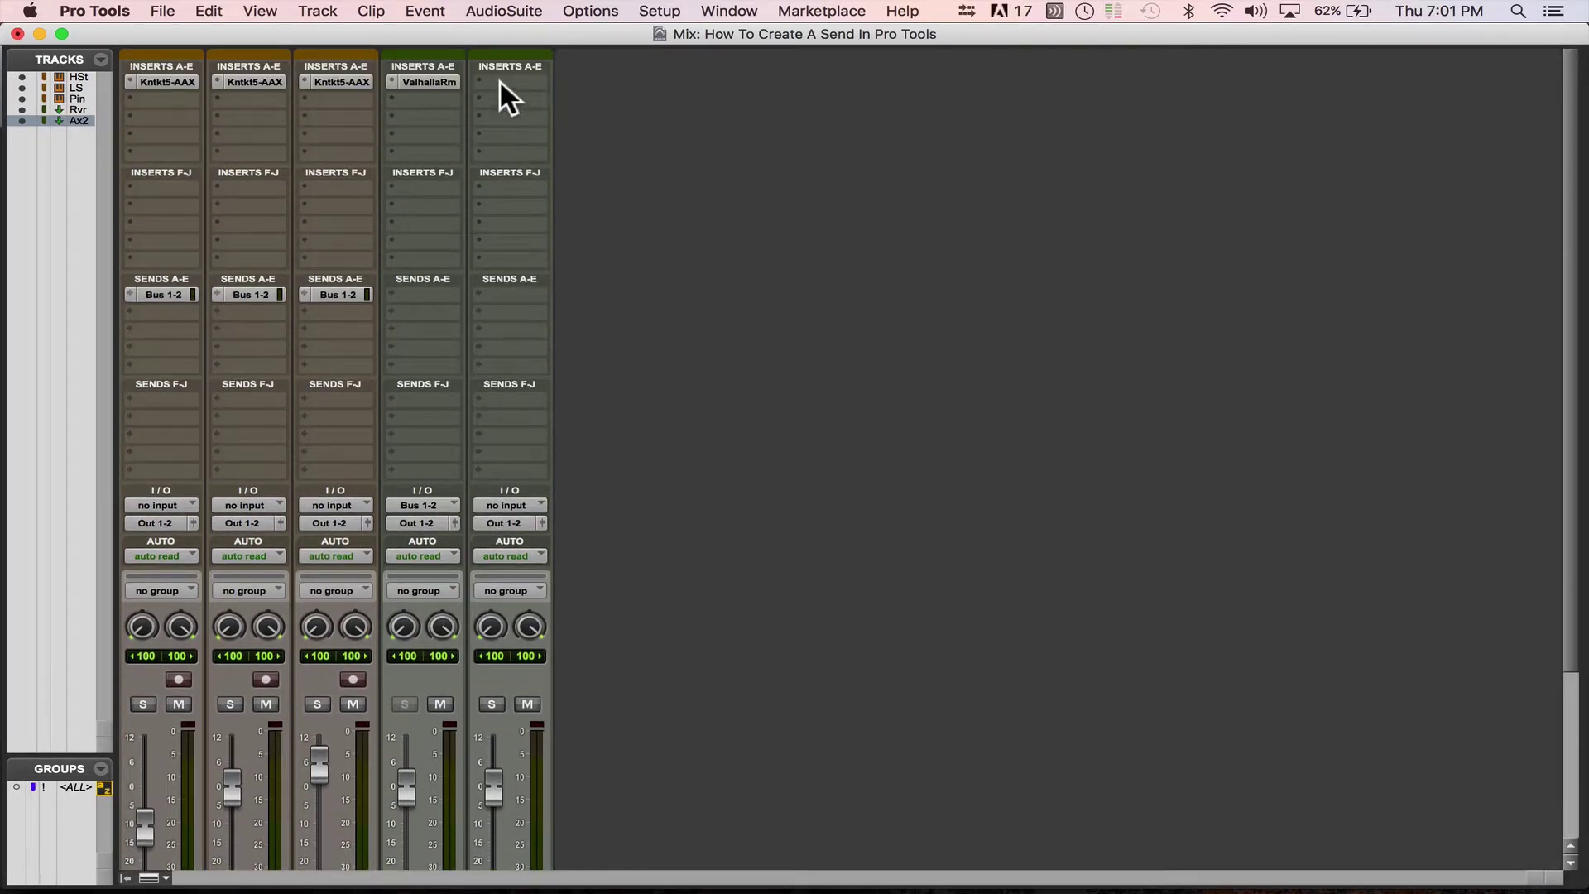
{"action": "left_click", "coordinate": [508, 80]}
{"action": "mouse_move", "coordinate": [577, 120]}
{"action": "mouse_move", "coordinate": [851, 126]}
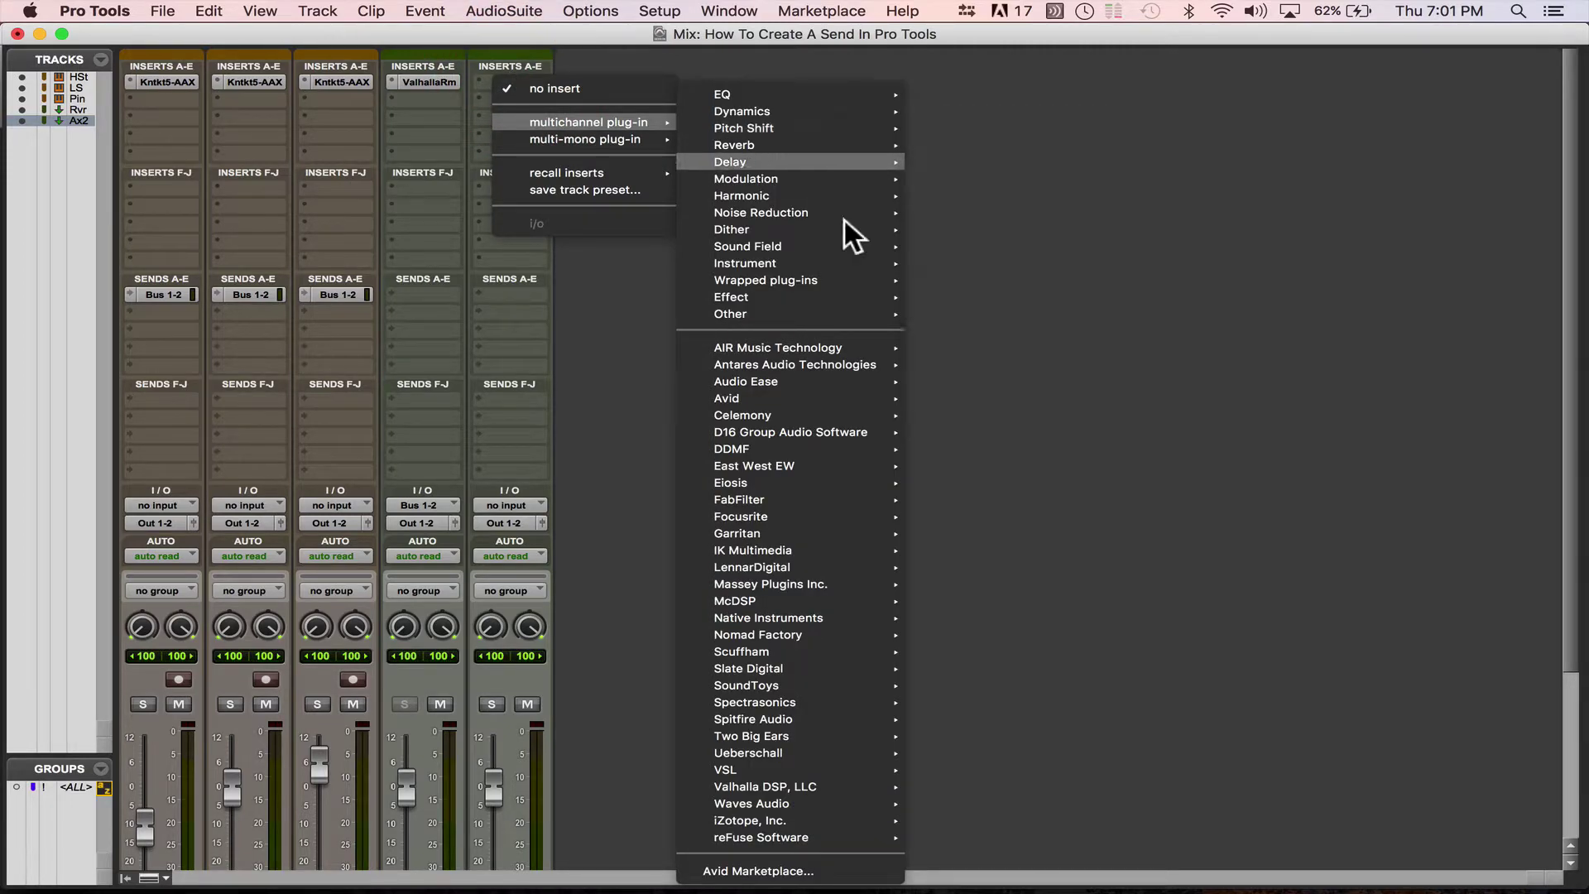
{"action": "mouse_move", "coordinate": [825, 379]}
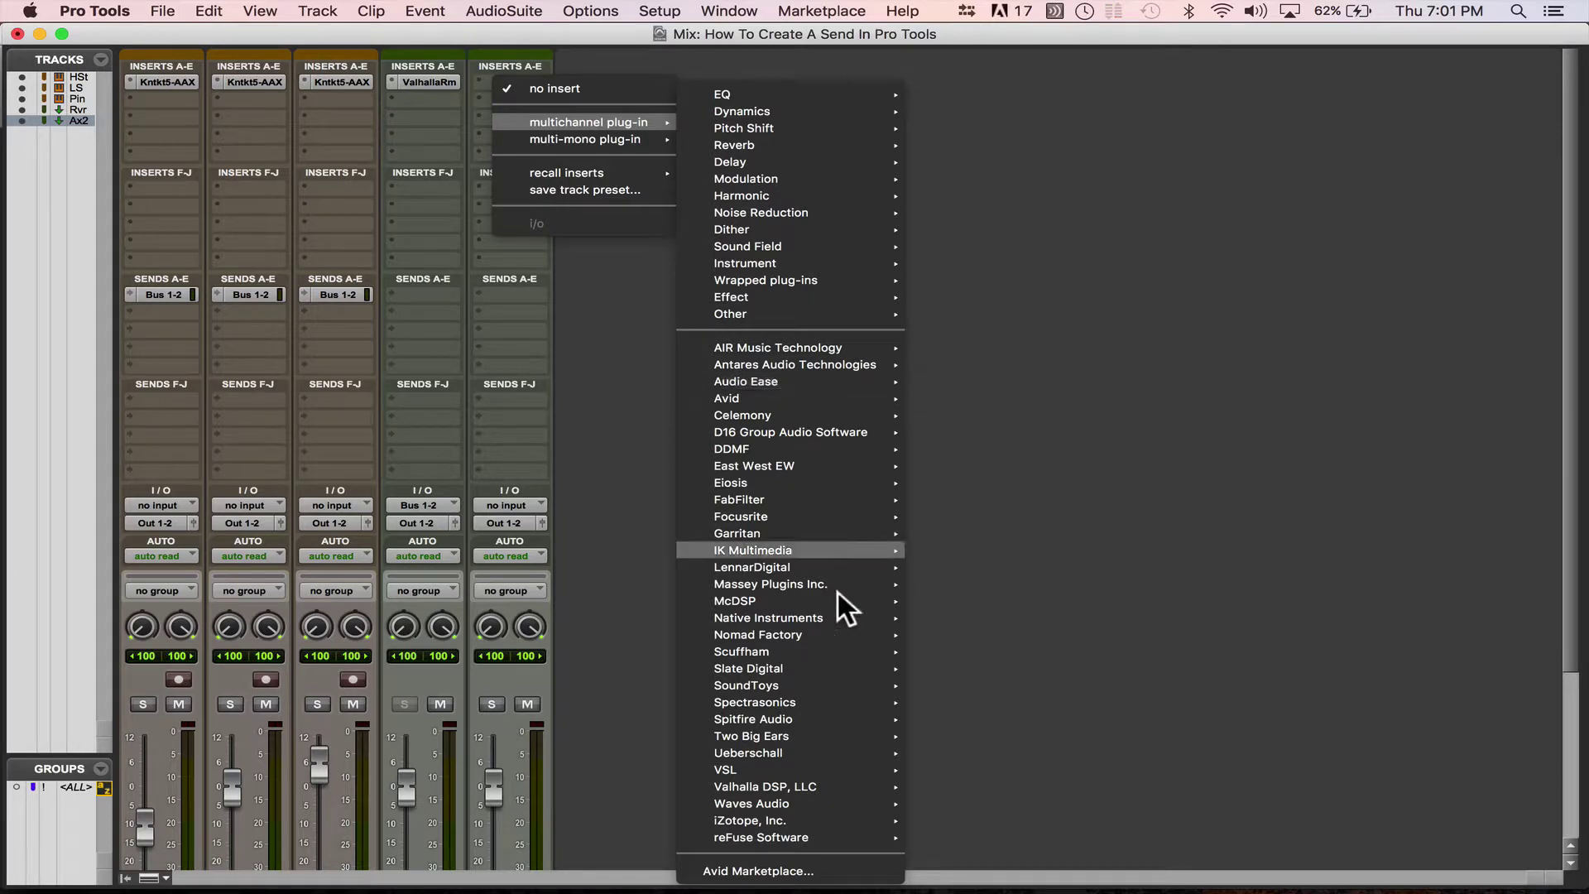
{"action": "mouse_move", "coordinate": [846, 687]}
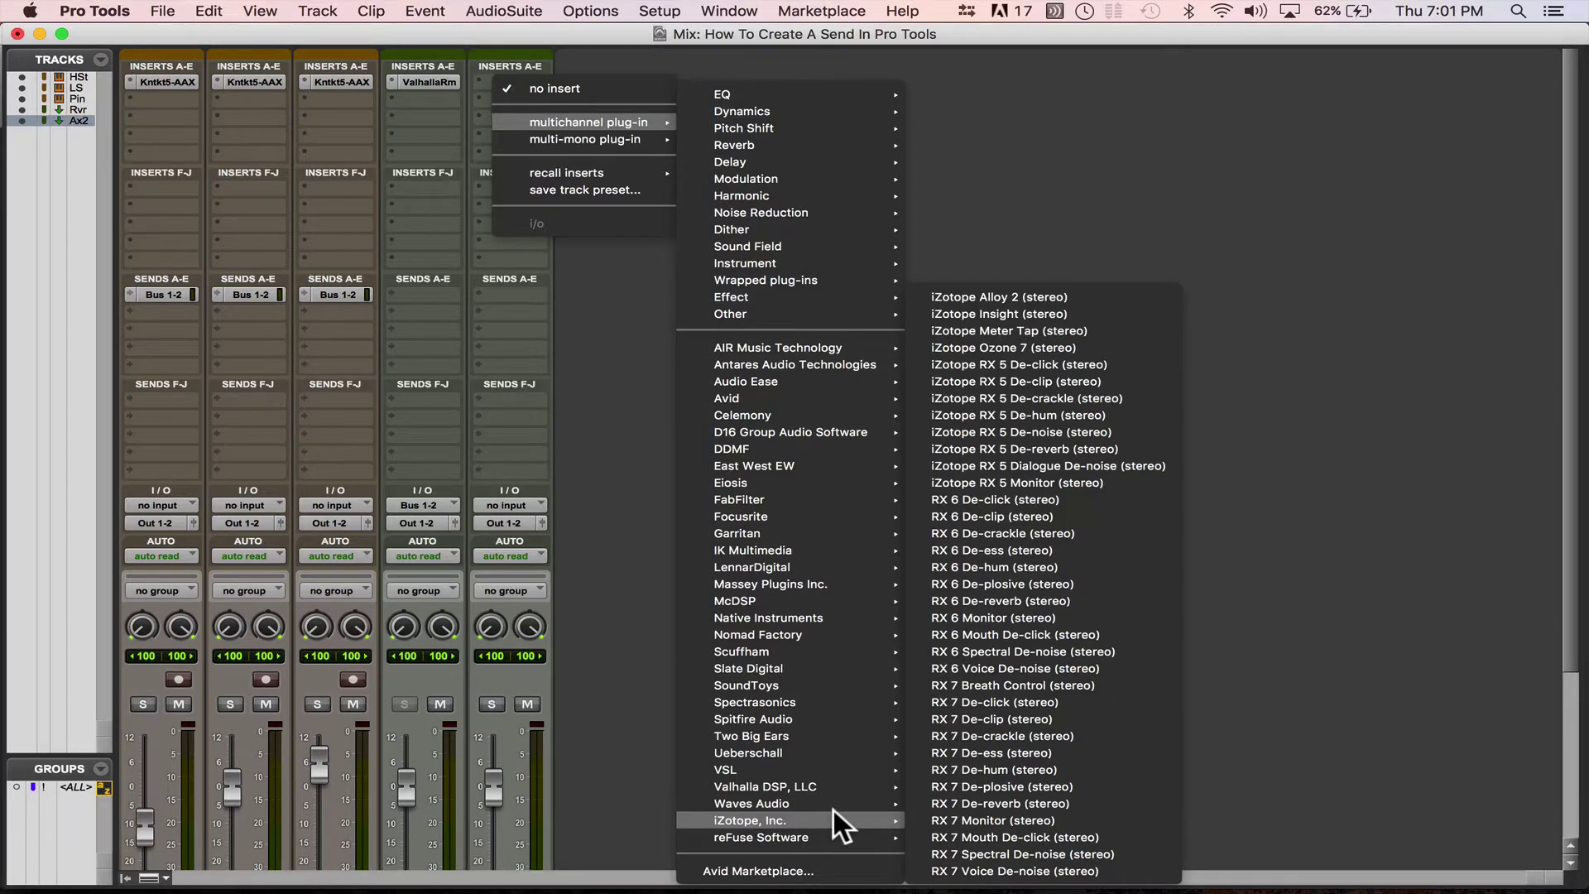
Insert the stereo FutzBox plug-in on Aux 2 and nudge its window left.
{"action": "mouse_move", "coordinate": [834, 611]}
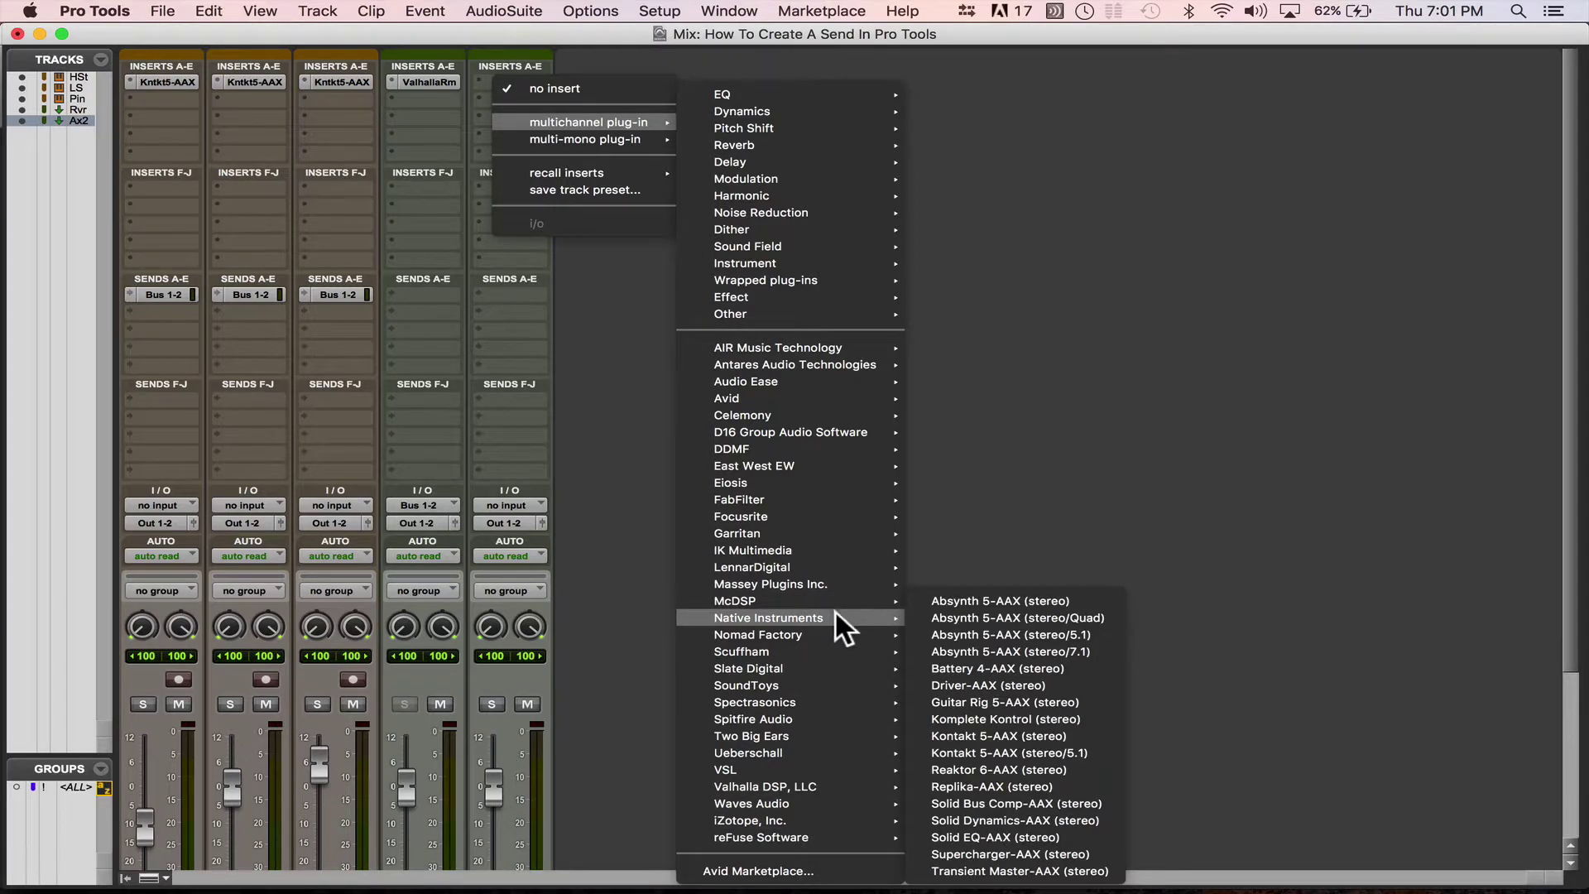
{"action": "mouse_move", "coordinate": [831, 600]}
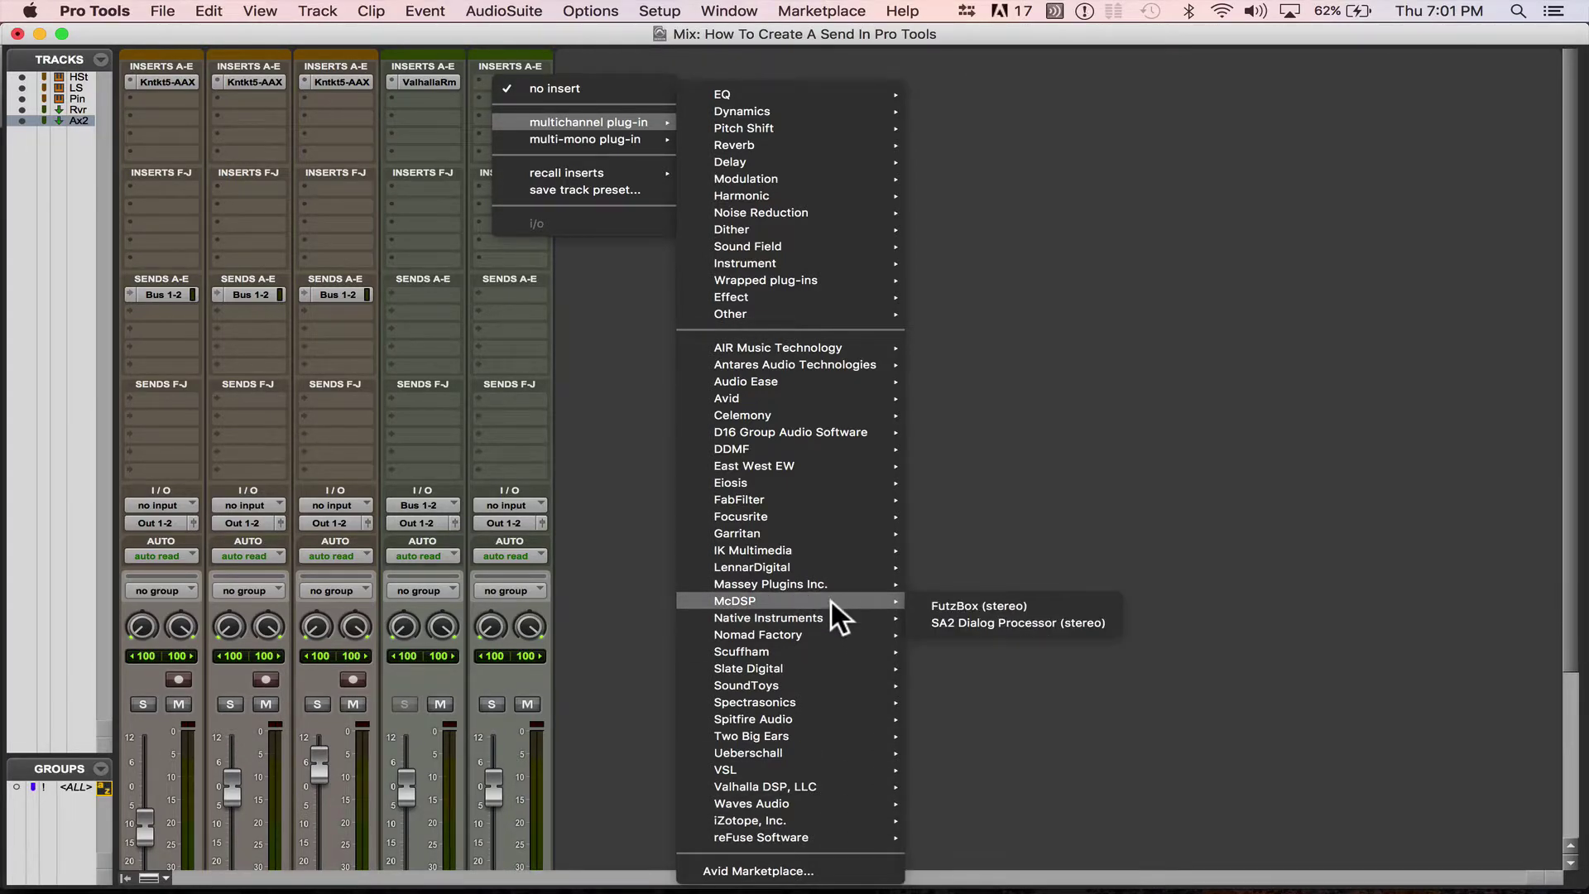
{"action": "left_click", "coordinate": [1000, 605]}
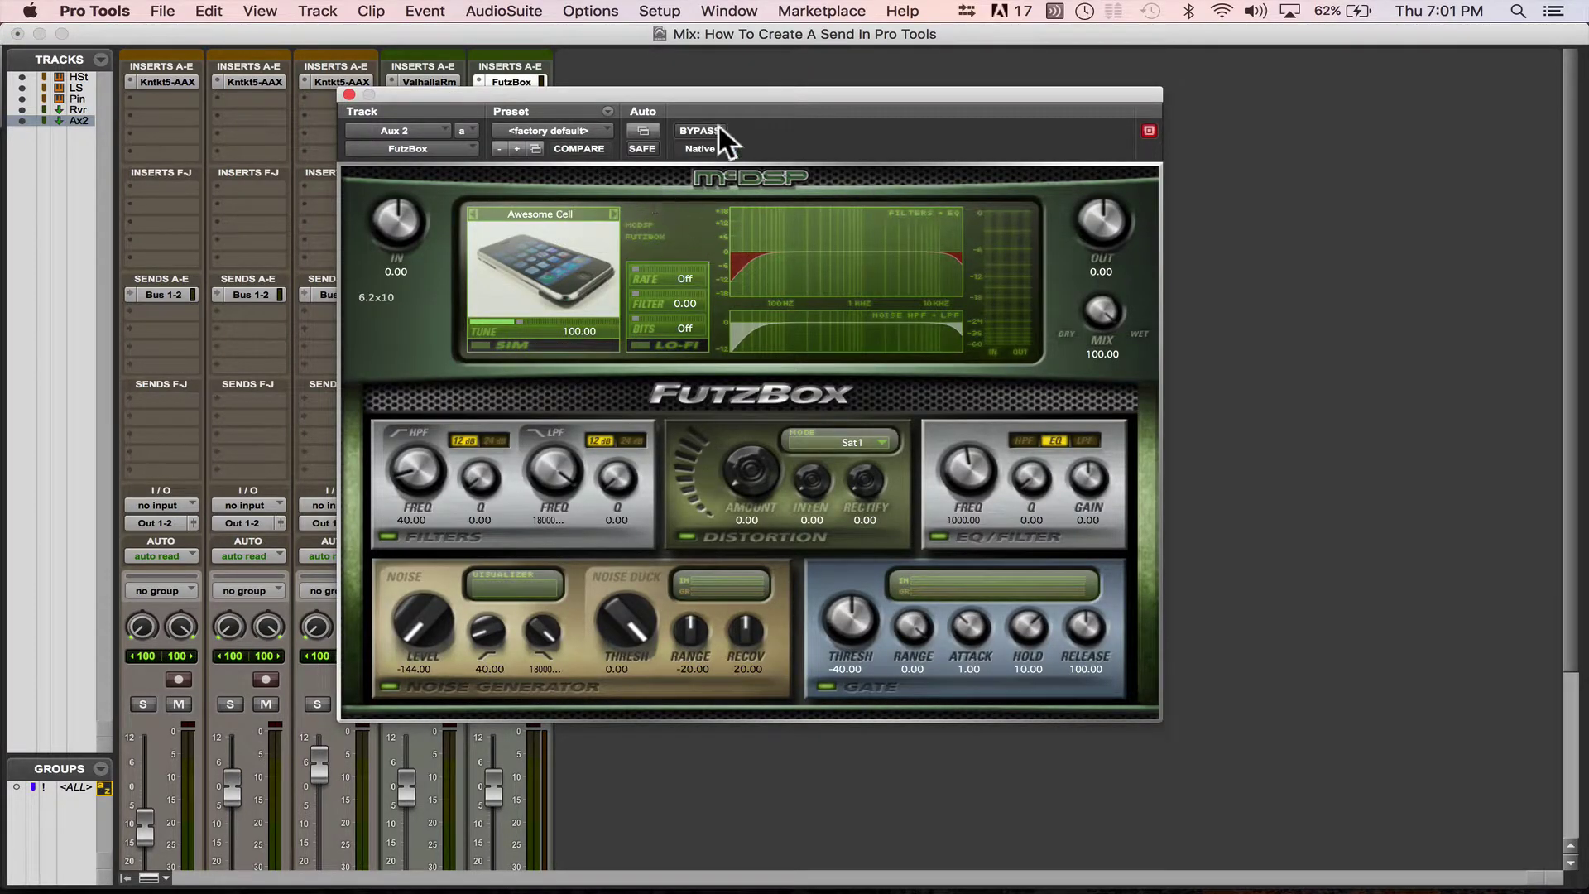
{"action": "left_click_drag", "start_coordinate": [710, 91], "coordinate": [686, 96]}
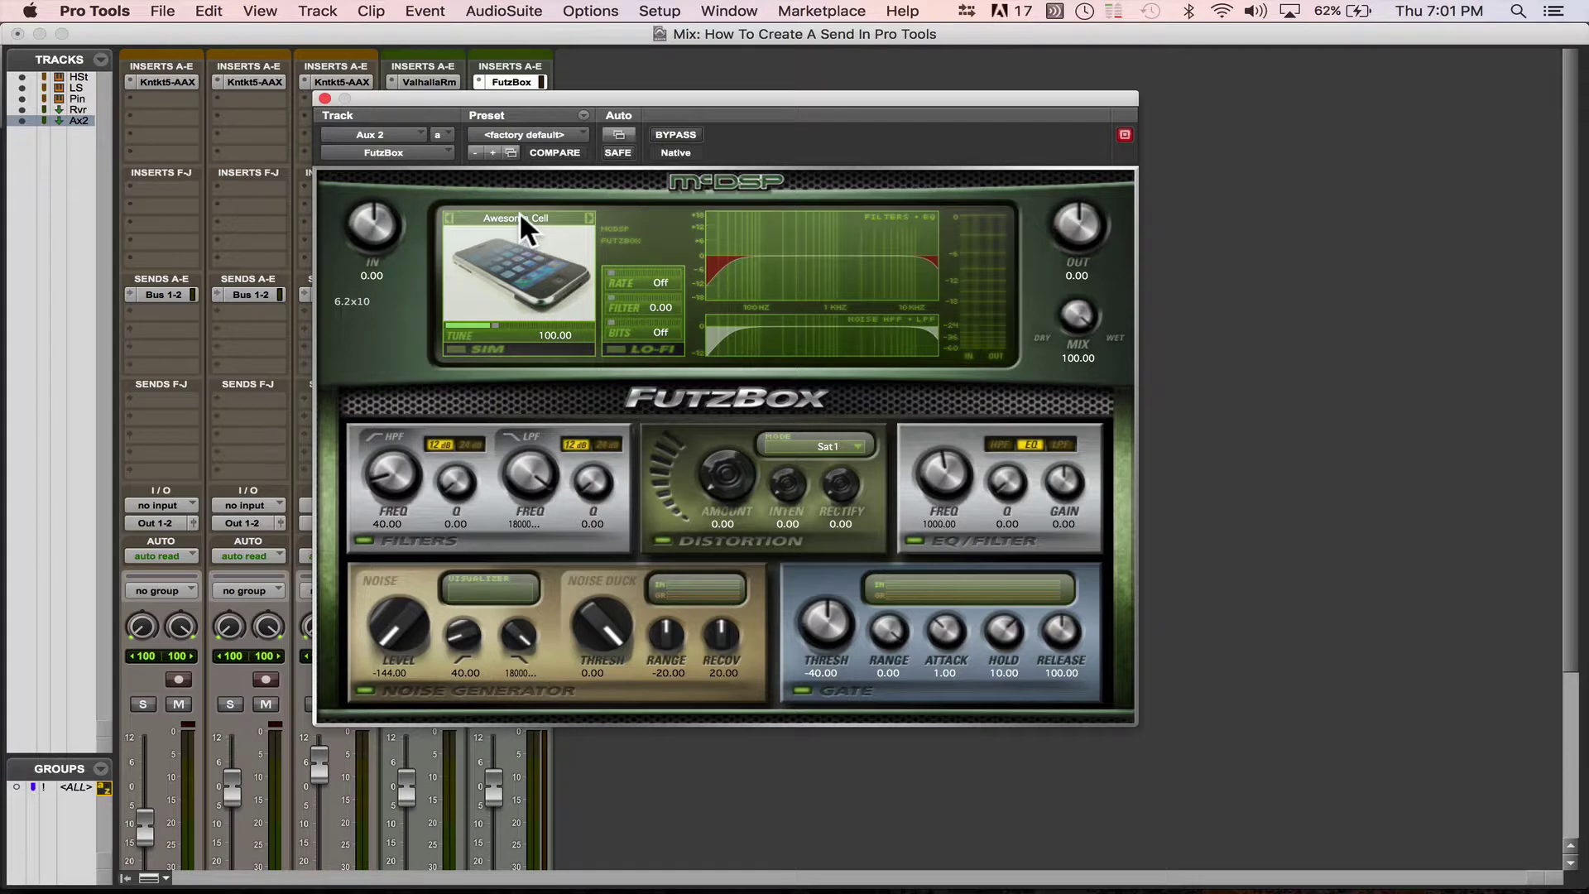
Load FutzBox's Artist Presets > The Crystal Method > Bound Bass preset.
{"action": "left_click", "coordinate": [523, 130]}
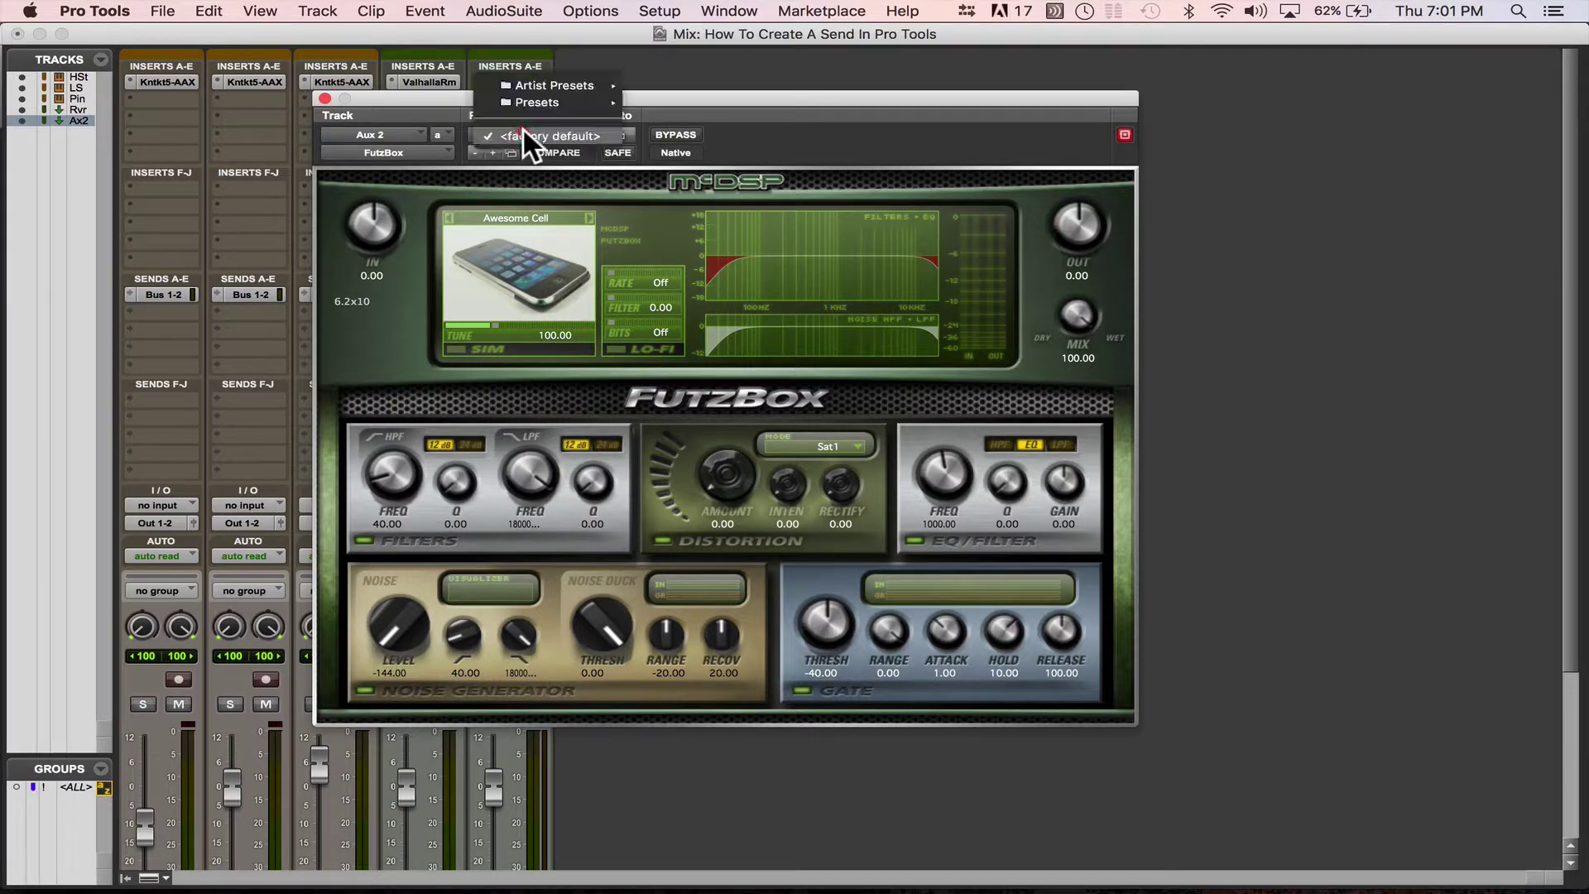
{"action": "mouse_move", "coordinate": [558, 85]}
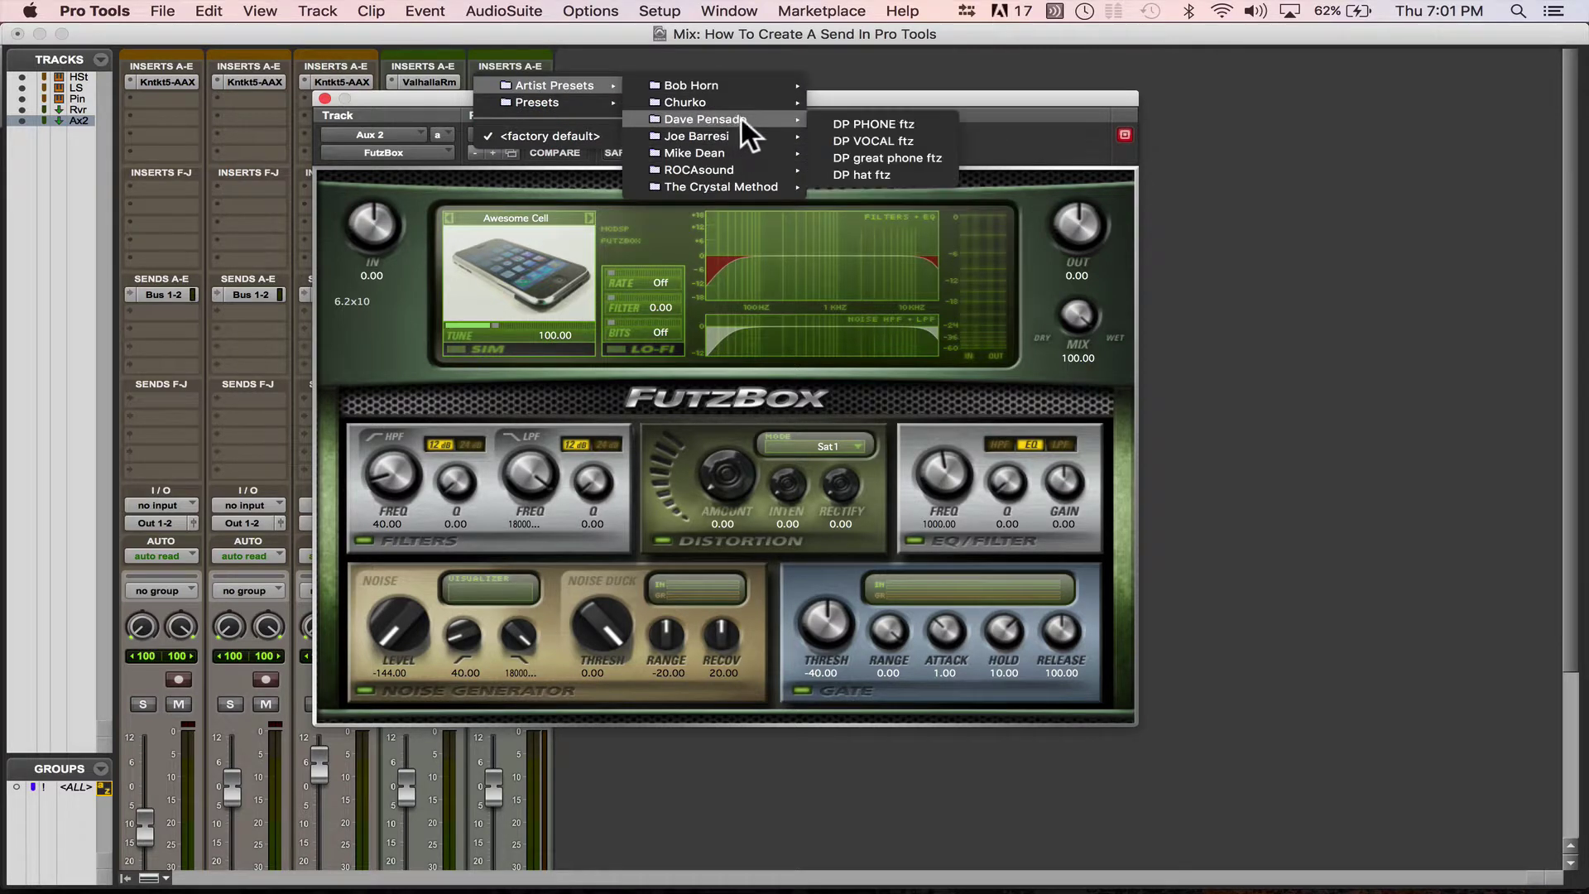
{"action": "mouse_move", "coordinate": [750, 134]}
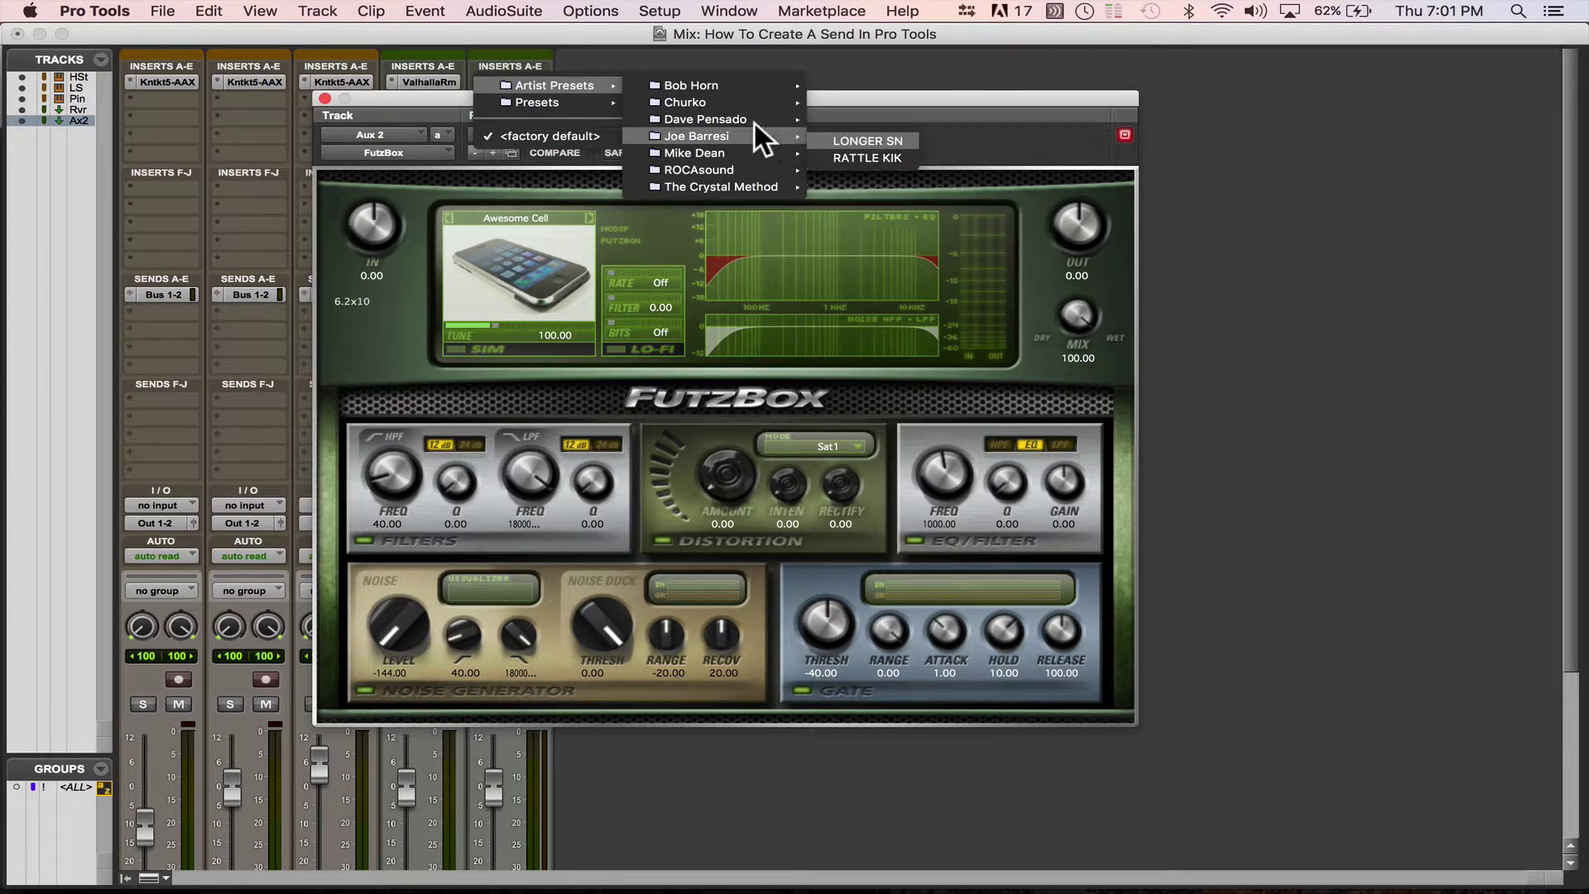
{"action": "mouse_move", "coordinate": [753, 187]}
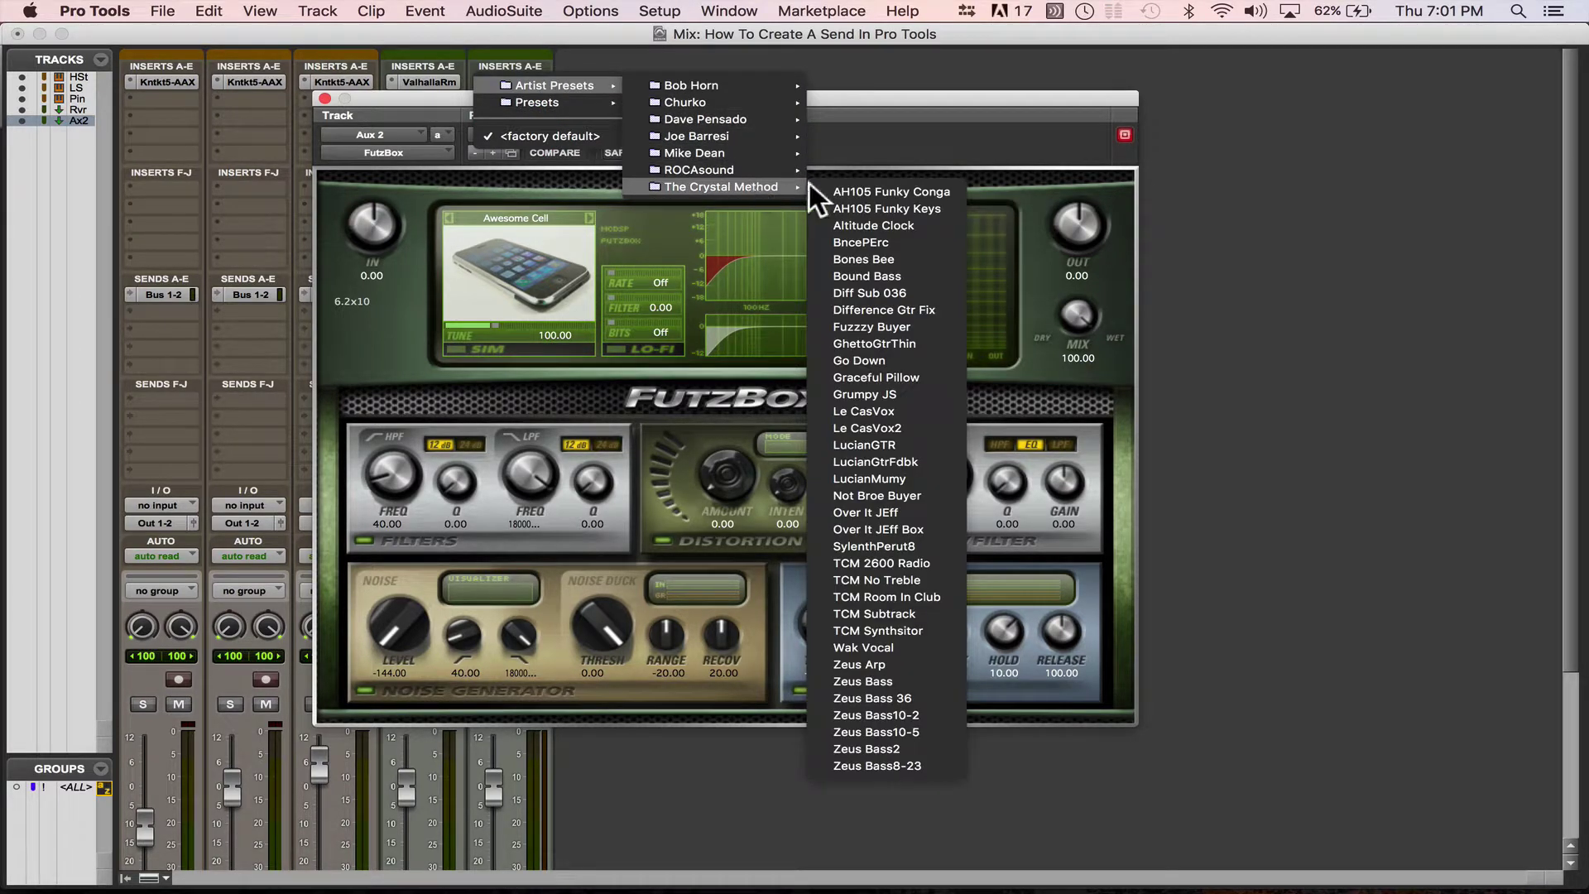
{"action": "left_click", "coordinate": [882, 276]}
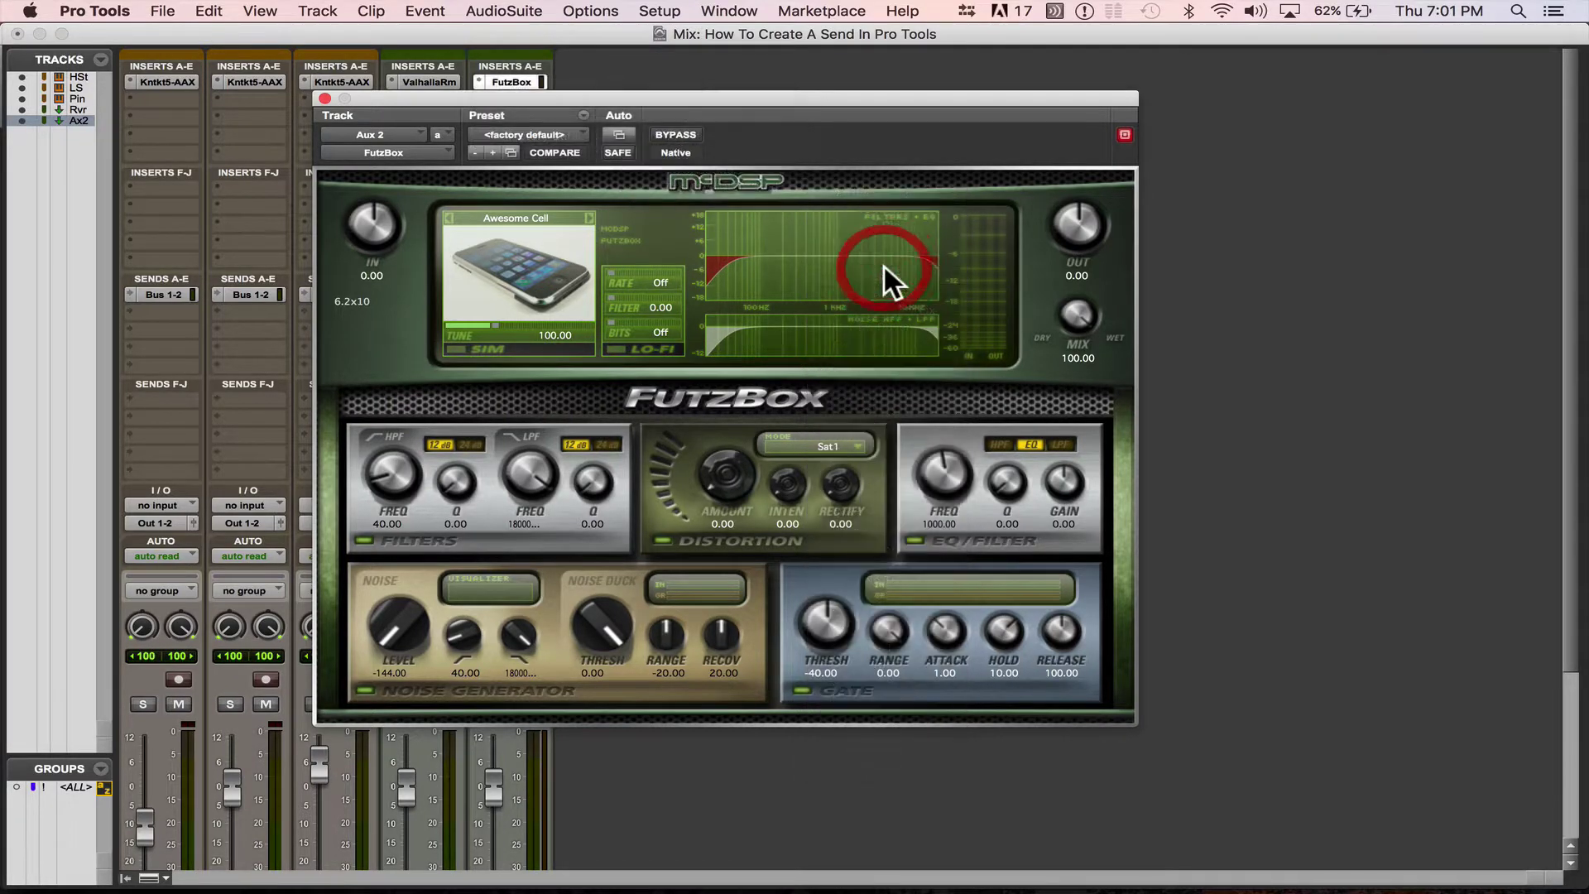
Close the FutzBox window and rename Aux 2 to Futzbox.
{"action": "left_click", "coordinate": [325, 97]}
{"action": "scroll", "coordinate": [547, 606], "scroll_direction": "down", "scroll_amount": 5}
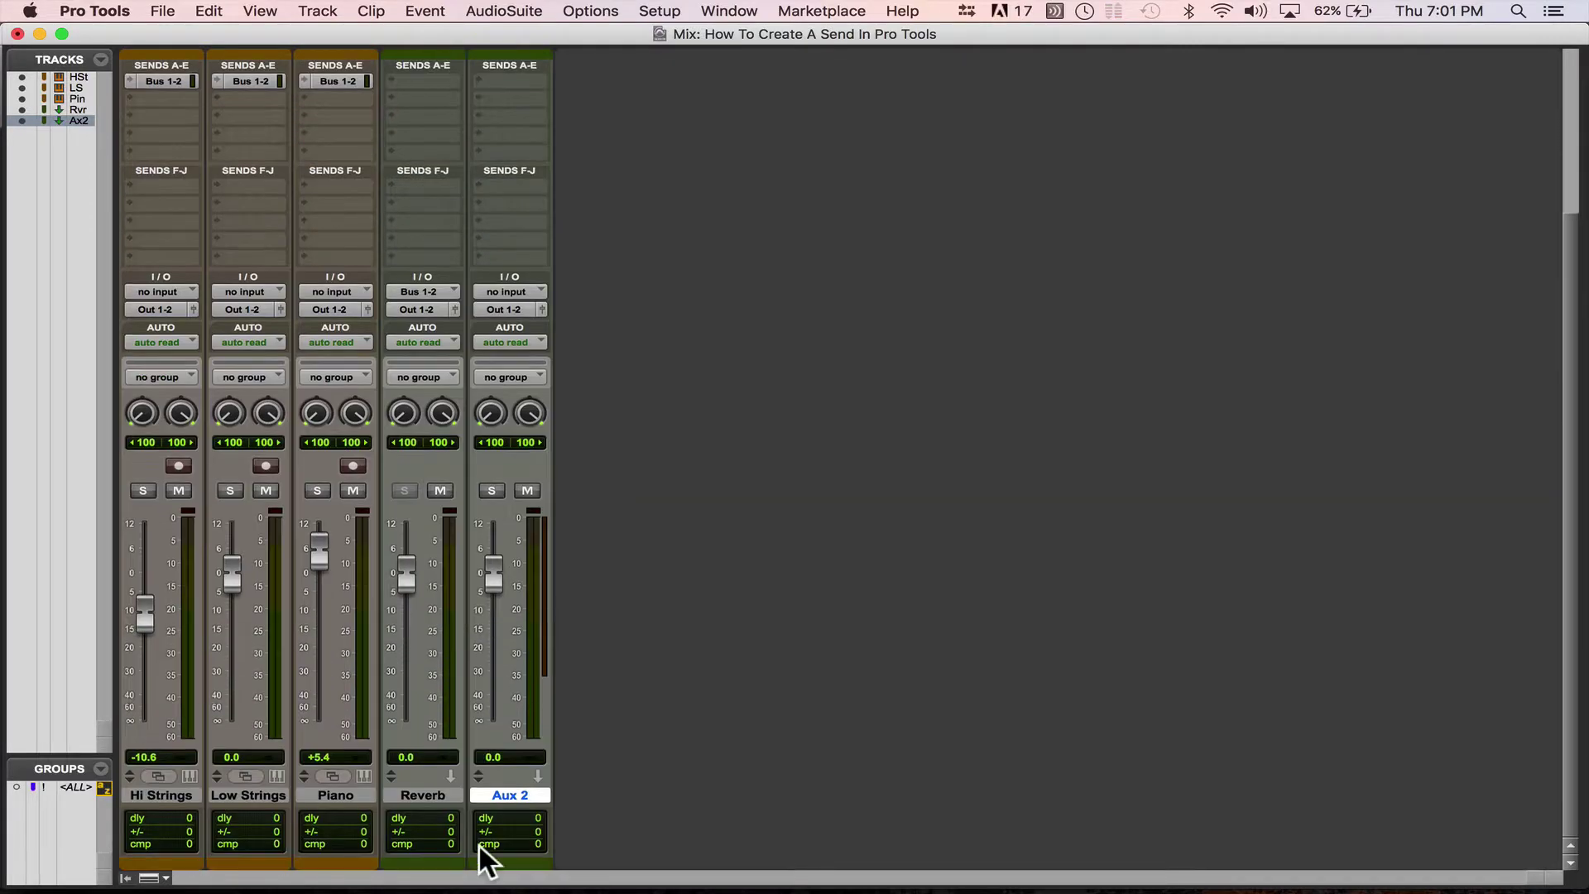
{"action": "double_click", "coordinate": [509, 793]}
{"action": "type", "text": "Fut"}
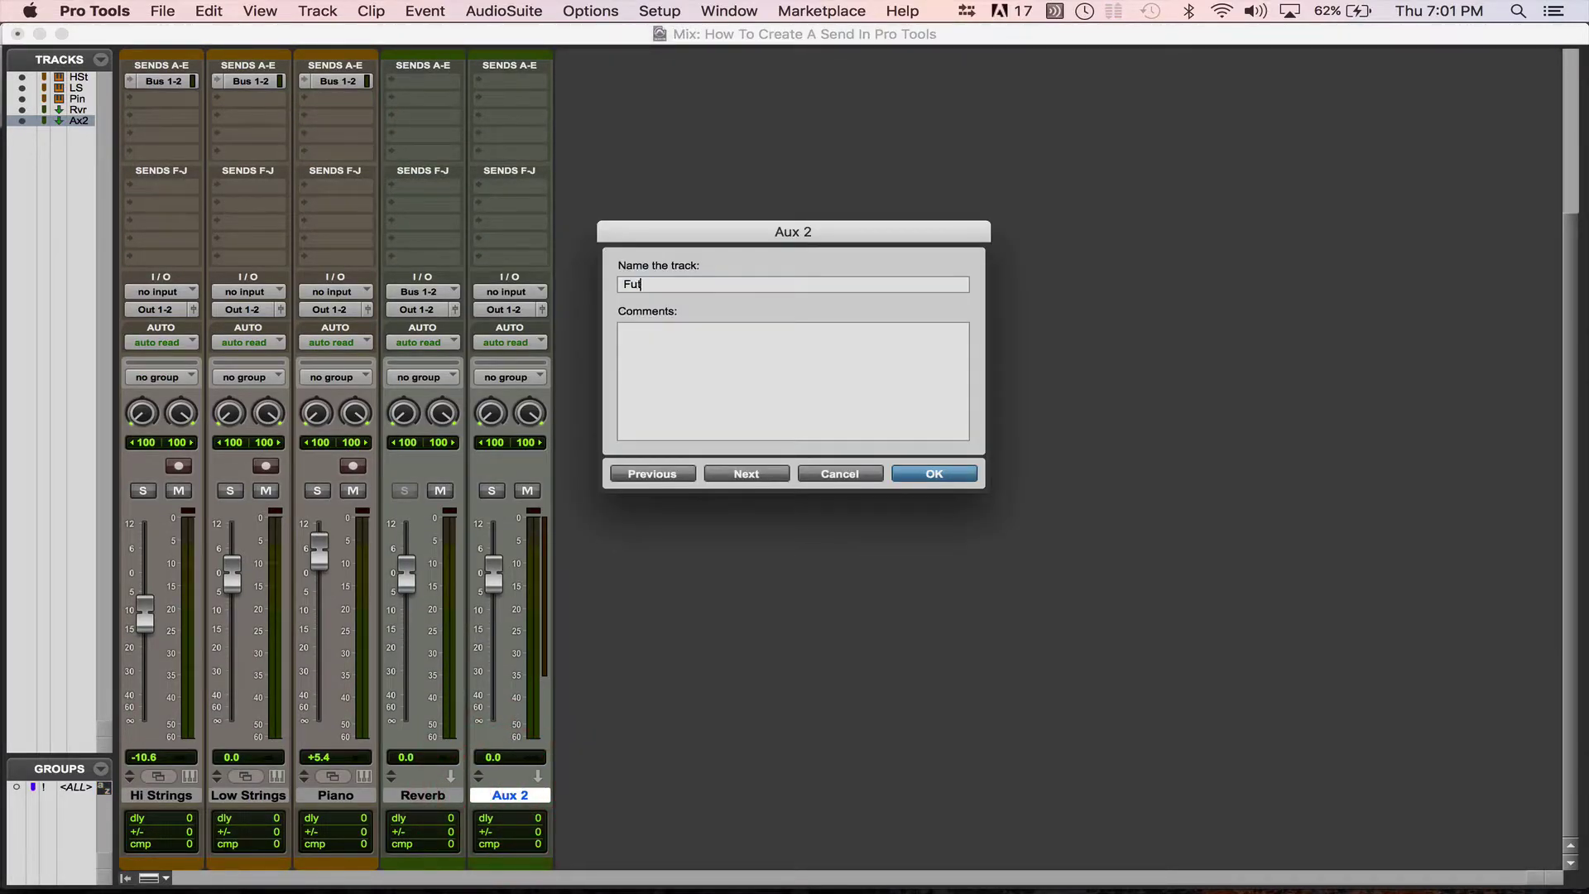
{"action": "type", "text": "z box"}
{"action": "key", "text": "Return"}
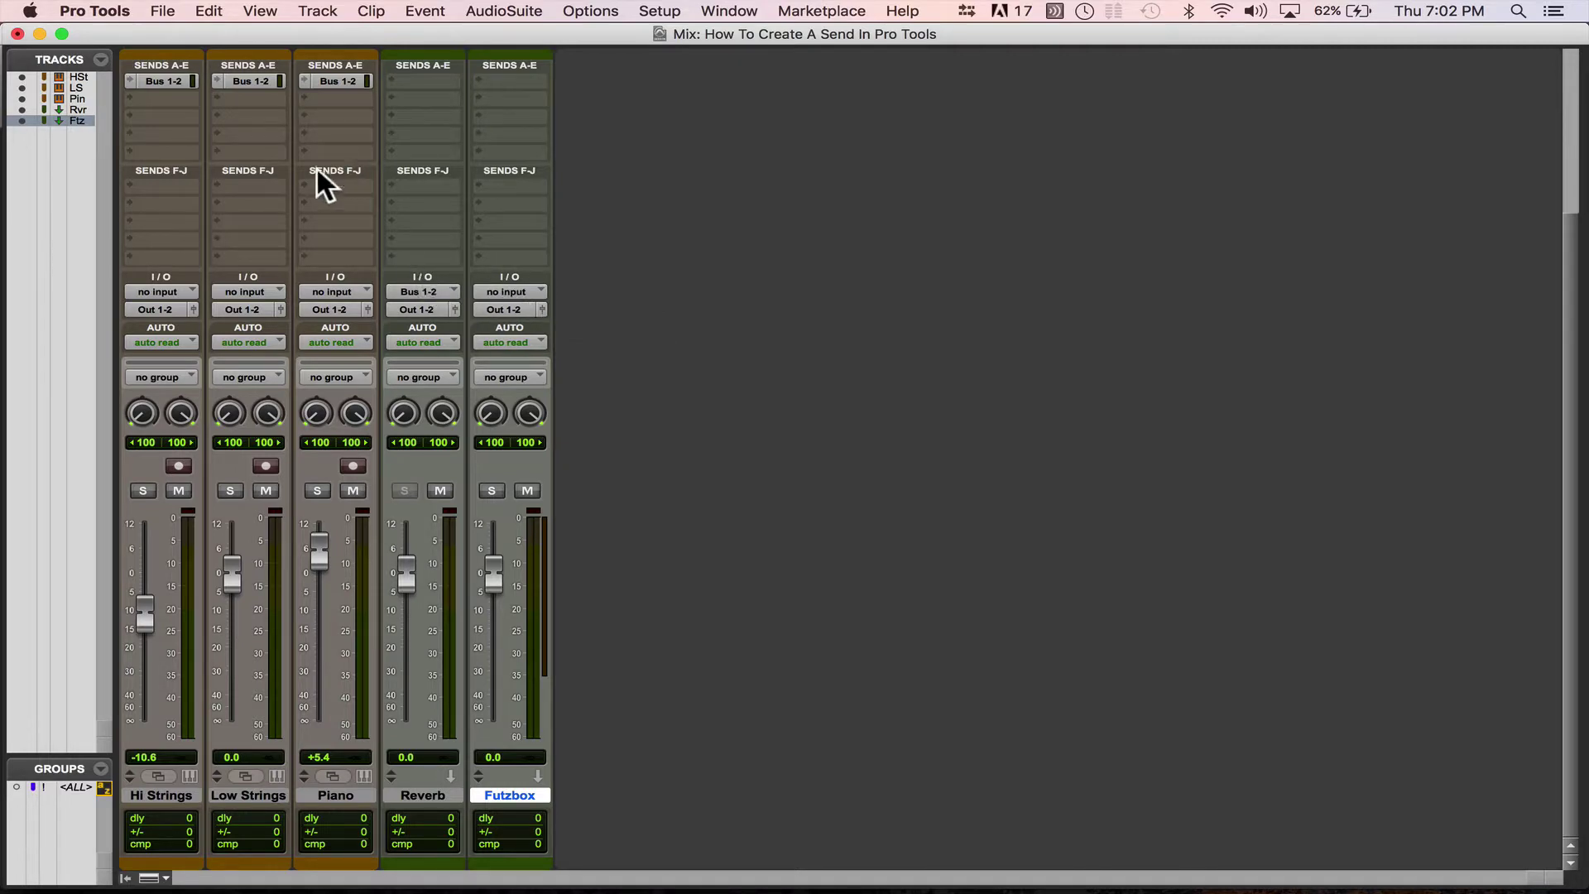
Set the Futzbox track's input to Bus 3-4.
{"action": "left_click", "coordinate": [523, 290]}
{"action": "mouse_move", "coordinate": [548, 349]}
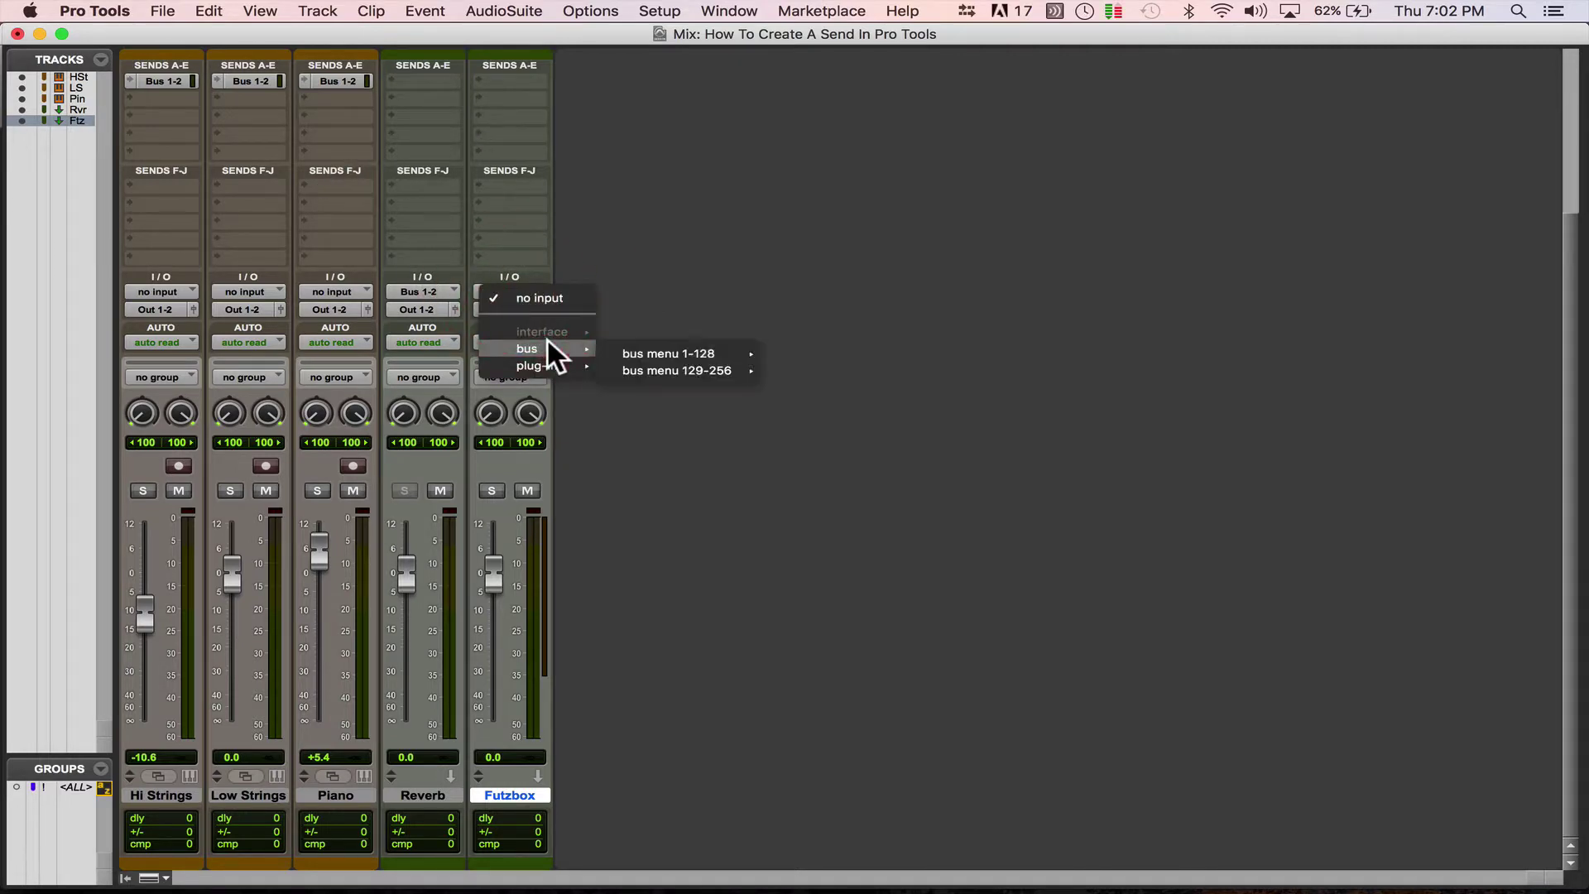
{"action": "mouse_move", "coordinate": [732, 354]}
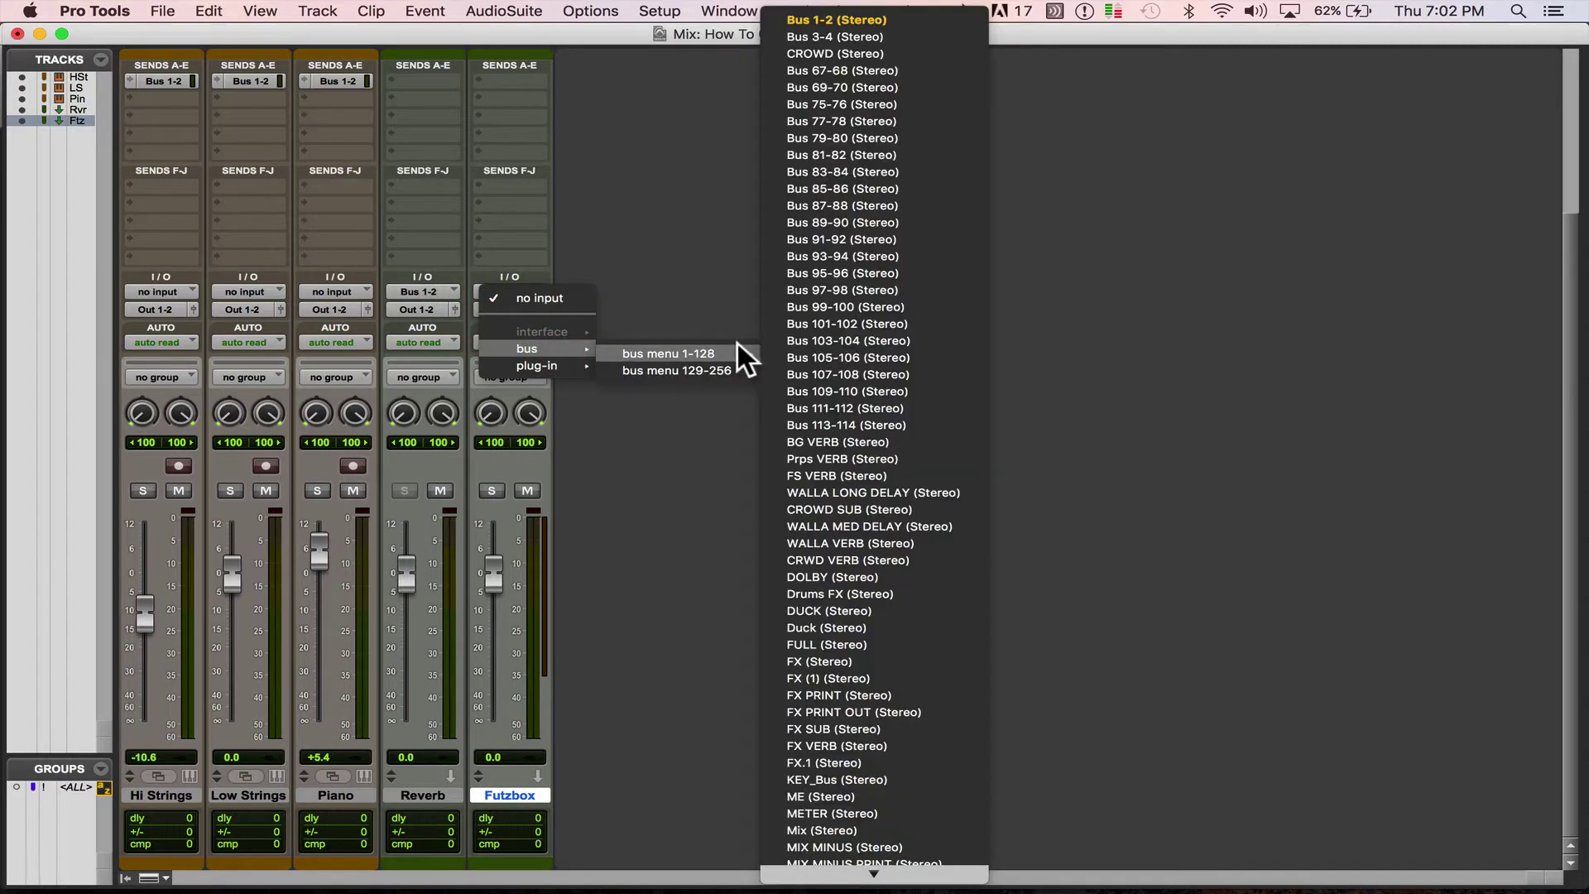
{"action": "left_click", "coordinate": [816, 38]}
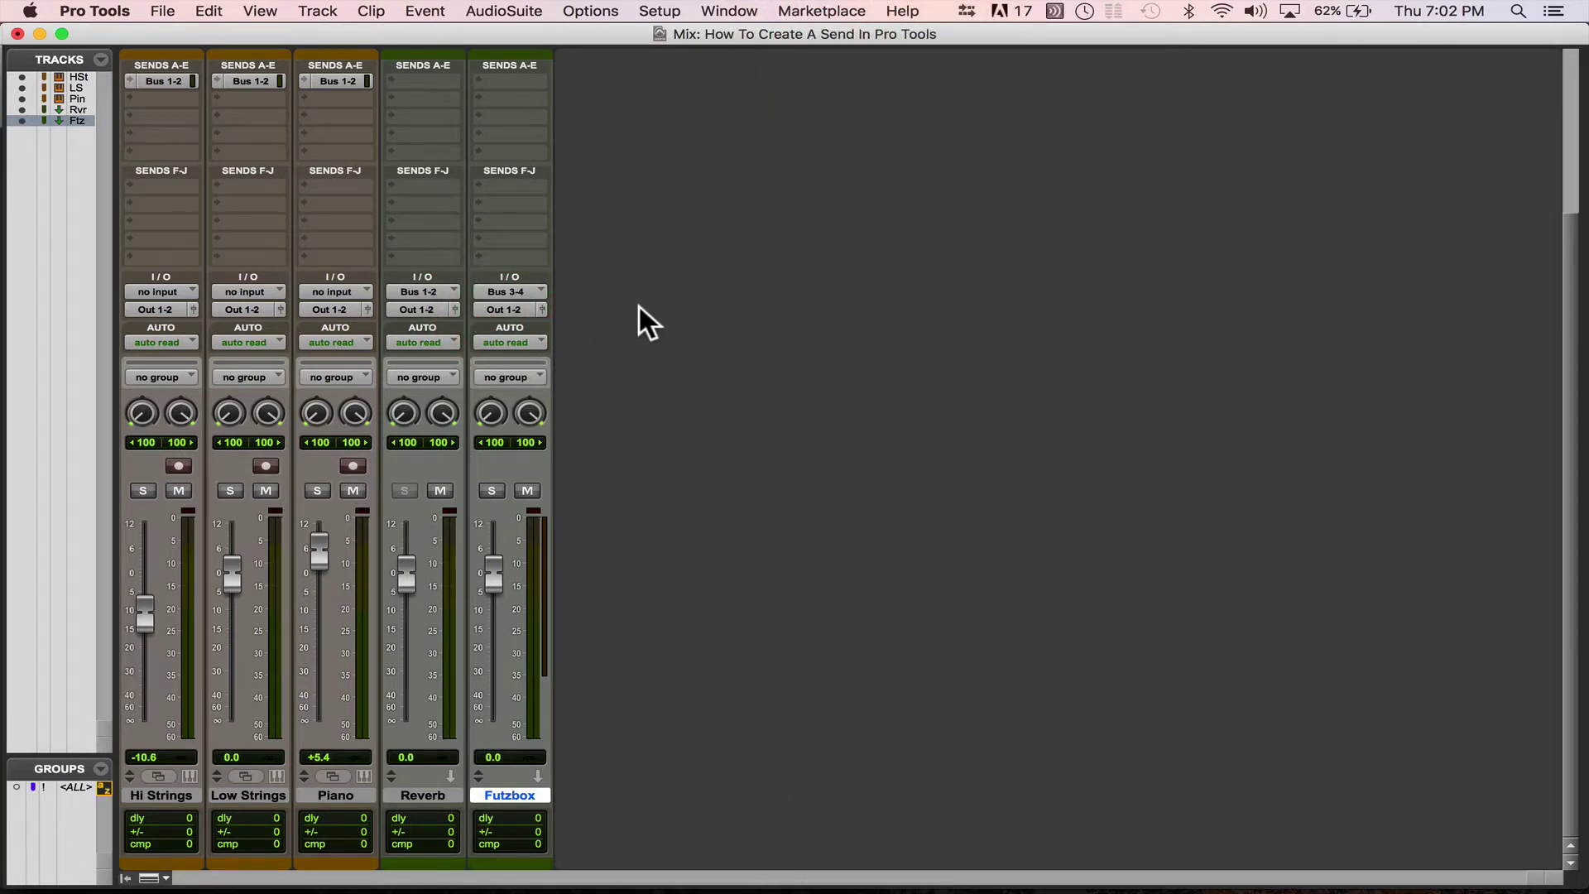
Look over the Reverb track's send choices without adding a send.
{"action": "scroll", "coordinate": [639, 306], "scroll_direction": "up", "scroll_amount": 3}
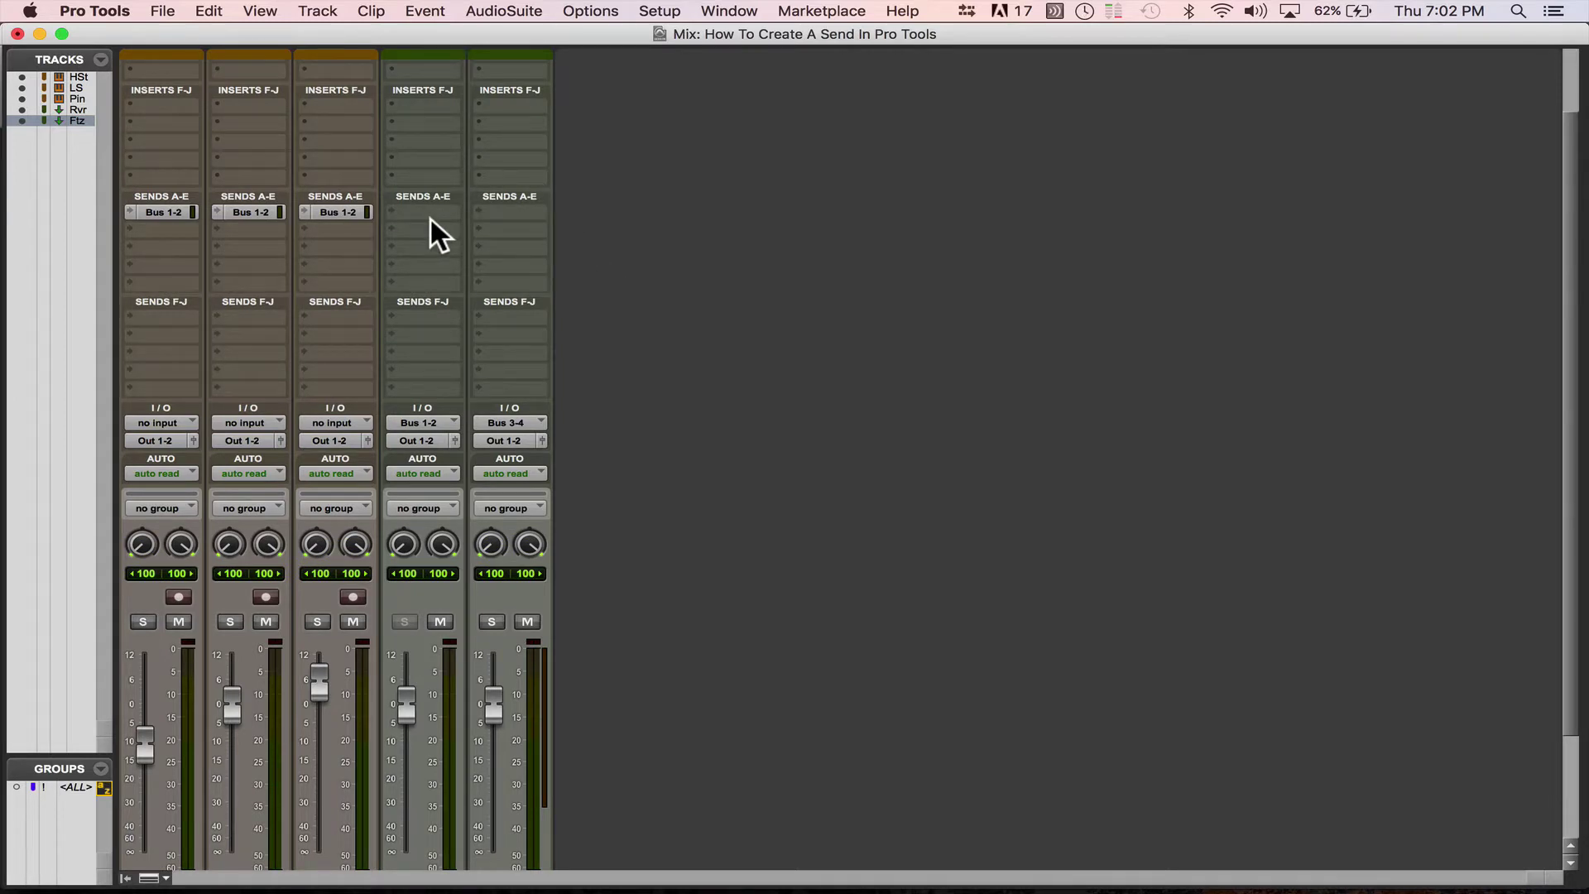
{"action": "scroll", "coordinate": [430, 219], "scroll_direction": "up", "scroll_amount": 2}
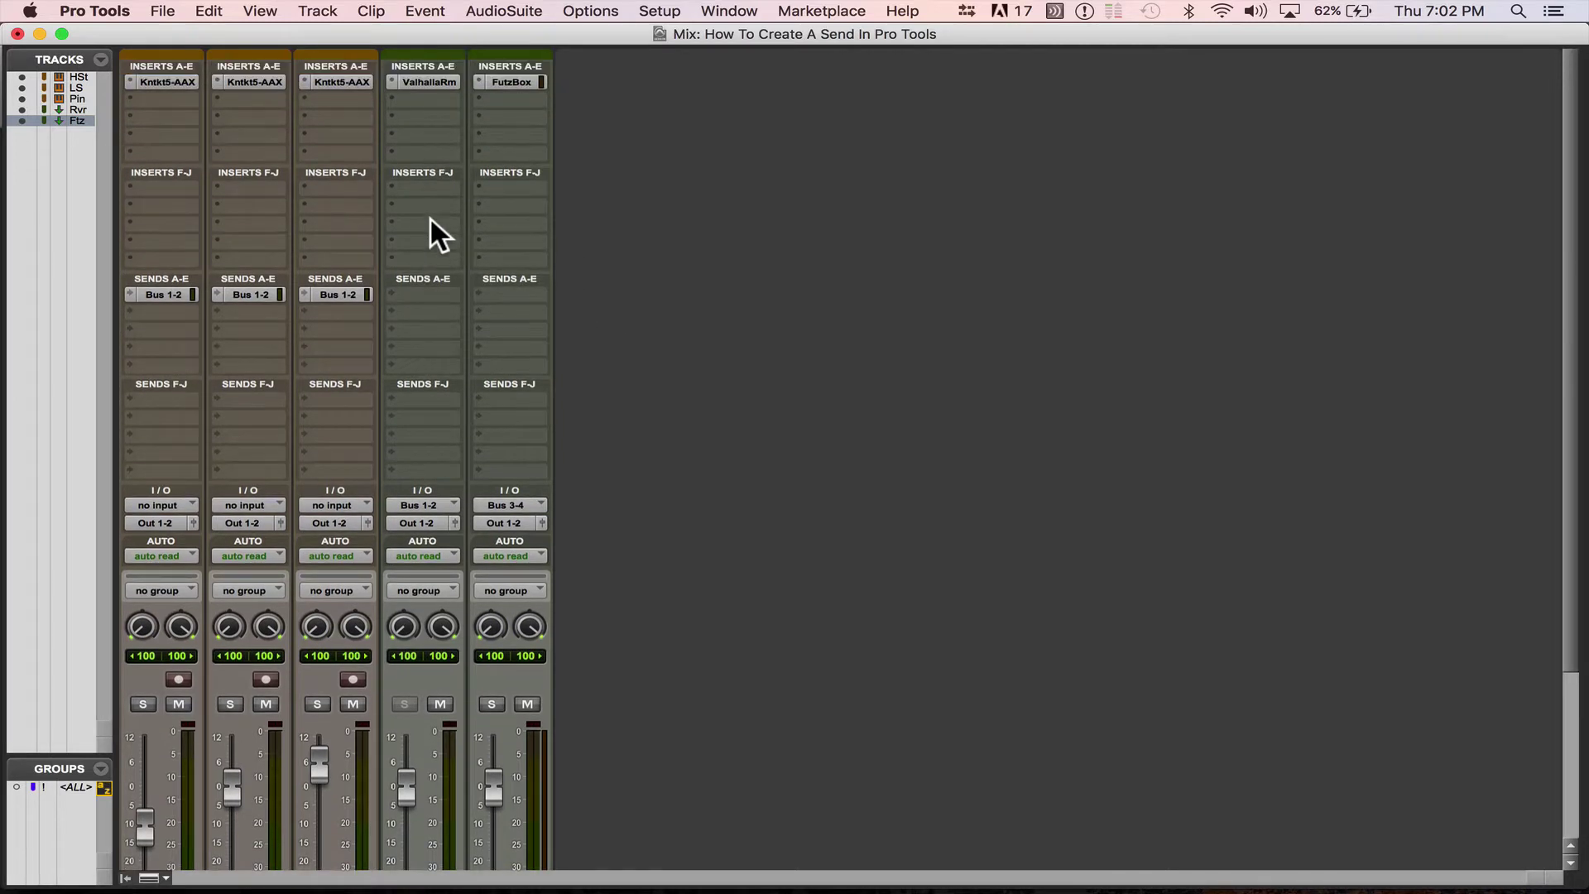
{"action": "left_click", "coordinate": [420, 291]}
{"action": "left_click", "coordinate": [356, 303]}
{"action": "scroll", "coordinate": [356, 304], "scroll_direction": "down", "scroll_amount": 5}
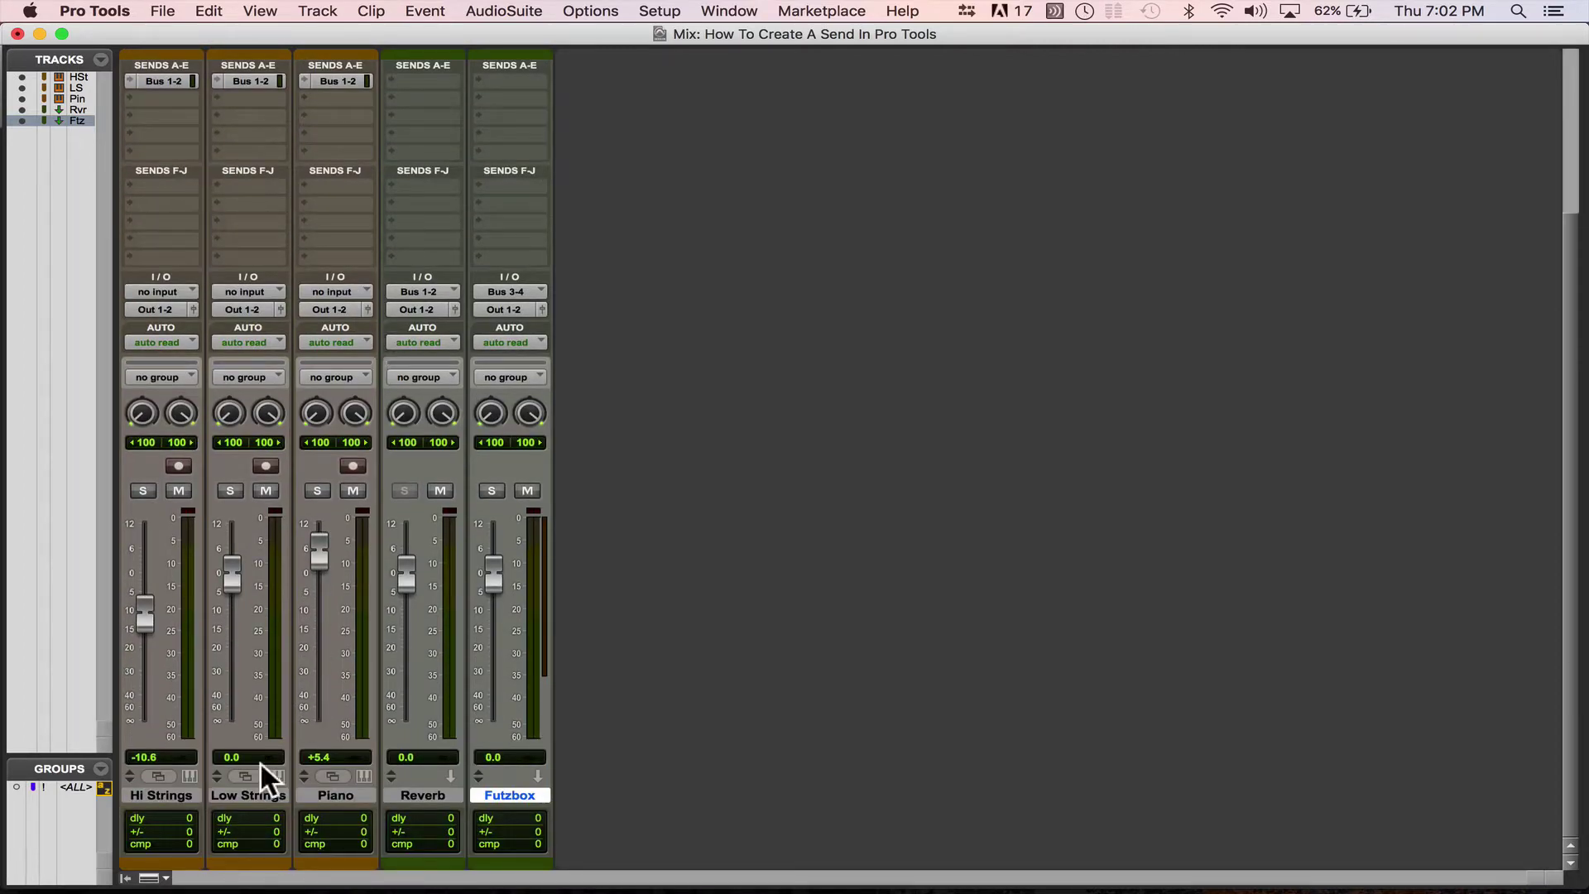
Add a Bus 3-4 (Stereo) send to Hi Strings and copy it to Low Strings and Piano.
{"action": "left_click", "coordinate": [159, 792]}
{"action": "scroll", "coordinate": [159, 792], "scroll_direction": "up", "scroll_amount": 1}
{"action": "scroll", "coordinate": [157, 786], "scroll_direction": "up", "scroll_amount": 5}
{"action": "left_click", "coordinate": [166, 302]}
{"action": "mouse_move", "coordinate": [227, 364]}
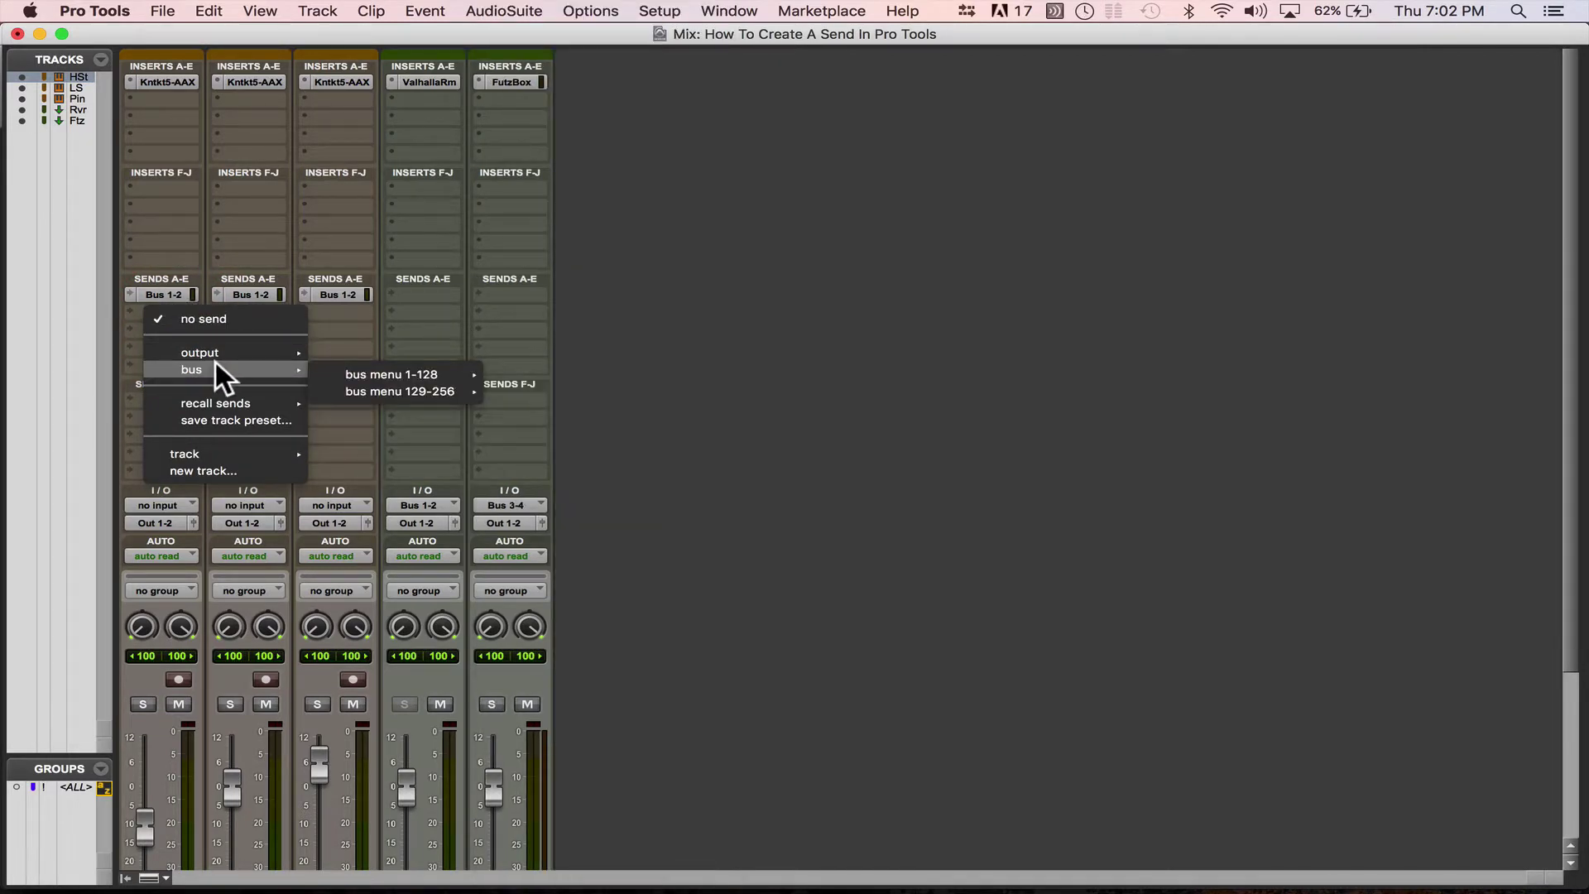
{"action": "mouse_move", "coordinate": [361, 373]}
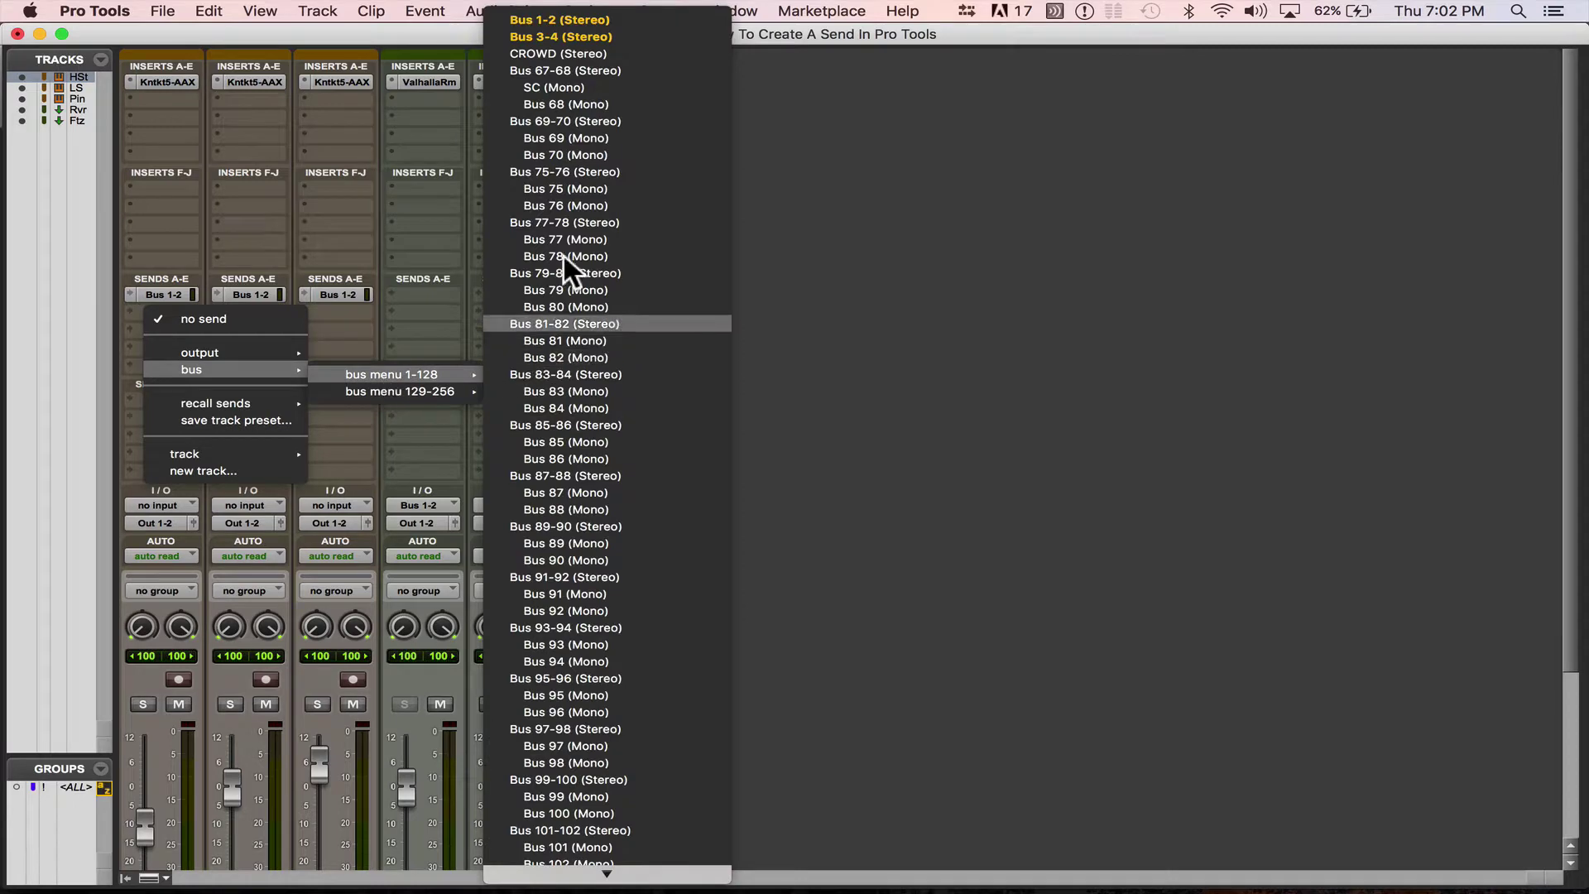
{"action": "left_click", "coordinate": [553, 36]}
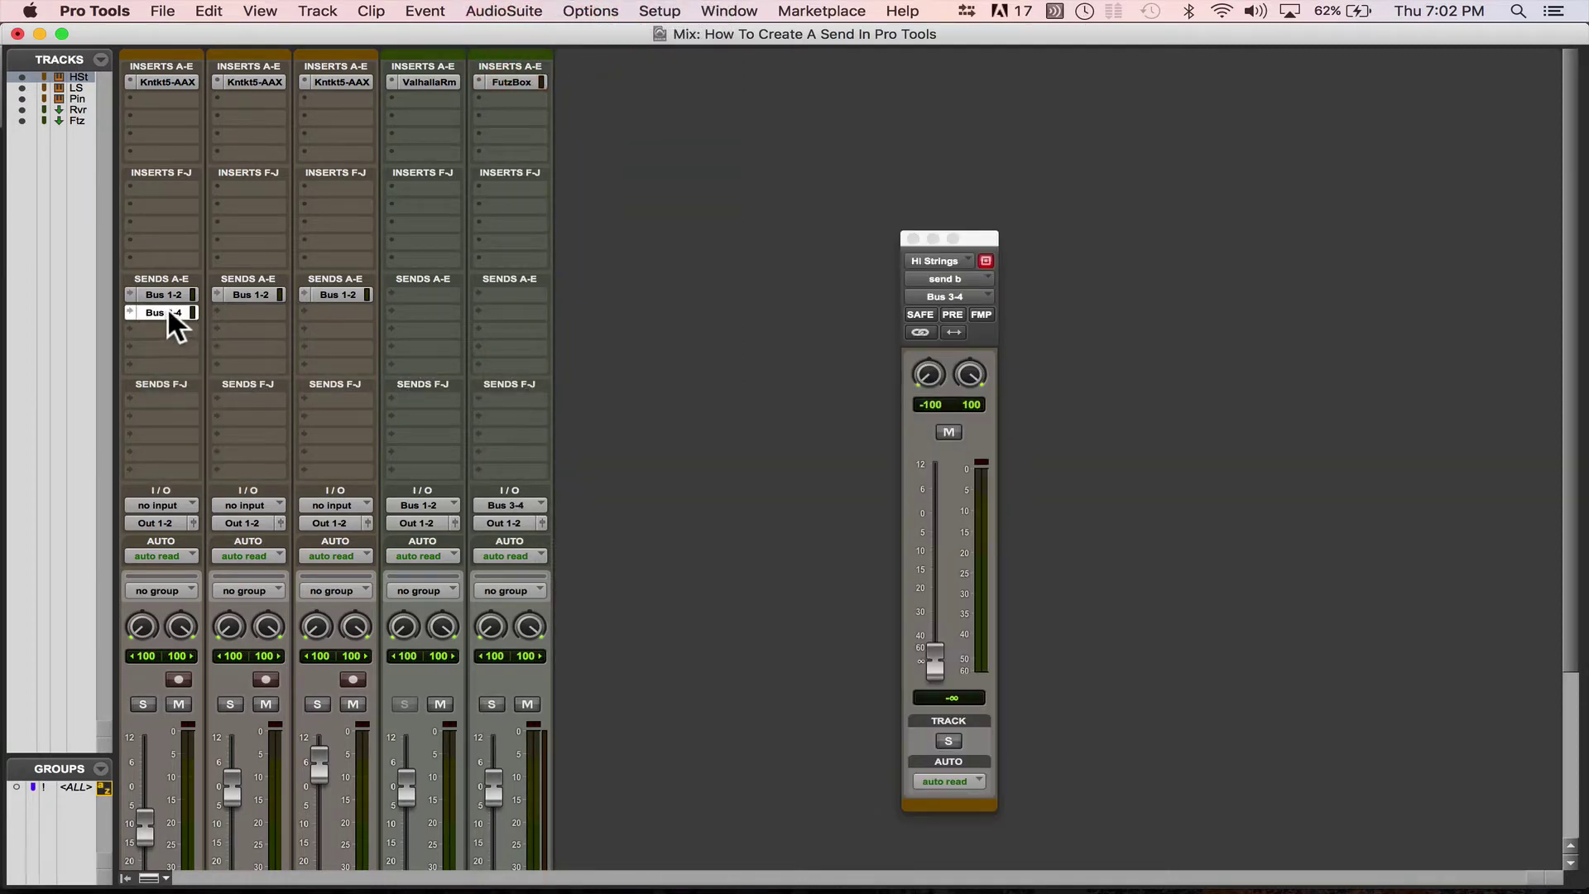
{"action": "left_click_drag", "start_coordinate": [250, 310], "coordinate": [334, 311]}
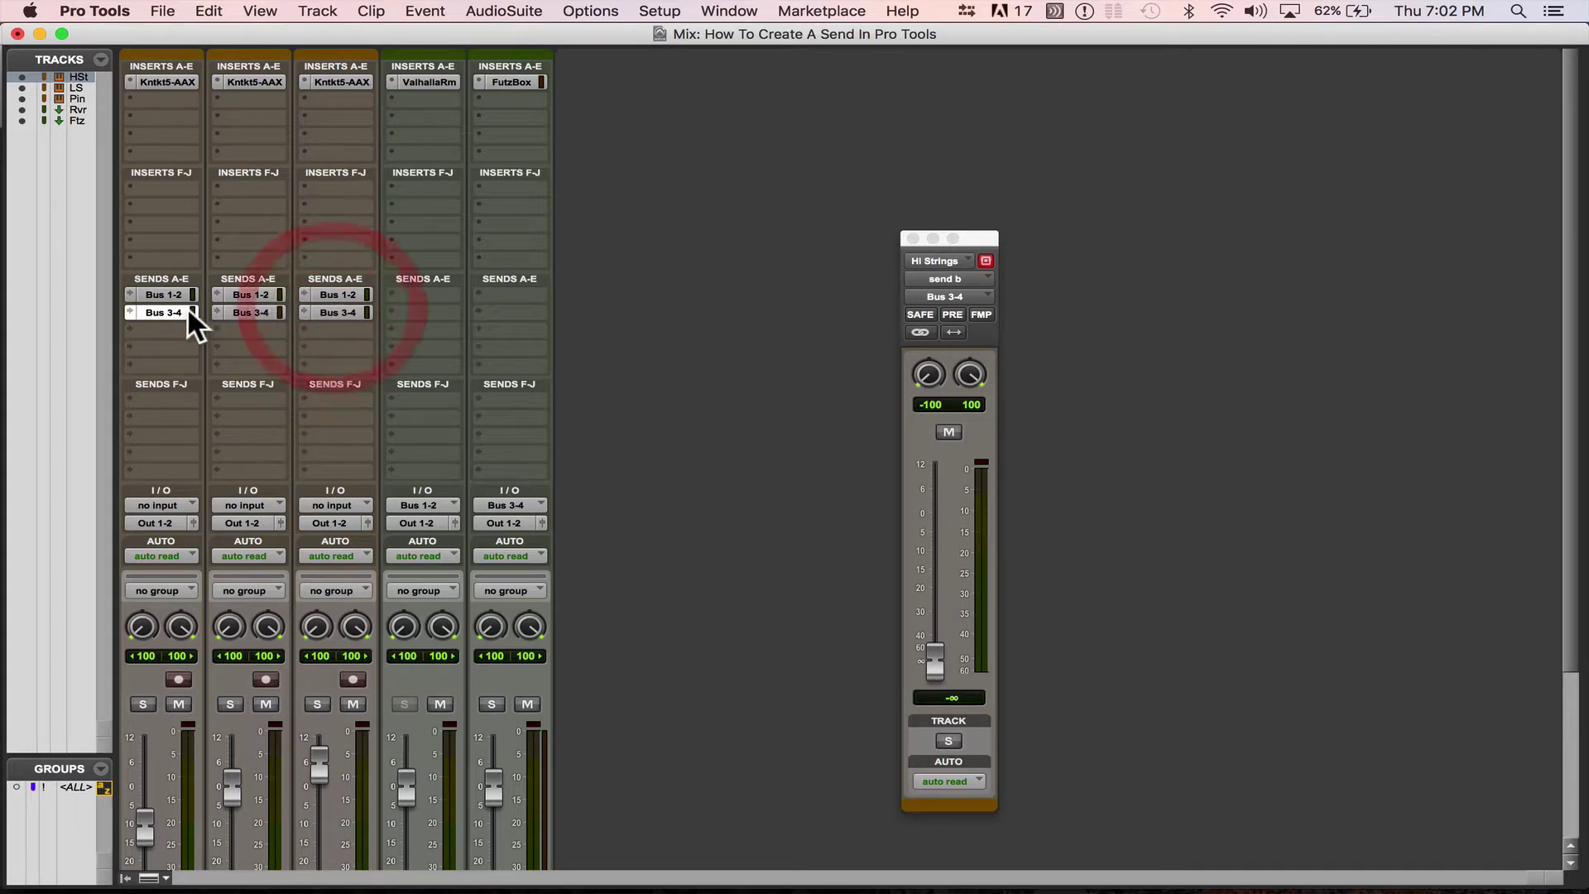
{"action": "left_click", "coordinate": [905, 598]}
{"action": "scroll", "coordinate": [797, 504], "scroll_direction": "down", "scroll_amount": 3}
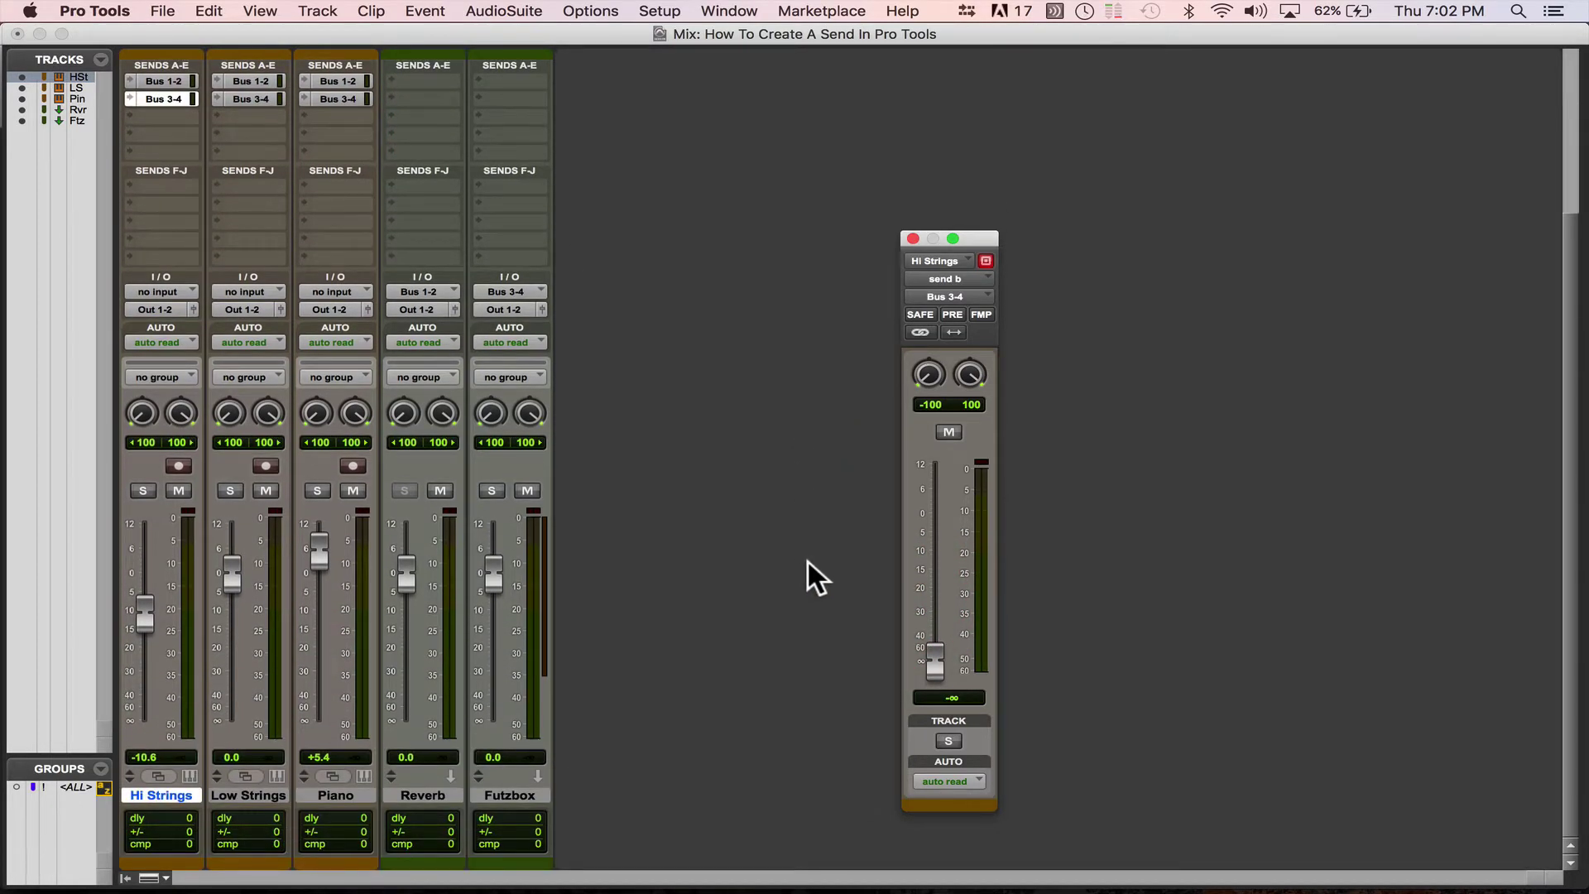
Raise the Hi Strings, Low Strings and Piano Bus 3-4 sends from -∞, with Piano's at +12.0 dB.
{"action": "left_click_drag", "start_coordinate": [937, 650], "coordinate": [924, 485]}
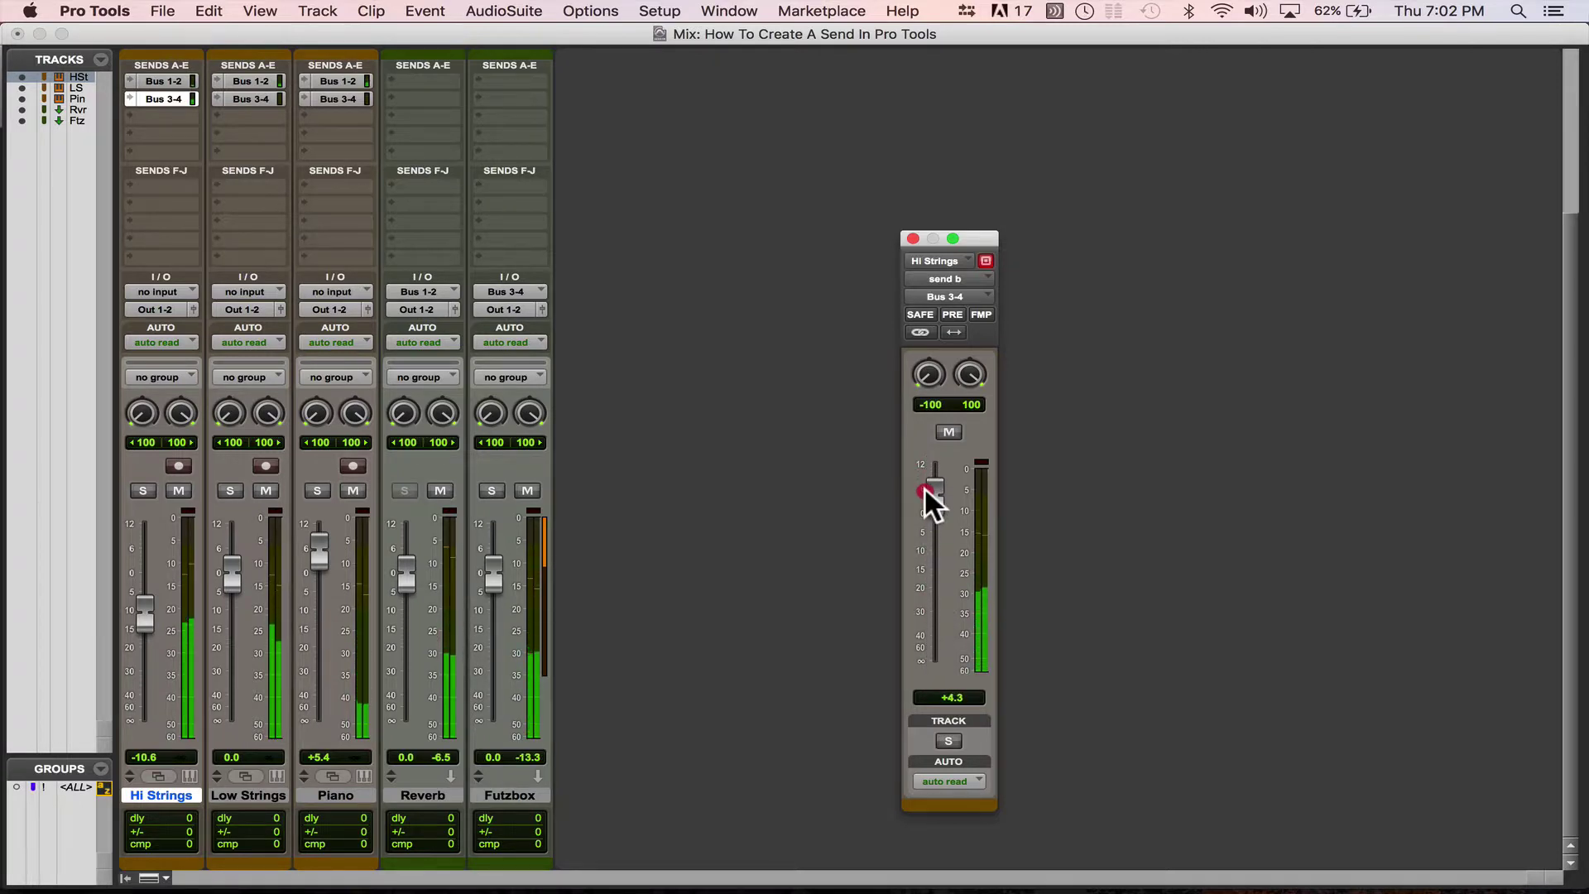
{"action": "left_click", "coordinate": [258, 99]}
{"action": "left_click_drag", "start_coordinate": [939, 659], "coordinate": [921, 536]}
{"action": "left_click", "coordinate": [343, 98]}
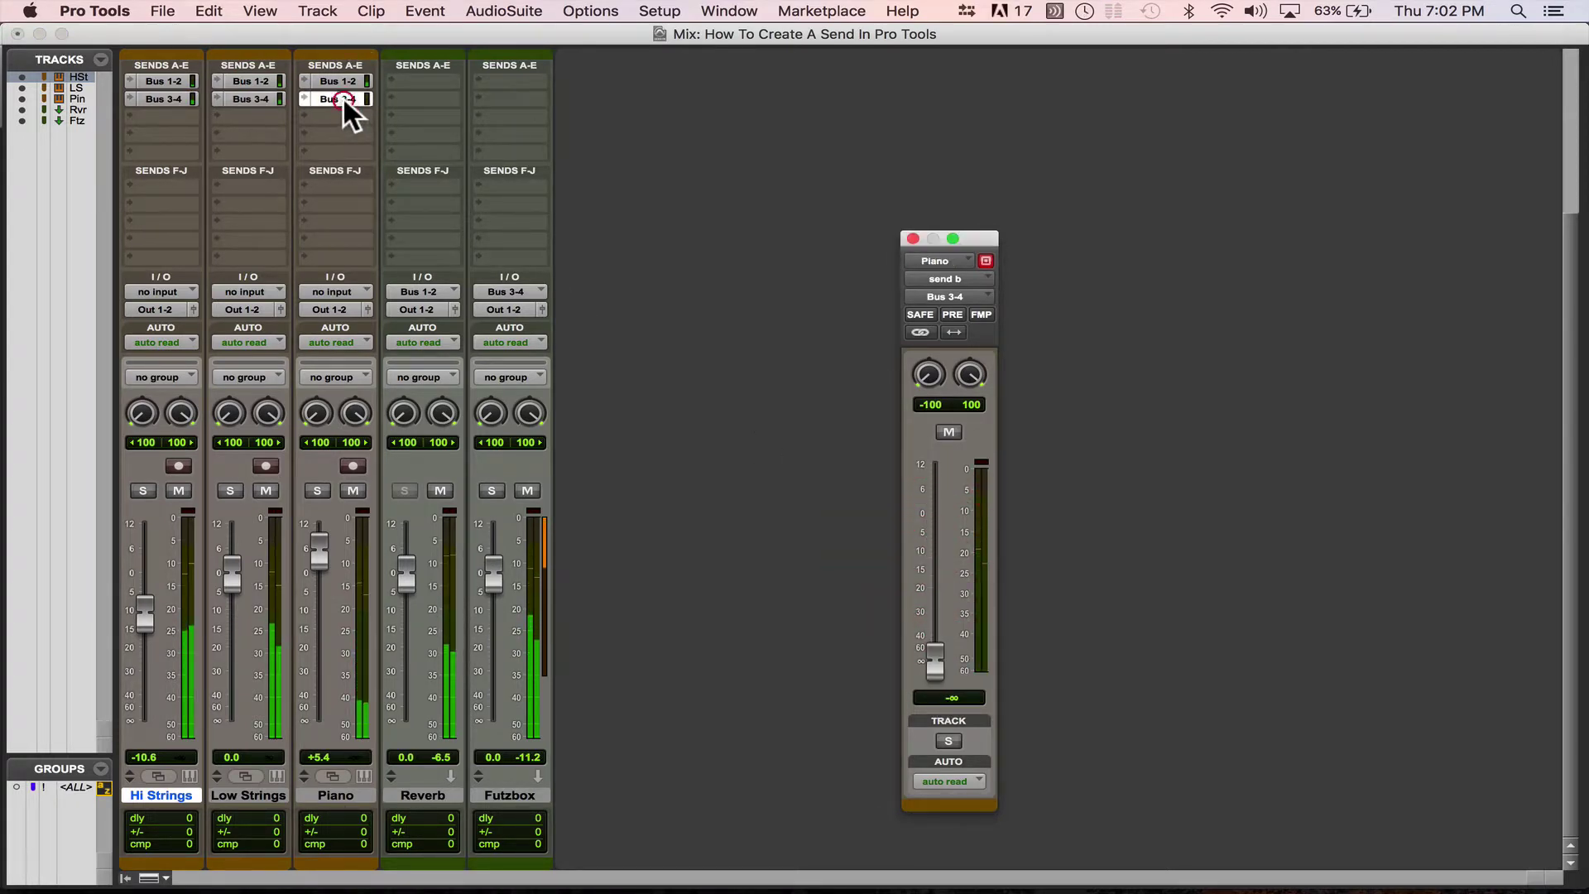
{"action": "left_click_drag", "start_coordinate": [936, 659], "coordinate": [919, 454]}
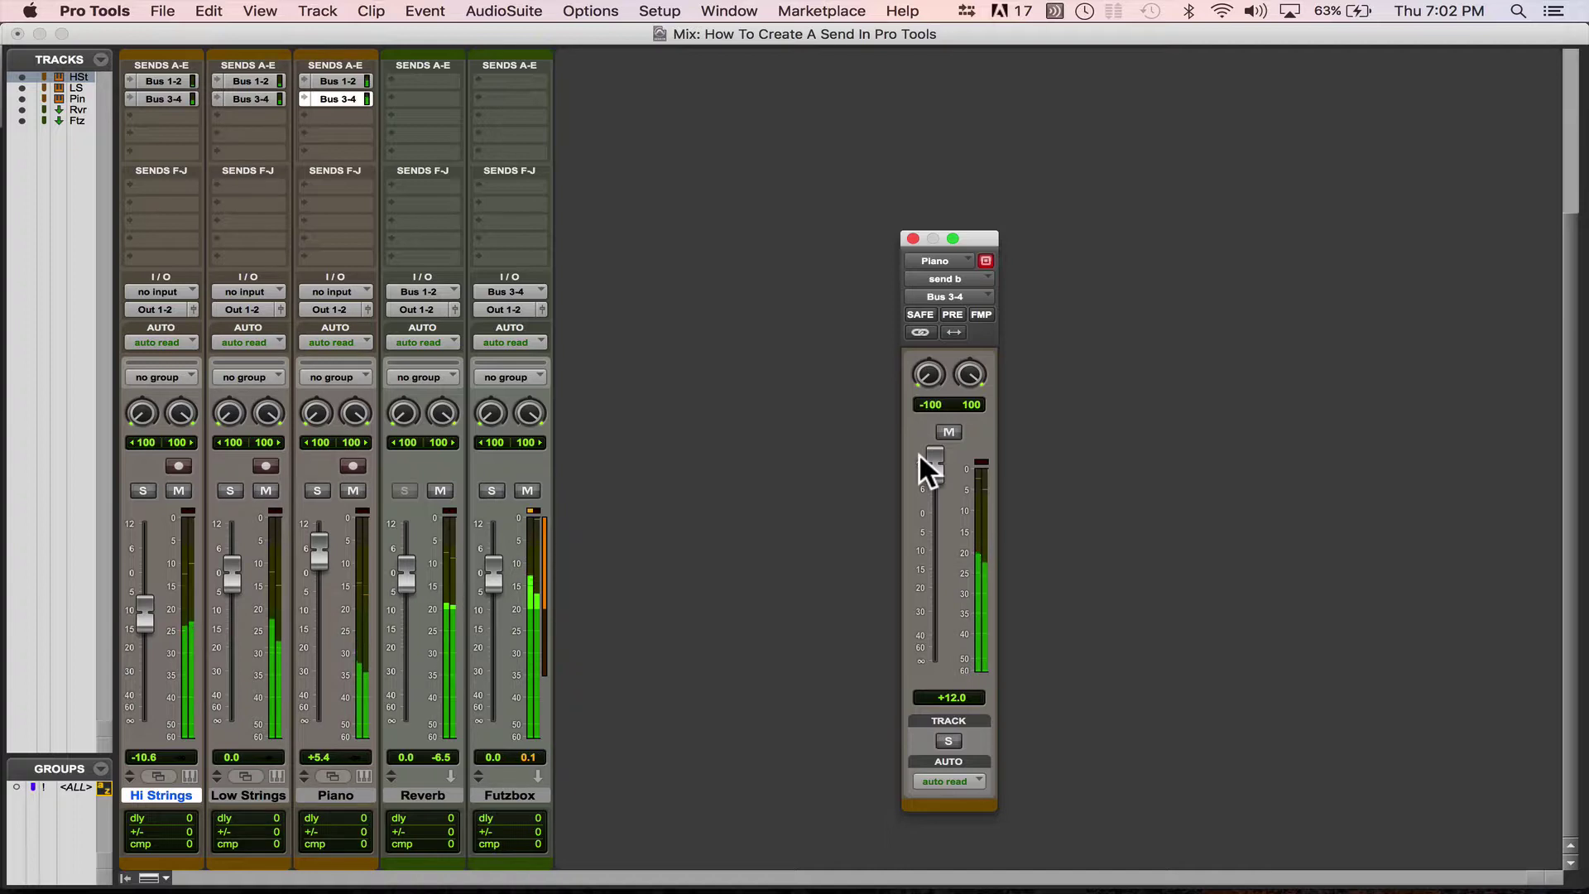
{"action": "left_click", "coordinate": [919, 454]}
{"action": "left_click", "coordinate": [677, 430]}
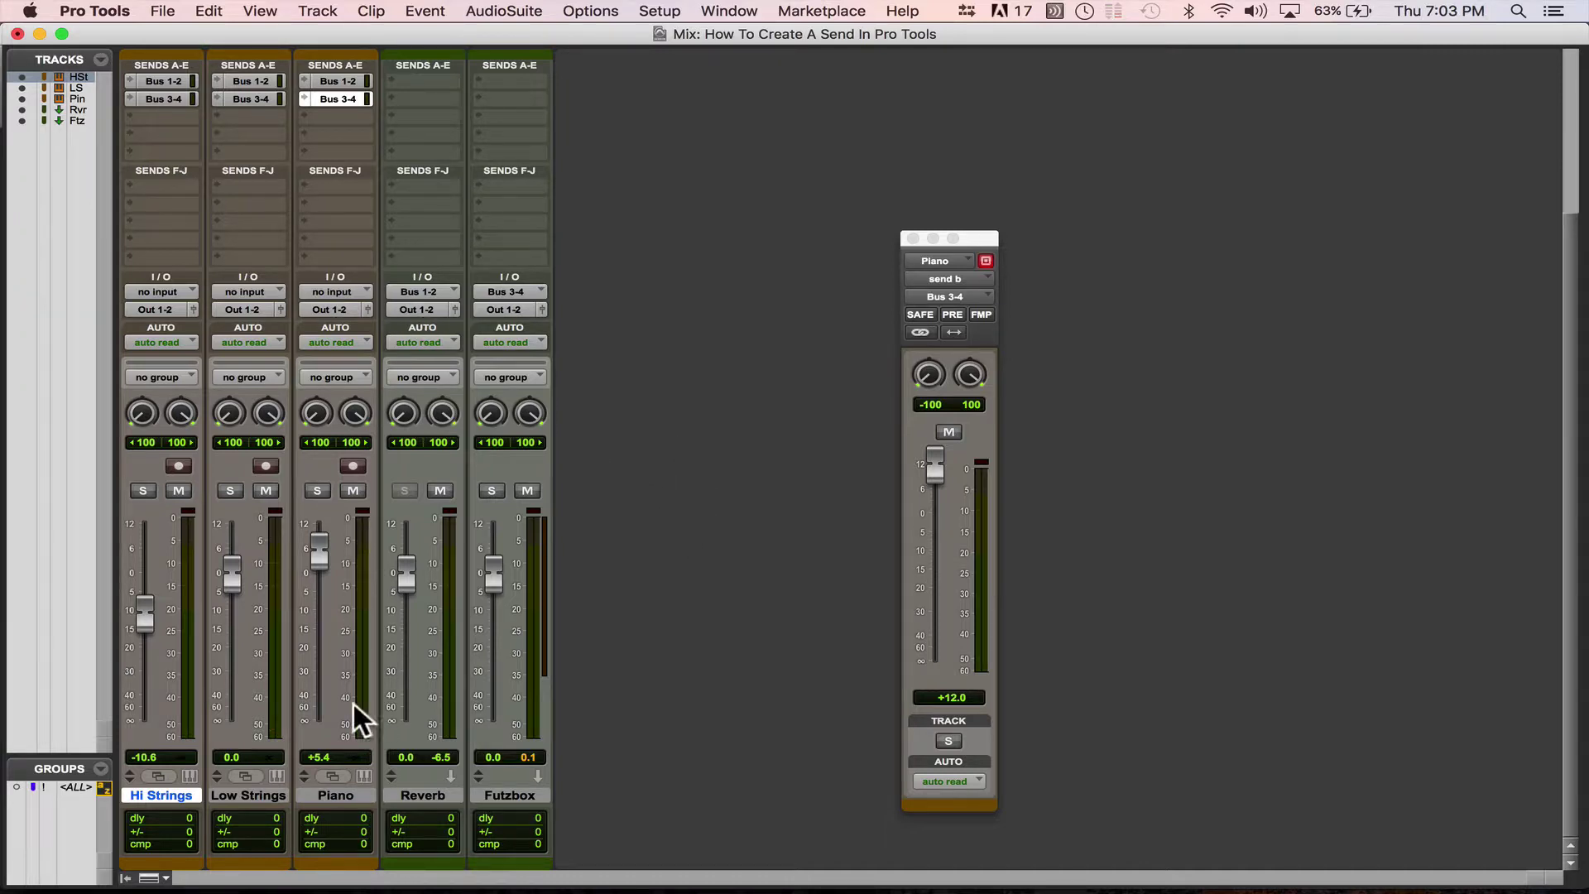
Solo Piano, pull its Bus 1-2 send to -∞ and lower its Bus 3-4 send to -3.8 dB.
{"action": "left_click", "coordinate": [317, 490]}
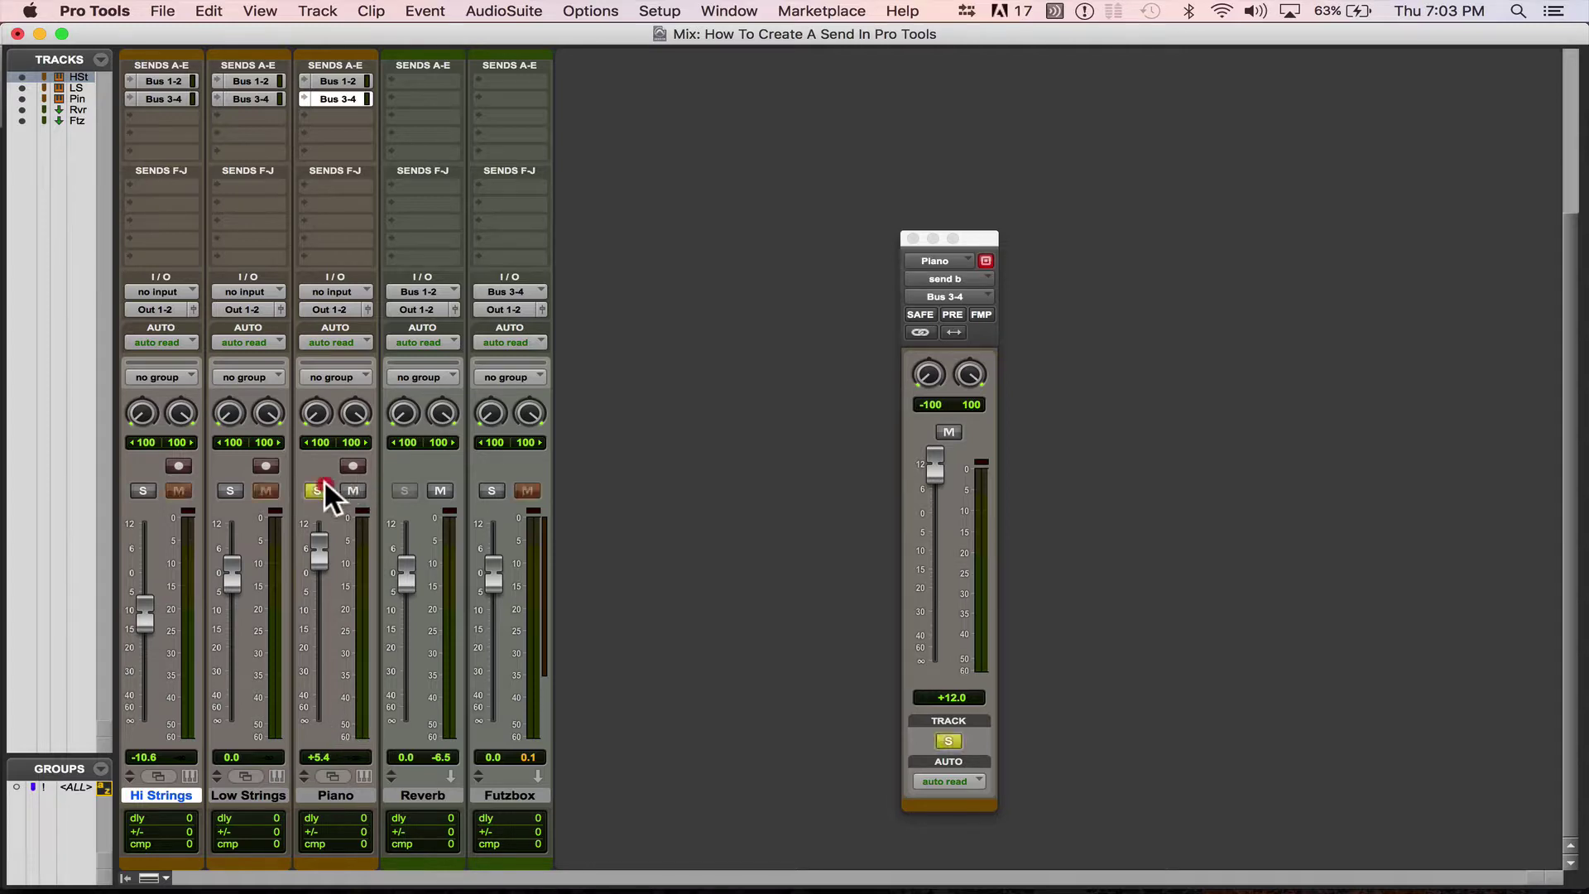
{"action": "left_click", "coordinate": [345, 77]}
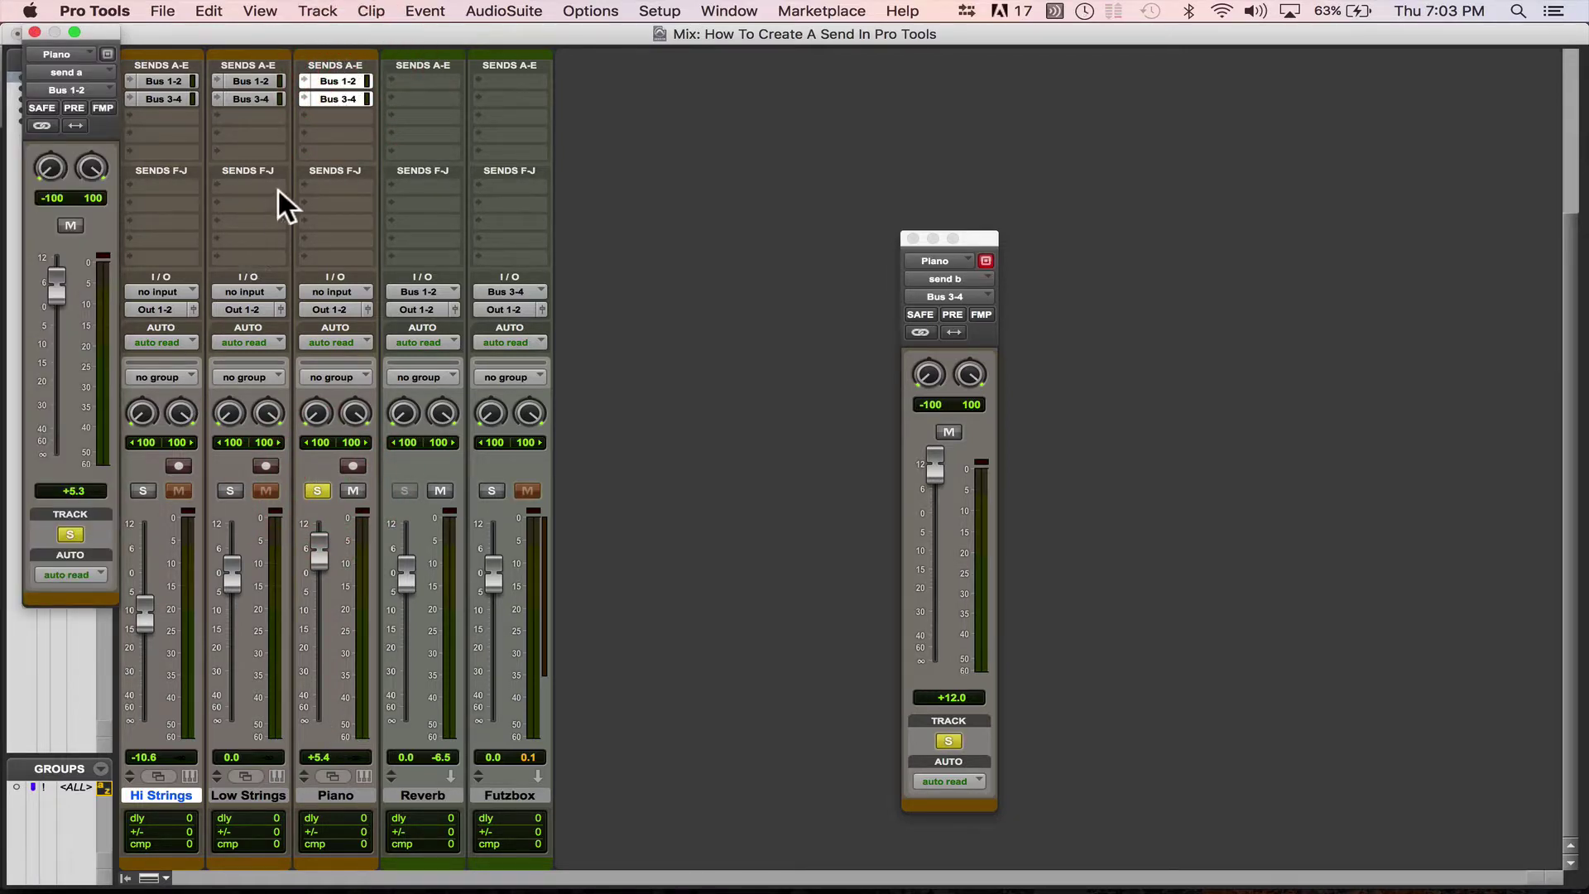
{"action": "left_click_drag", "start_coordinate": [86, 28], "coordinate": [759, 163]}
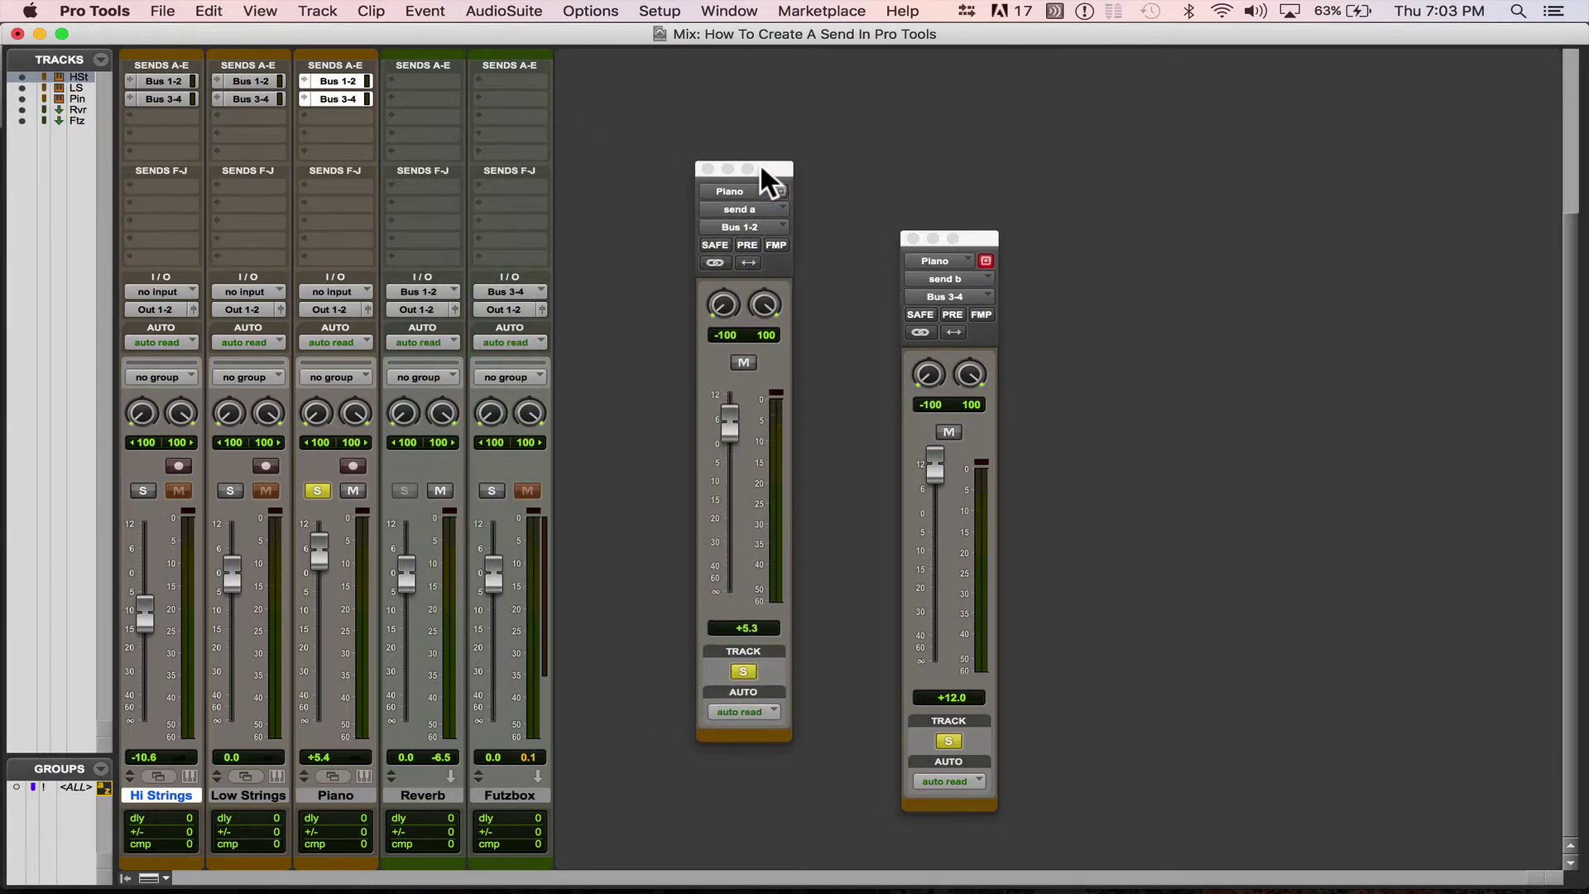
{"action": "left_click", "coordinate": [722, 421]}
{"action": "left_click_drag", "start_coordinate": [721, 420], "coordinate": [755, 720]}
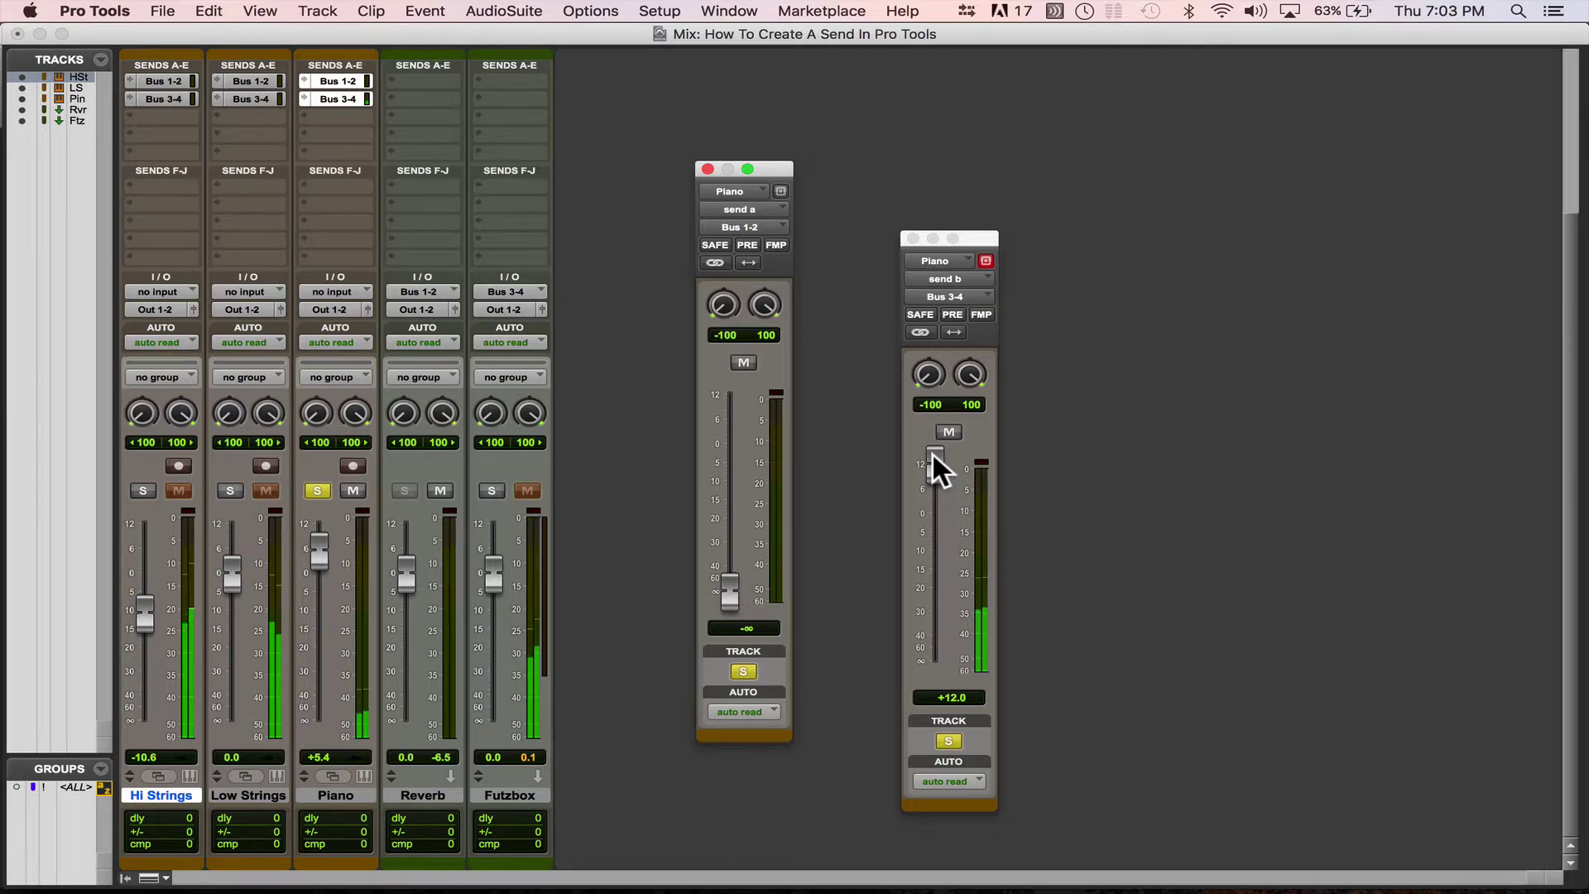
{"action": "left_click", "coordinate": [490, 490], "text": "super"}
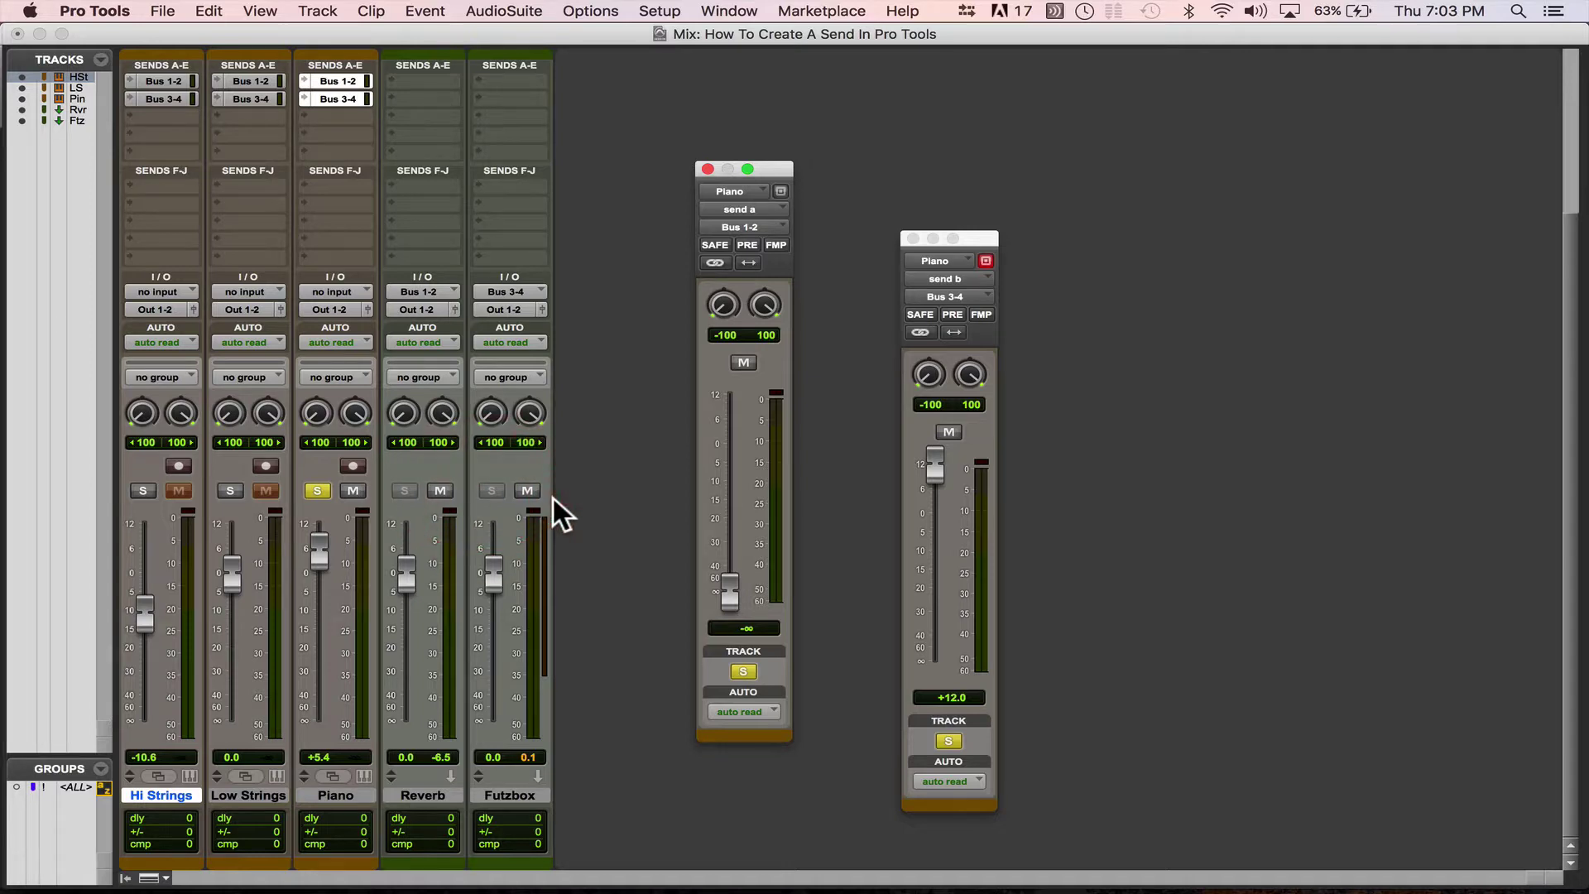
{"action": "left_click_drag", "start_coordinate": [935, 466], "coordinate": [933, 531]}
Open the FutzBox plug-in on the Futzbox track and close it again.
{"action": "scroll", "coordinate": [384, 306], "scroll_direction": "up", "scroll_amount": 3}
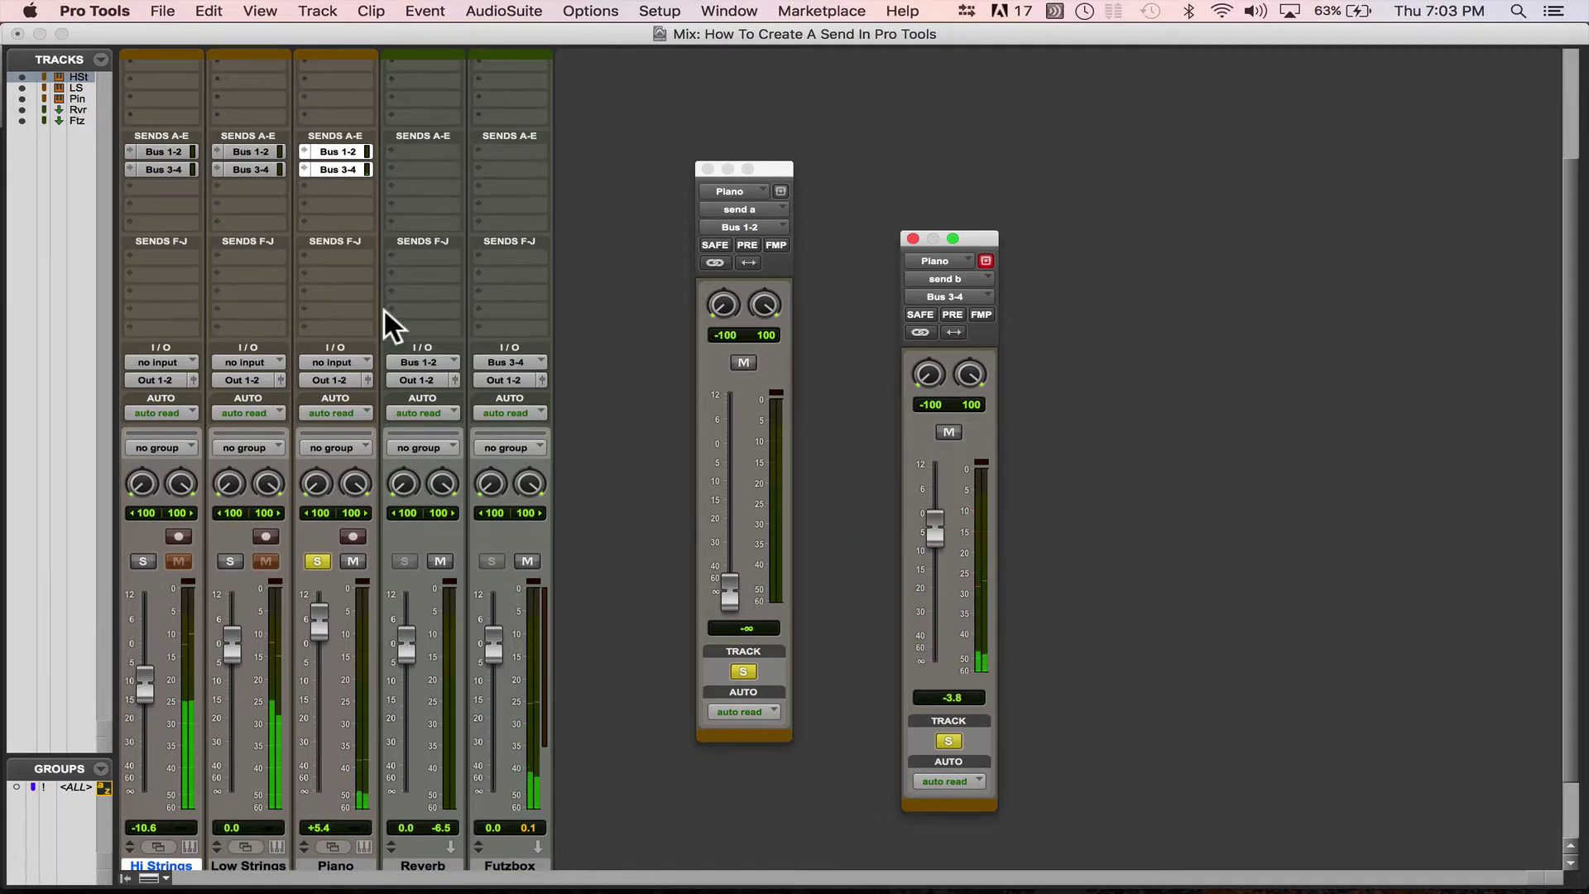
{"action": "scroll", "coordinate": [578, 127], "scroll_direction": "up", "scroll_amount": 3}
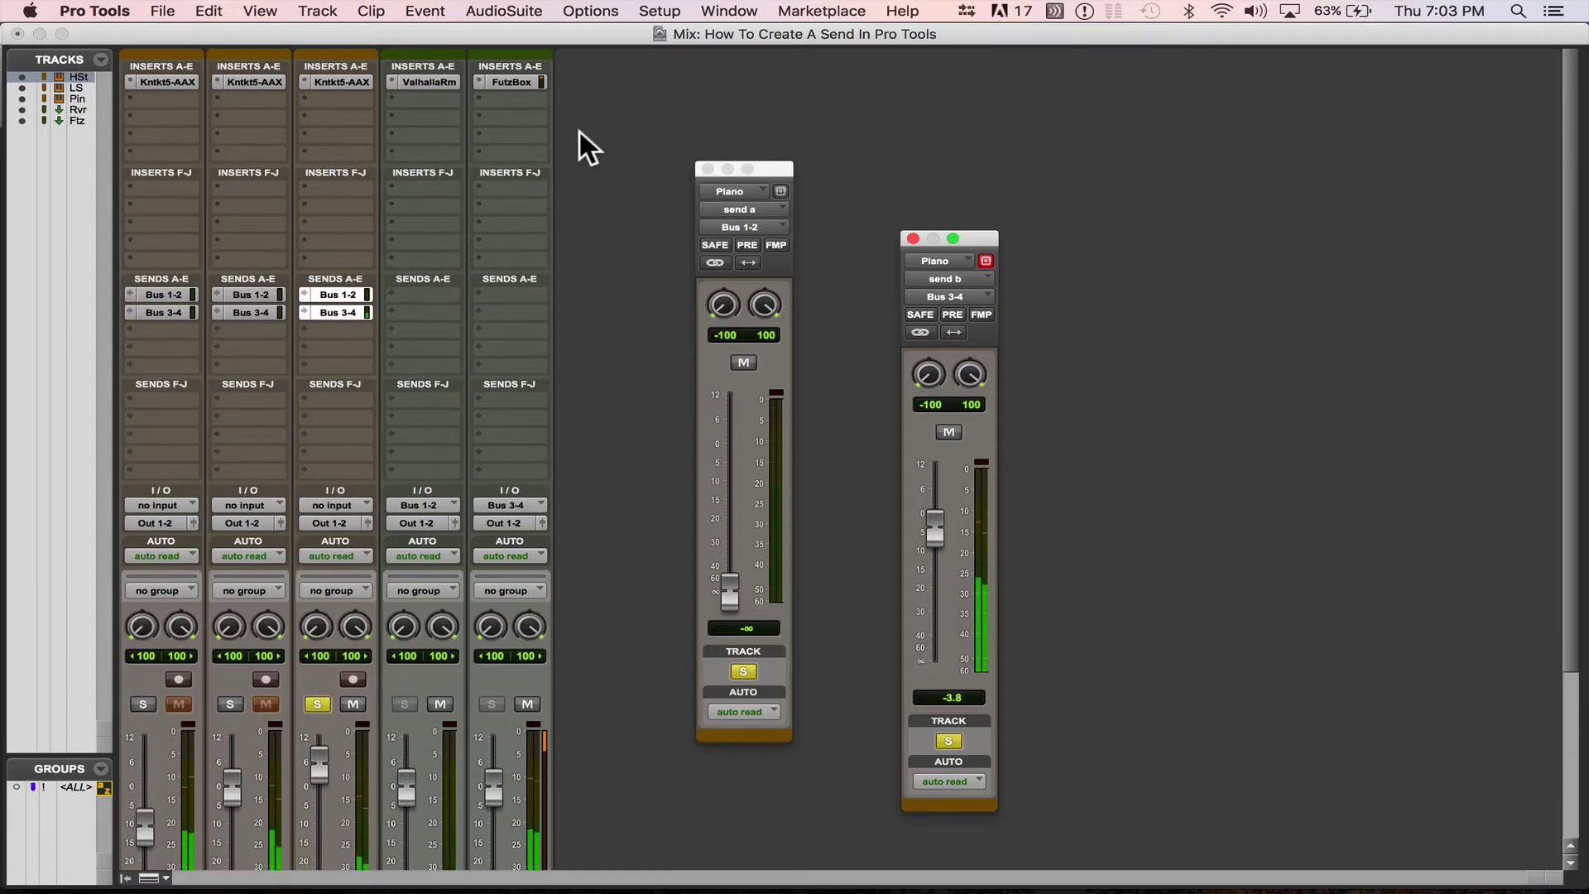
{"action": "left_click", "coordinate": [508, 82]}
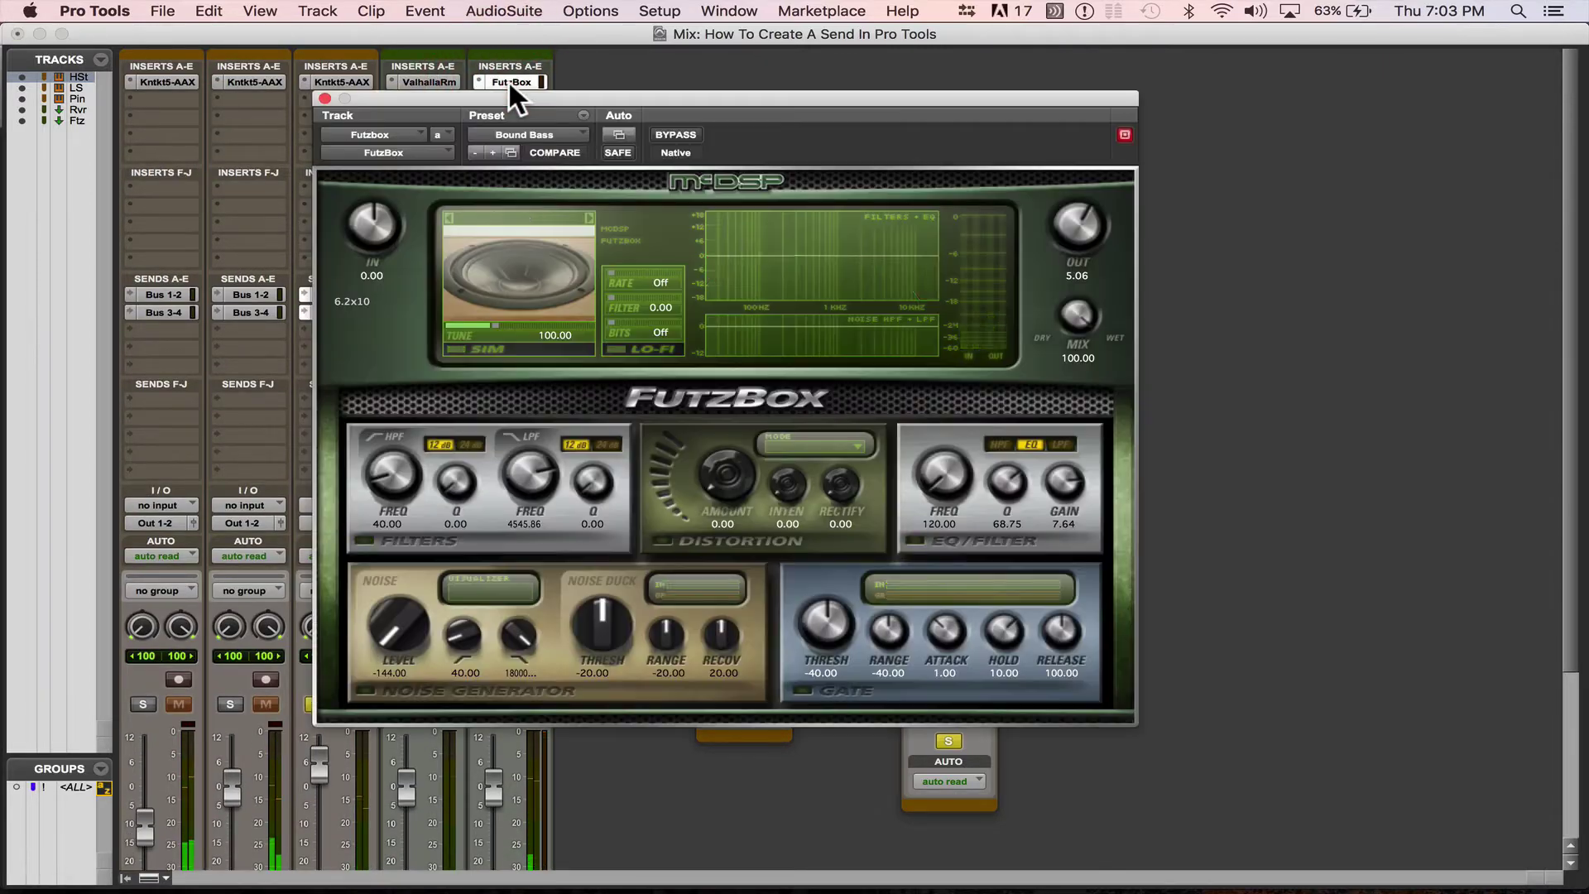
{"action": "left_click", "coordinate": [323, 98]}
Raise Piano's Bus 1-2 send back to +5.8 dB and unsolo Piano.
{"action": "left_click_drag", "start_coordinate": [730, 598], "coordinate": [732, 420]}
{"action": "scroll", "coordinate": [528, 444], "scroll_direction": "down", "scroll_amount": 3}
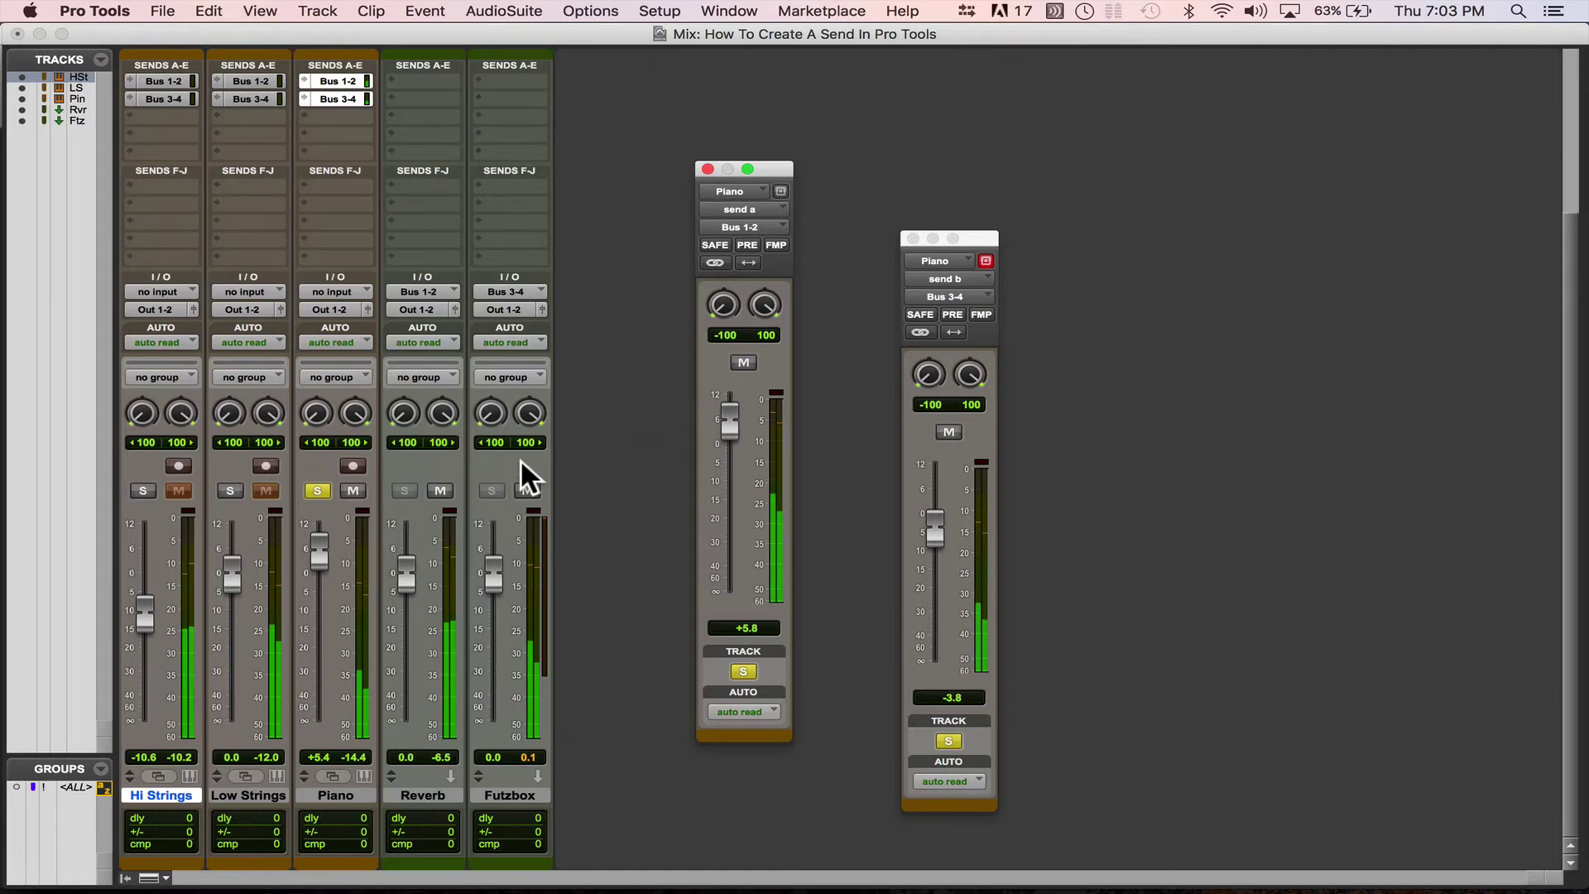
{"action": "scroll", "coordinate": [520, 460], "scroll_direction": "up", "scroll_amount": 1}
{"action": "left_click", "coordinate": [317, 602]}
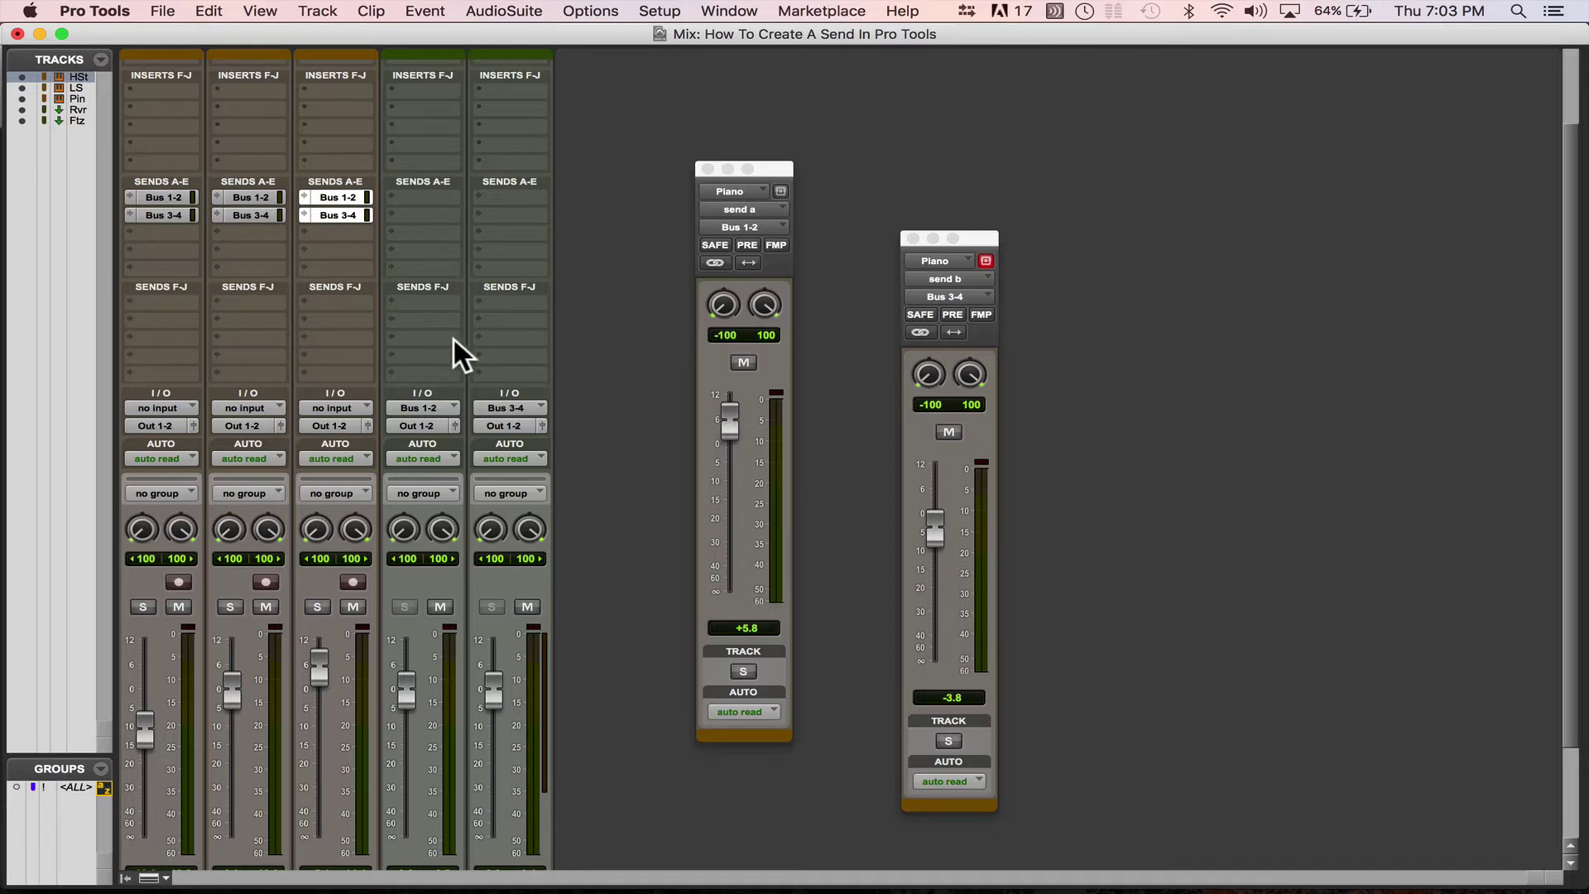
{"action": "scroll", "coordinate": [409, 326], "scroll_direction": "down", "scroll_amount": 3}
{"action": "scroll", "coordinate": [409, 326], "scroll_direction": "up", "scroll_amount": 5}
{"action": "scroll", "coordinate": [409, 326], "scroll_direction": "up", "scroll_amount": 1}
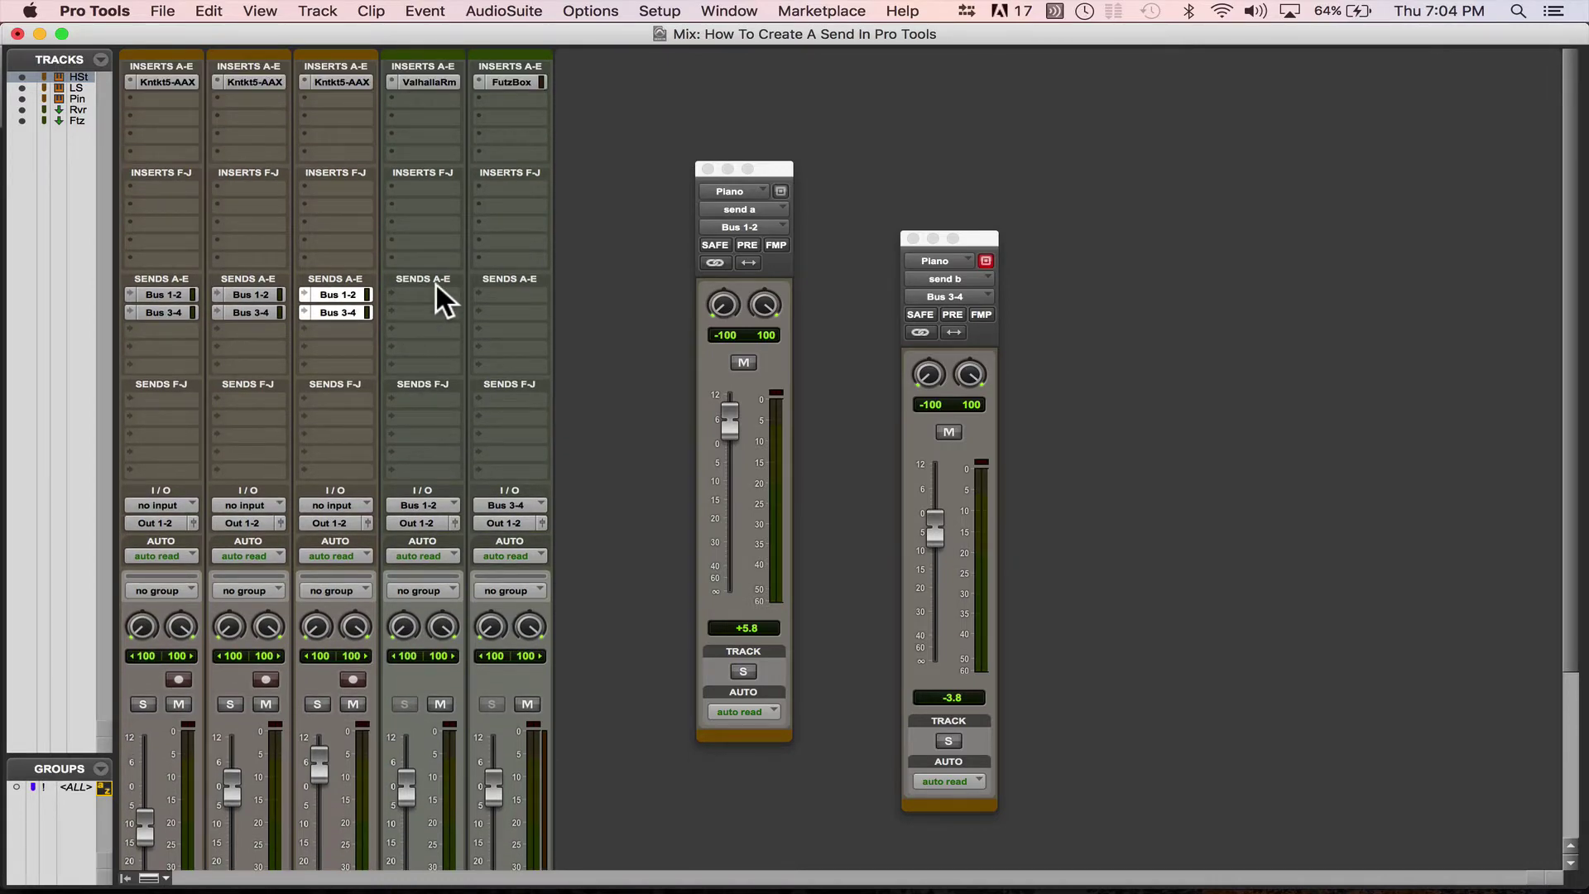
{"action": "scroll", "coordinate": [509, 450], "scroll_direction": "down", "scroll_amount": 5}
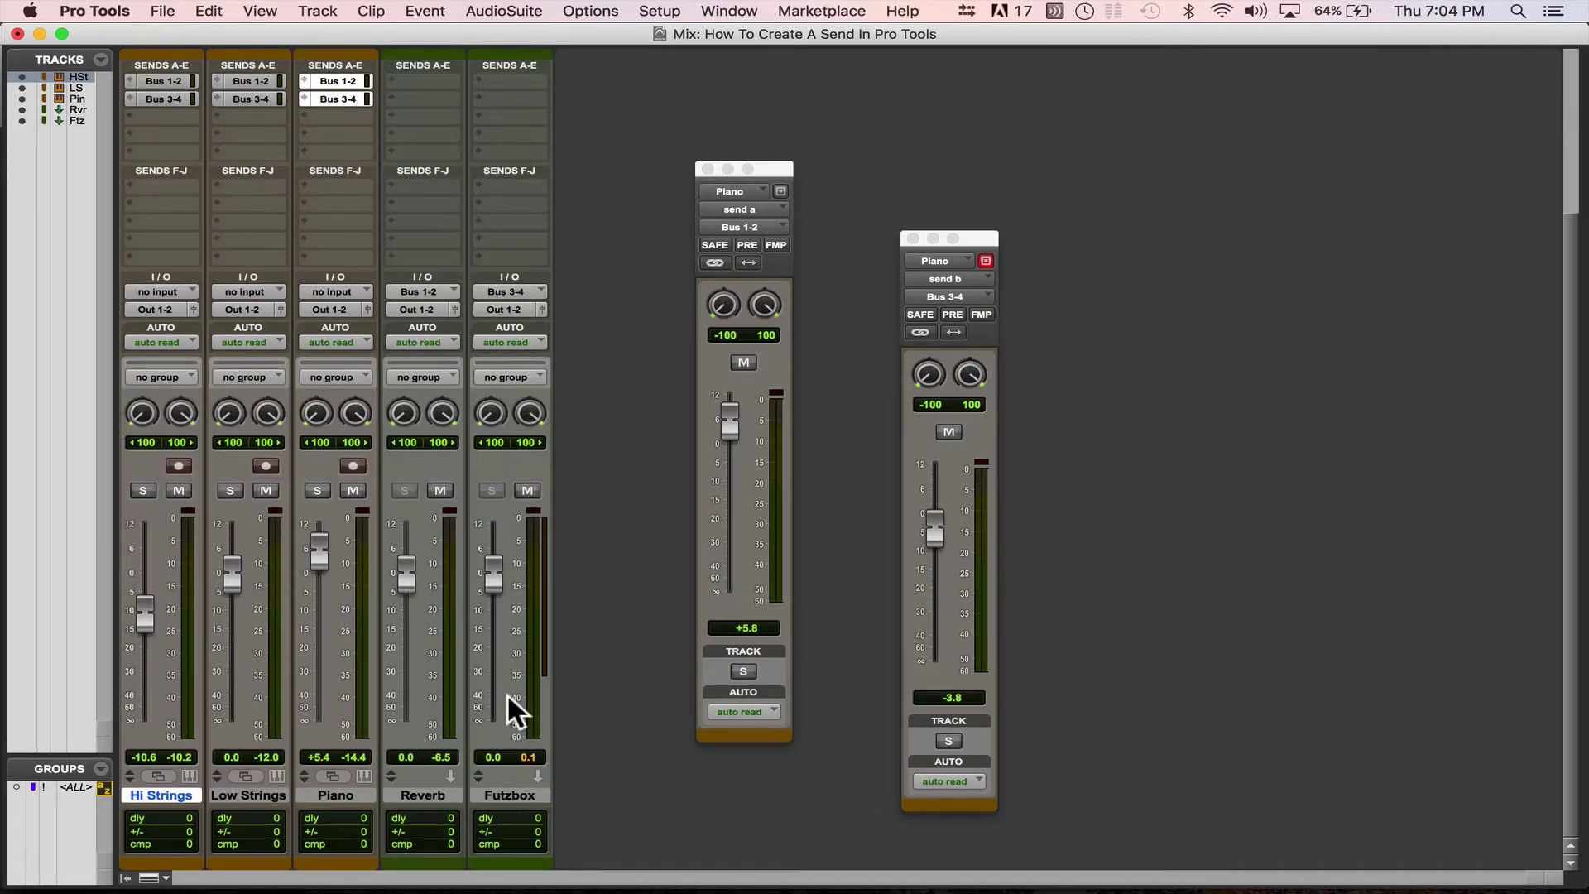
Add one stereo aux input track after Futzbox and name it 'Parallel Cmp'.
{"action": "left_click", "coordinate": [514, 790]}
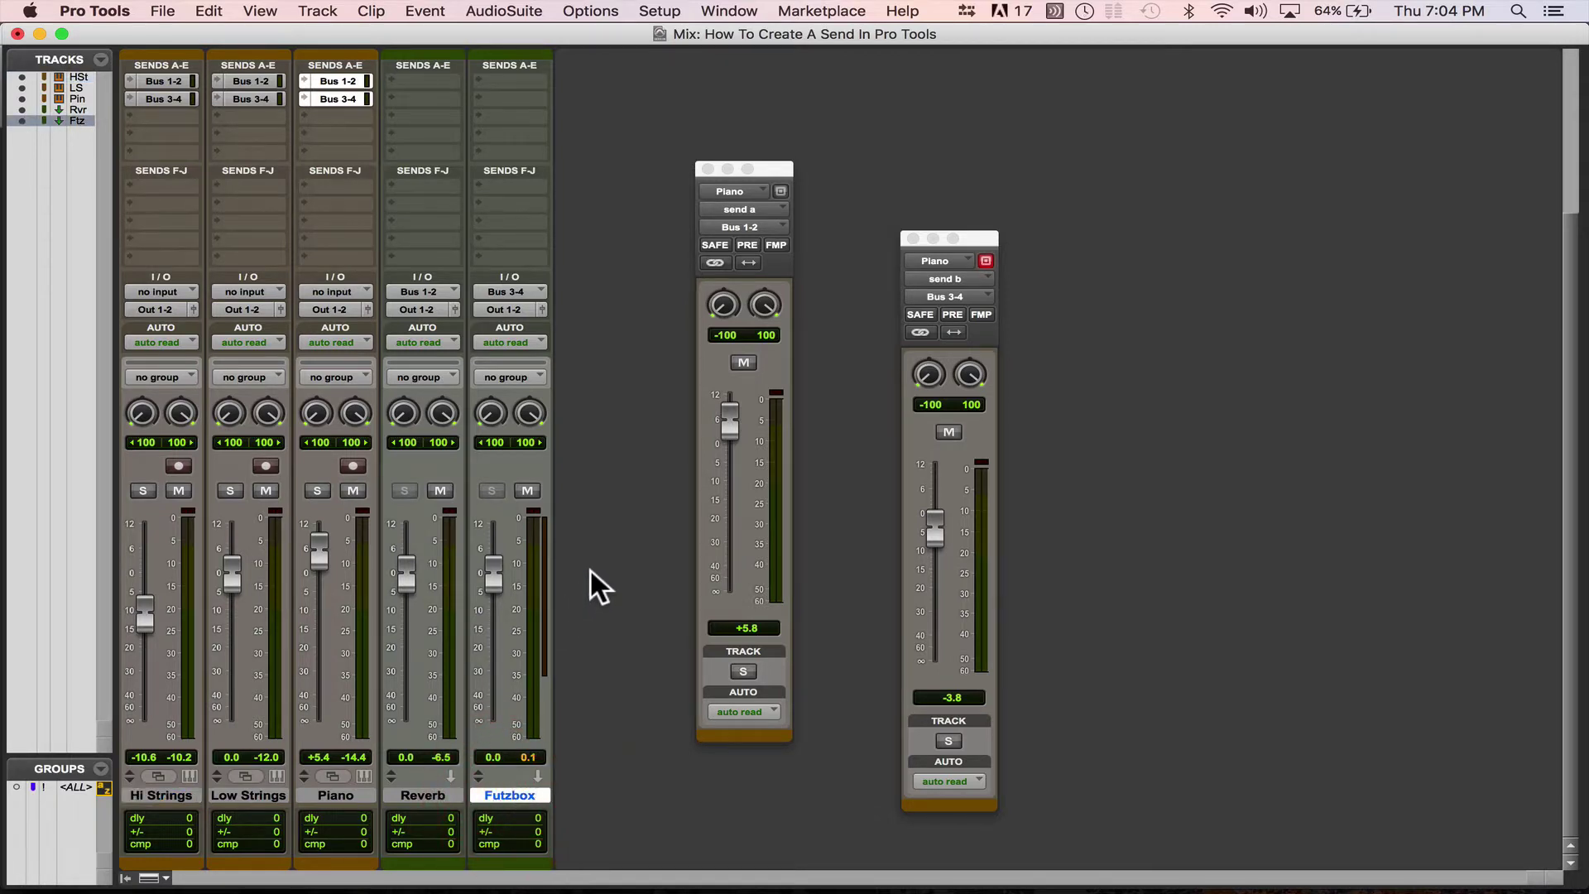
{"action": "key", "text": "super+shift+n"}
{"action": "left_click", "coordinate": [652, 325]}
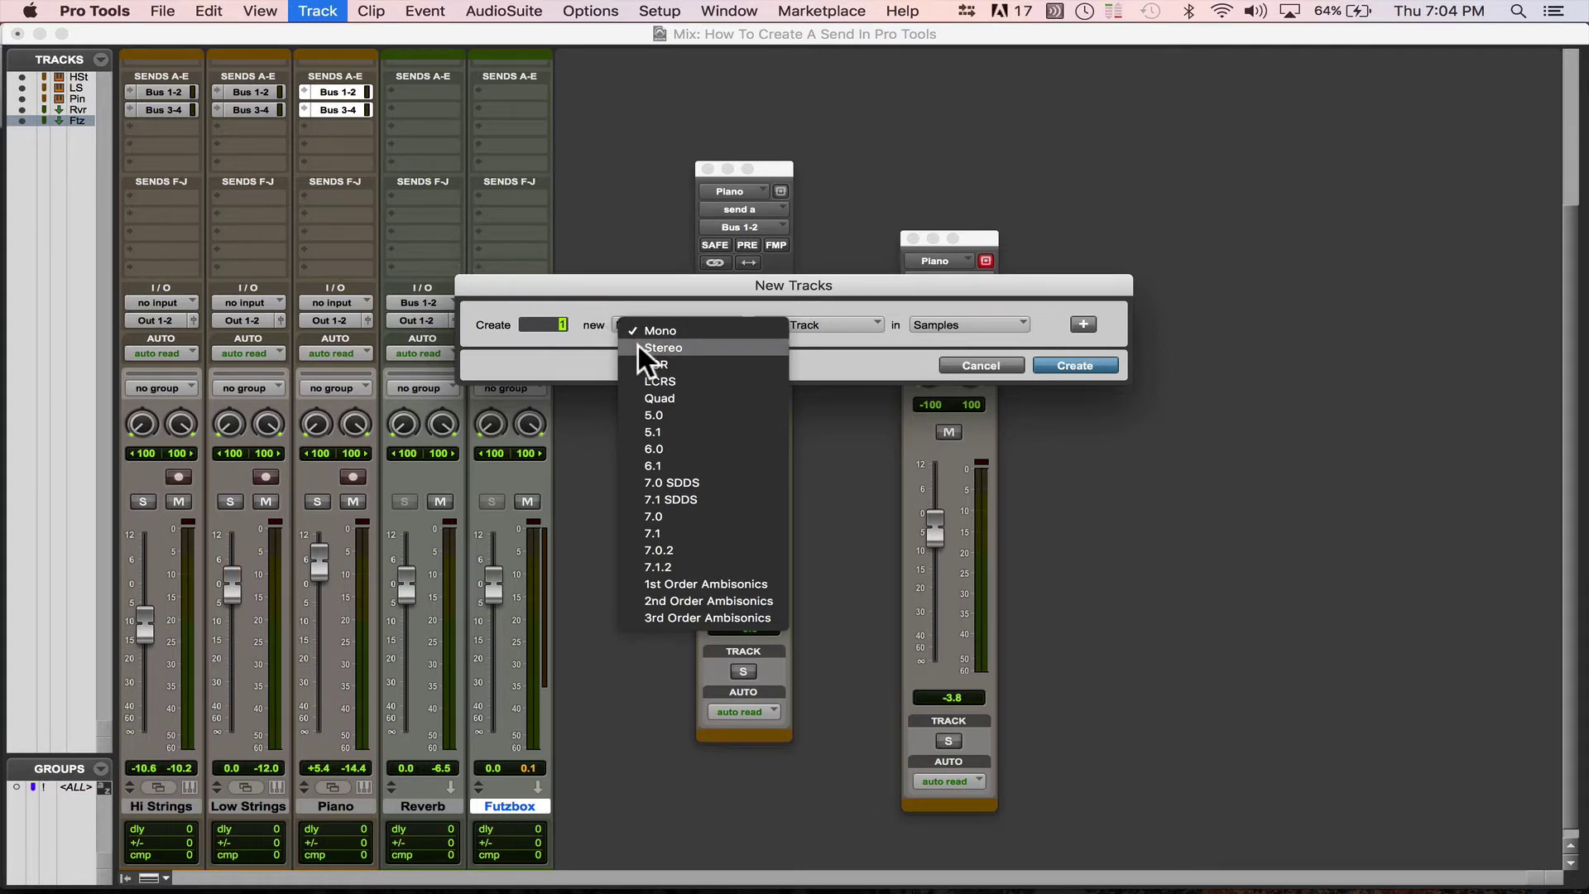
{"action": "left_click", "coordinate": [695, 351]}
{"action": "left_click", "coordinate": [861, 325]}
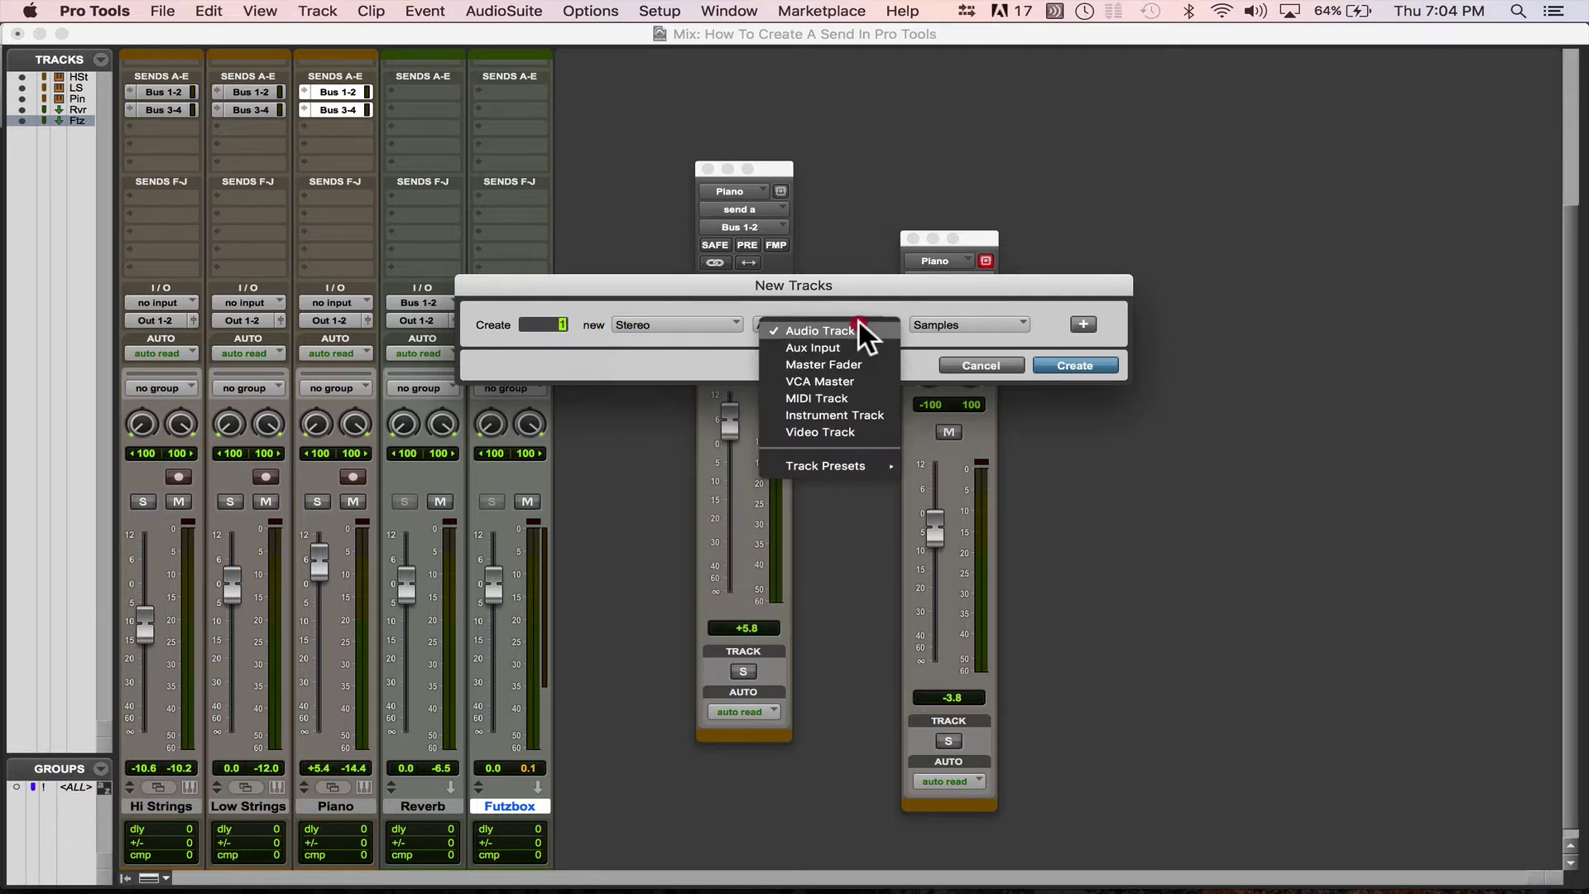
{"action": "left_click", "coordinate": [830, 348]}
{"action": "key", "text": "Return"}
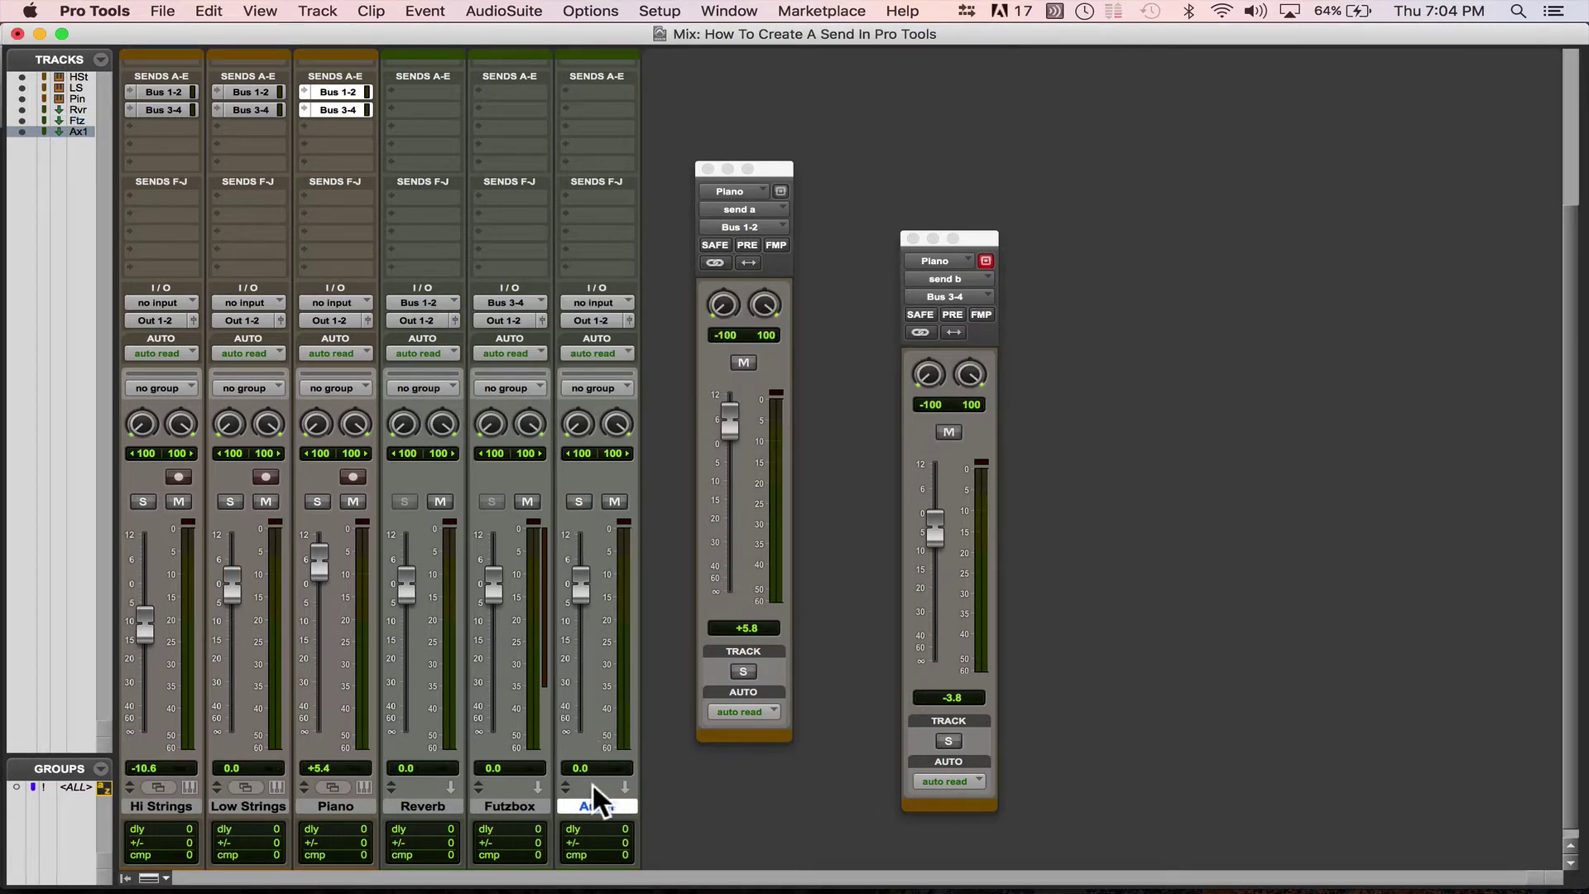
{"action": "double_click", "coordinate": [597, 807]}
{"action": "type", "text": "Para"}
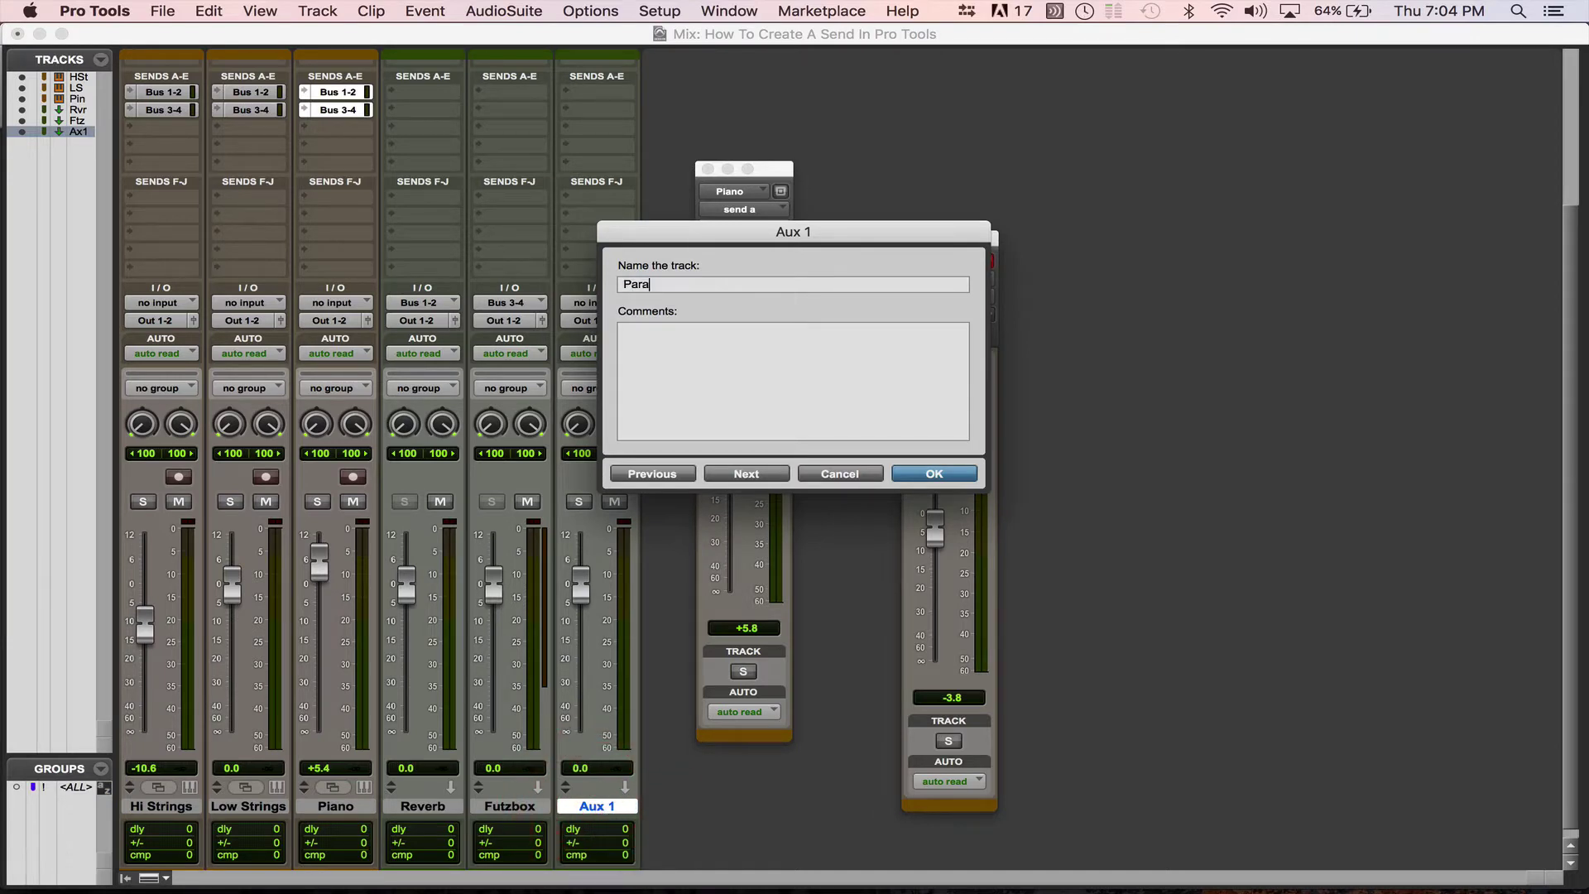
{"action": "type", "text": "llel Cmp"}
{"action": "key", "text": "Return"}
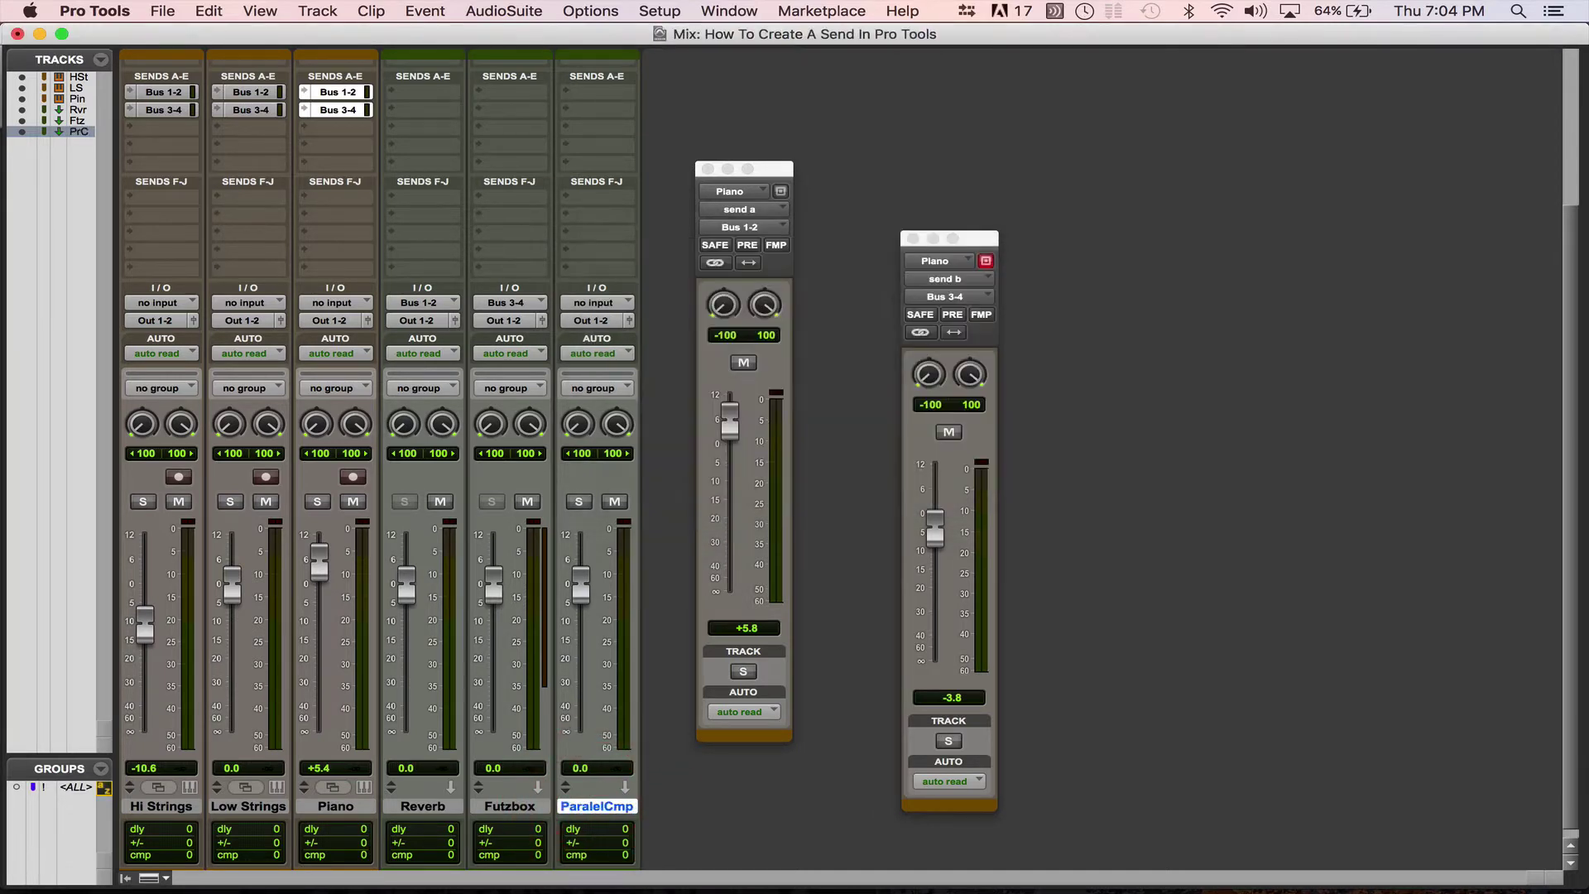
Set the ParalelCmp aux input to Bus 67-68.
{"action": "left_click", "coordinate": [604, 303]}
{"action": "mouse_move", "coordinate": [652, 361]}
{"action": "mouse_move", "coordinate": [807, 362]}
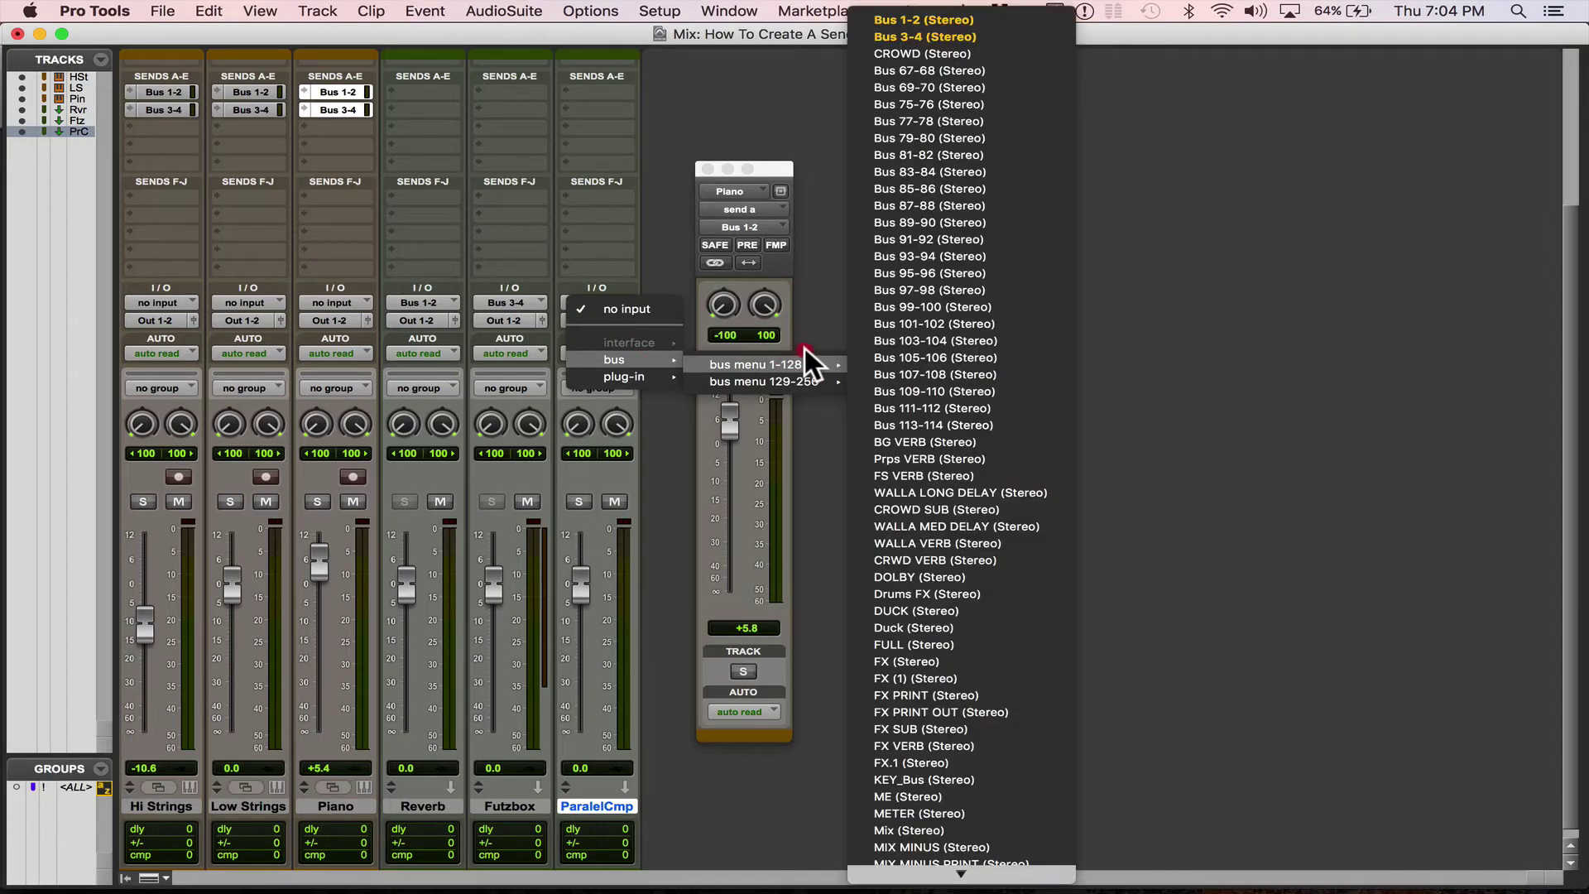
{"action": "left_click", "coordinate": [910, 71]}
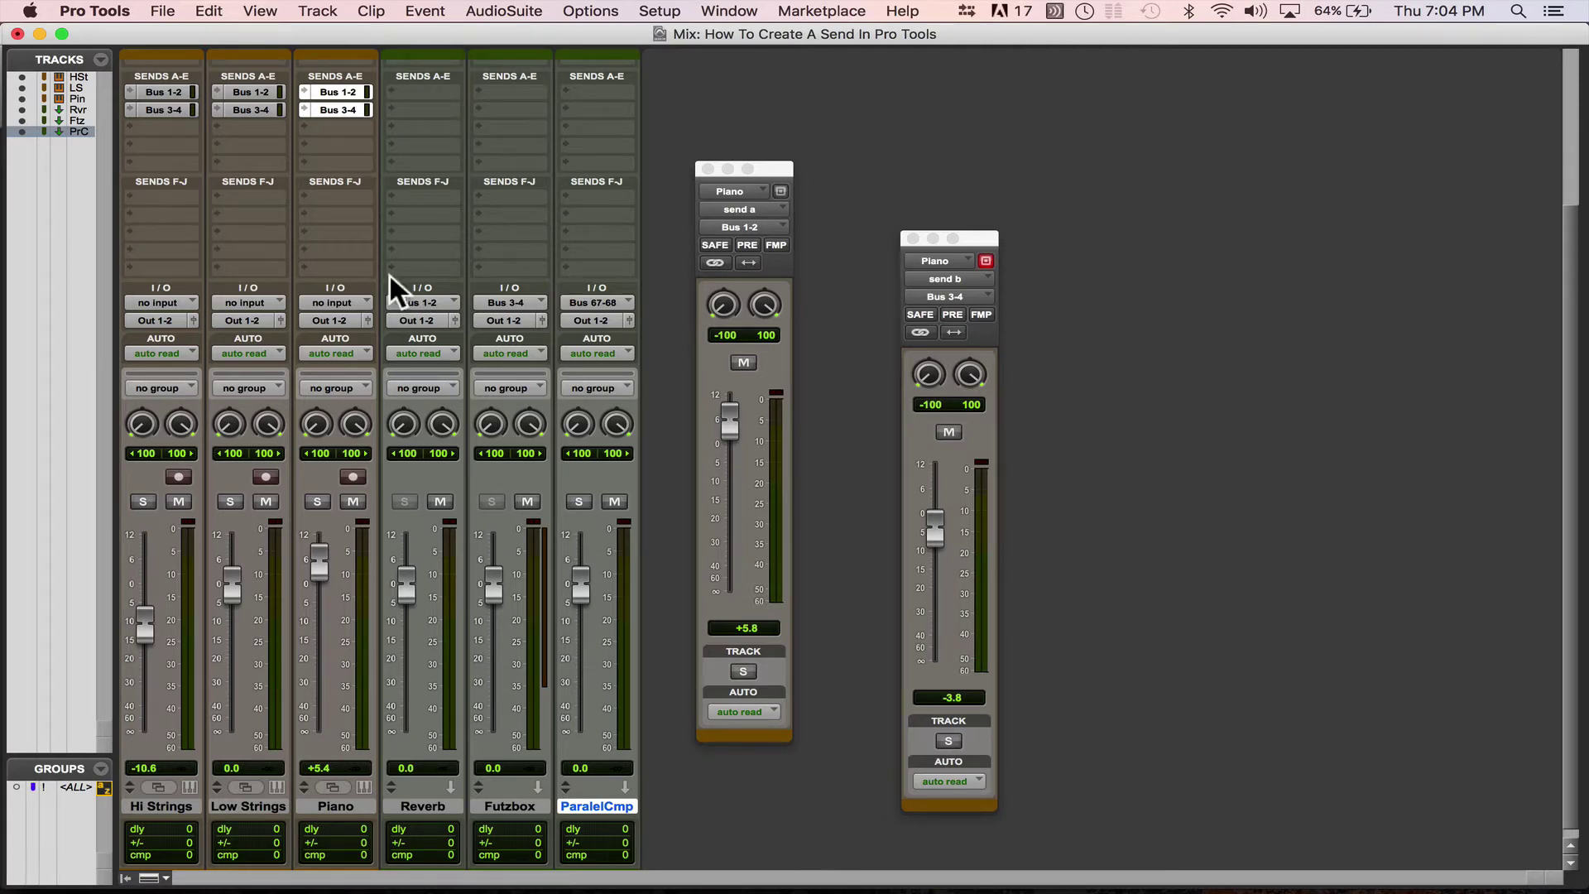
Add a Bus 67-68 send on Hi Strings and copy it to the other instrument tracks.
{"action": "left_click", "coordinate": [158, 124]}
{"action": "mouse_move", "coordinate": [233, 187]}
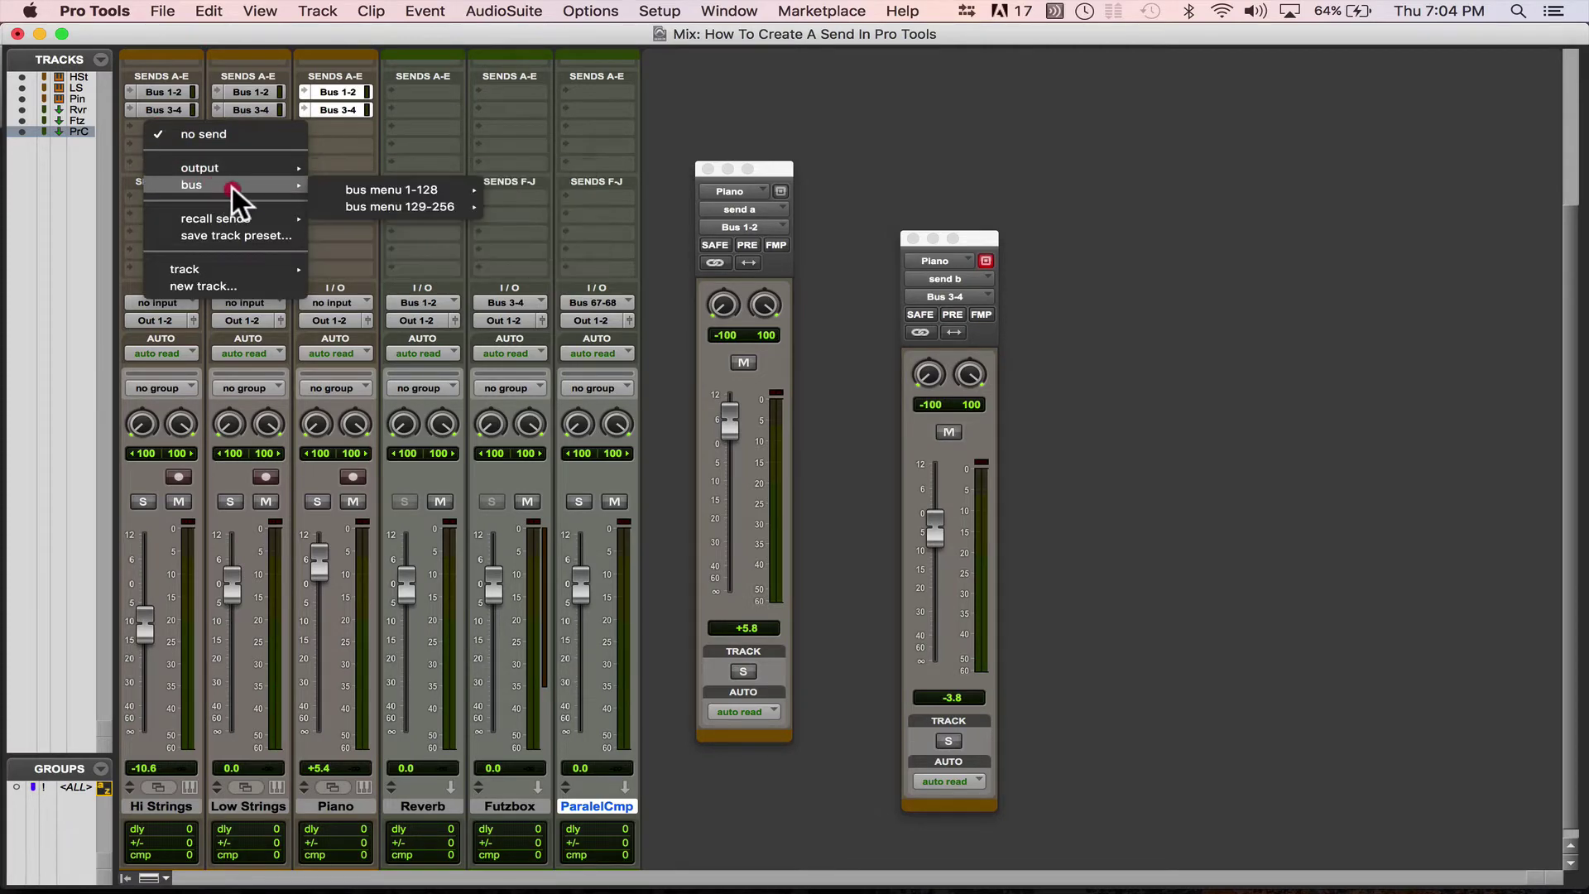
{"action": "mouse_move", "coordinate": [447, 188]}
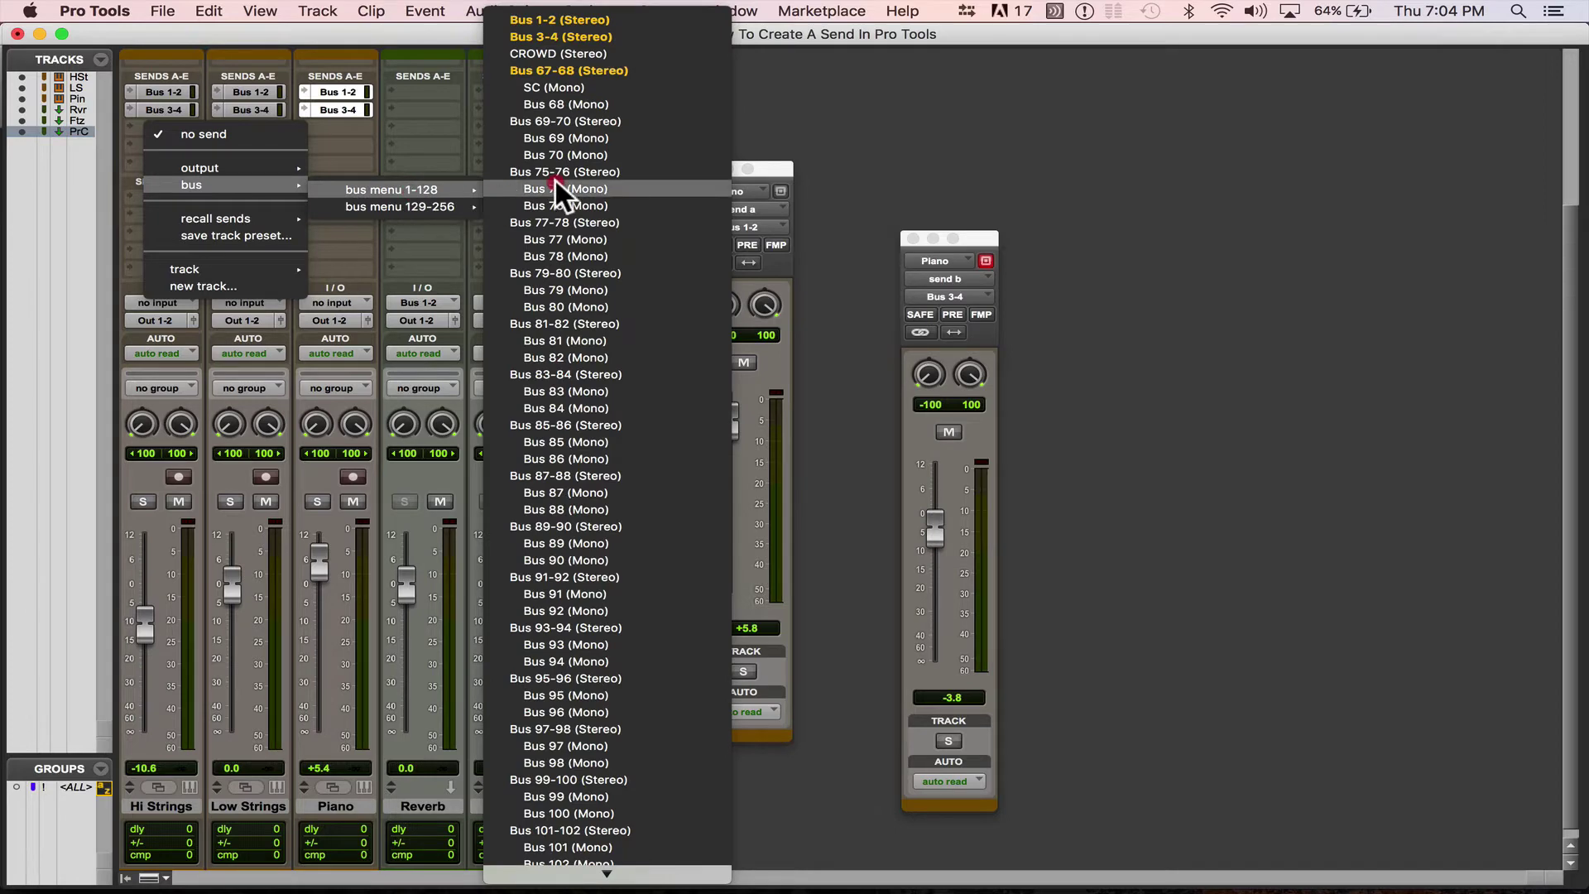
{"action": "left_click", "coordinate": [558, 71]}
{"action": "left_click_drag", "start_coordinate": [240, 131], "coordinate": [344, 127]}
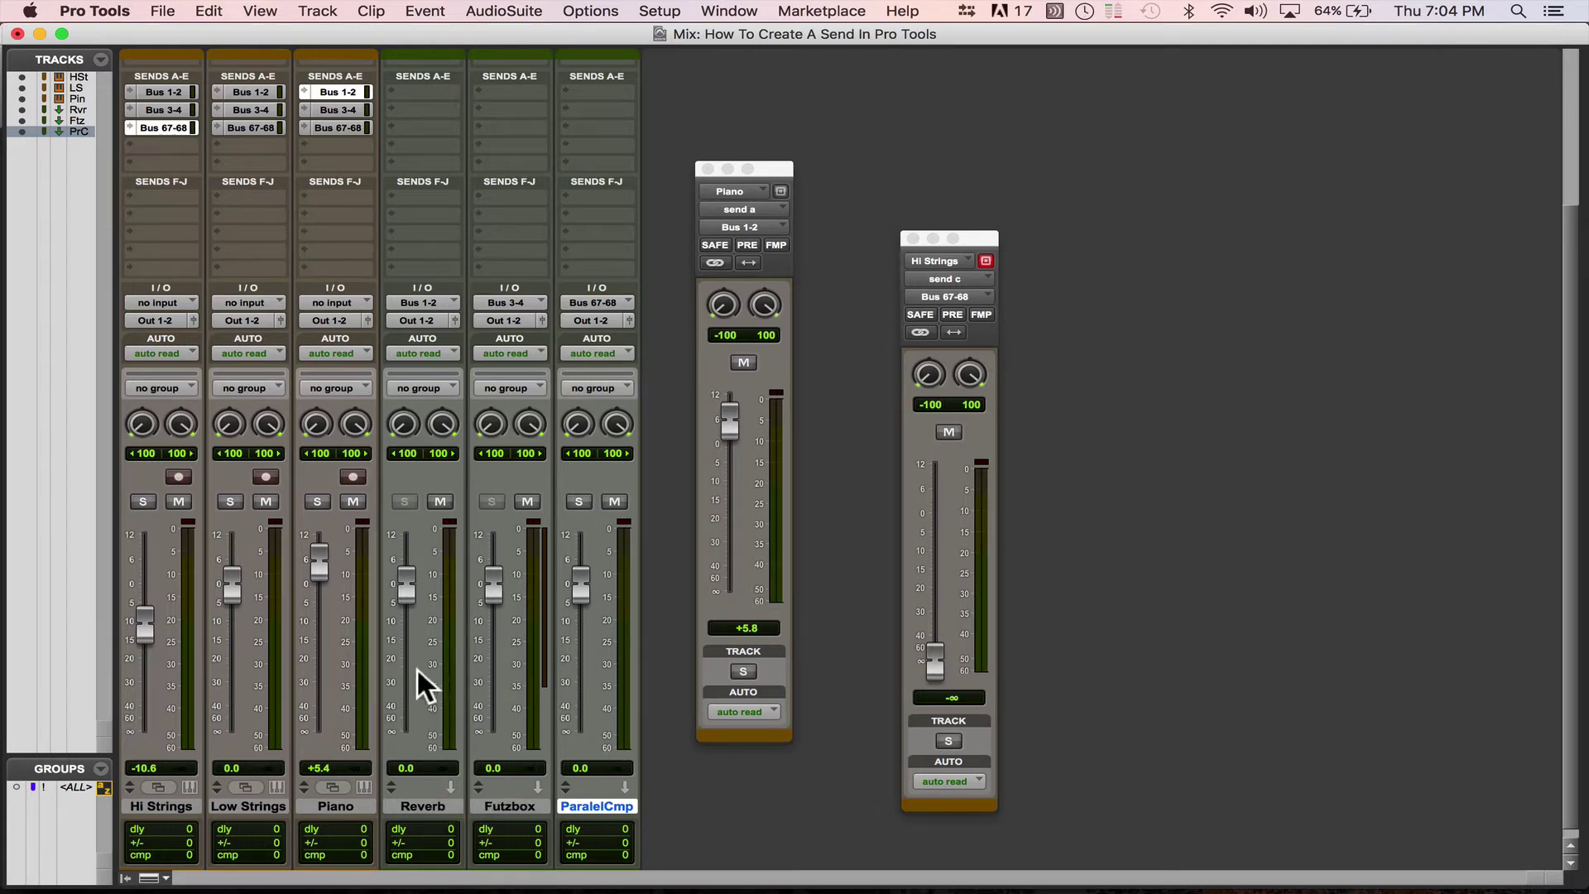
Return the Reverb aux fader to 0.0 dB after trial adjustments.
{"action": "mouse_move", "coordinate": [405, 590]}
{"action": "left_mouse_down"}
{"action": "mouse_move", "coordinate": [408, 635]}
{"action": "mouse_move", "coordinate": [426, 569]}
{"action": "left_mouse_up"}
{"action": "left_click", "coordinate": [419, 570], "text": "alt"}
{"action": "scroll", "coordinate": [543, 640], "scroll_direction": "down", "scroll_amount": 1}
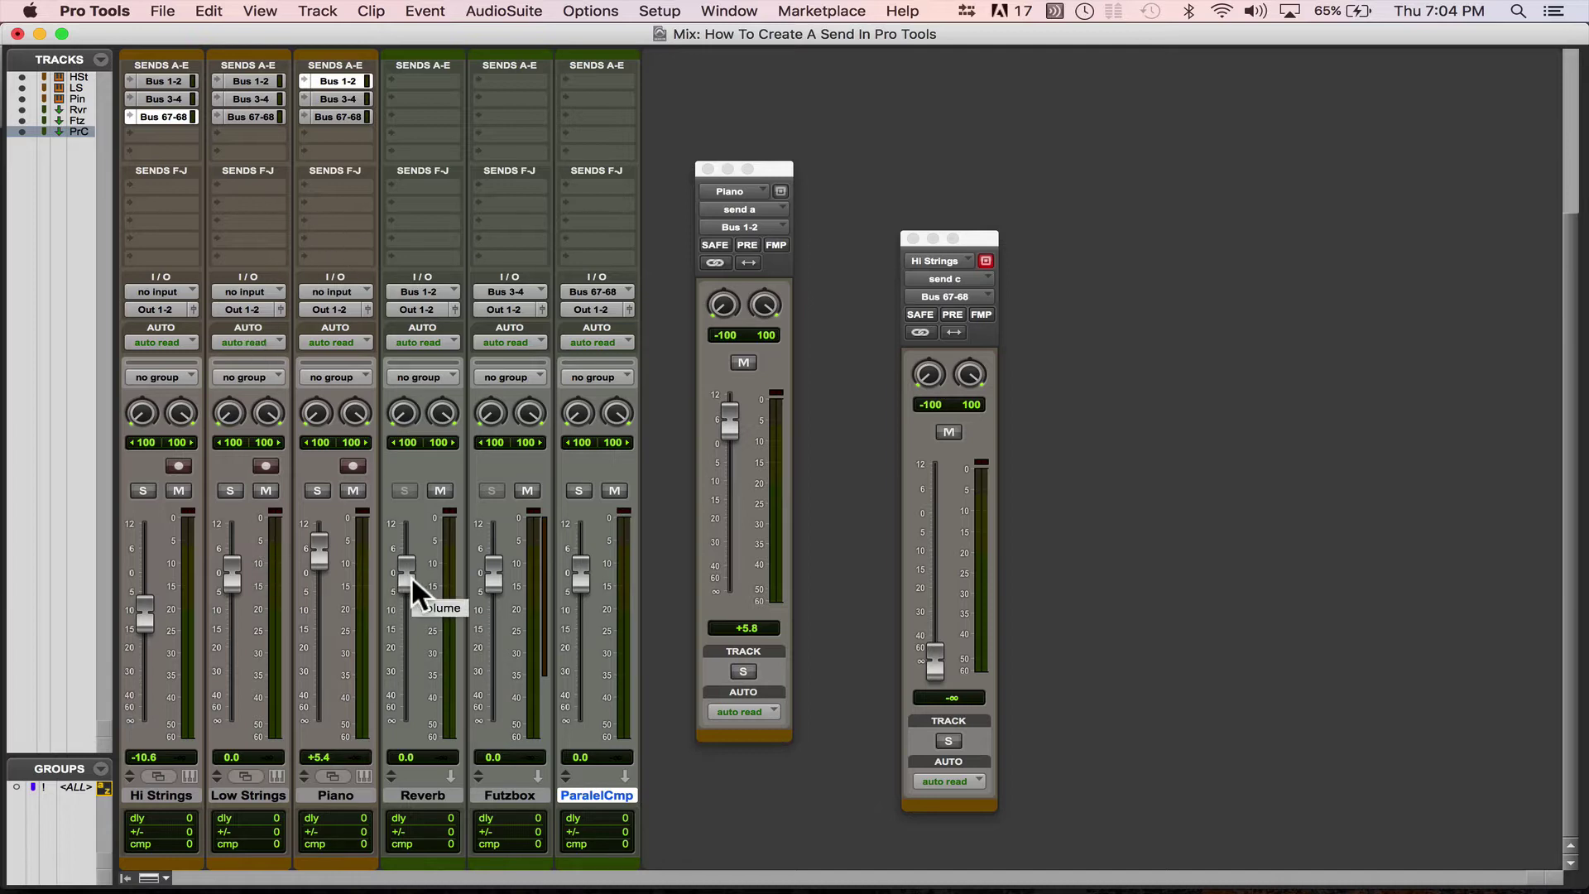
{"action": "left_click_drag", "start_coordinate": [411, 575], "coordinate": [410, 598]}
{"action": "left_click", "coordinate": [411, 610], "text": "alt"}
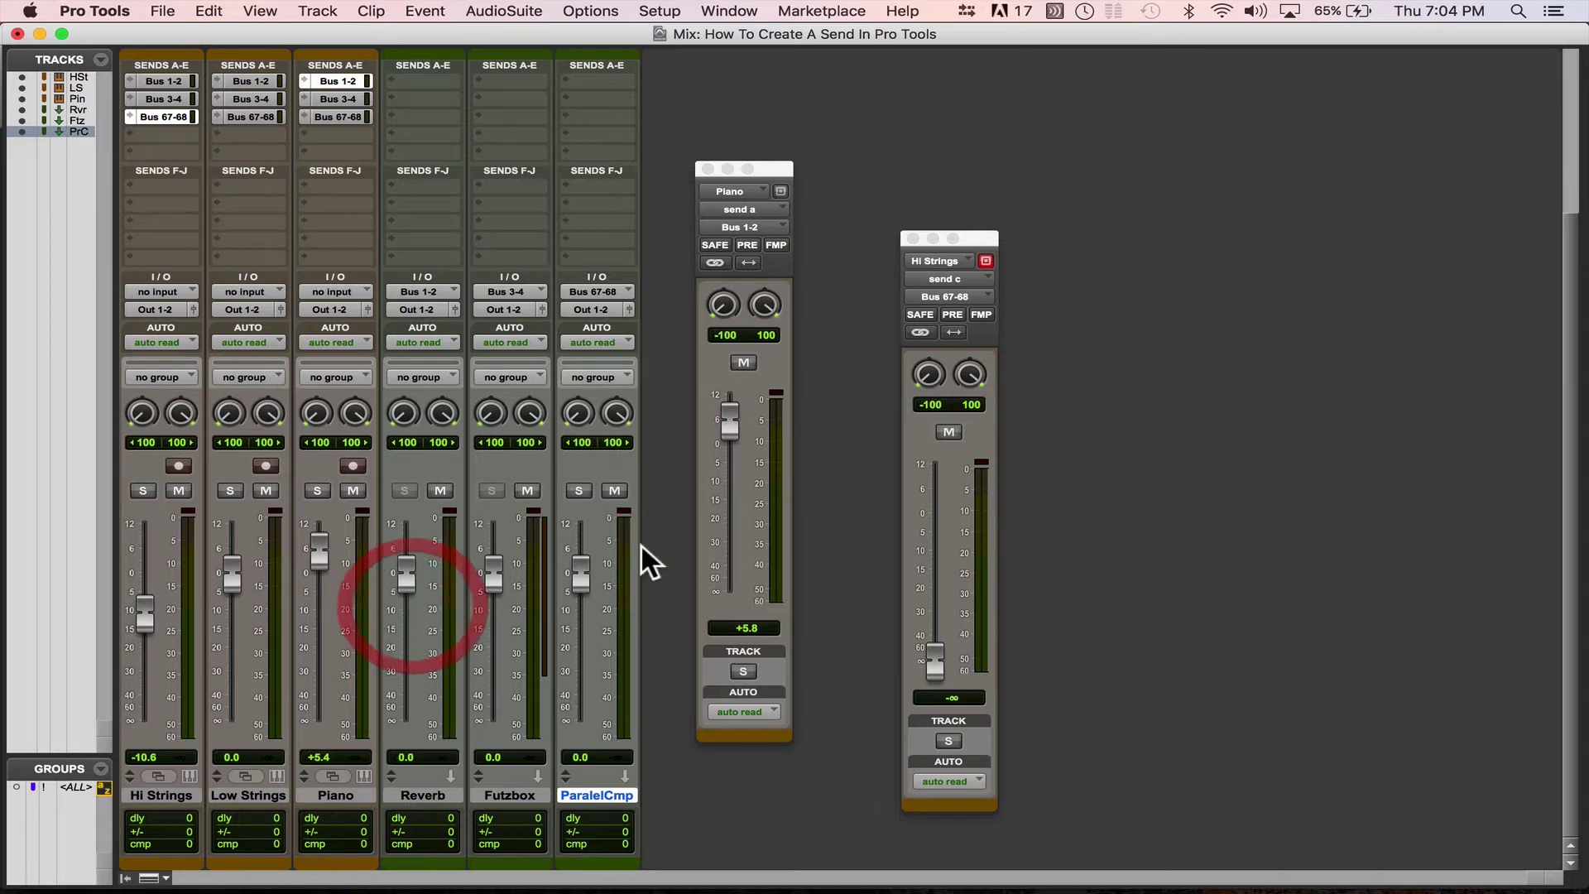
Insert the Waves SSLComp compressor on ParalelCmp's first insert slot.
{"action": "left_click", "coordinate": [604, 78]}
{"action": "mouse_move", "coordinate": [687, 136]}
{"action": "left_click", "coordinate": [525, 176]}
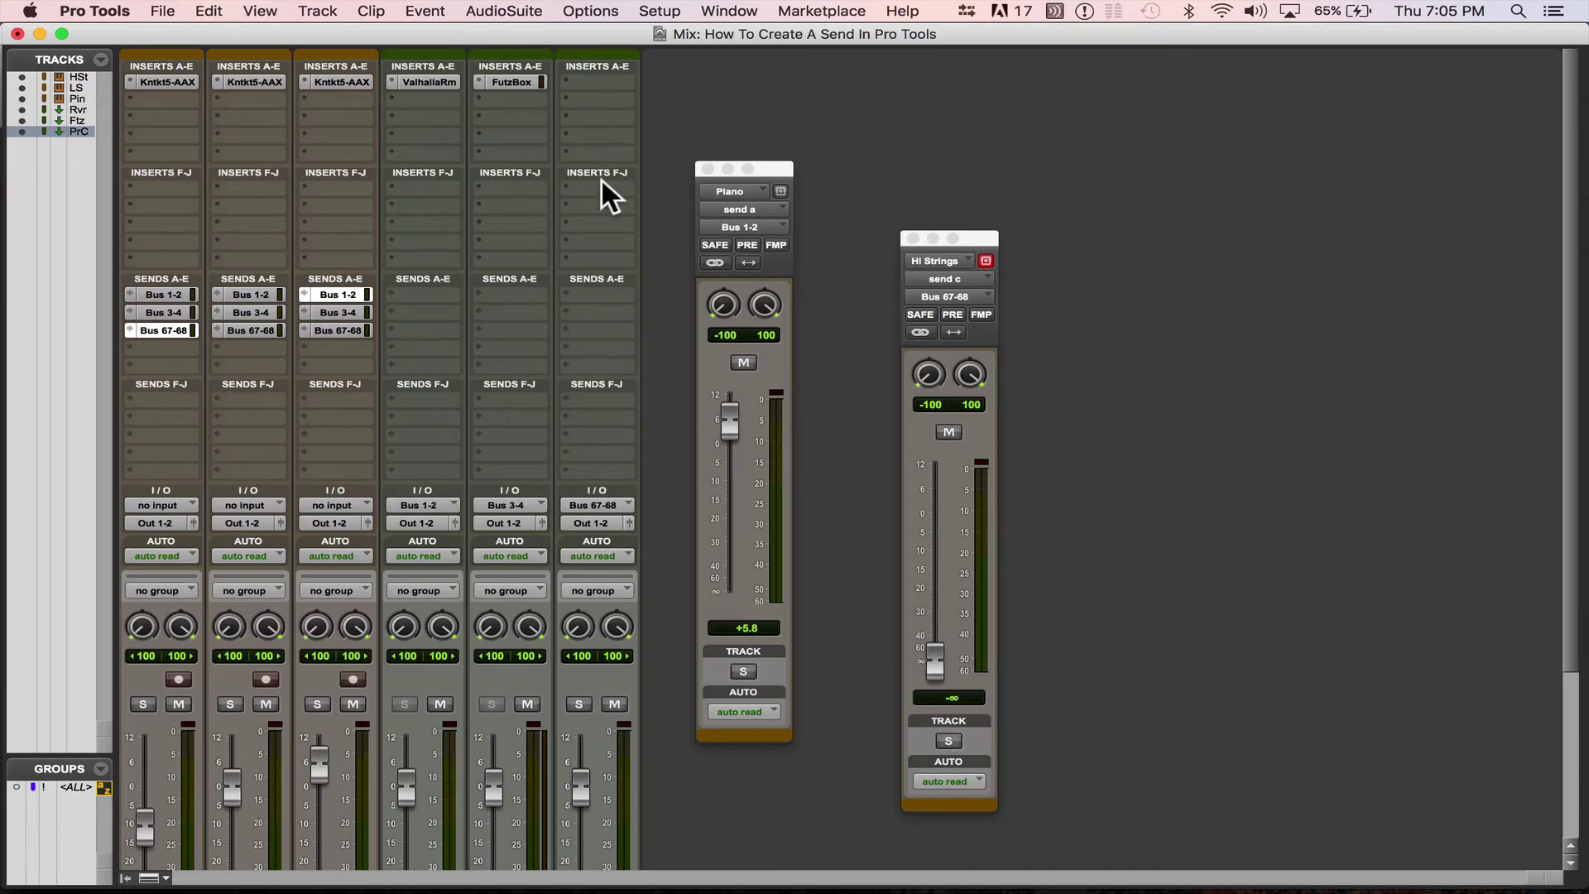
{"action": "left_click", "coordinate": [615, 84]}
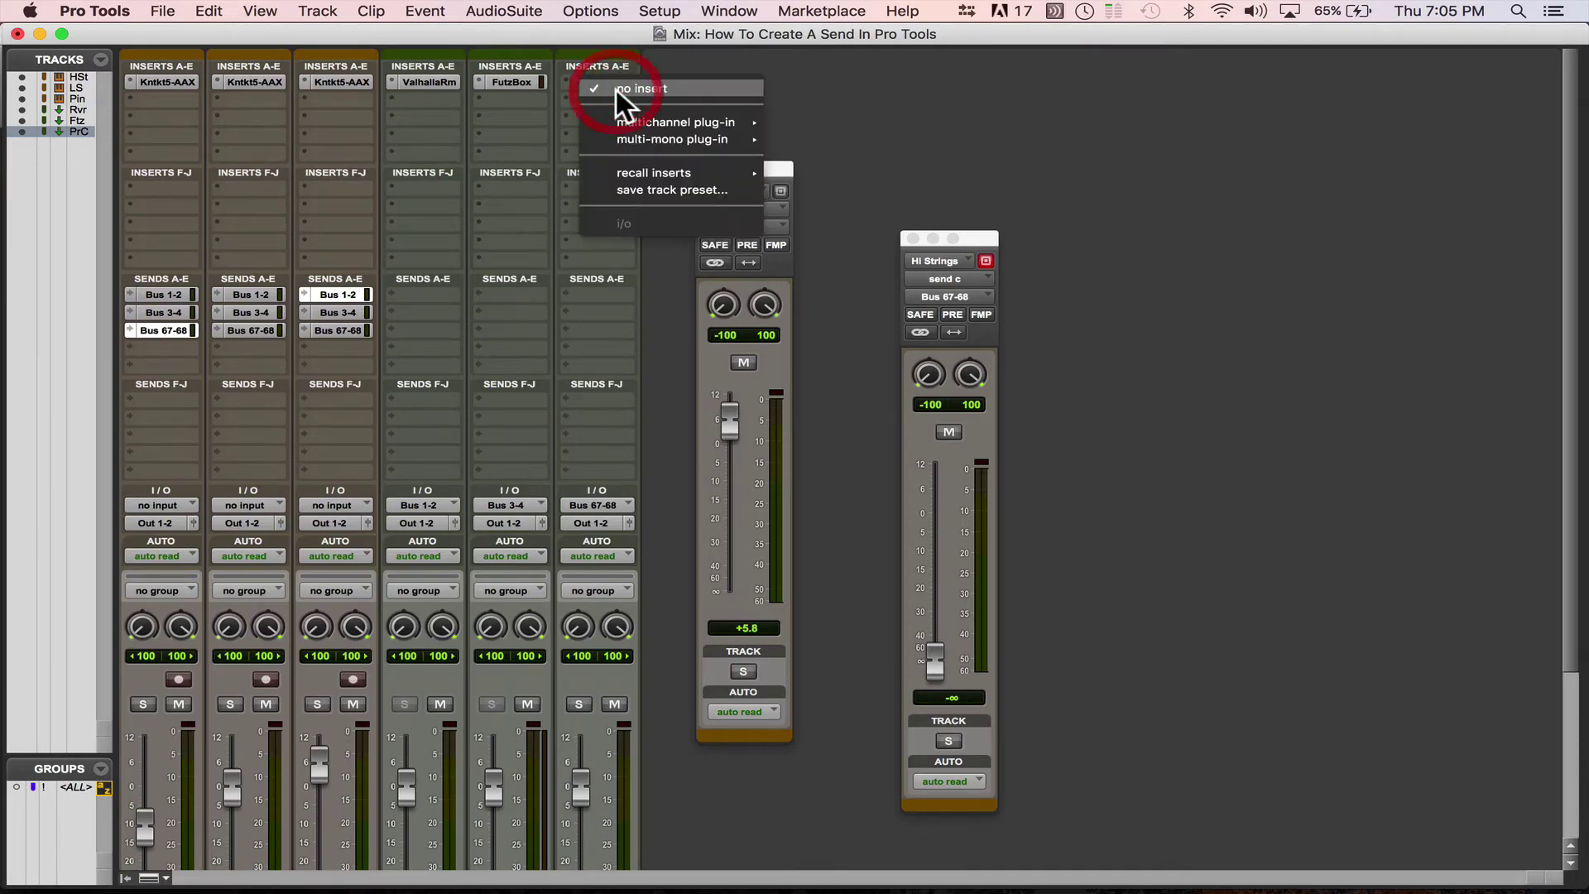
{"action": "mouse_move", "coordinate": [667, 120]}
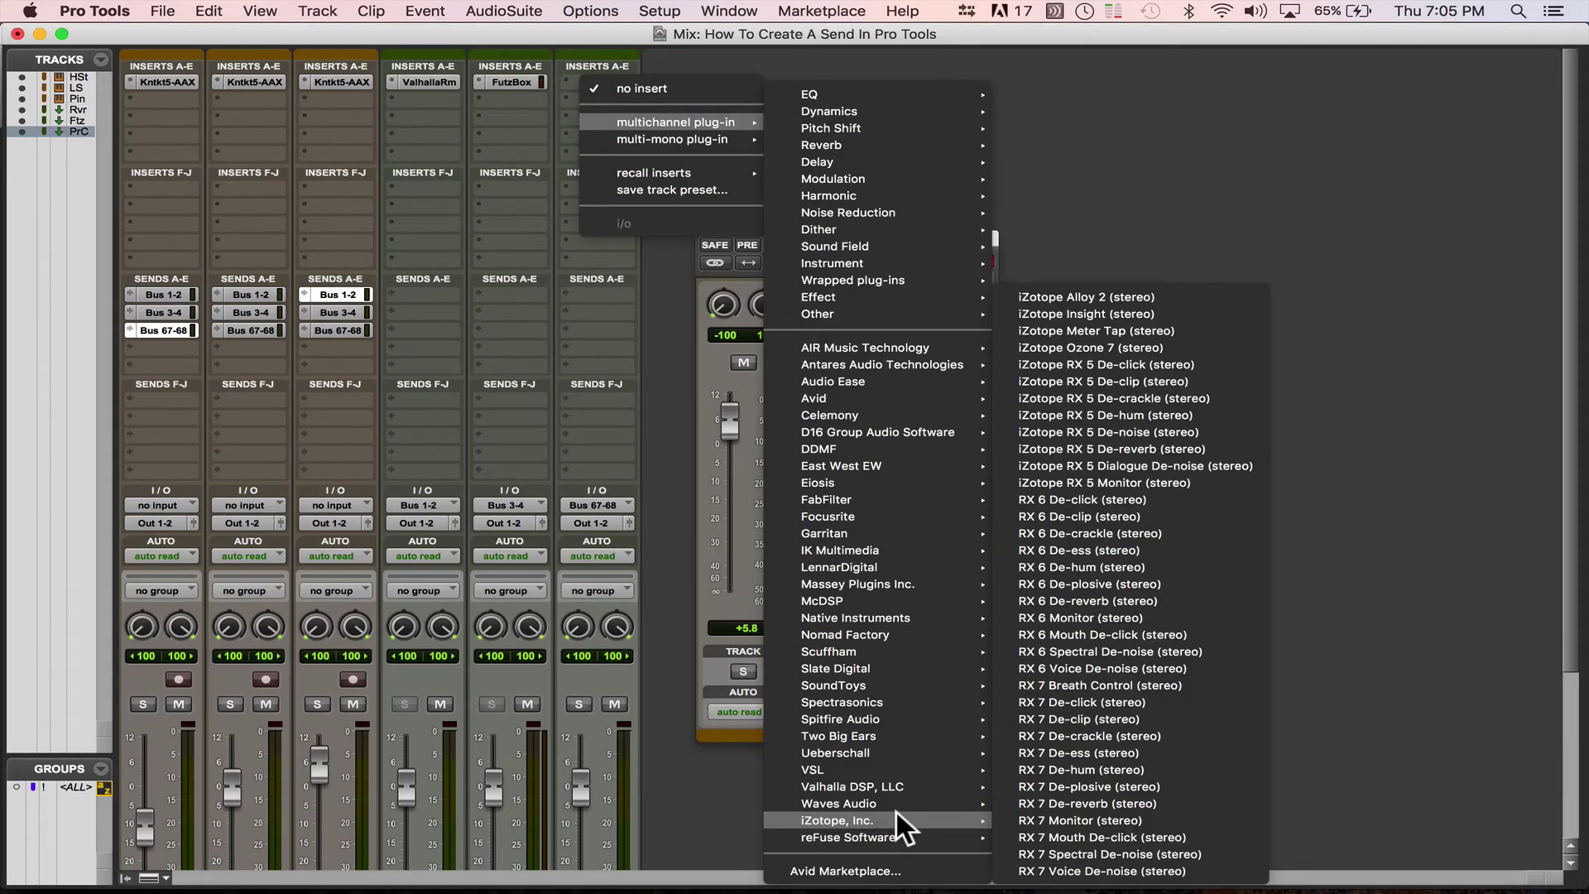
{"action": "mouse_move", "coordinate": [921, 803]}
{"action": "scroll", "coordinate": [1075, 415], "scroll_direction": "down", "scroll_amount": 20}
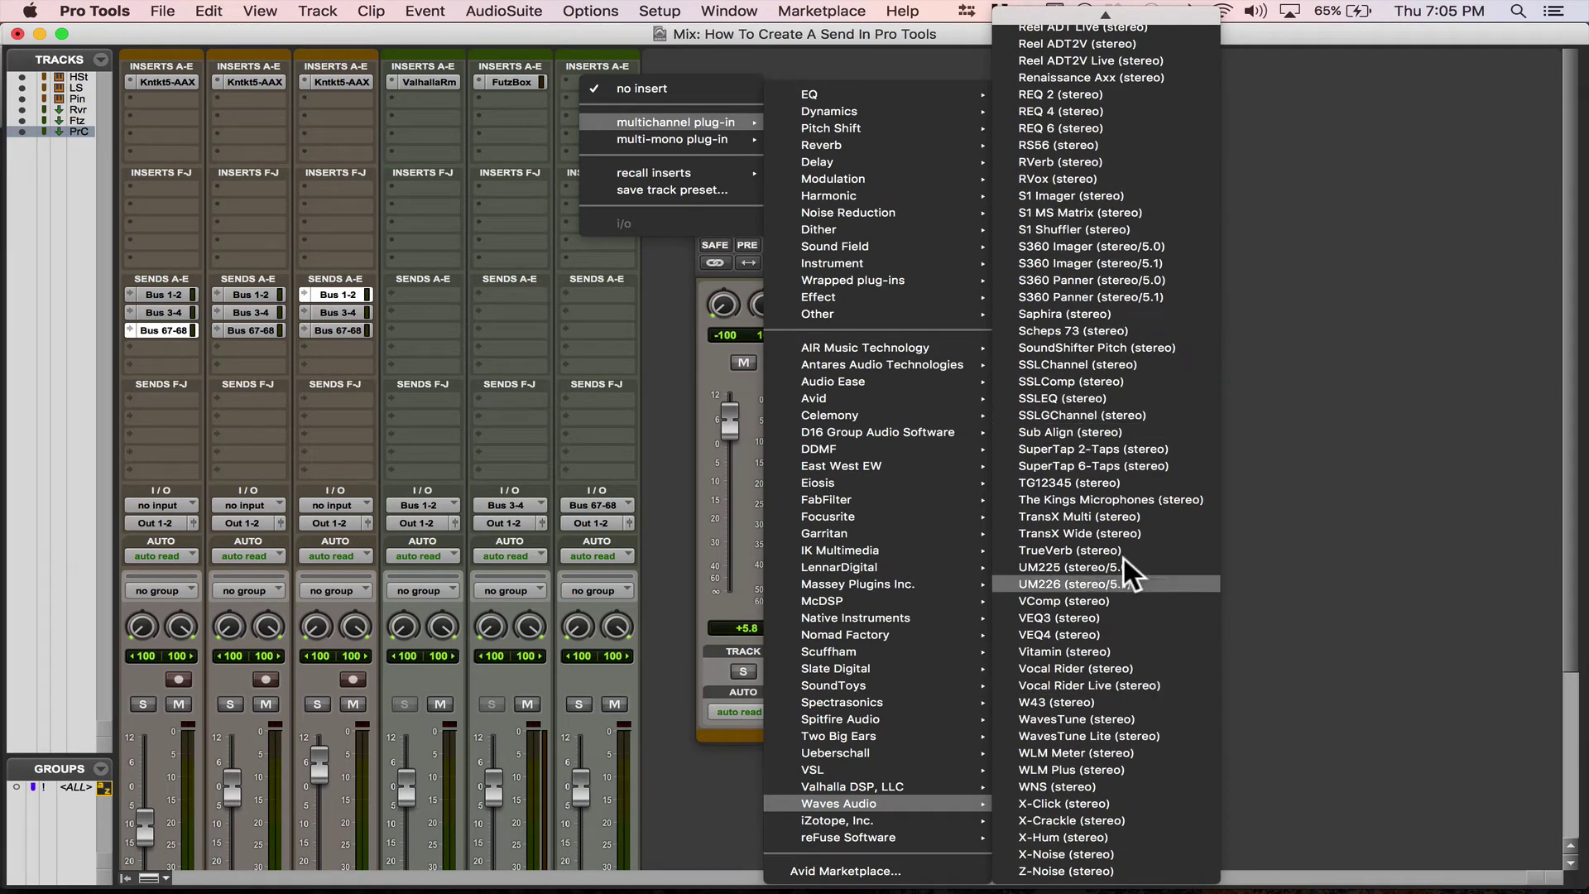
{"action": "scroll", "coordinate": [1137, 529], "scroll_direction": "up", "scroll_amount": 4}
{"action": "scroll", "coordinate": [1137, 529], "scroll_direction": "up", "scroll_amount": 1}
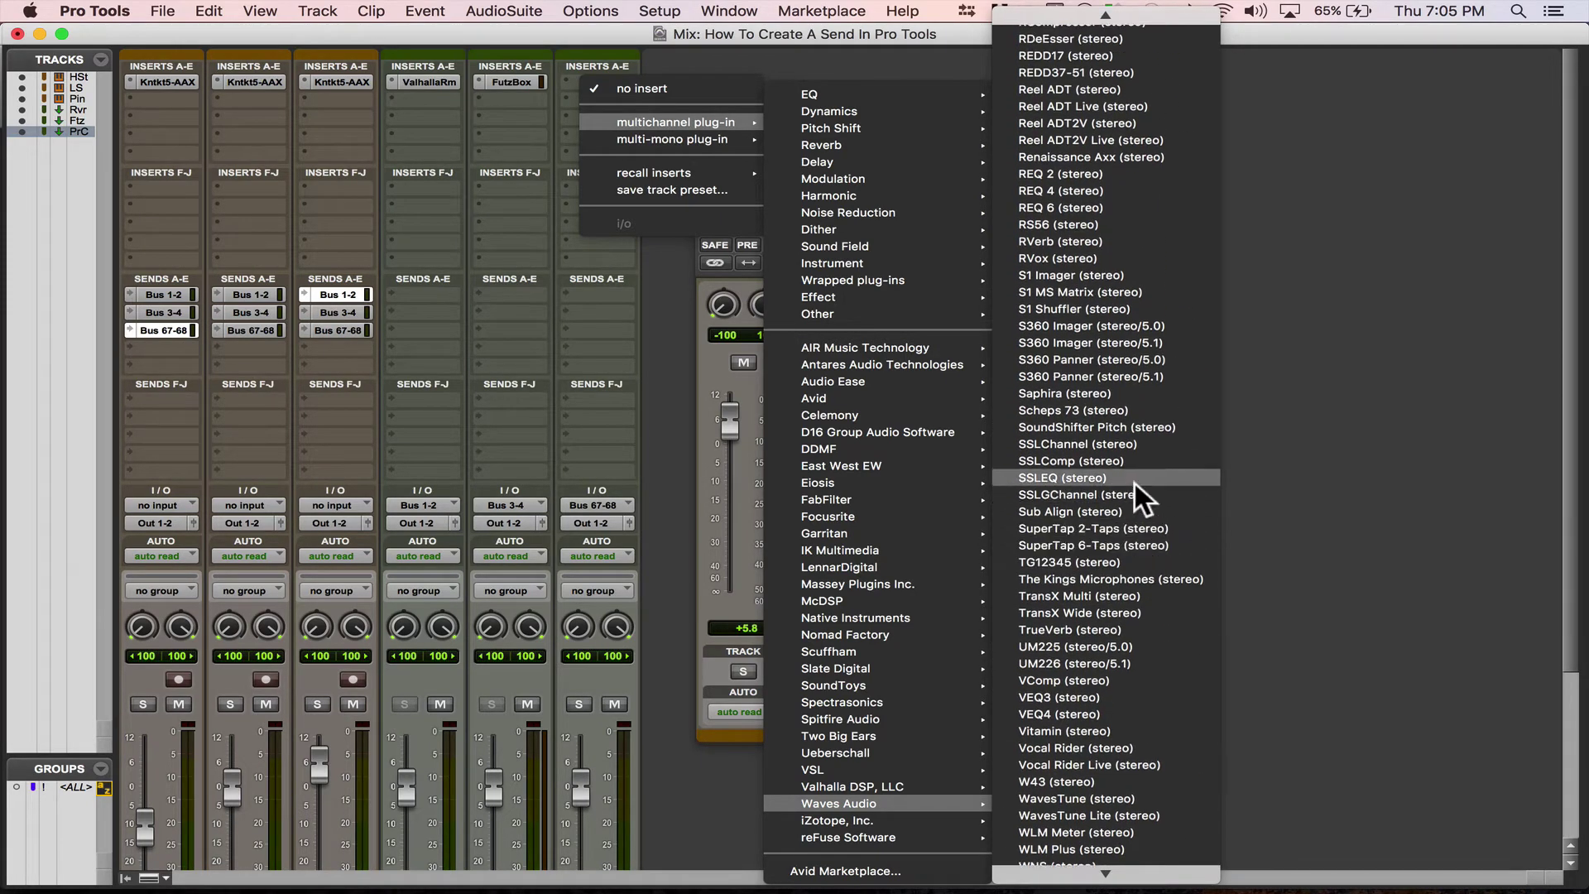
{"action": "left_click", "coordinate": [1136, 460]}
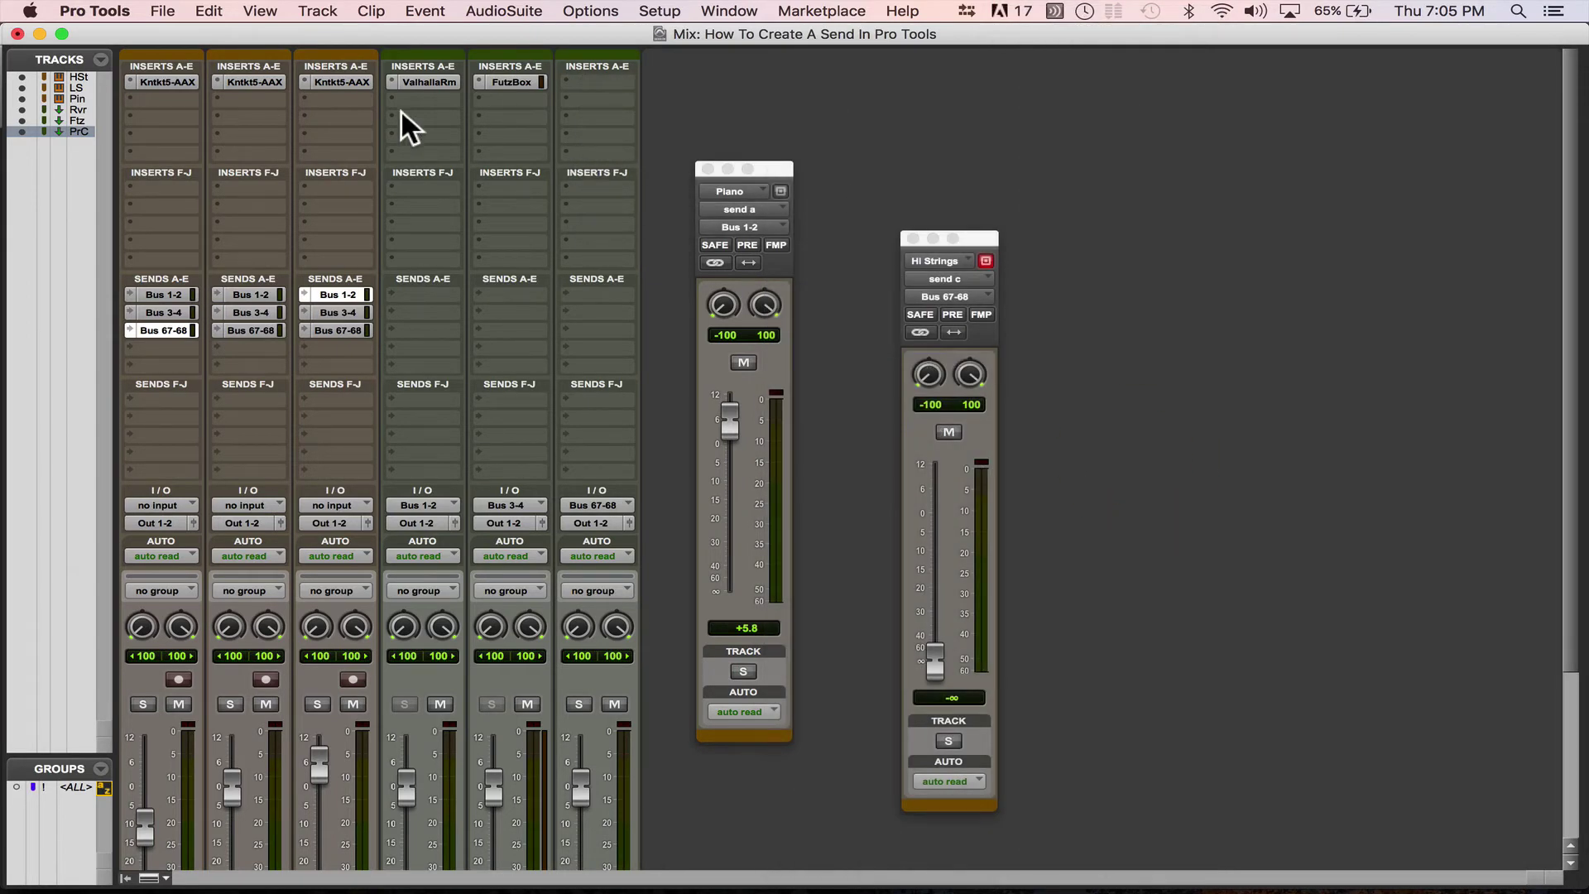
Adjust SSLComp's attack and make-up gain and lower its threshold from 9.0 to 7.1.
{"action": "left_click_drag", "start_coordinate": [495, 523], "coordinate": [497, 507]}
{"action": "left_click_drag", "start_coordinate": [634, 427], "coordinate": [634, 439]}
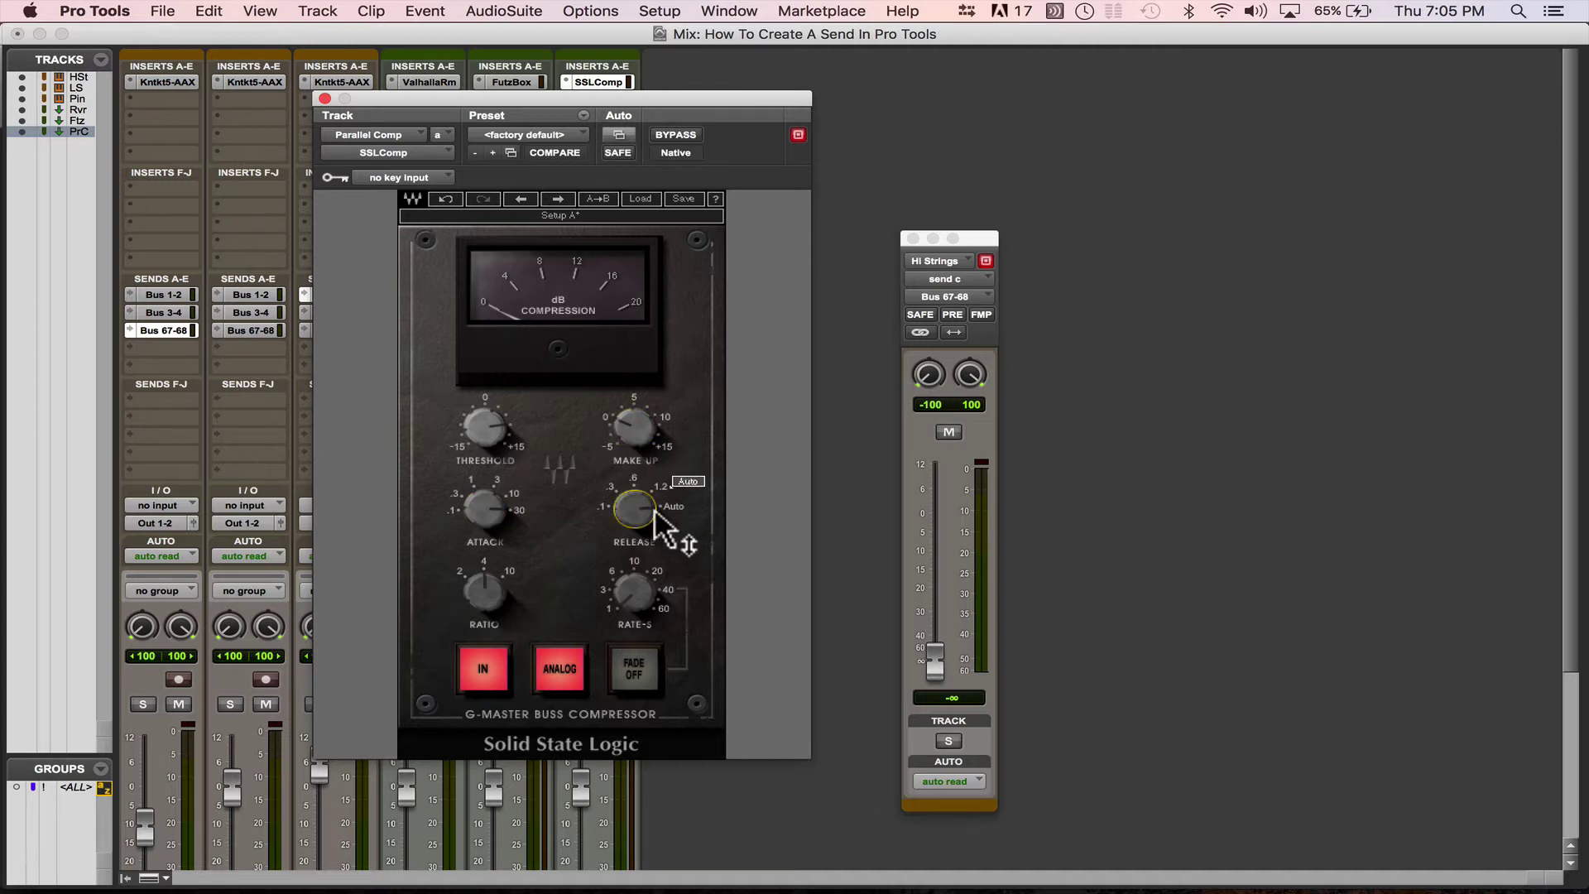
{"action": "left_click_drag", "start_coordinate": [559, 666], "coordinate": [539, 591]}
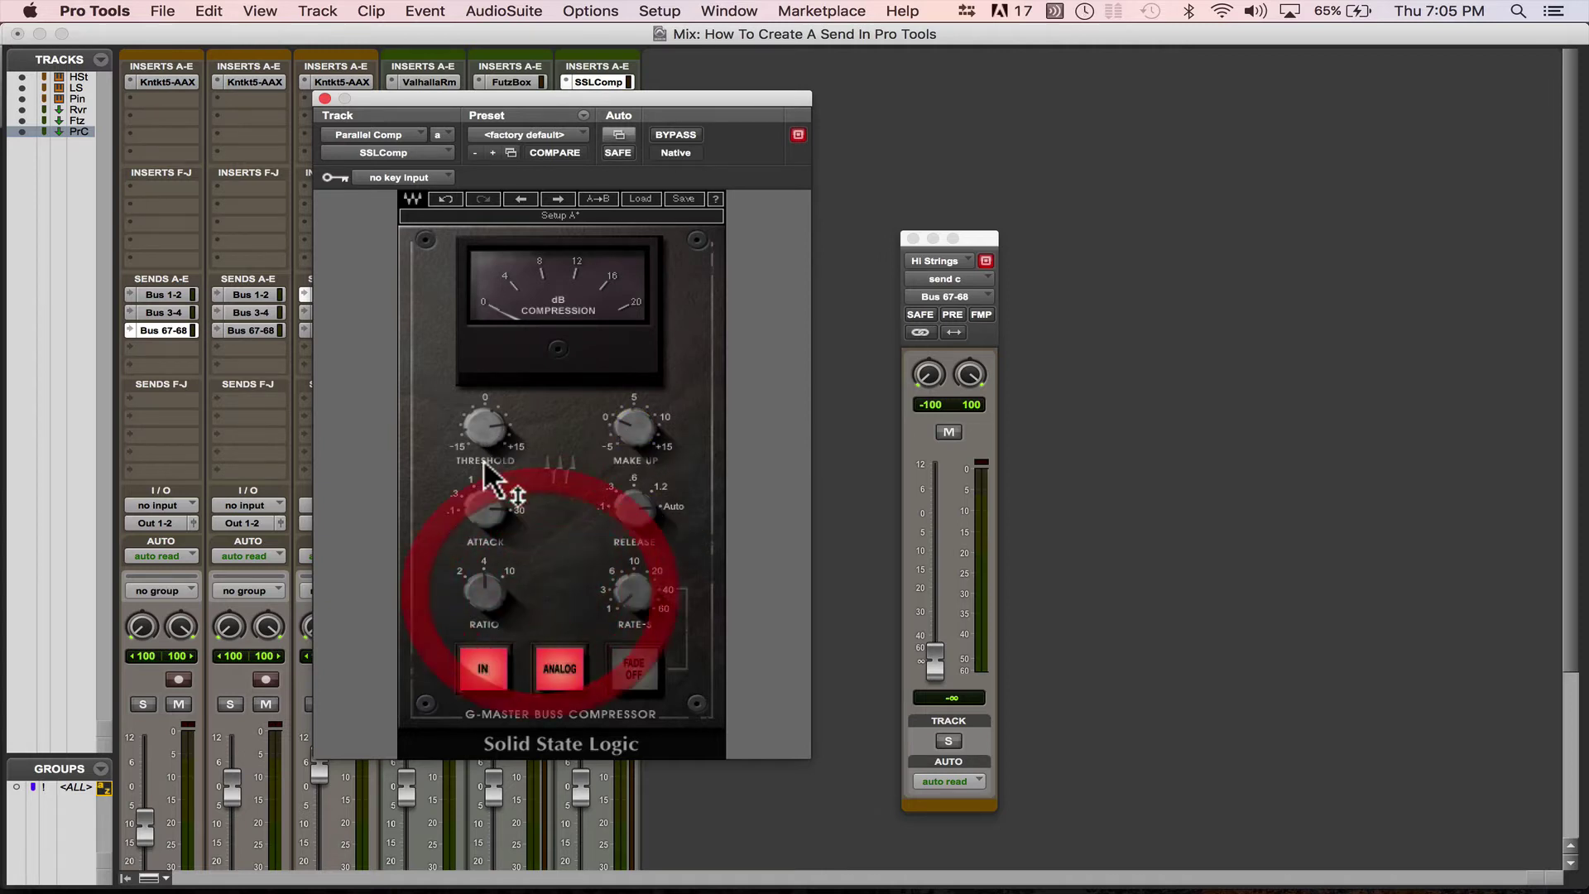
{"action": "left_click_drag", "start_coordinate": [478, 424], "coordinate": [478, 437]}
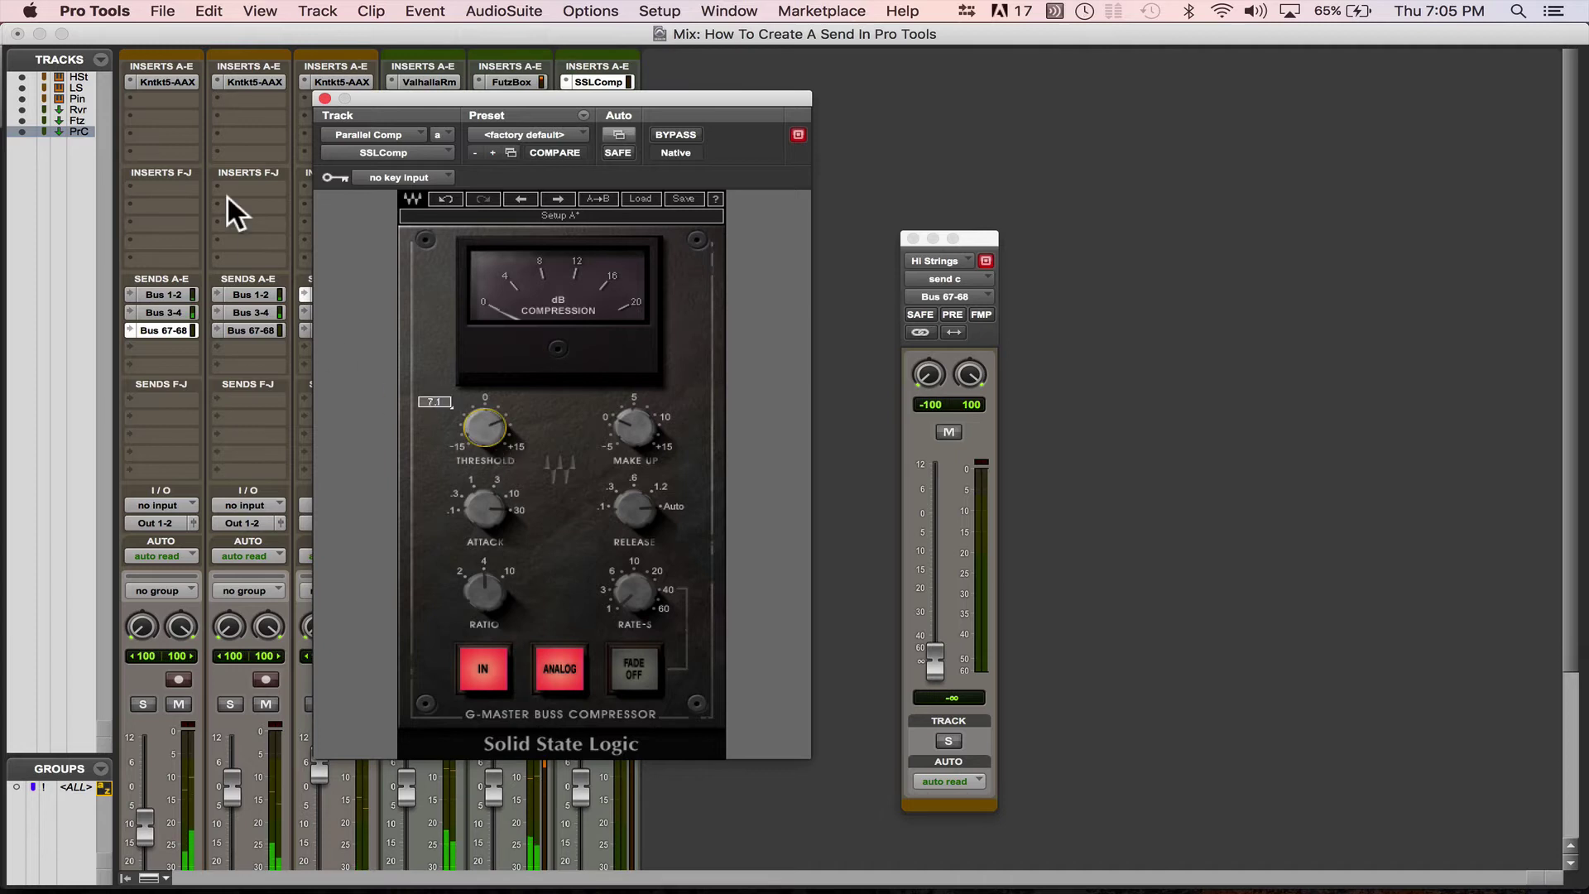
Set Hi Strings' Bus 67-68 send to 0.0 dB and lower the SSLComp threshold to -5.2.
{"action": "left_click", "coordinate": [172, 325]}
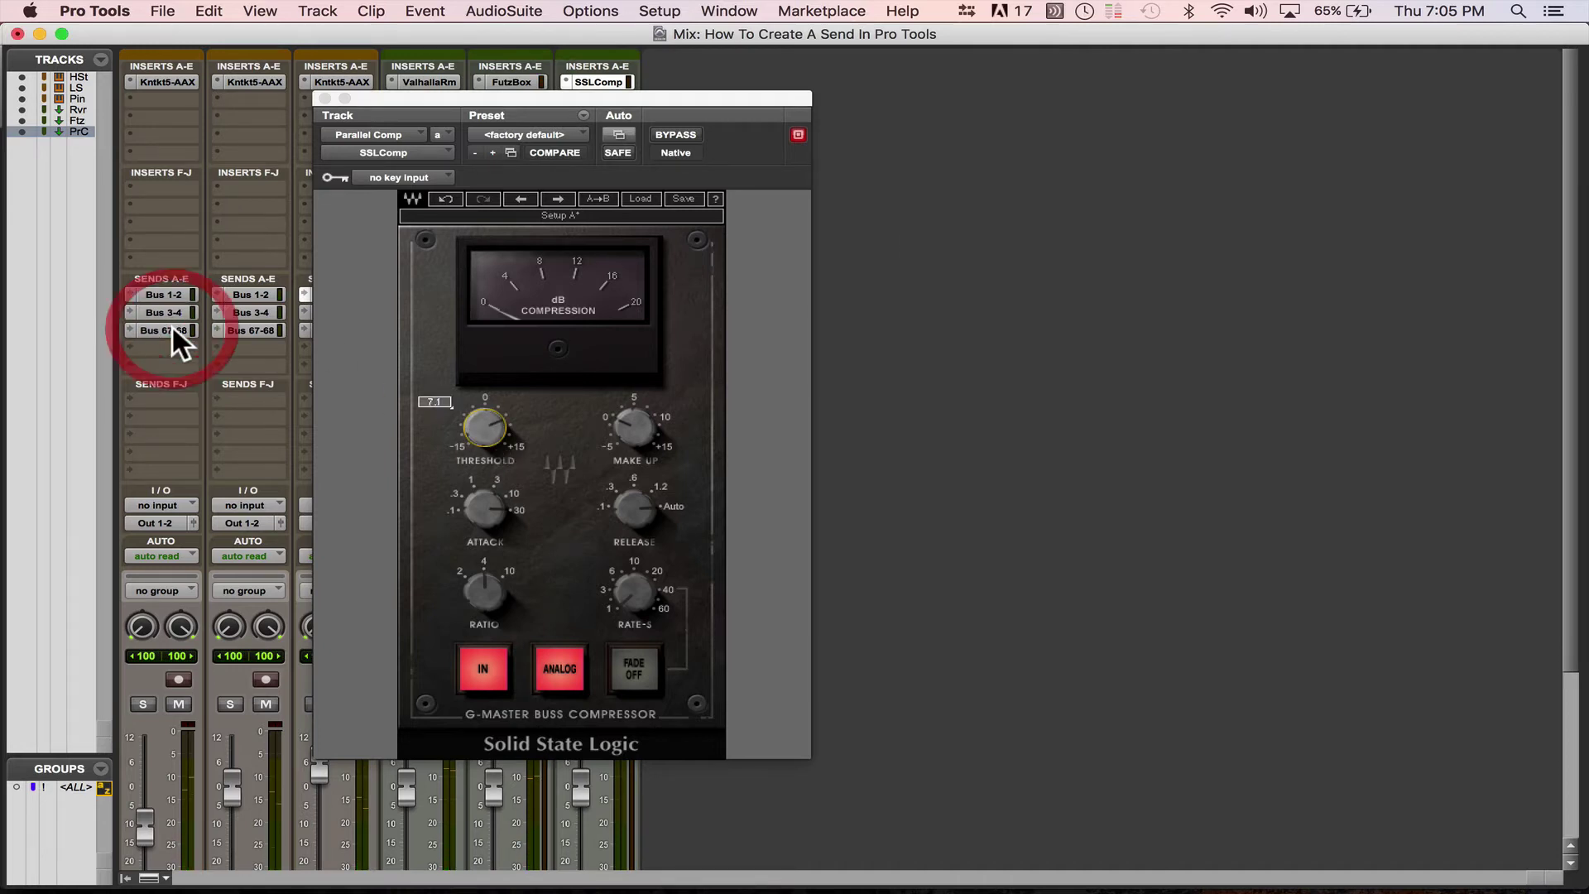
{"action": "left_click", "coordinate": [171, 325]}
{"action": "left_click", "coordinate": [936, 650], "text": "alt"}
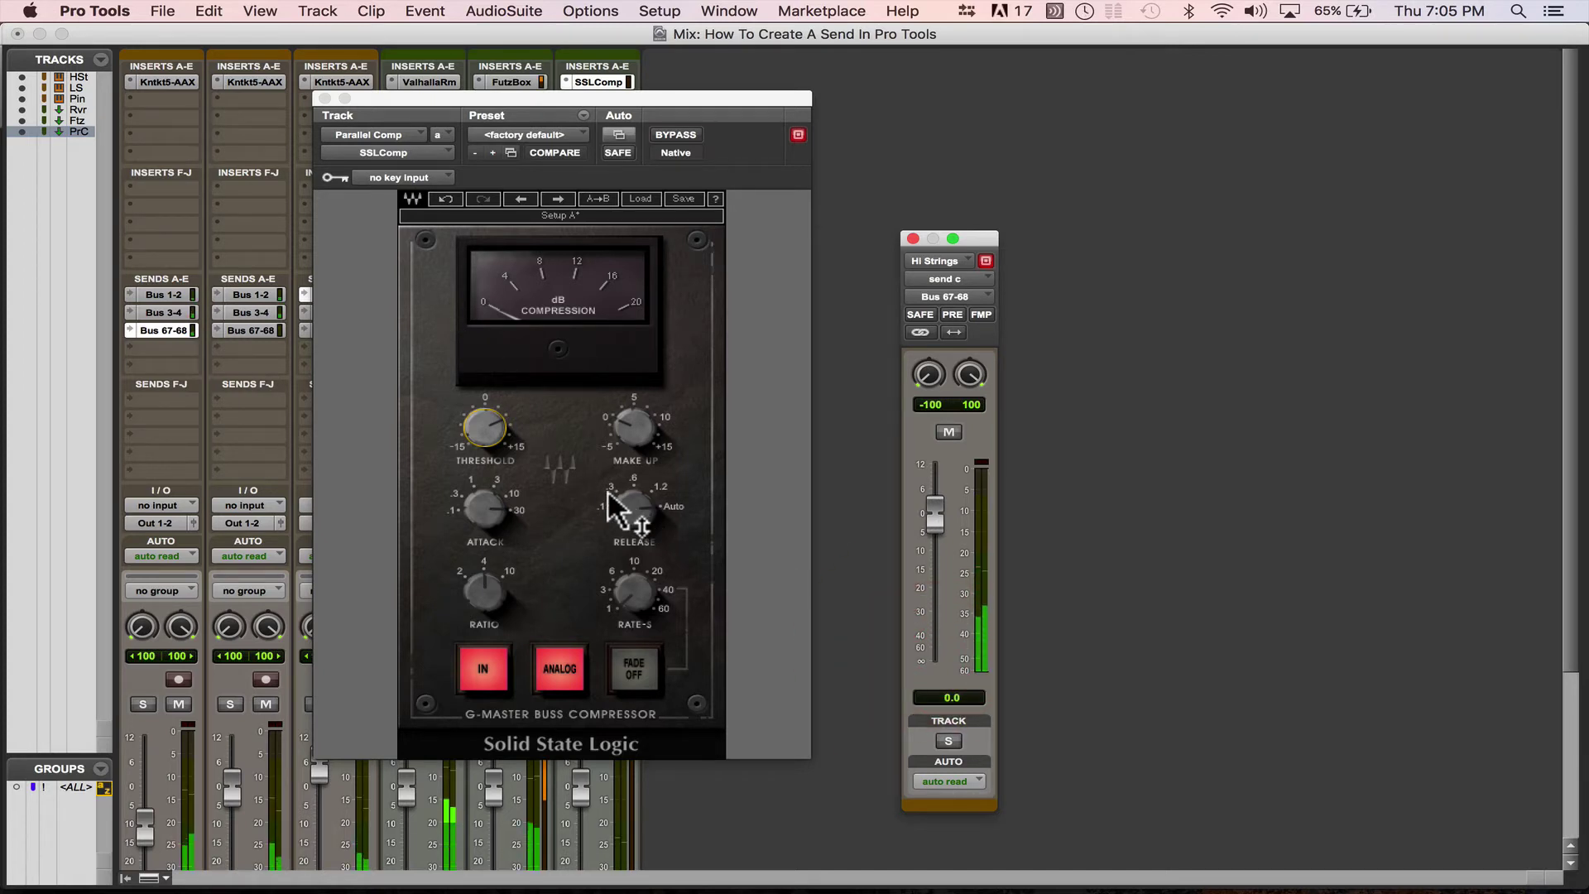
{"action": "left_click", "coordinate": [495, 415]}
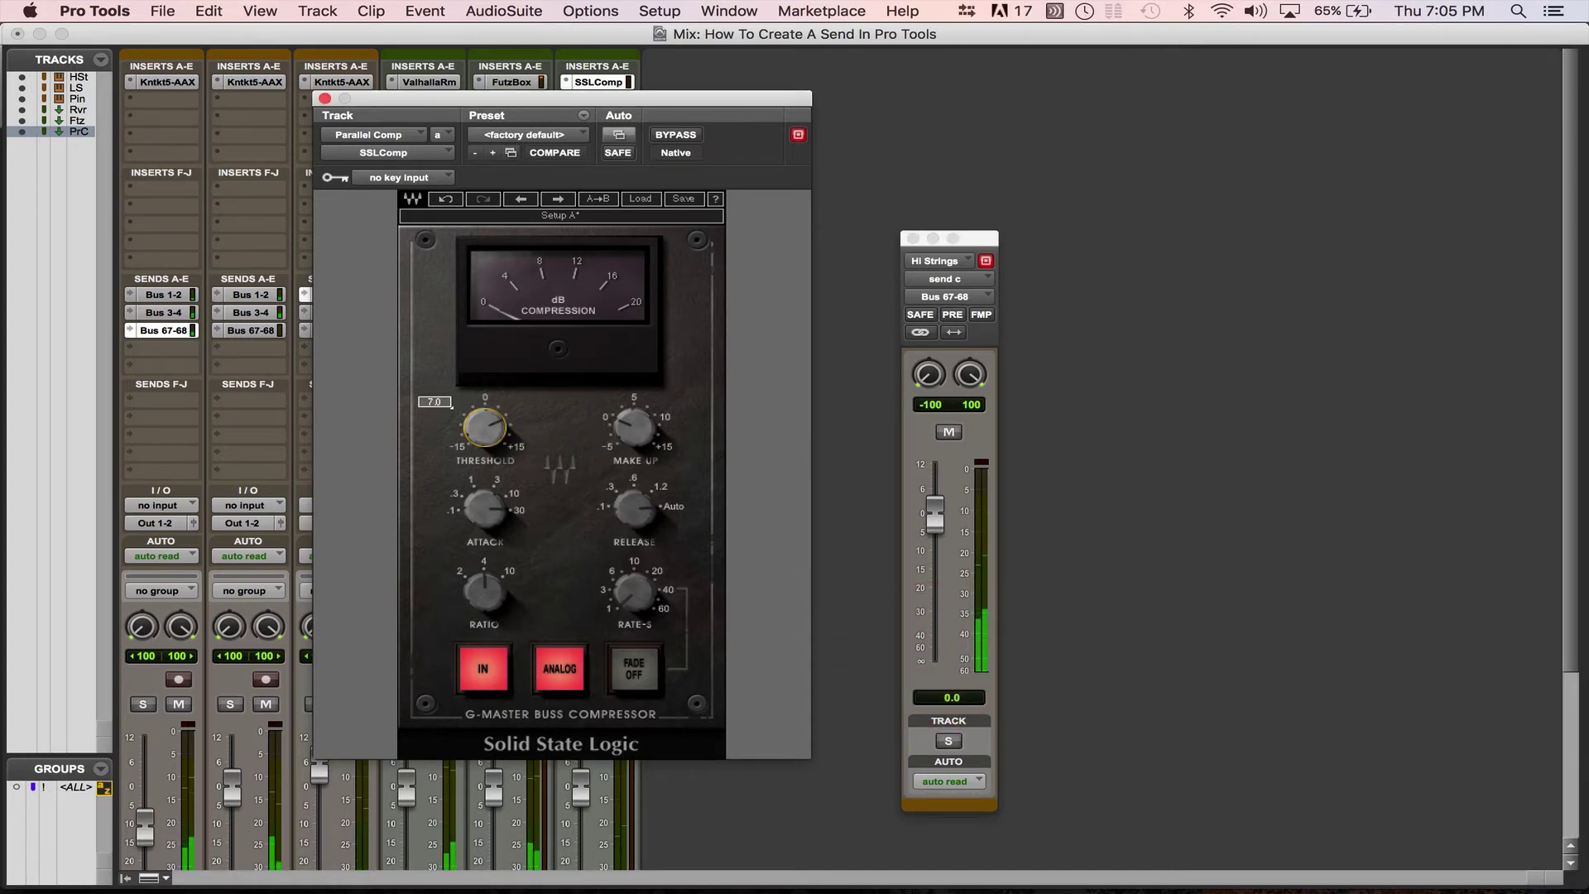
{"action": "left_click_drag", "start_coordinate": [495, 415], "coordinate": [495, 435]}
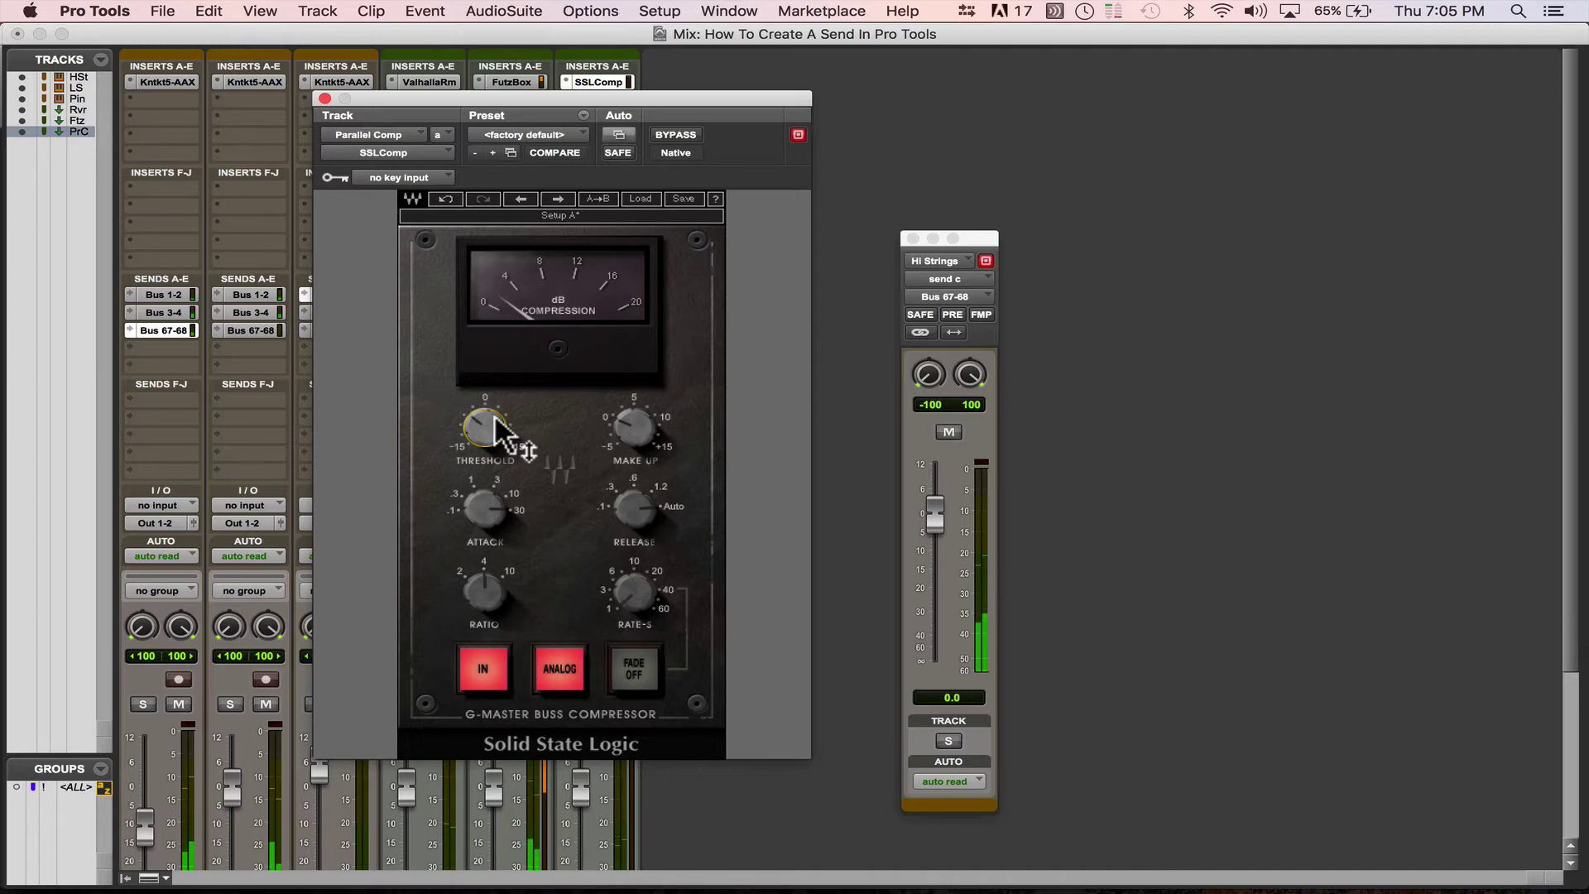
{"action": "left_click", "coordinate": [325, 98]}
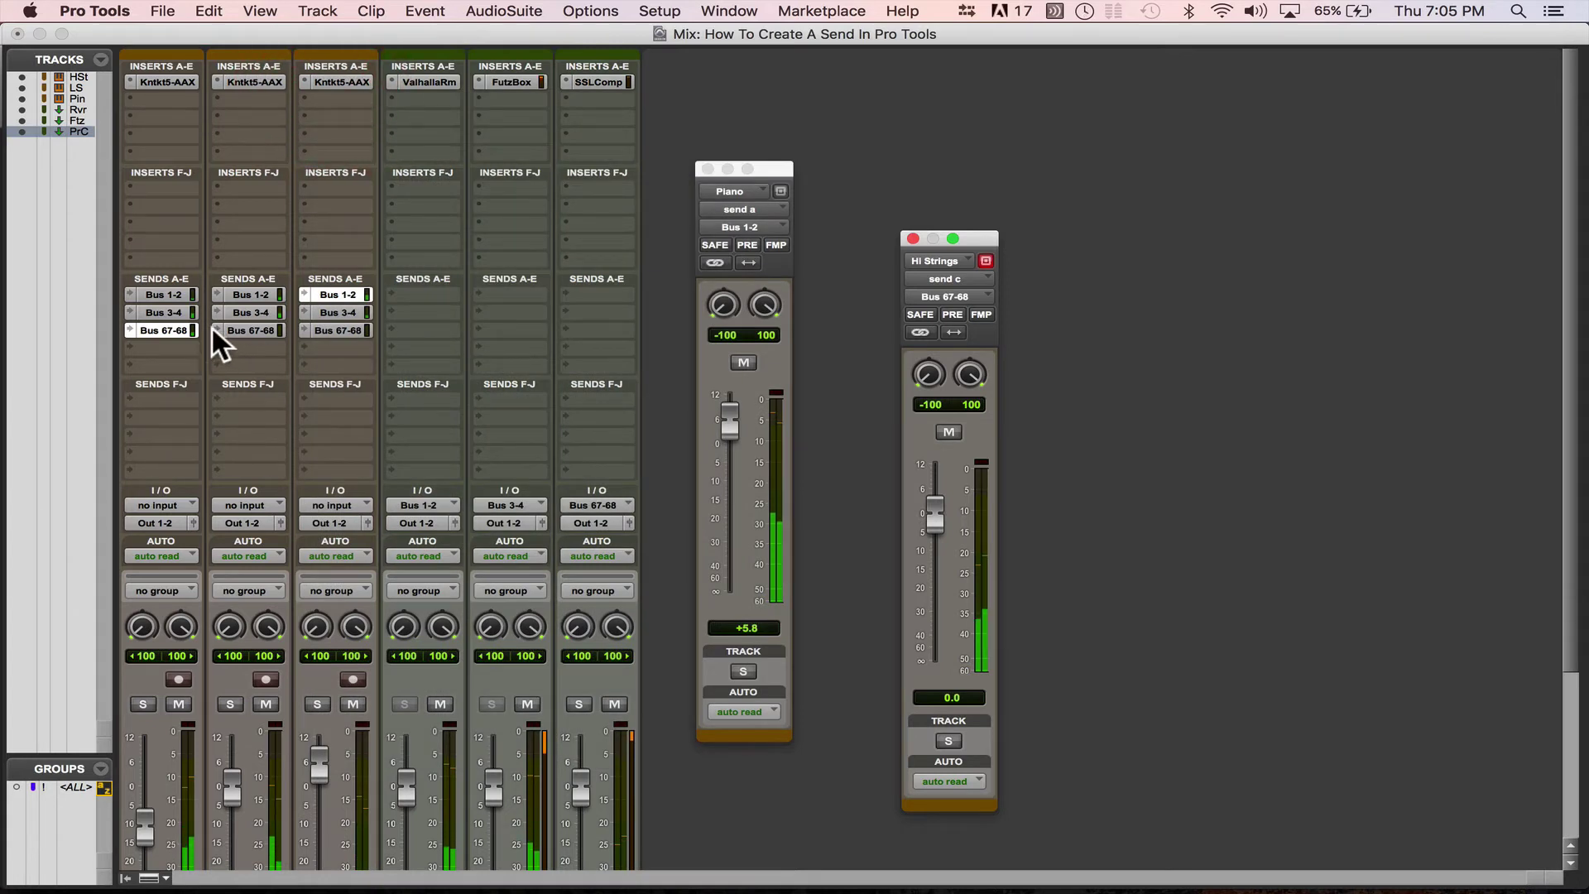
Make the ParalelCmp aux solo safe after checking Hi Strings' and Piano's Bus 67-68 sends.
{"action": "left_click", "coordinate": [177, 327]}
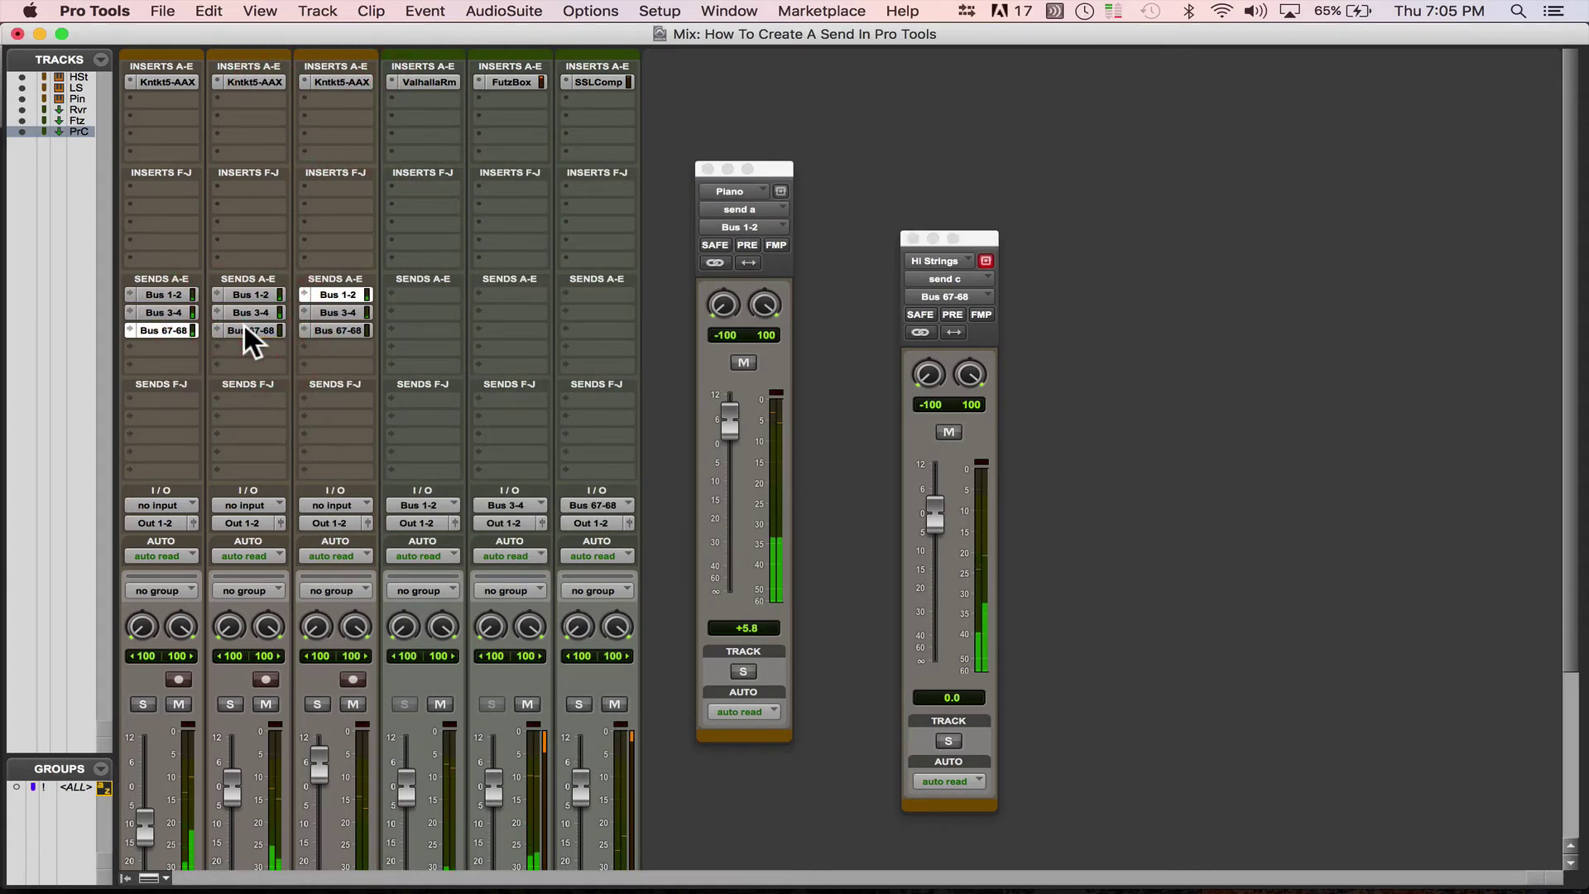
{"action": "left_click", "coordinate": [330, 328]}
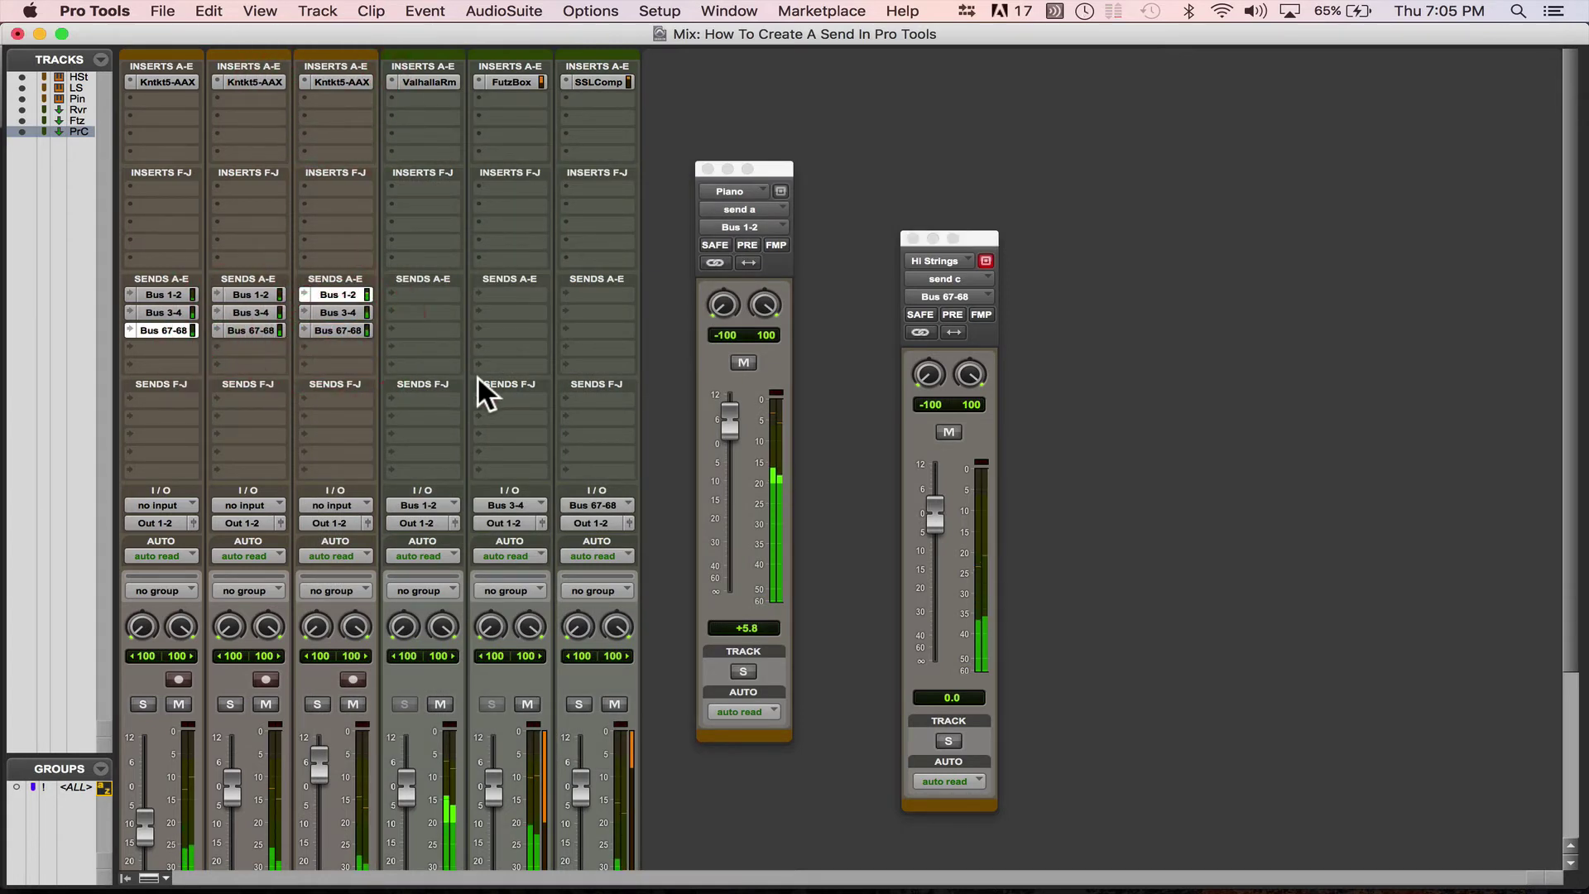
{"action": "scroll", "coordinate": [478, 377], "scroll_direction": "down", "scroll_amount": 5}
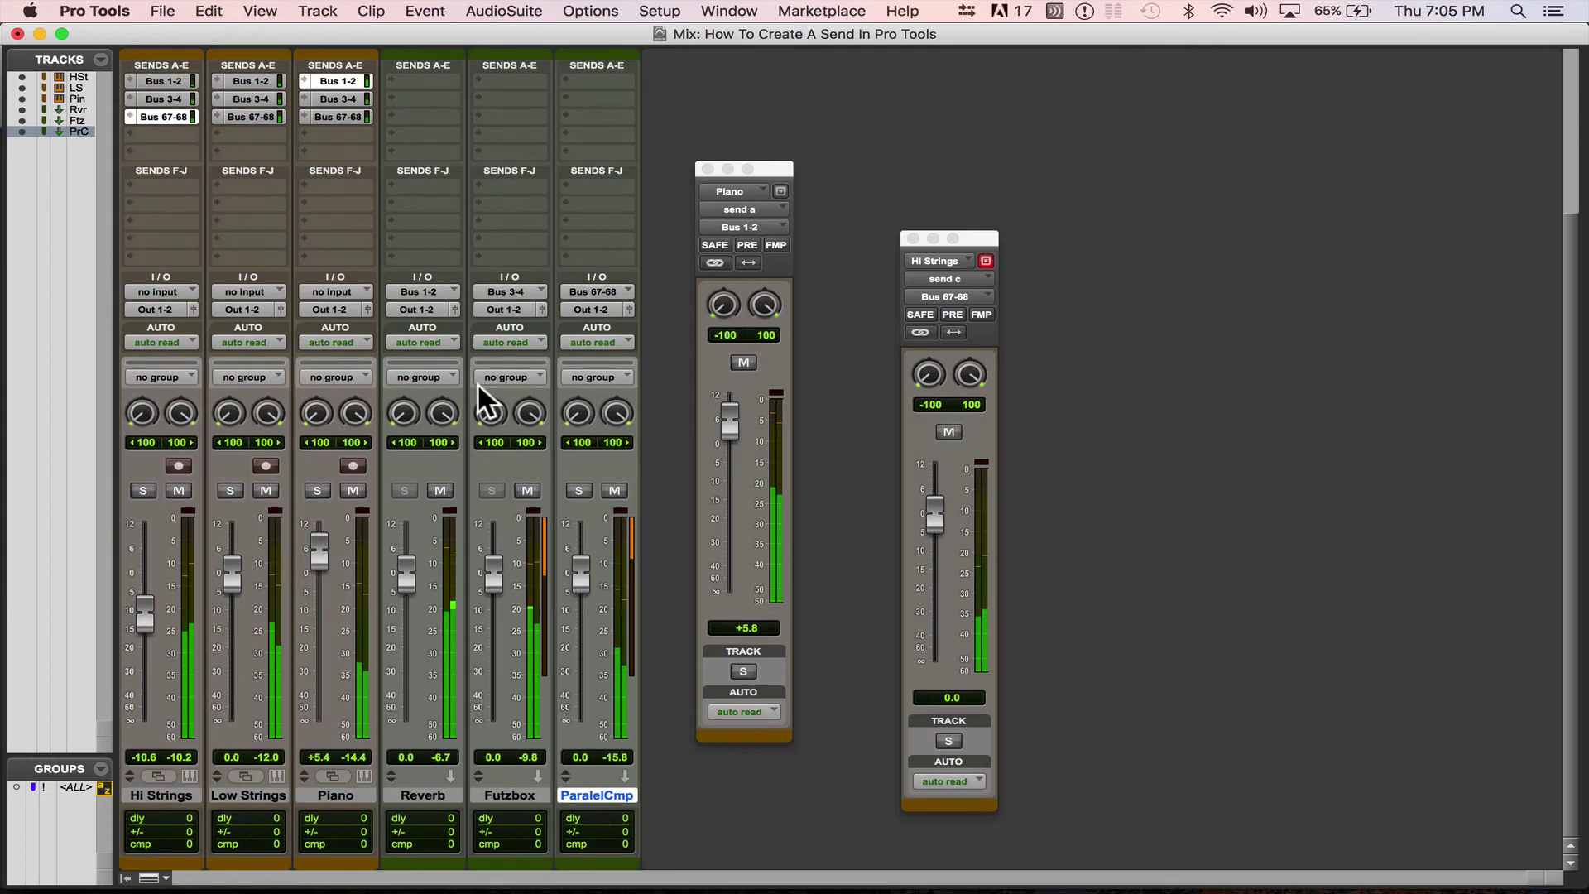
{"action": "left_click", "coordinate": [578, 490], "text": "super"}
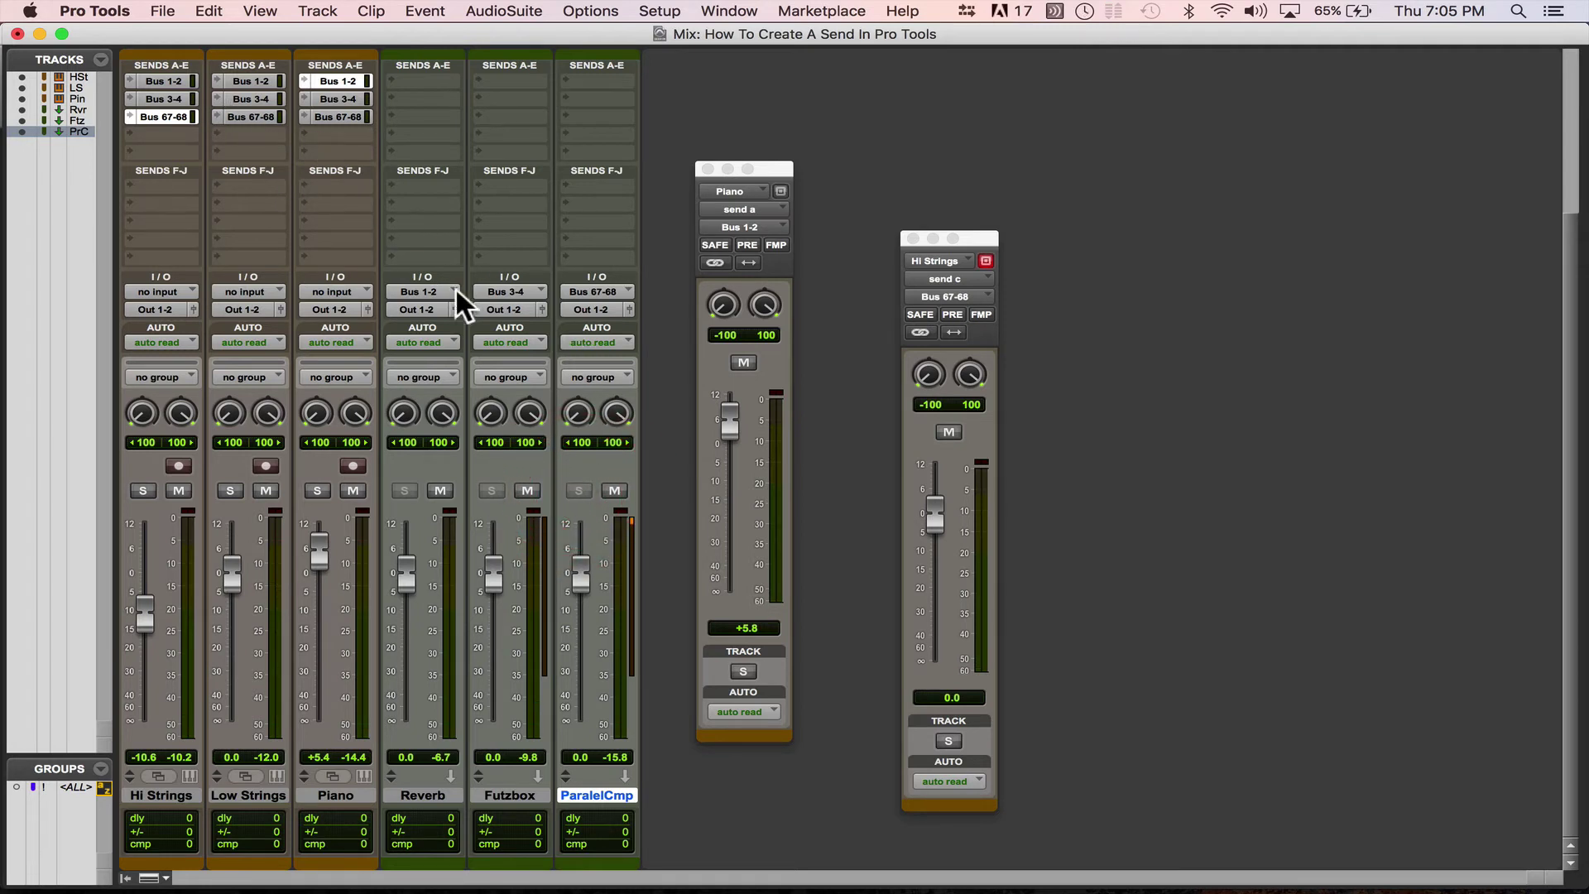
Test muting the three instrument tracks and soloing ParalelCmp, then display Piano's Bus 67-68 send.
{"action": "left_click", "coordinate": [180, 490]}
{"action": "left_click", "coordinate": [266, 490]}
{"action": "left_click", "coordinate": [353, 490]}
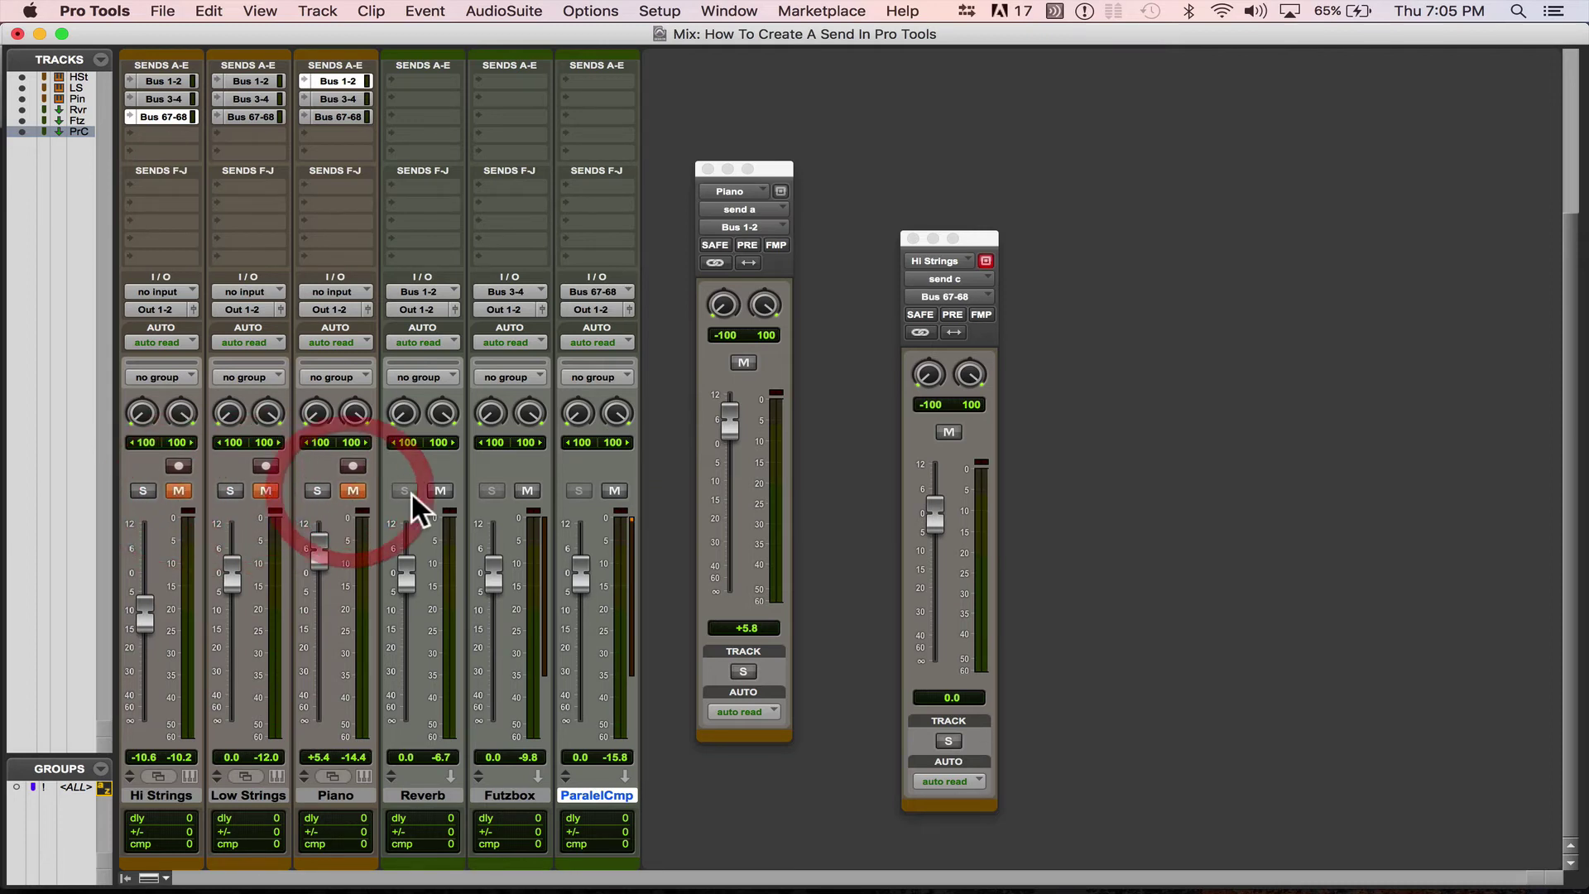
{"action": "left_click", "coordinate": [351, 490]}
{"action": "left_click", "coordinate": [266, 490]}
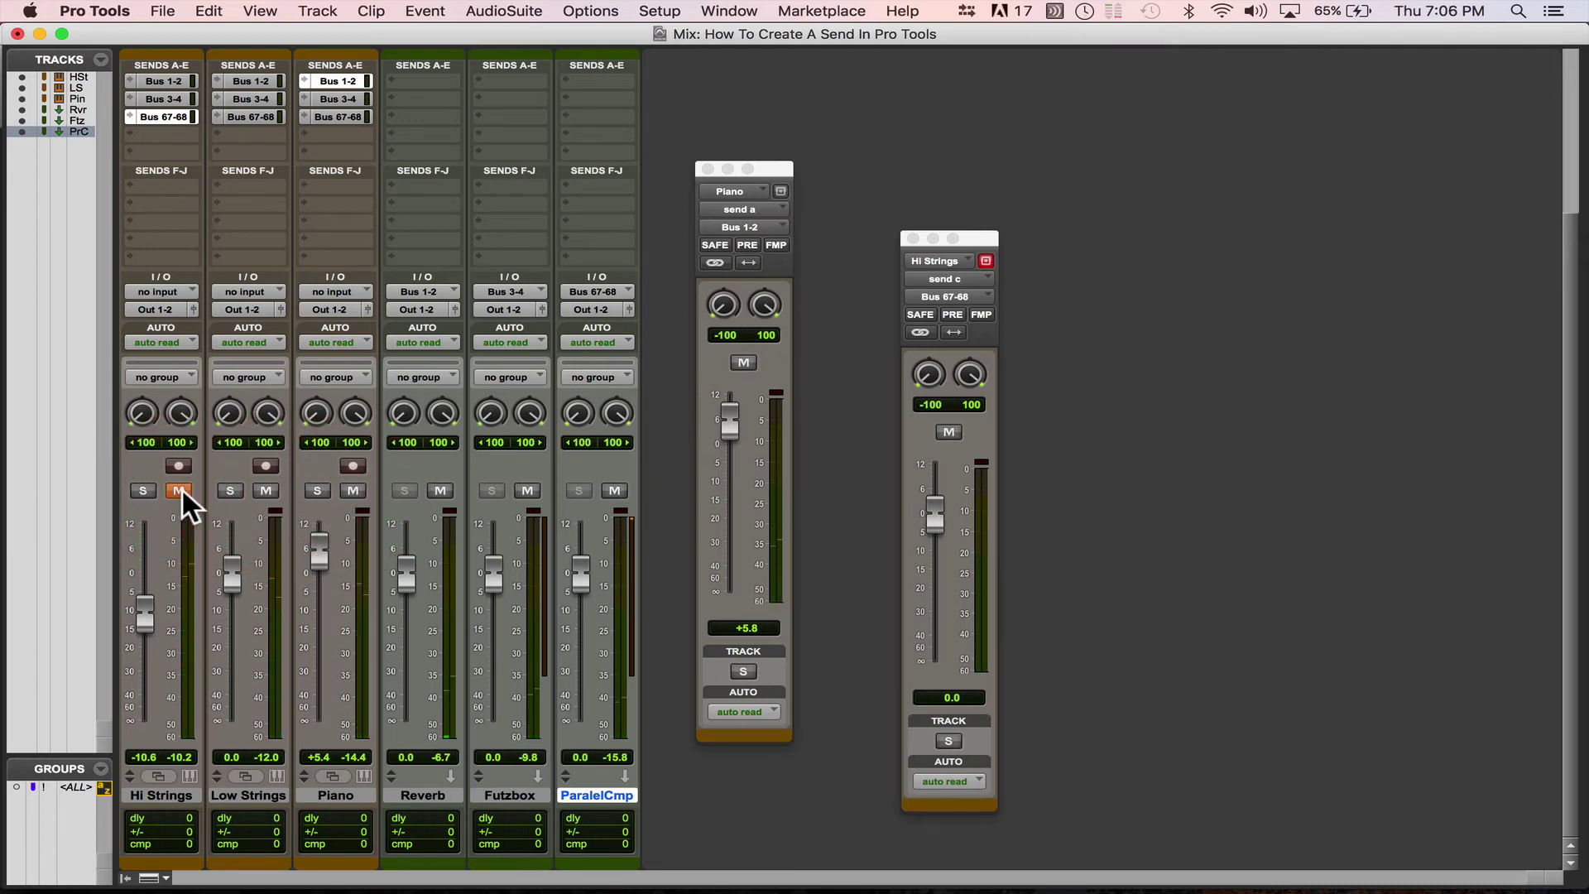
{"action": "left_click", "coordinate": [180, 490]}
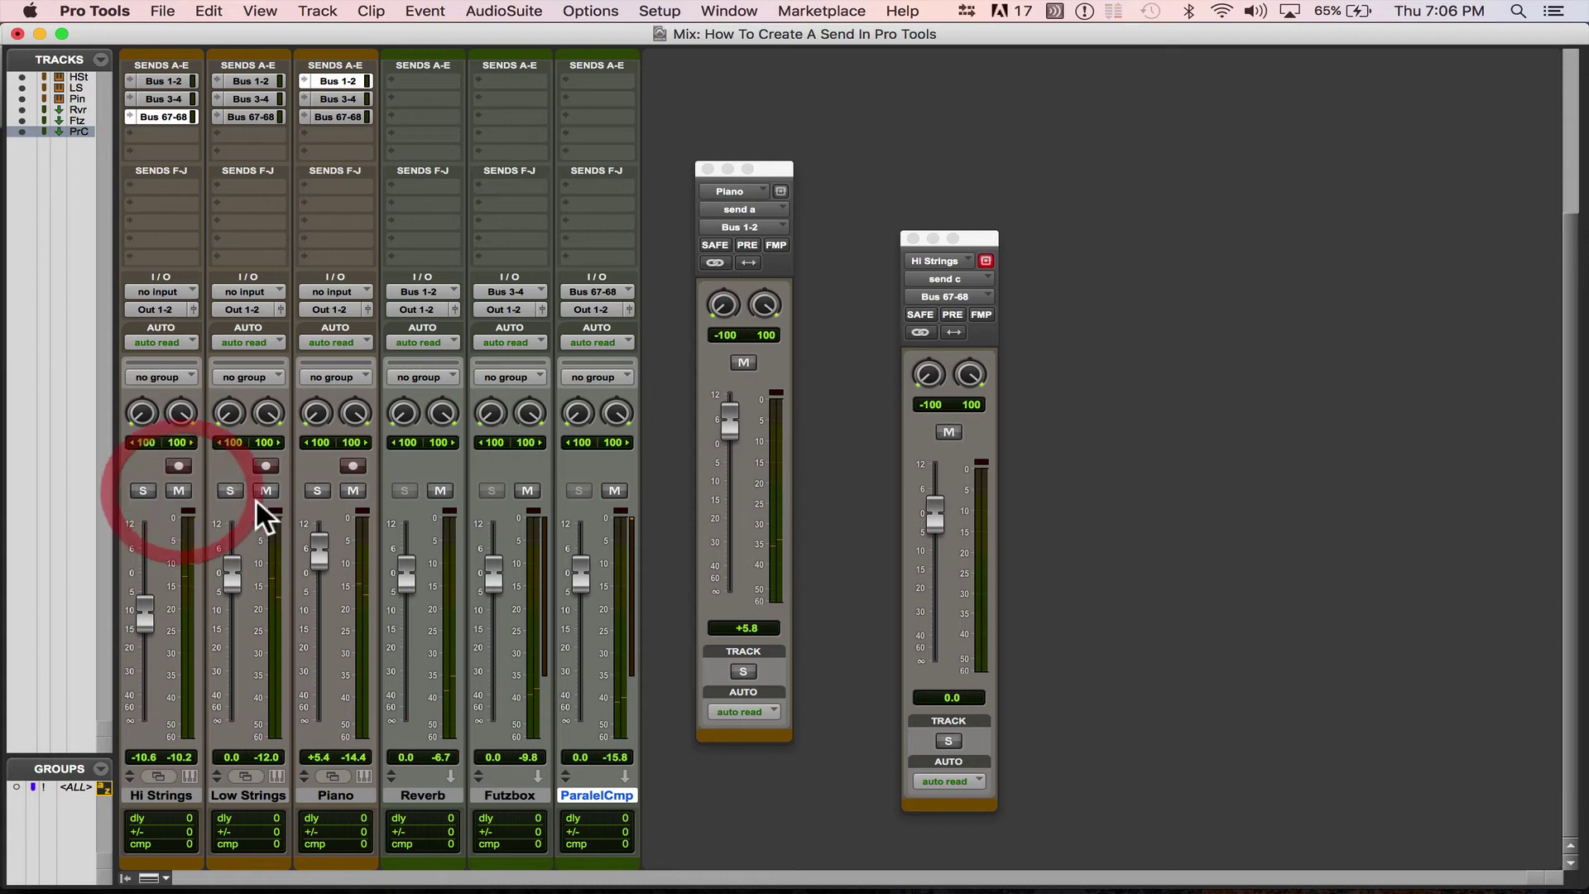
{"action": "left_click", "coordinate": [579, 490]}
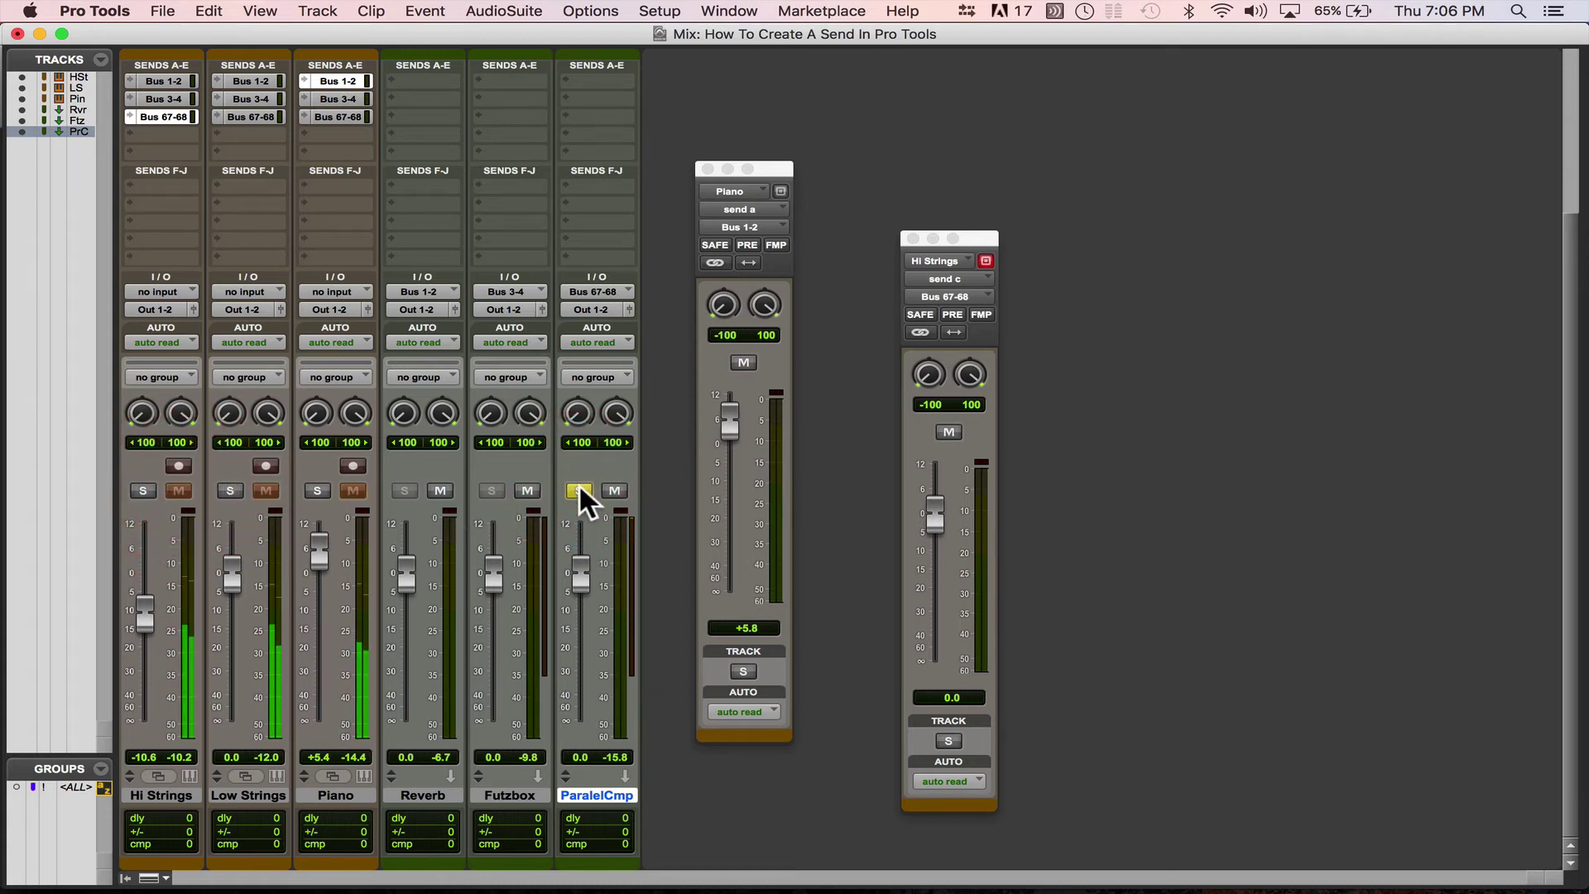
{"action": "left_click", "coordinate": [579, 490]}
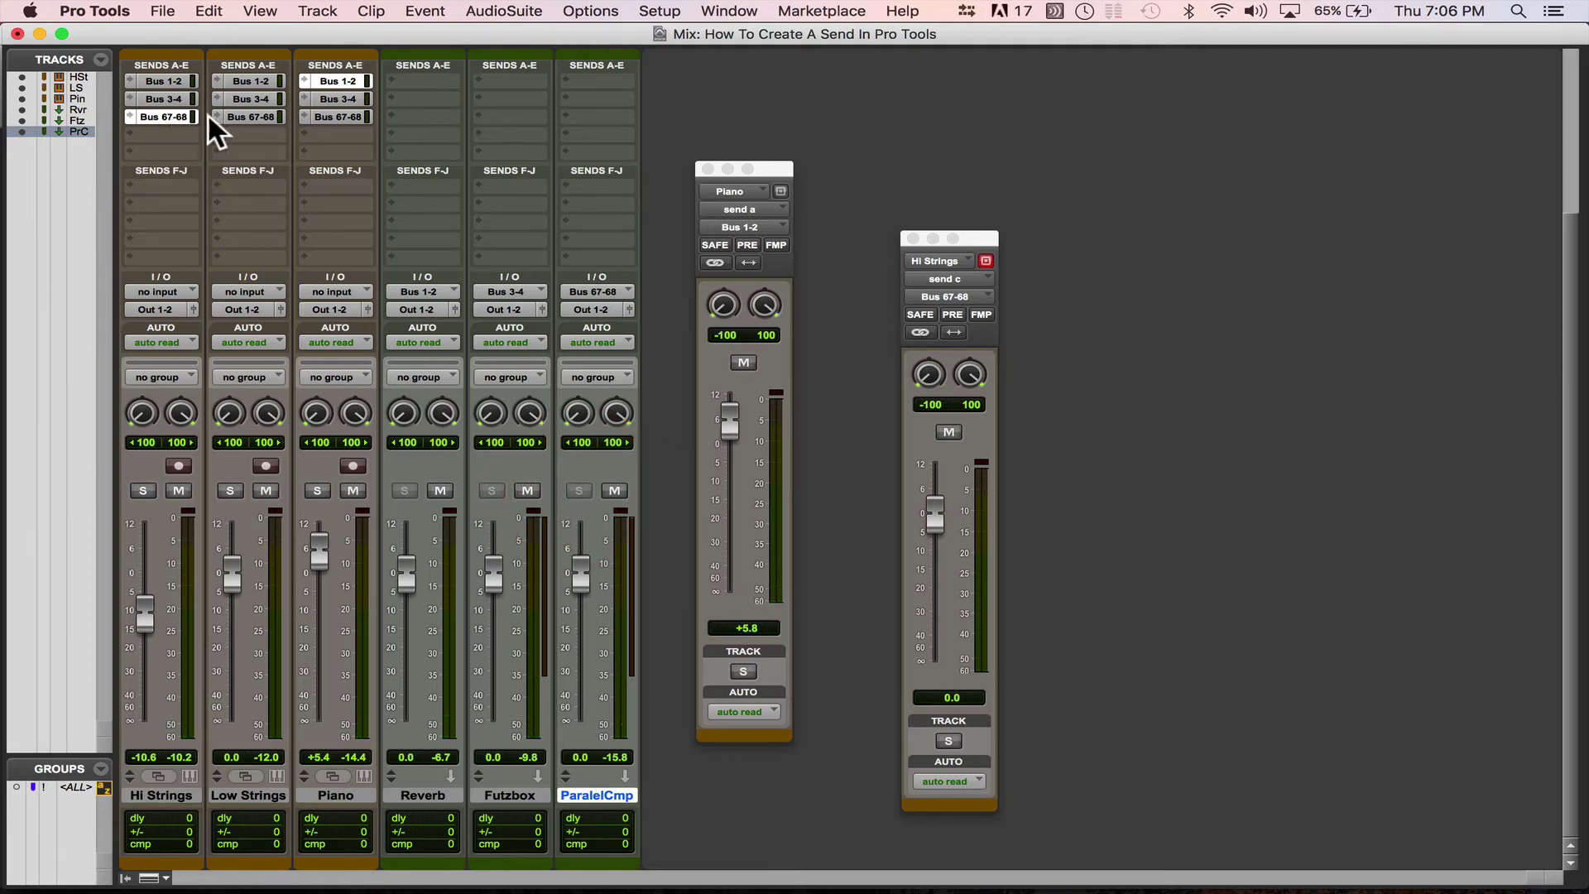
{"action": "left_click", "coordinate": [251, 111]}
{"action": "left_click", "coordinate": [334, 116]}
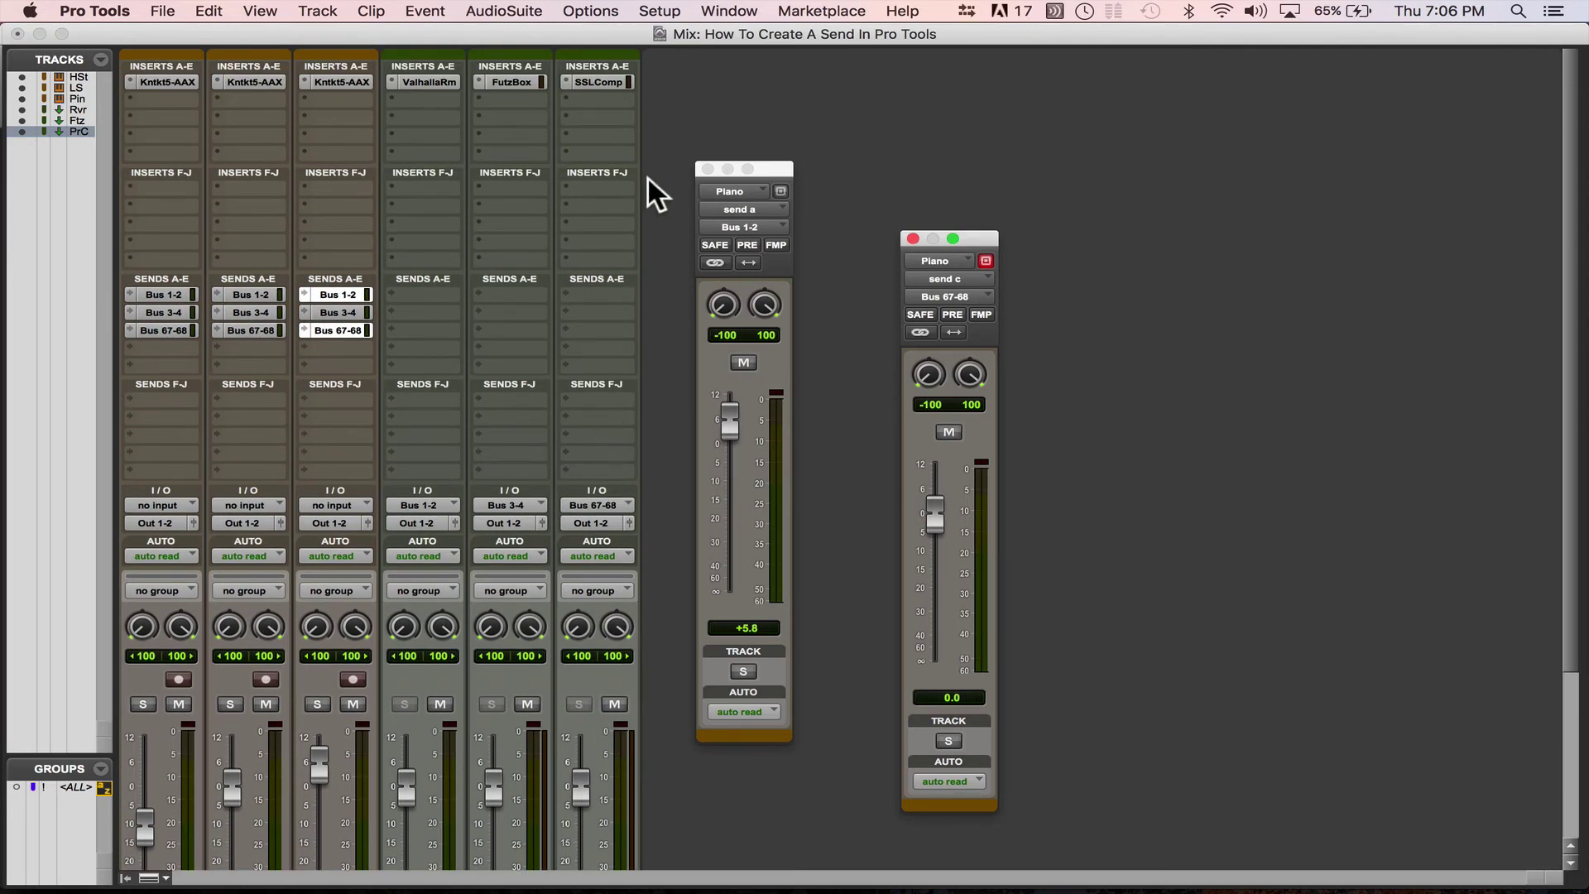
Pull the ParalelCmp fader down to -11.0 dB and switch to the Edit window.
{"action": "left_click", "coordinate": [601, 81]}
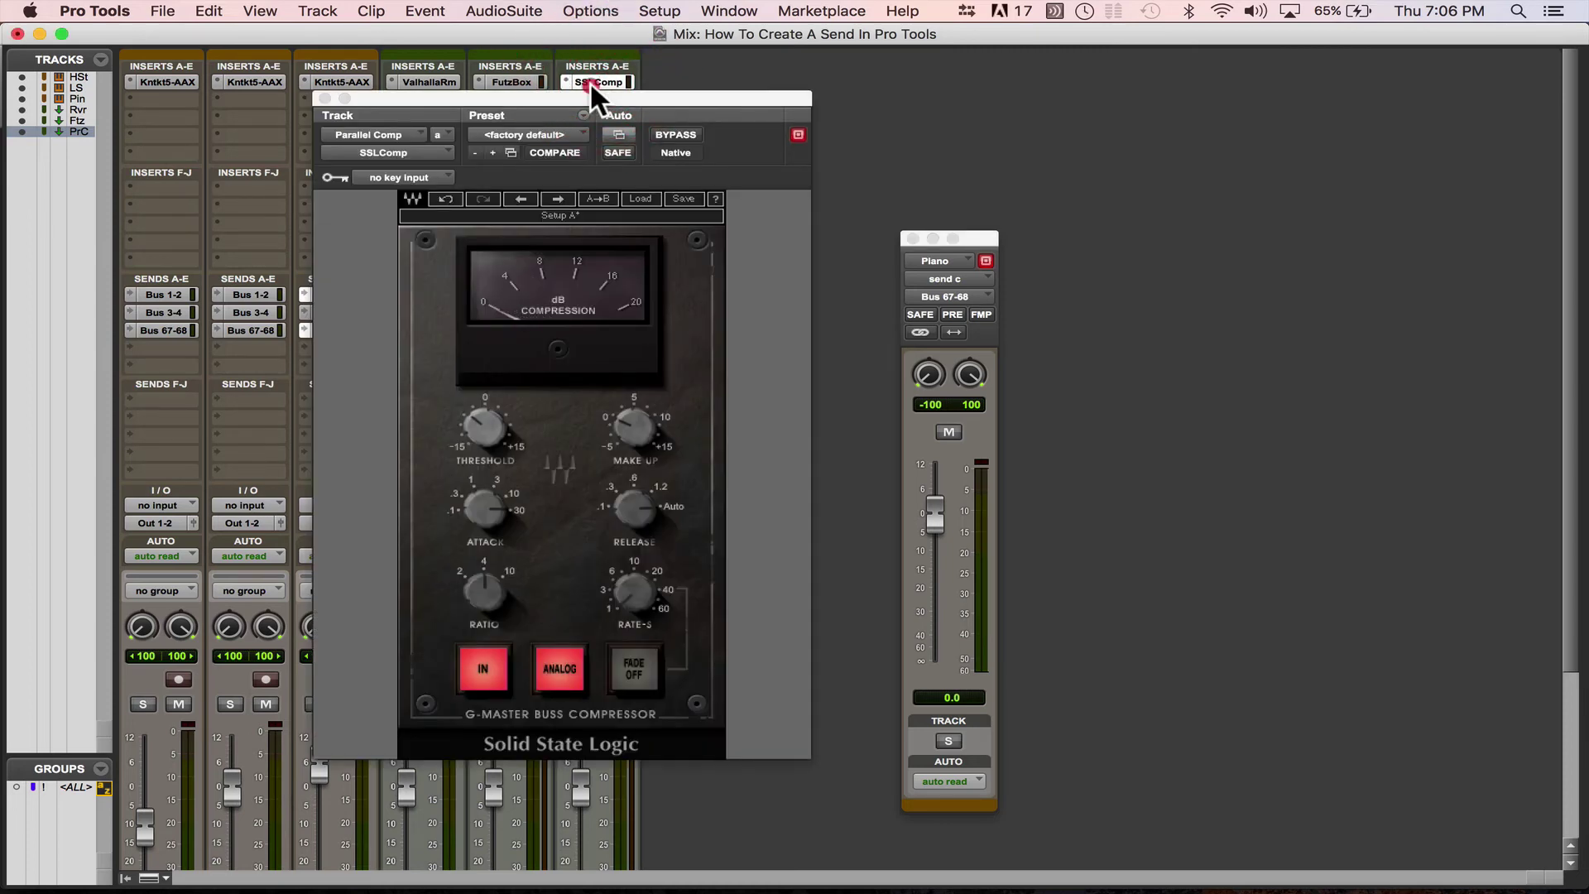
{"action": "left_click", "coordinate": [590, 83]}
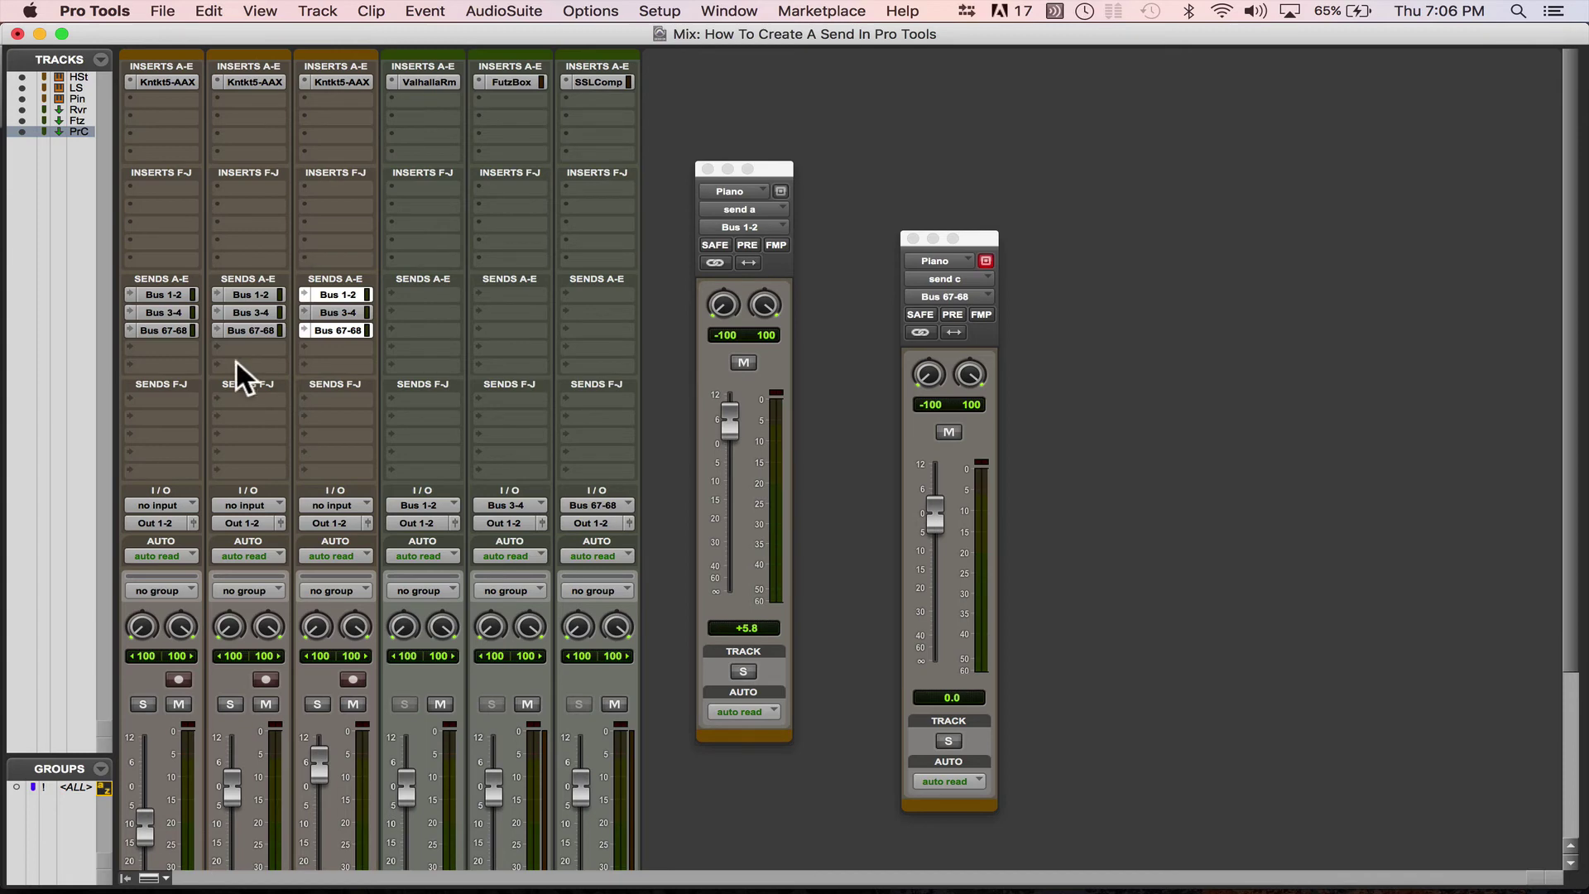
{"action": "scroll", "coordinate": [235, 359], "scroll_direction": "down", "scroll_amount": 5}
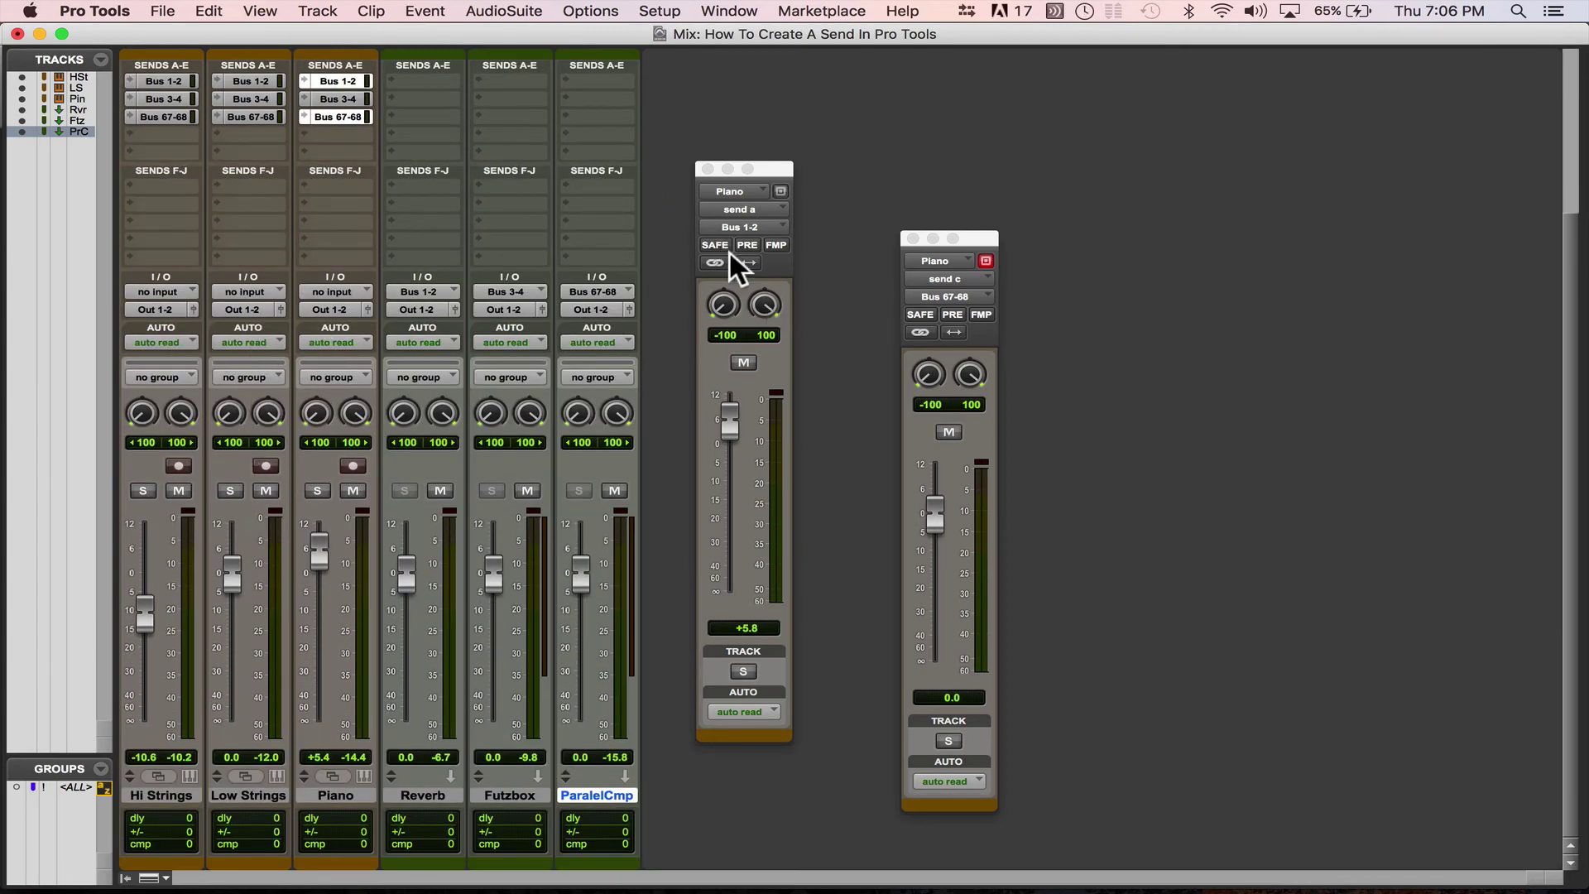
{"action": "scroll", "coordinate": [629, 113], "scroll_direction": "up", "scroll_amount": 5}
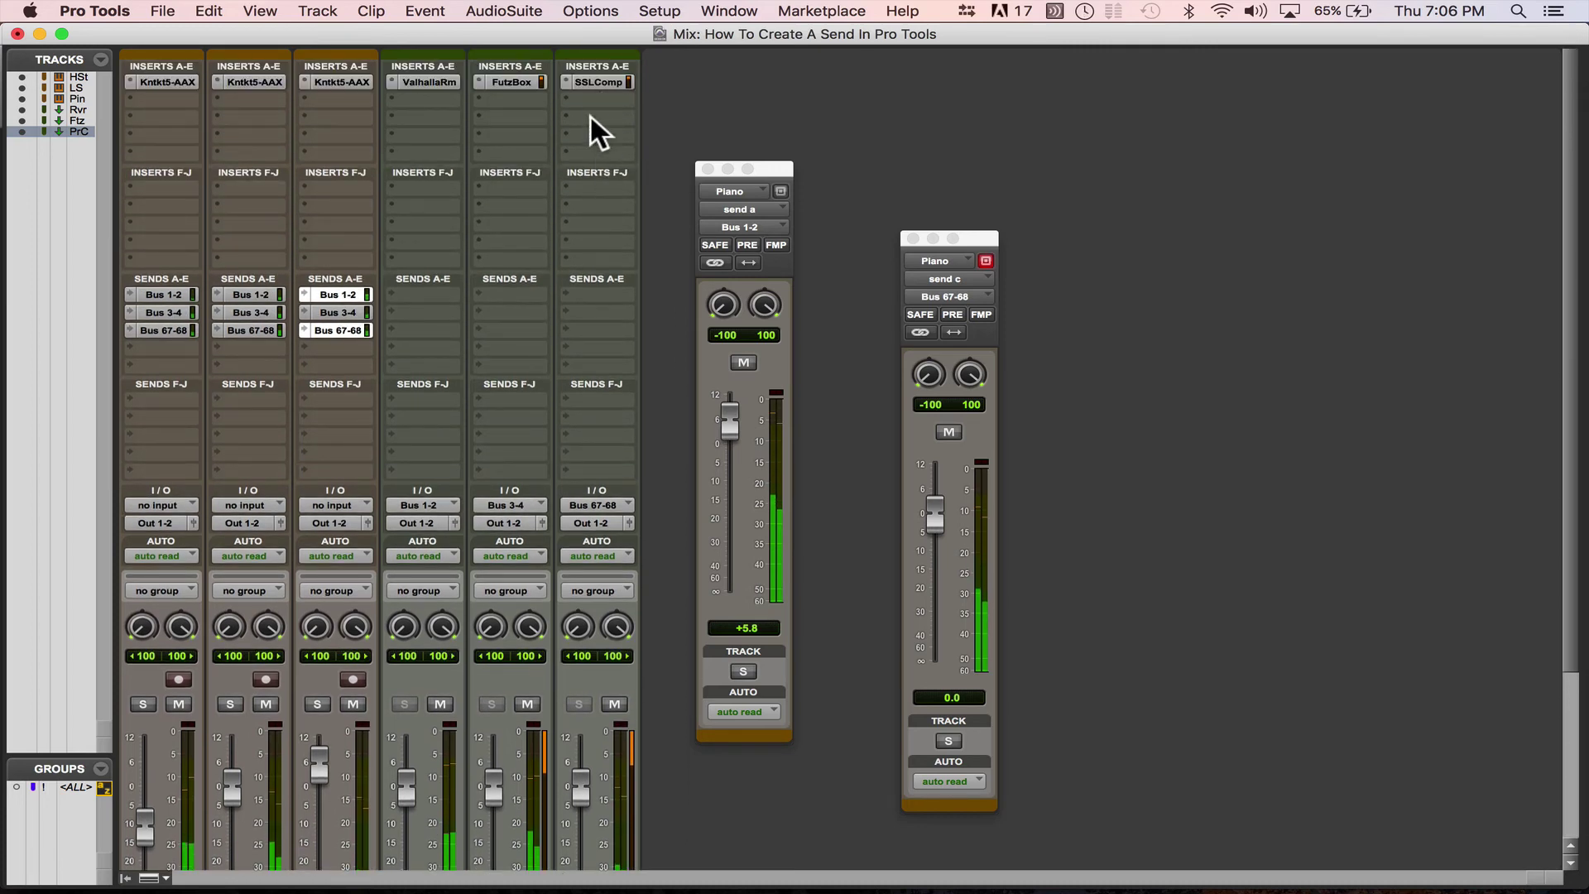
{"action": "scroll", "coordinate": [625, 538], "scroll_direction": "down", "scroll_amount": 5}
{"action": "left_click", "coordinate": [612, 490]}
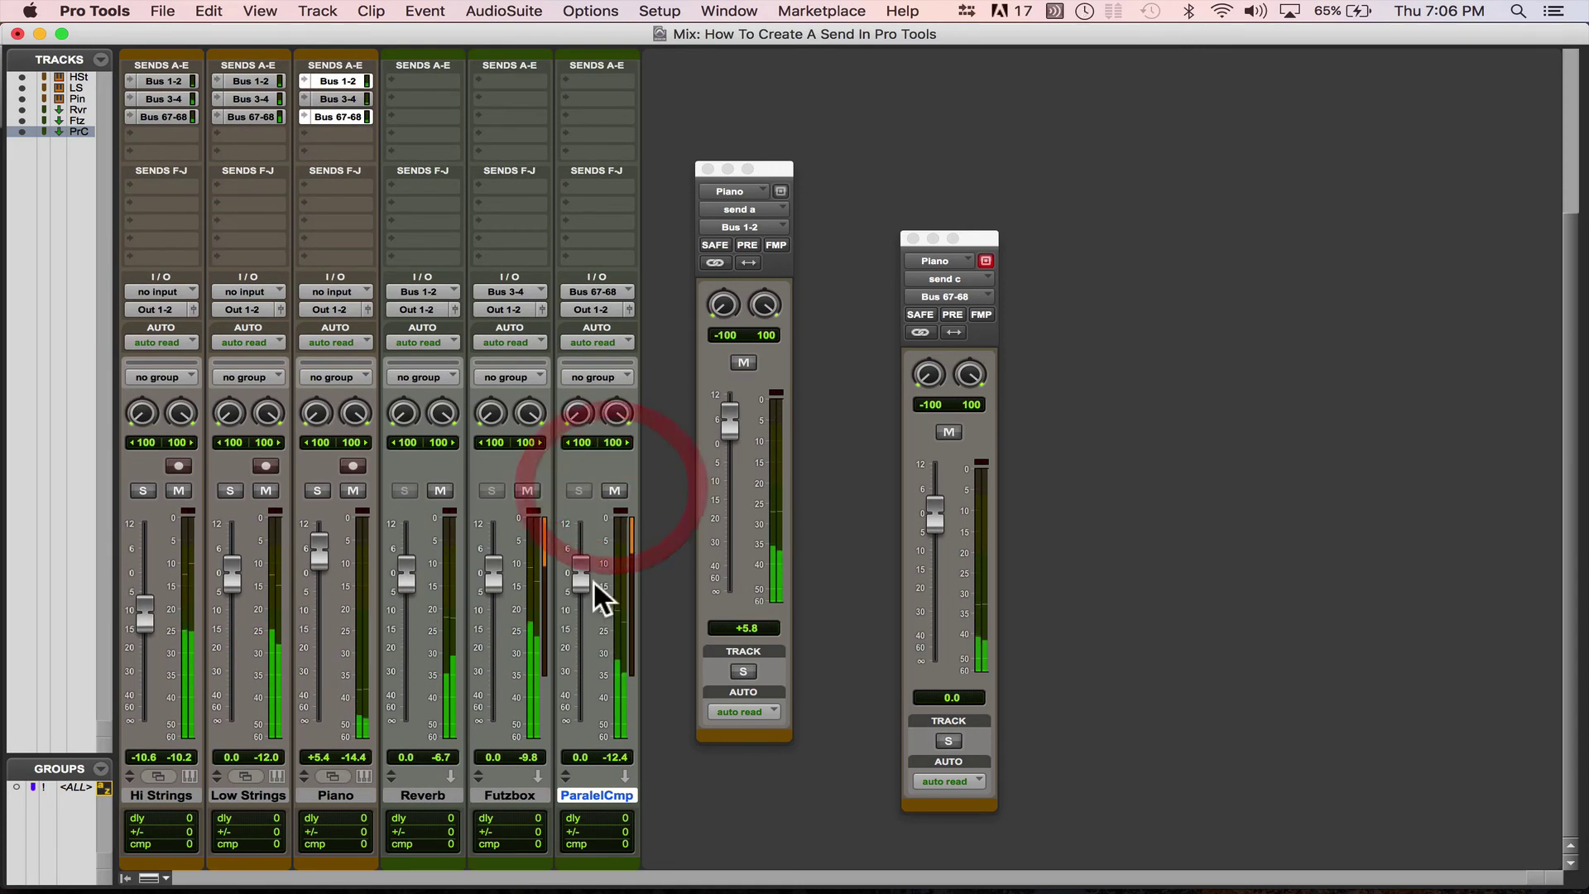
{"action": "left_click_drag", "start_coordinate": [587, 579], "coordinate": [578, 614]}
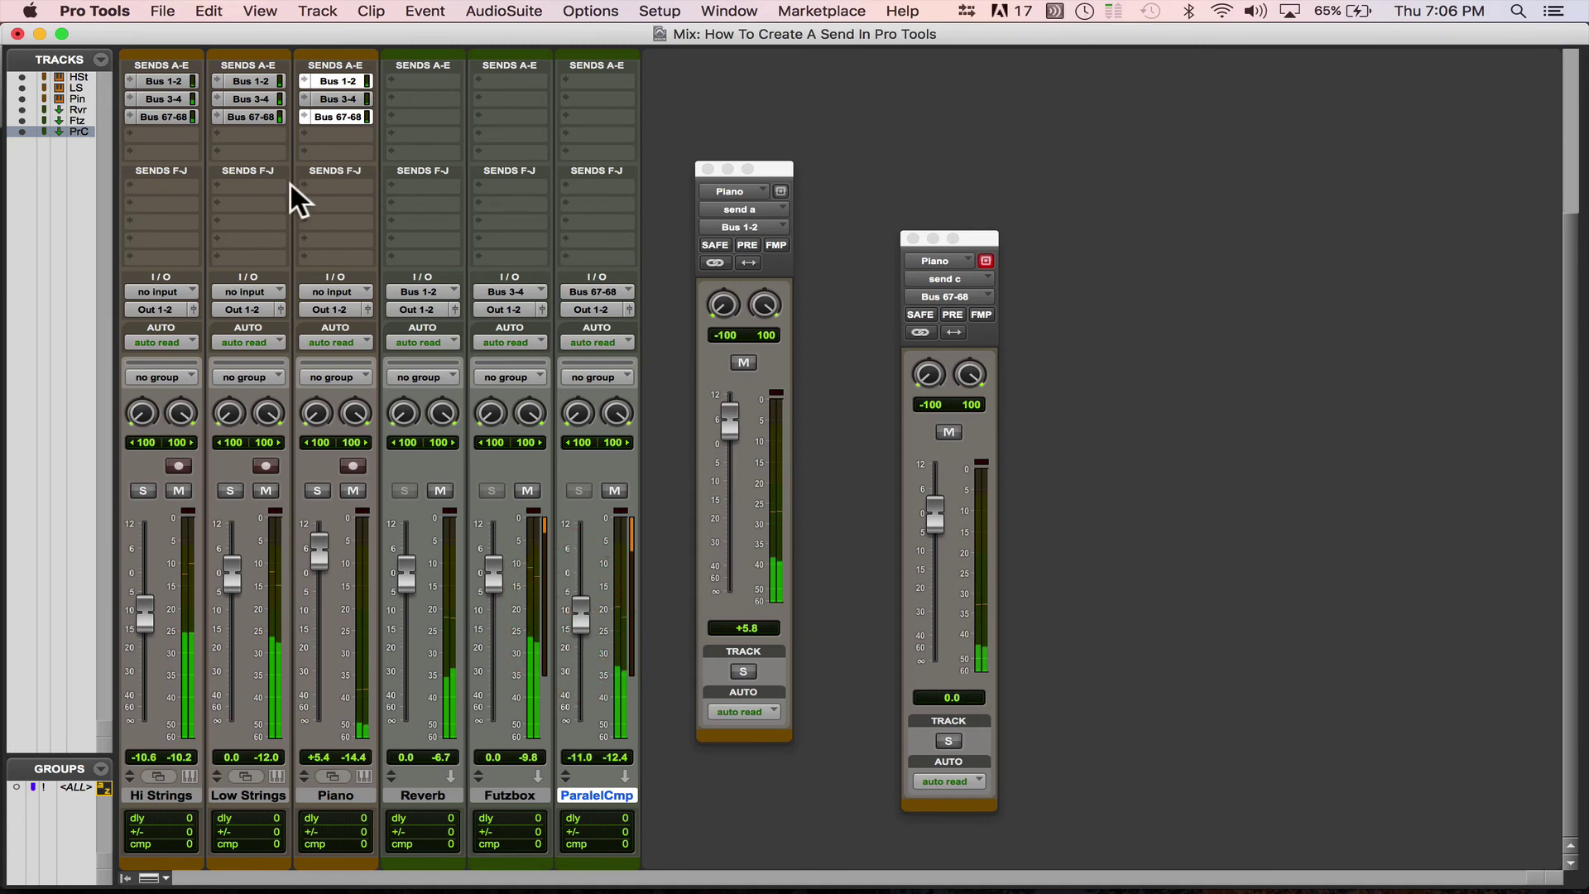
{"action": "key", "text": "super+equal"}
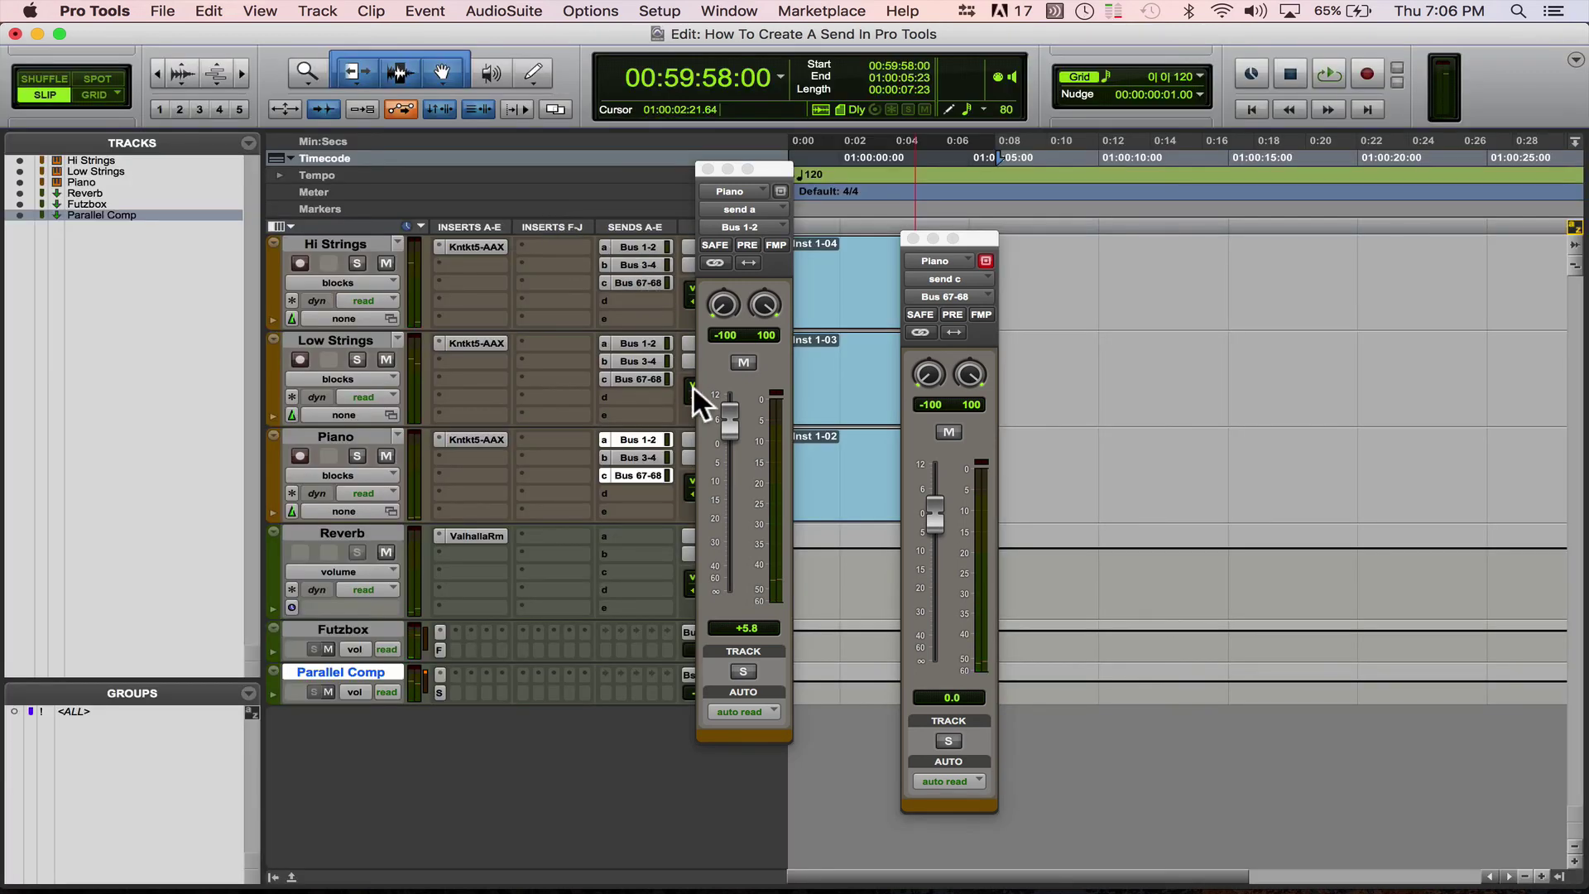